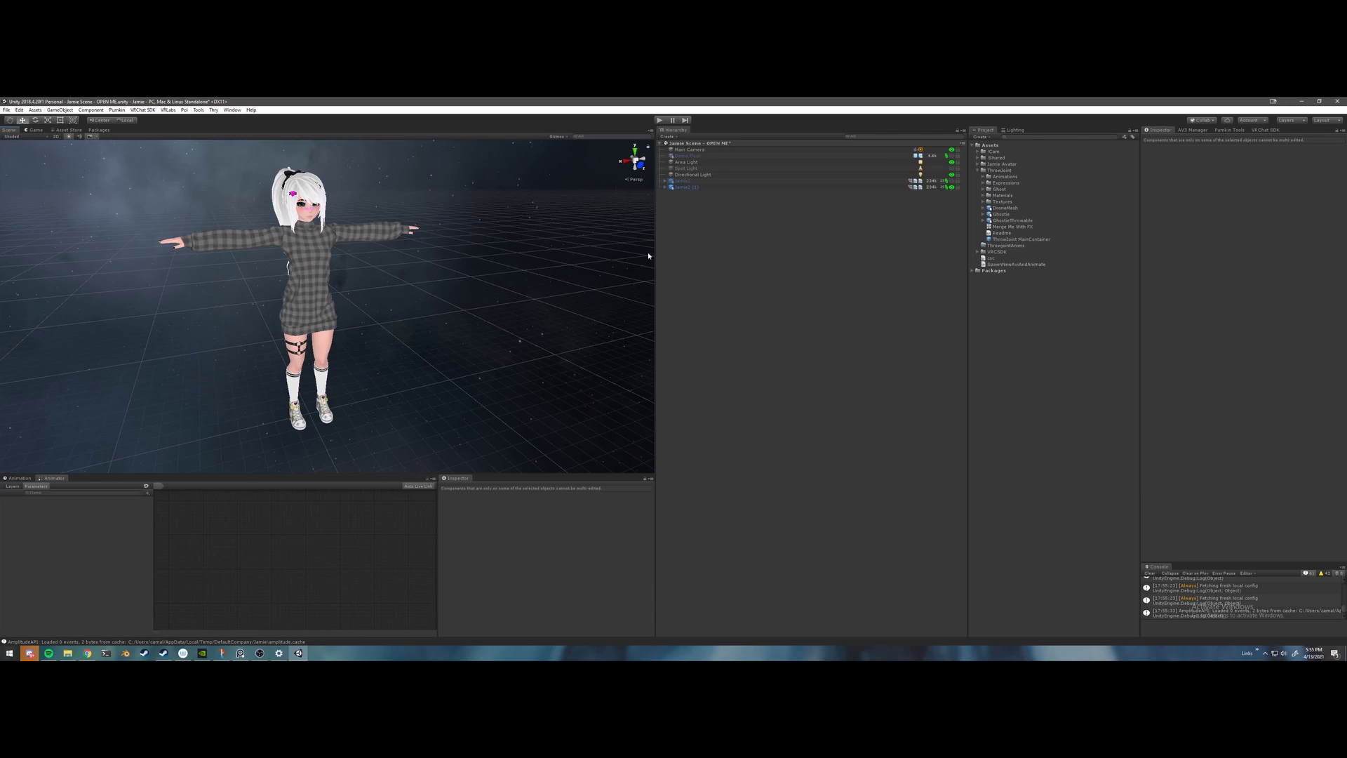
- Place the ThrowJoint MainContainer prefab in the scene and expand its hierarchy down to the Container and Physics Locks children
drag(1026, 243, 678, 223)
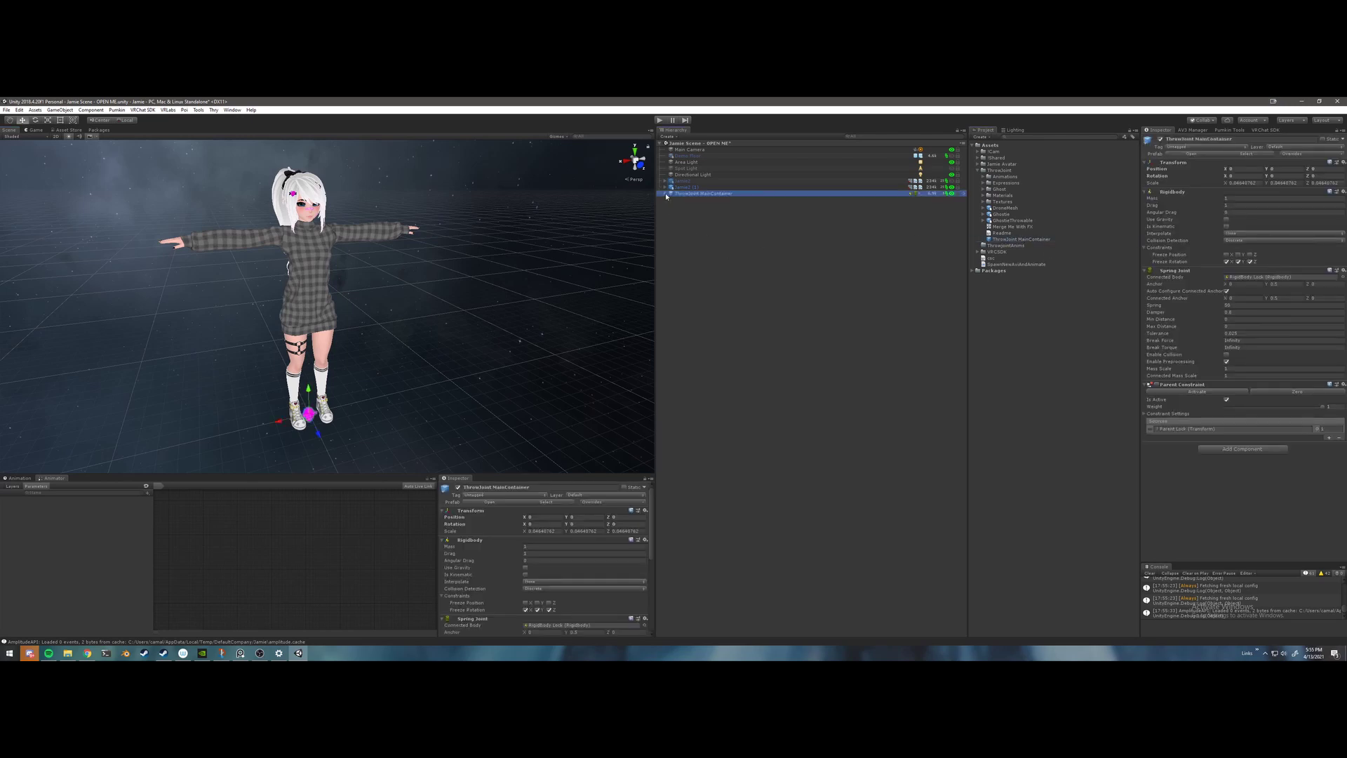
click(665, 194)
click(671, 200)
click(671, 218)
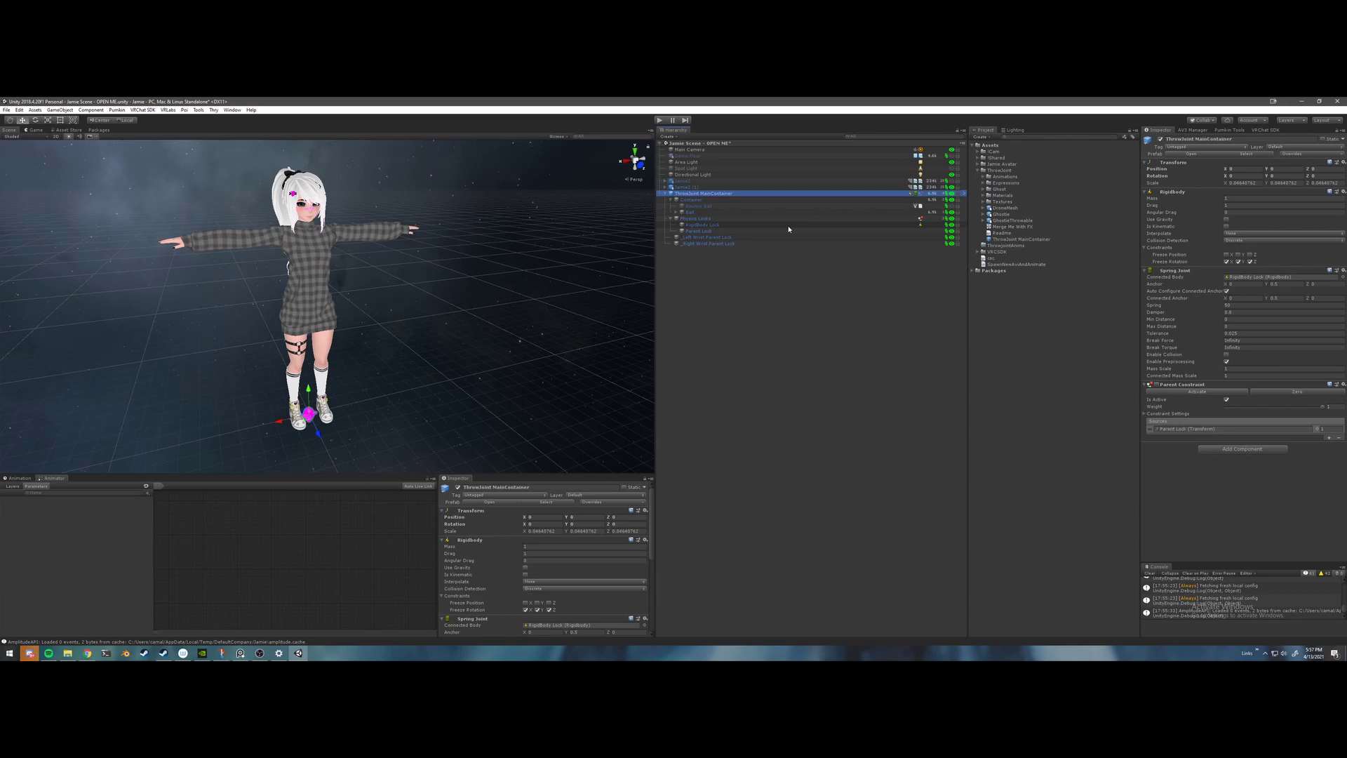
- Inspect the main container's Parent Constraint source and the components on Parent Lock, Physics Locks and Rigidbody Lock
click(1173, 429)
click(697, 231)
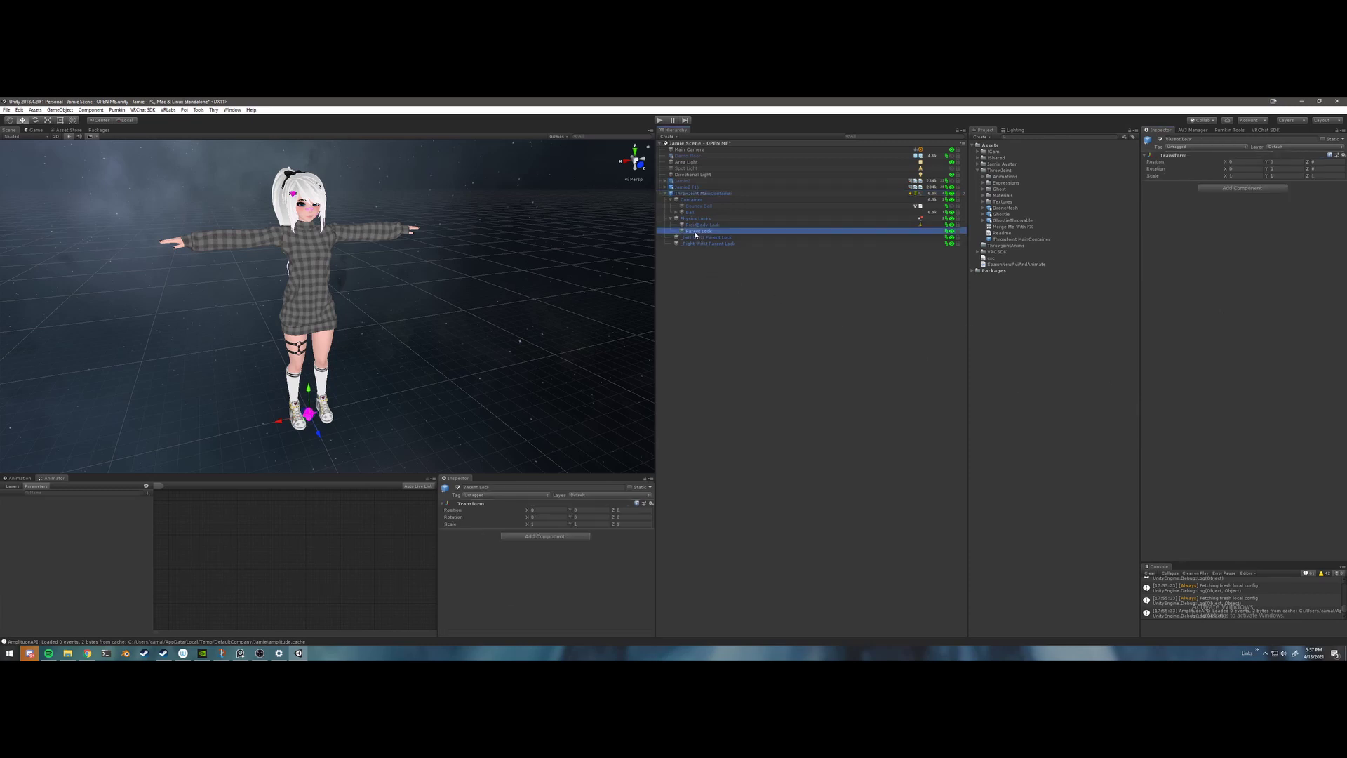
click(699, 219)
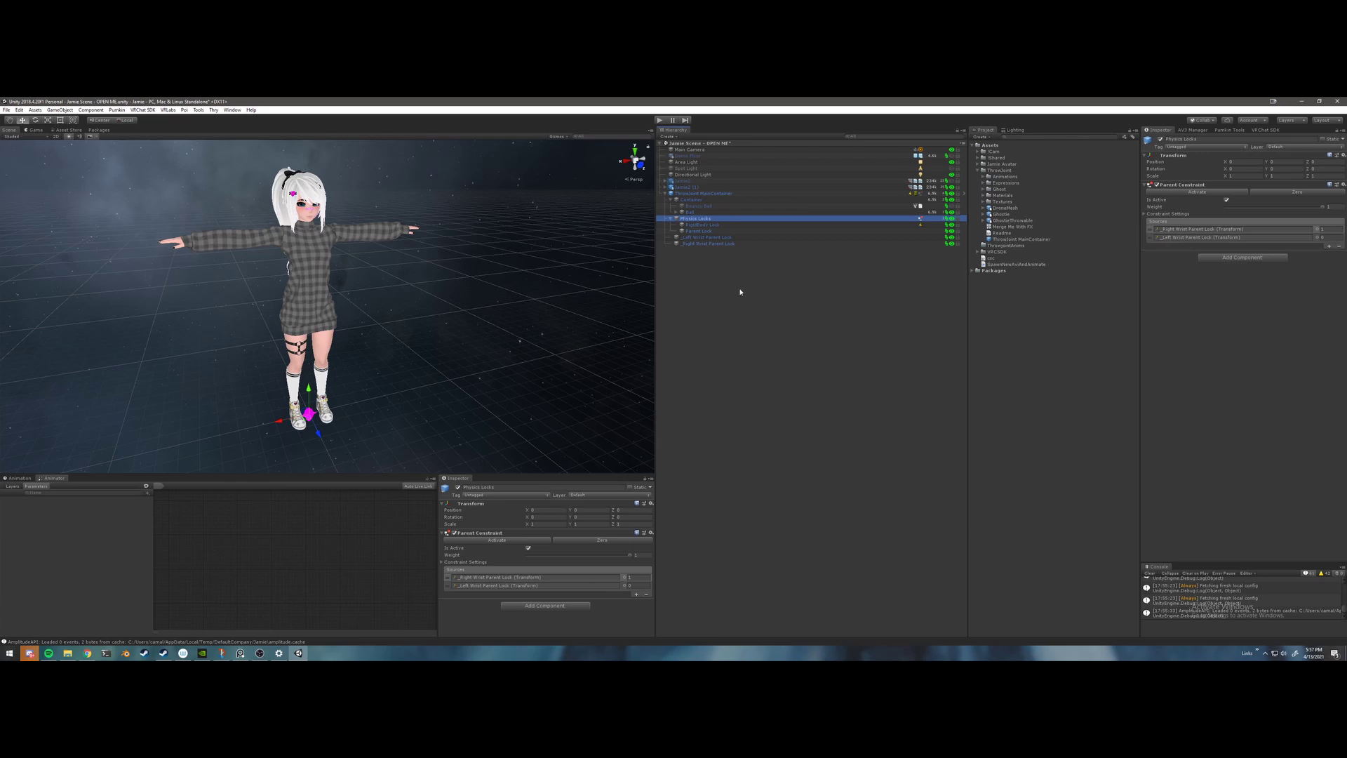
click(705, 224)
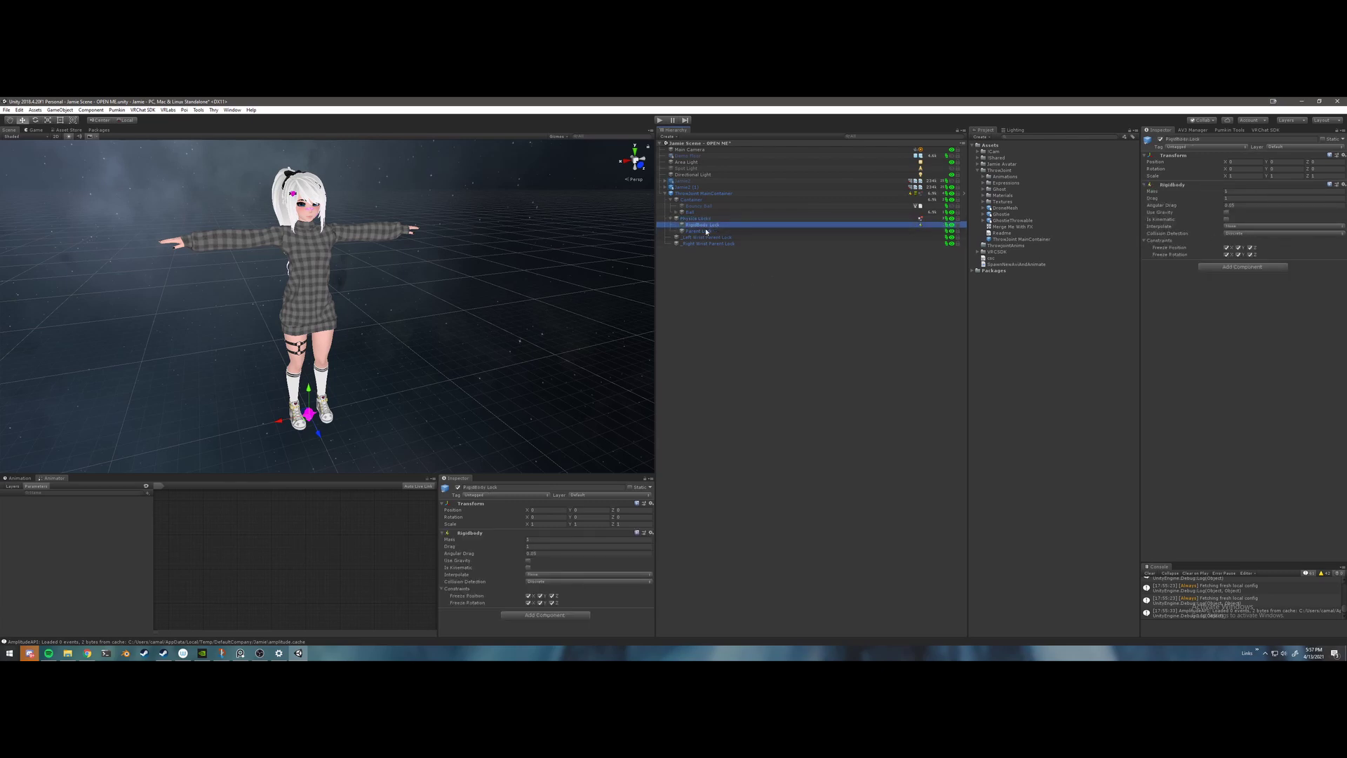
click(708, 292)
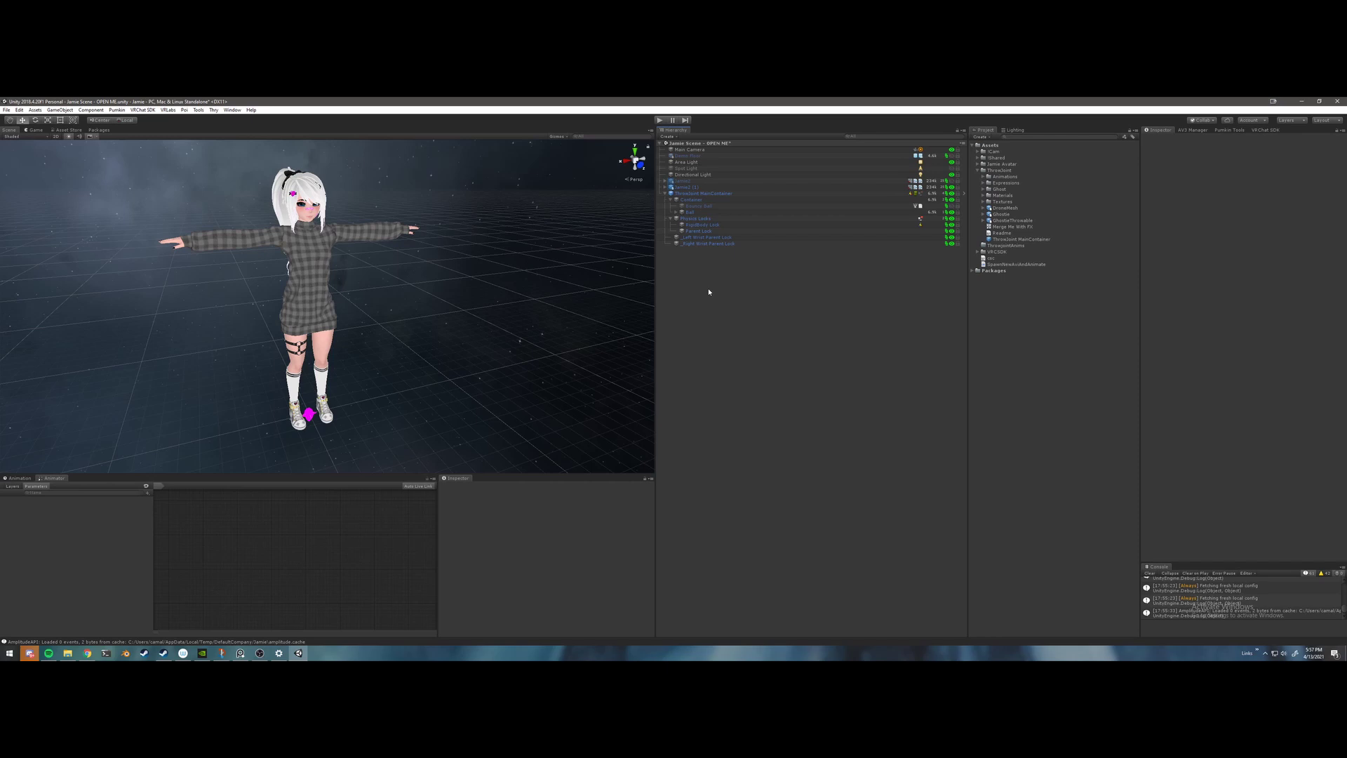
click(697, 219)
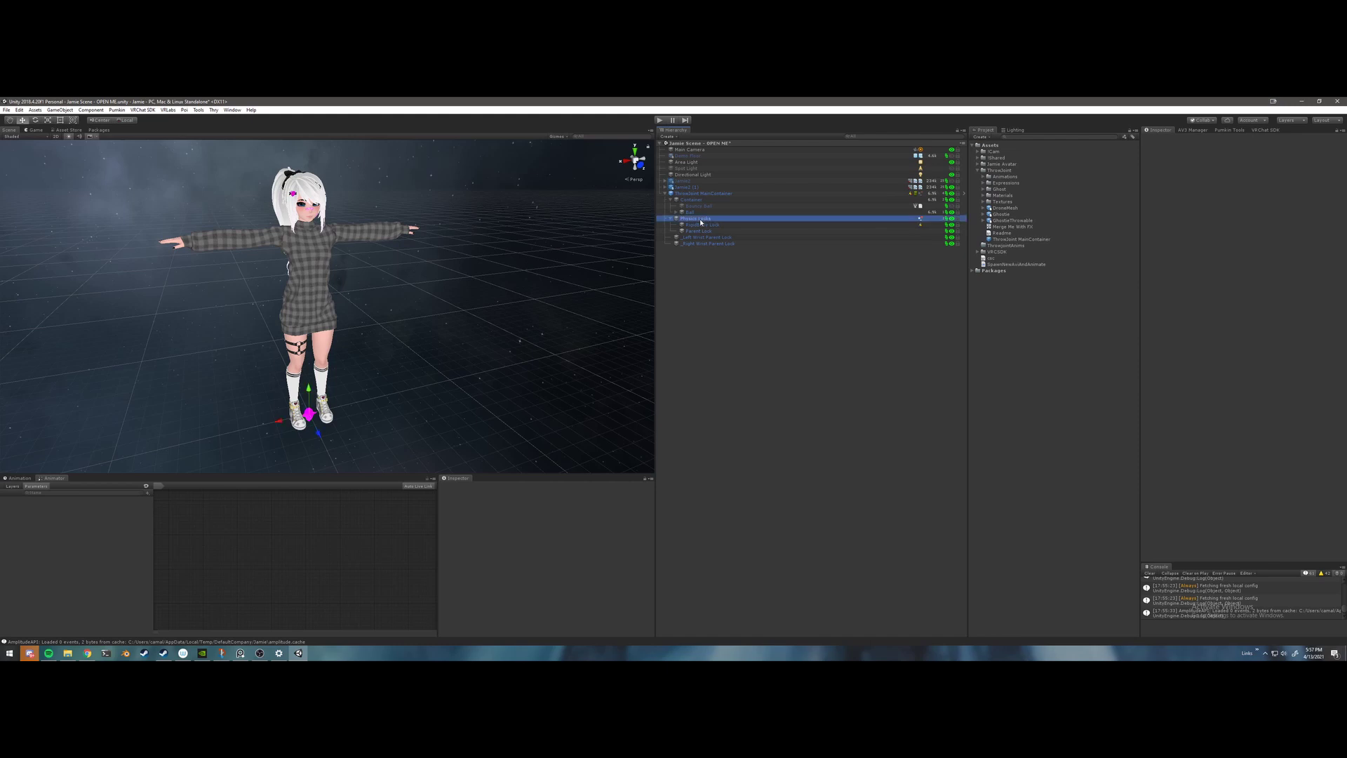
click(703, 194)
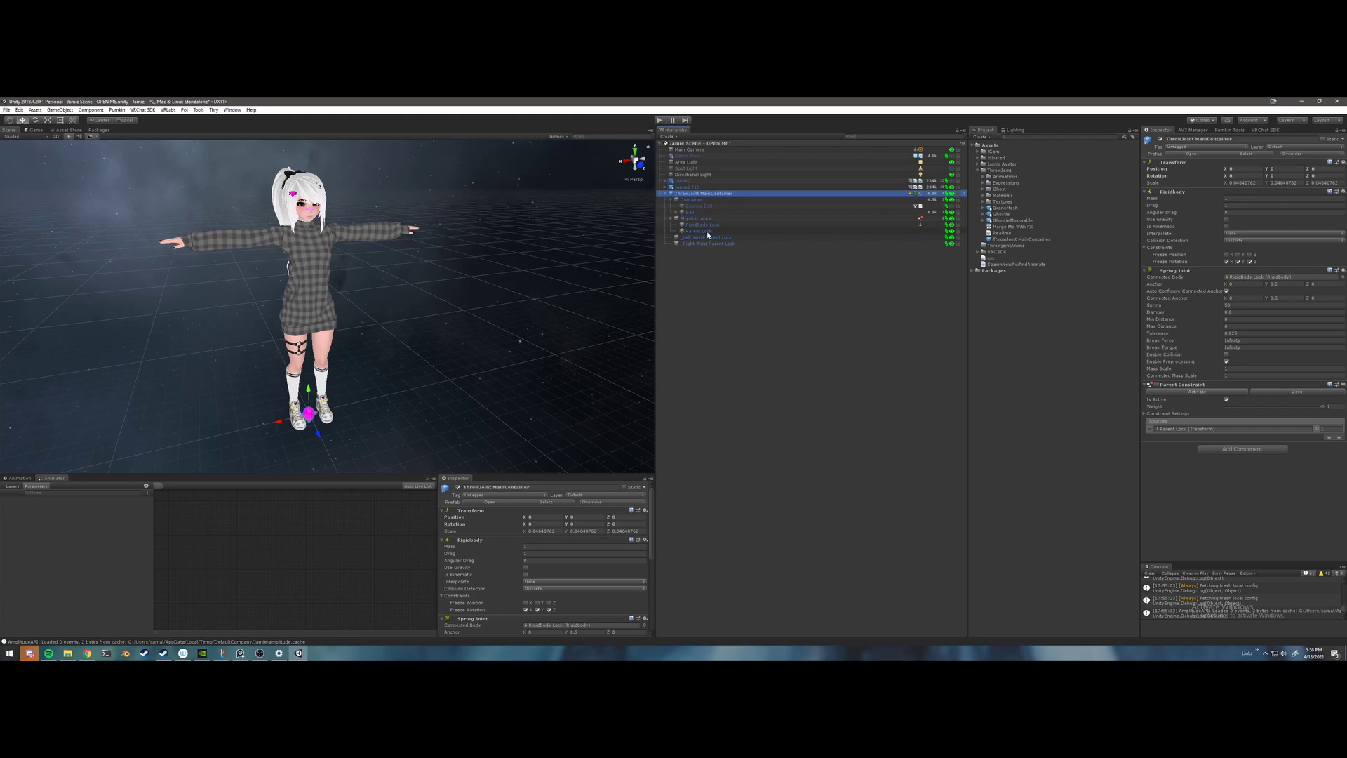
click(710, 296)
middle_drag(334, 296, 334, 294)
scroll(334, 292, down, 2)
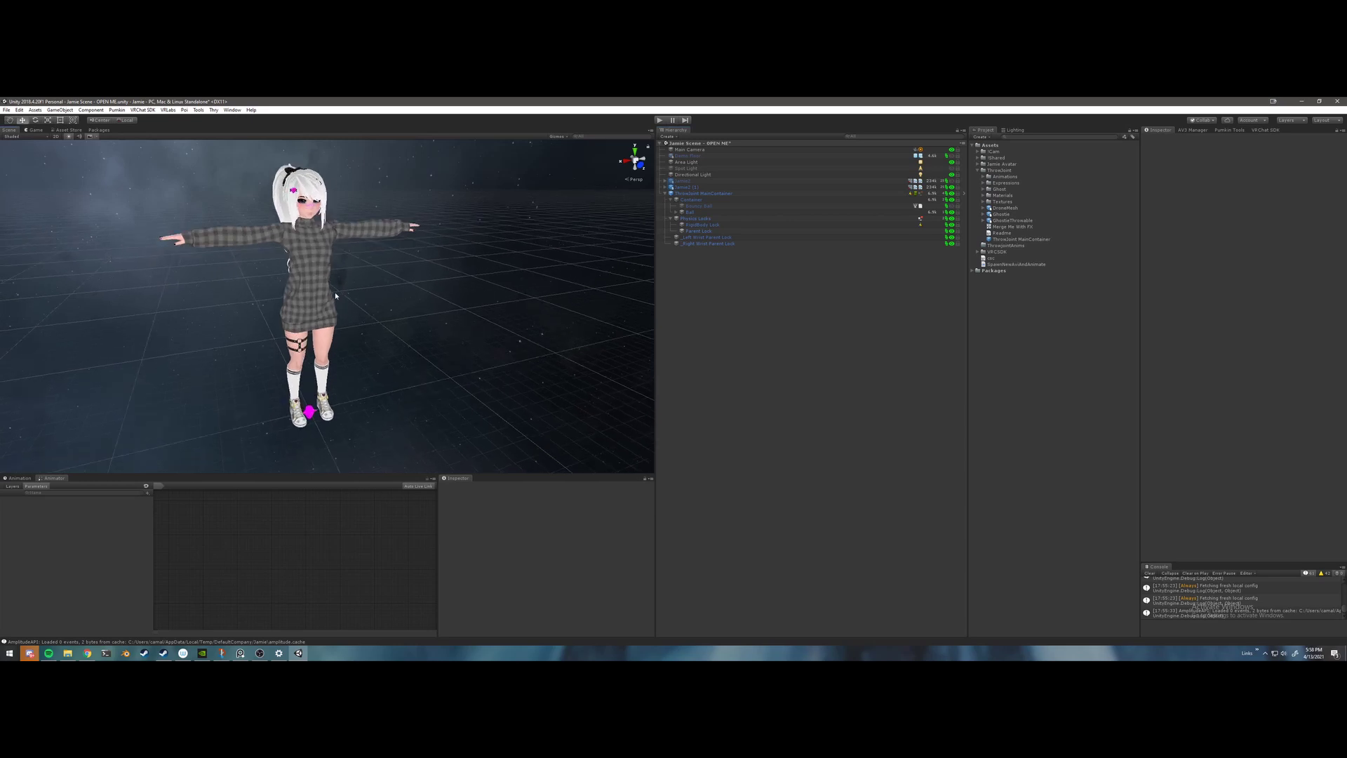
scroll(338, 294, up, 2)
key(w)
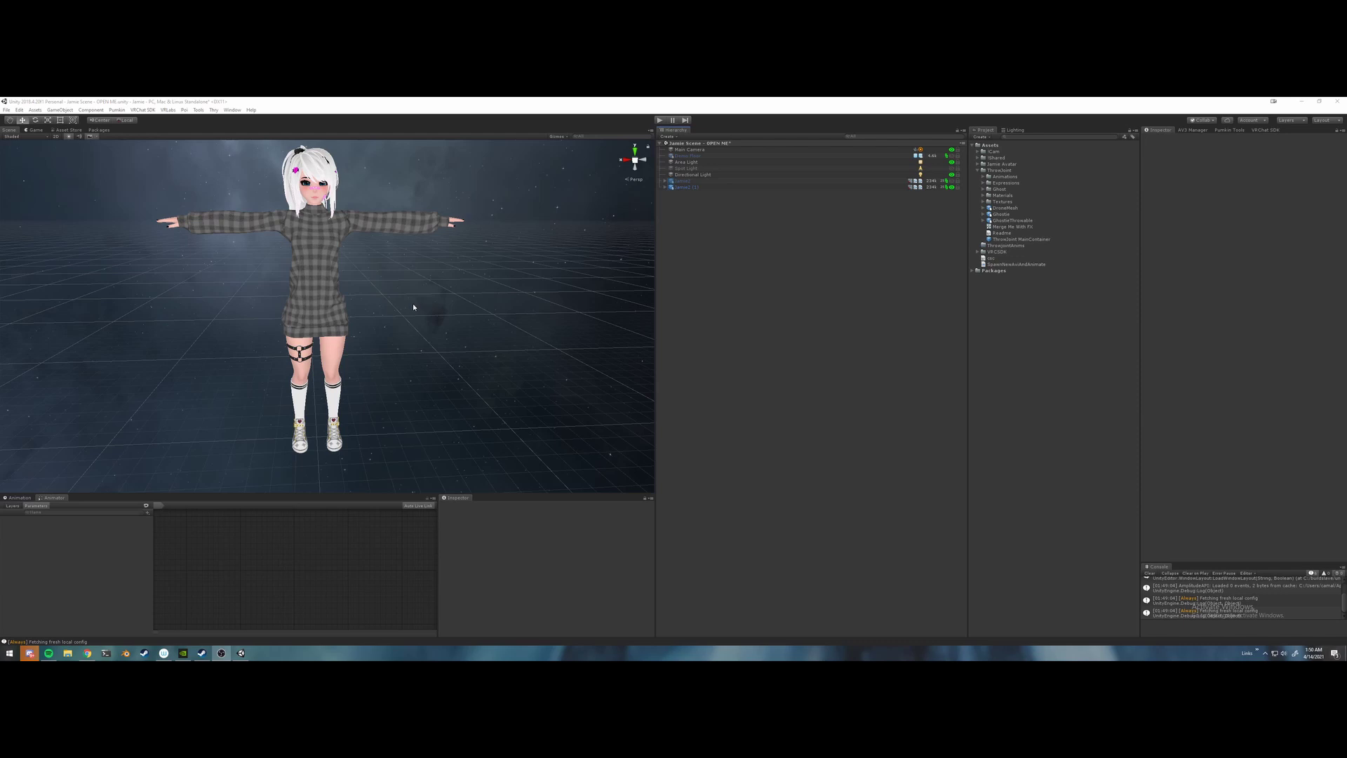
mouse_move(412, 307)
middle_down()
mouse_move(447, 321)
mouse_move(446, 303)
mouse_move(434, 318)
middle_up()
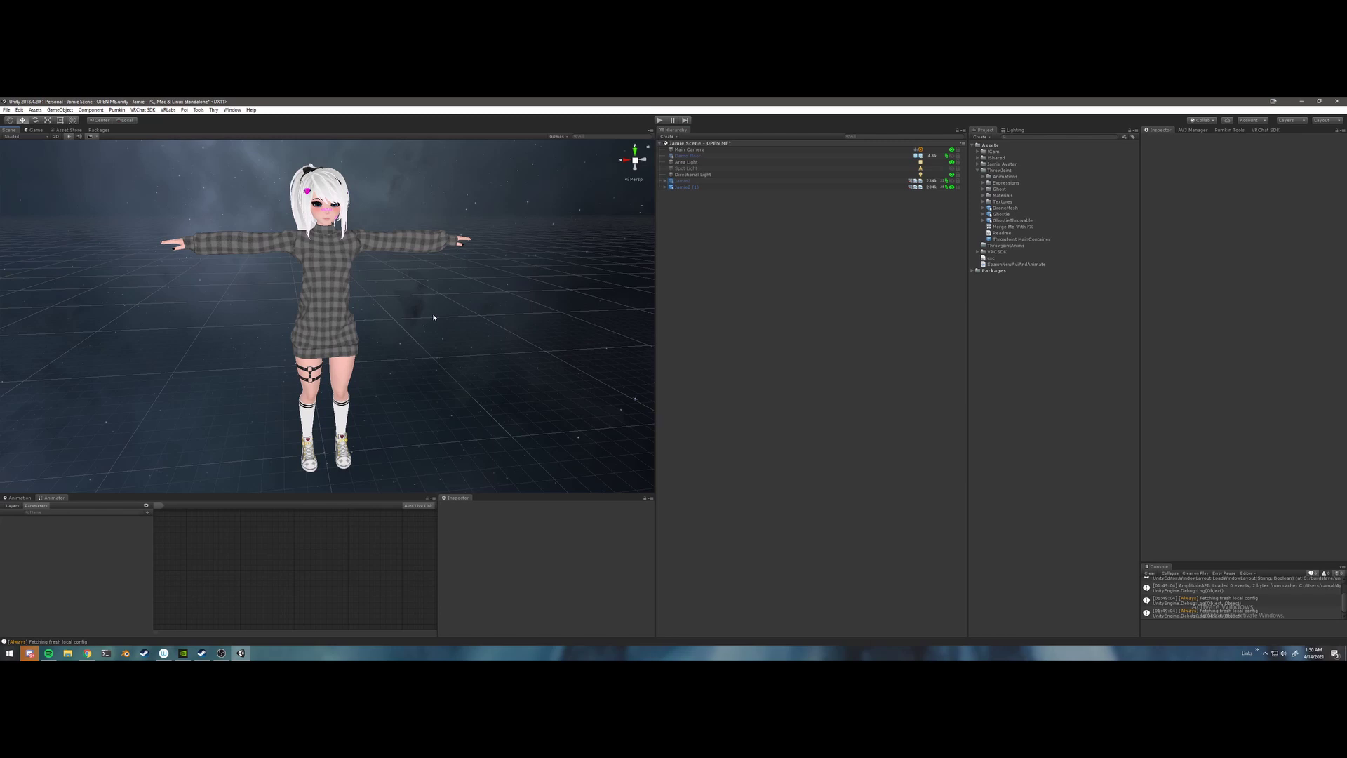
mouse_move(433, 317)
middle_down()
mouse_move(430, 298)
mouse_move(441, 317)
middle_up()
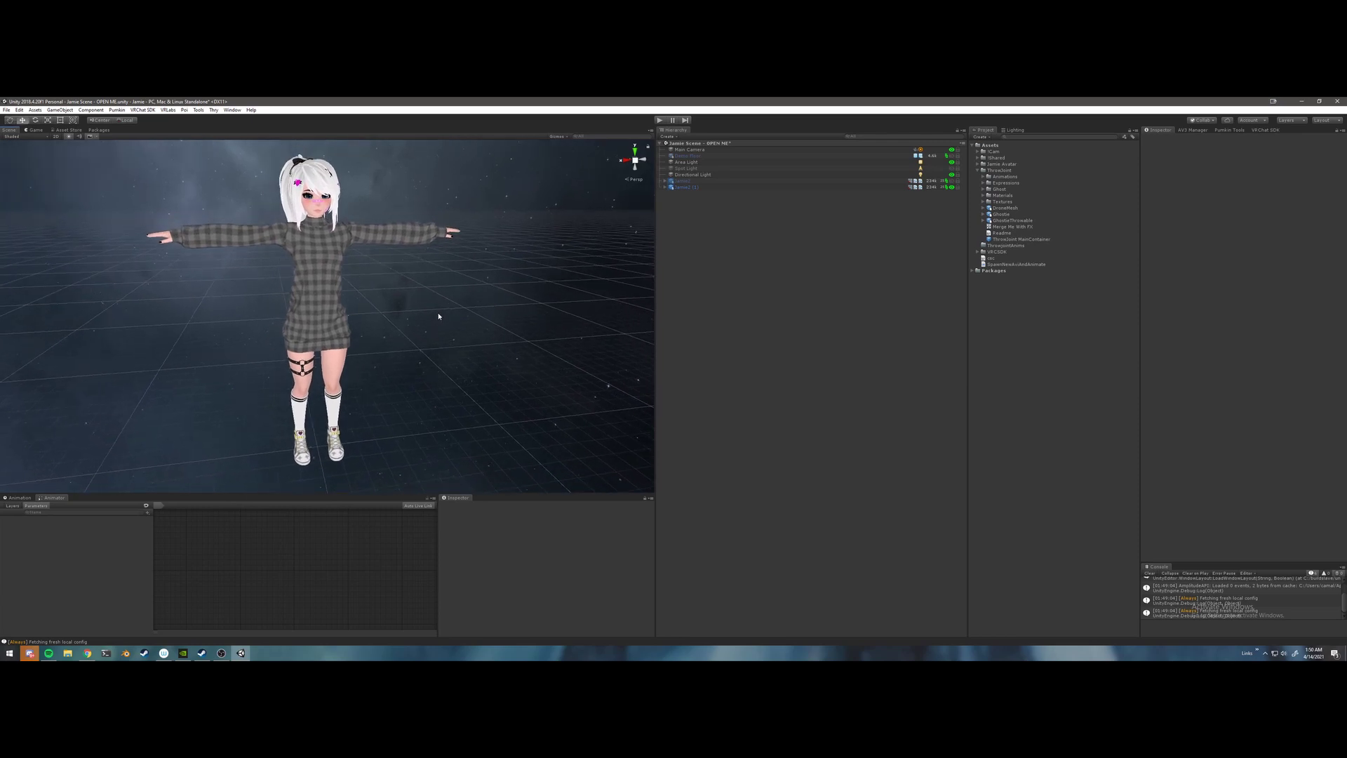
middle_drag(341, 270, 342, 272)
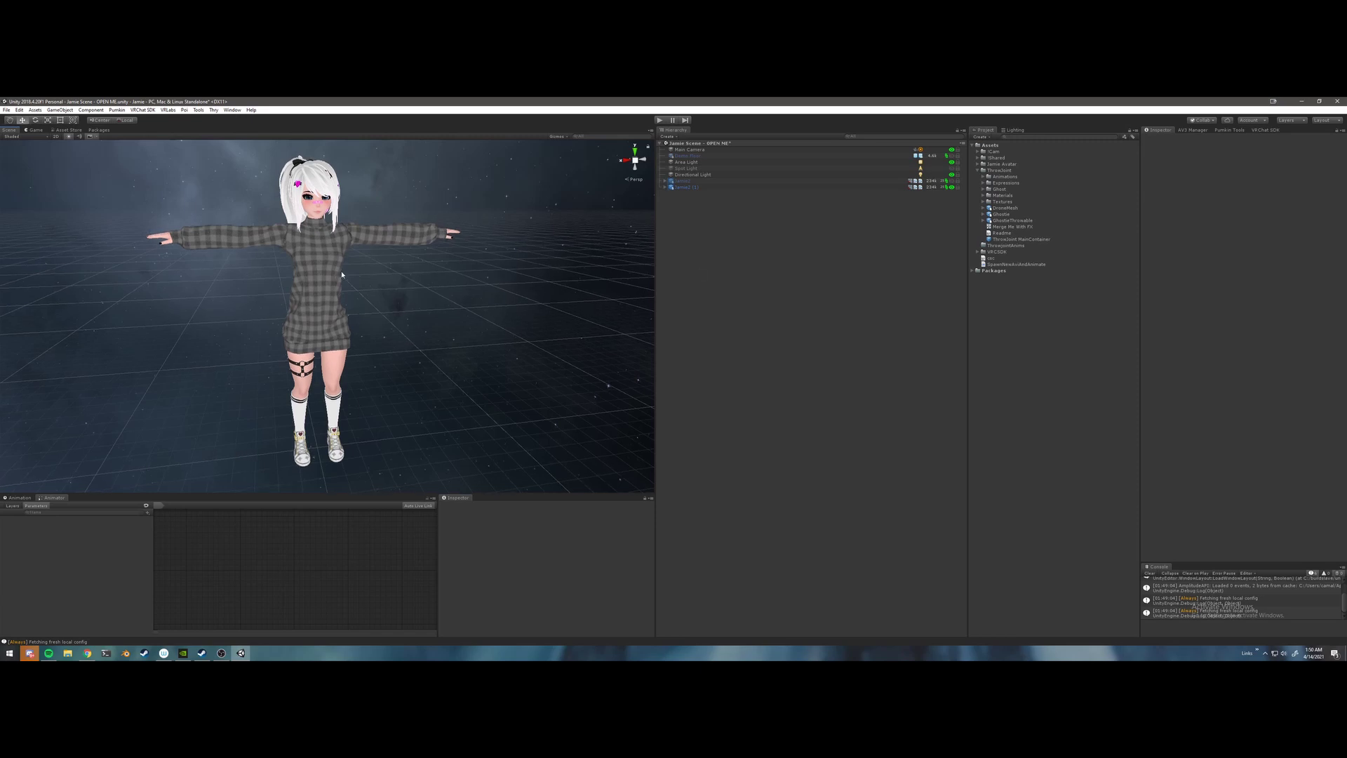
right_drag(341, 272, 355, 272)
middle_drag(355, 272, 363, 275)
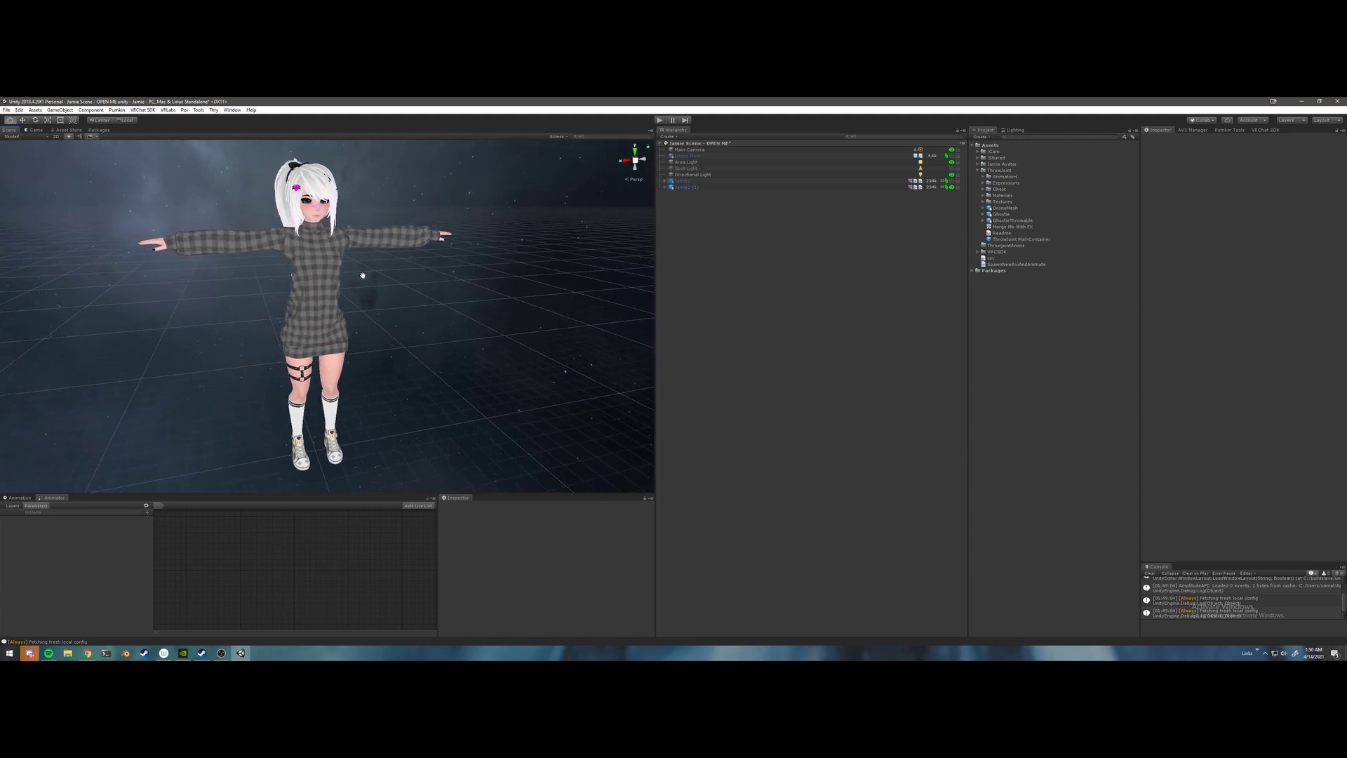
alt+drag(361, 275, 370, 280)
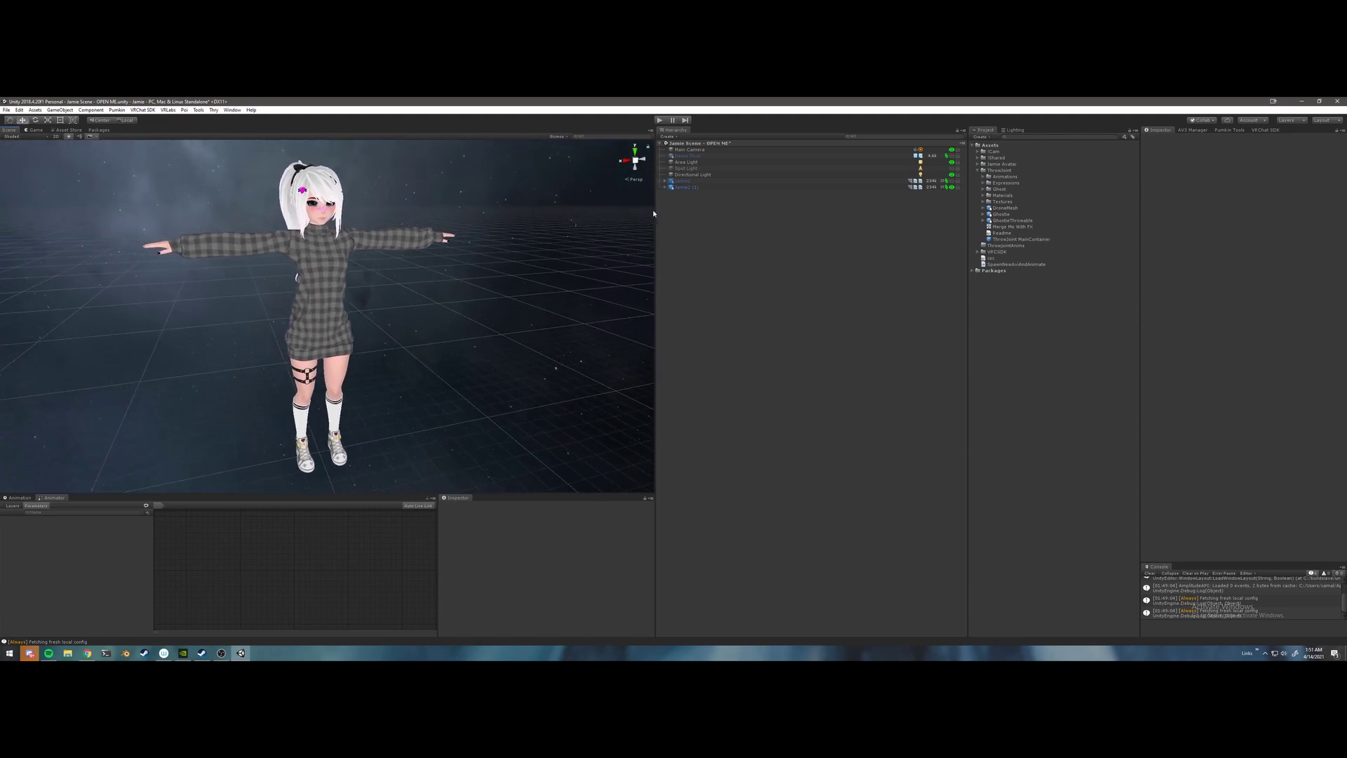
- Create an empty object at the scene root and name it ThrowJoint
click(665, 187)
click(665, 187)
right_click(684, 243)
click(716, 299)
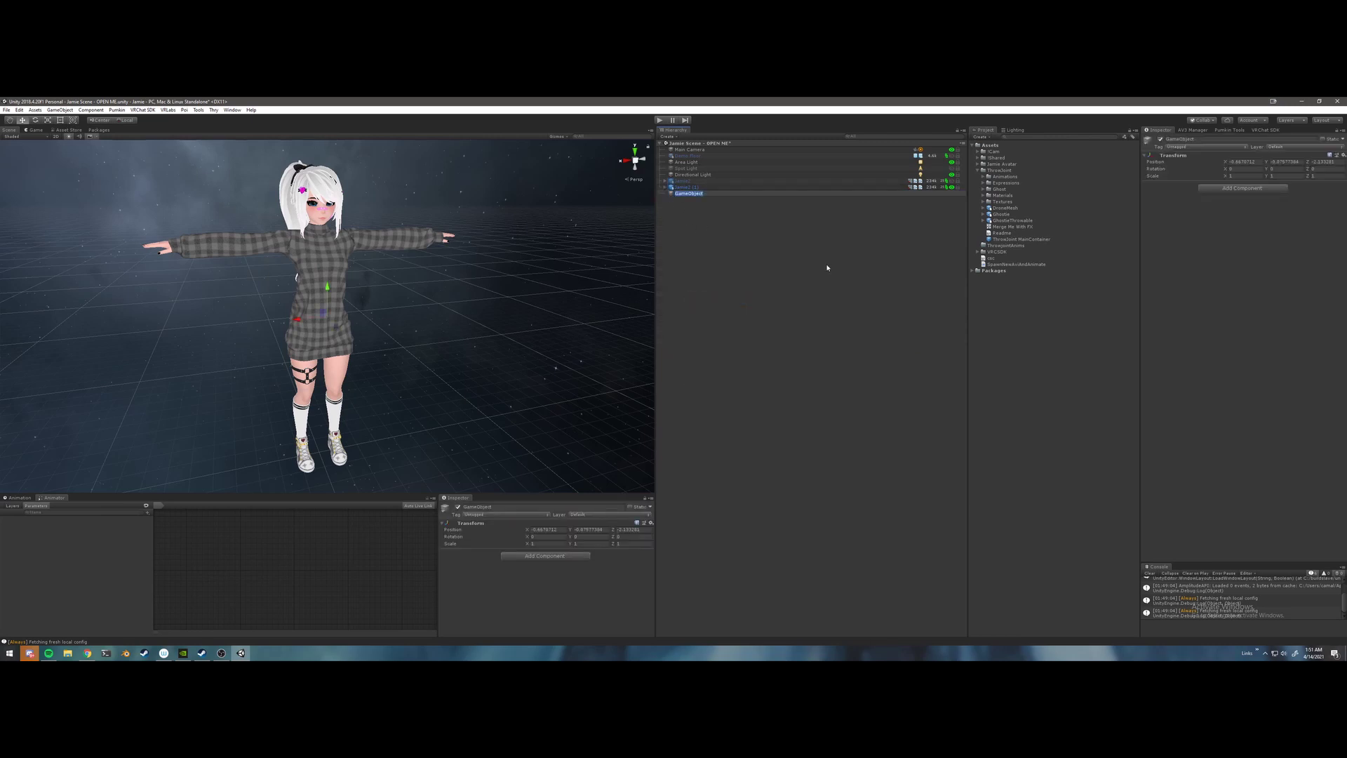
text(ThrowJoint)
key(Return)
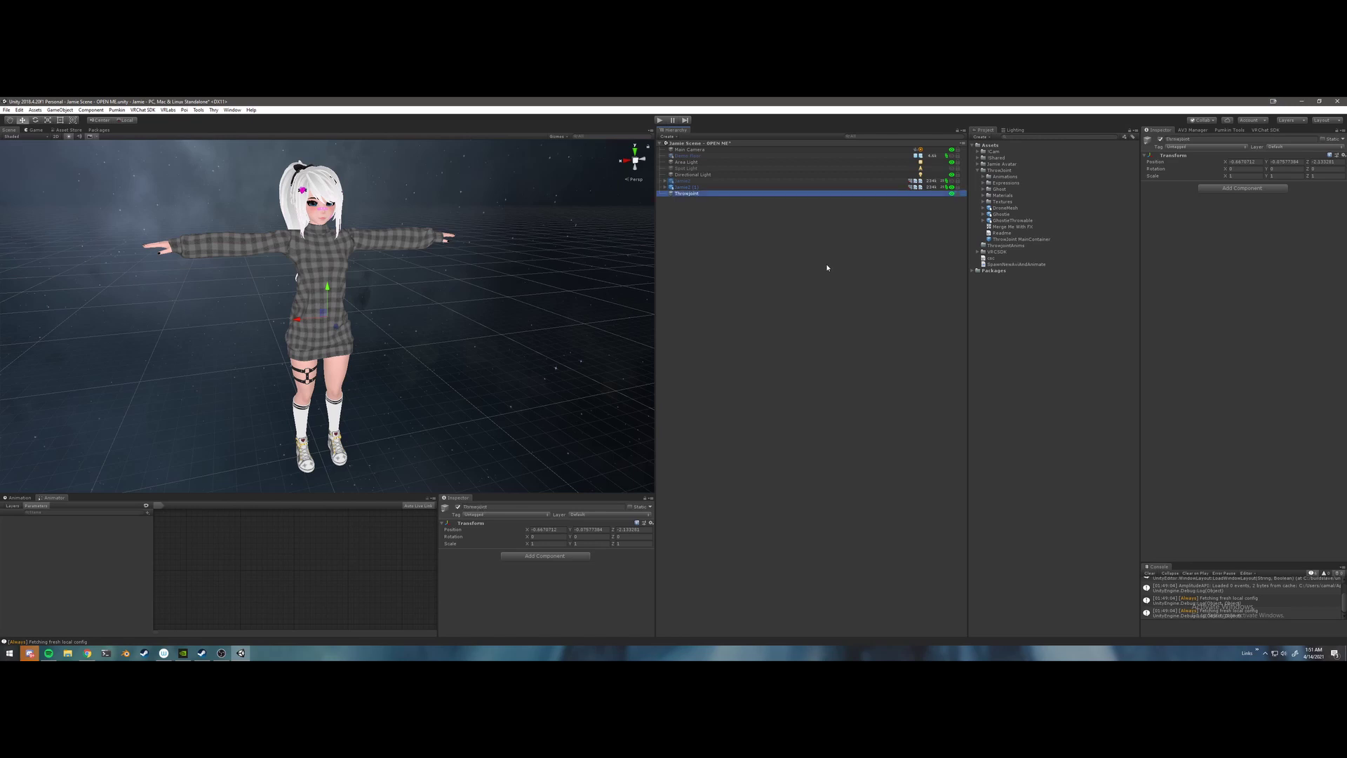
- Add an empty child named SpringJoint under ThrowJoint and create a 3D sphere inside it
right_click(684, 195)
click(712, 249)
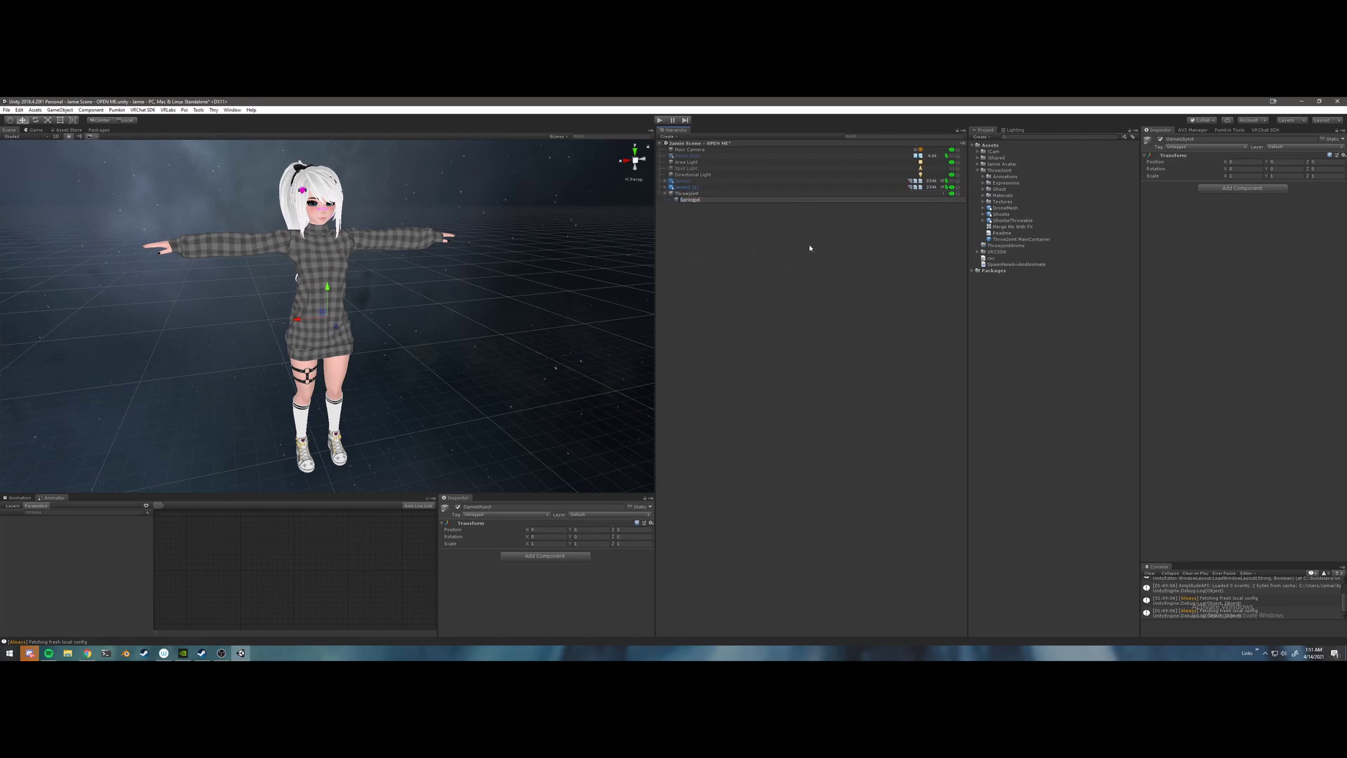
right_click(702, 201)
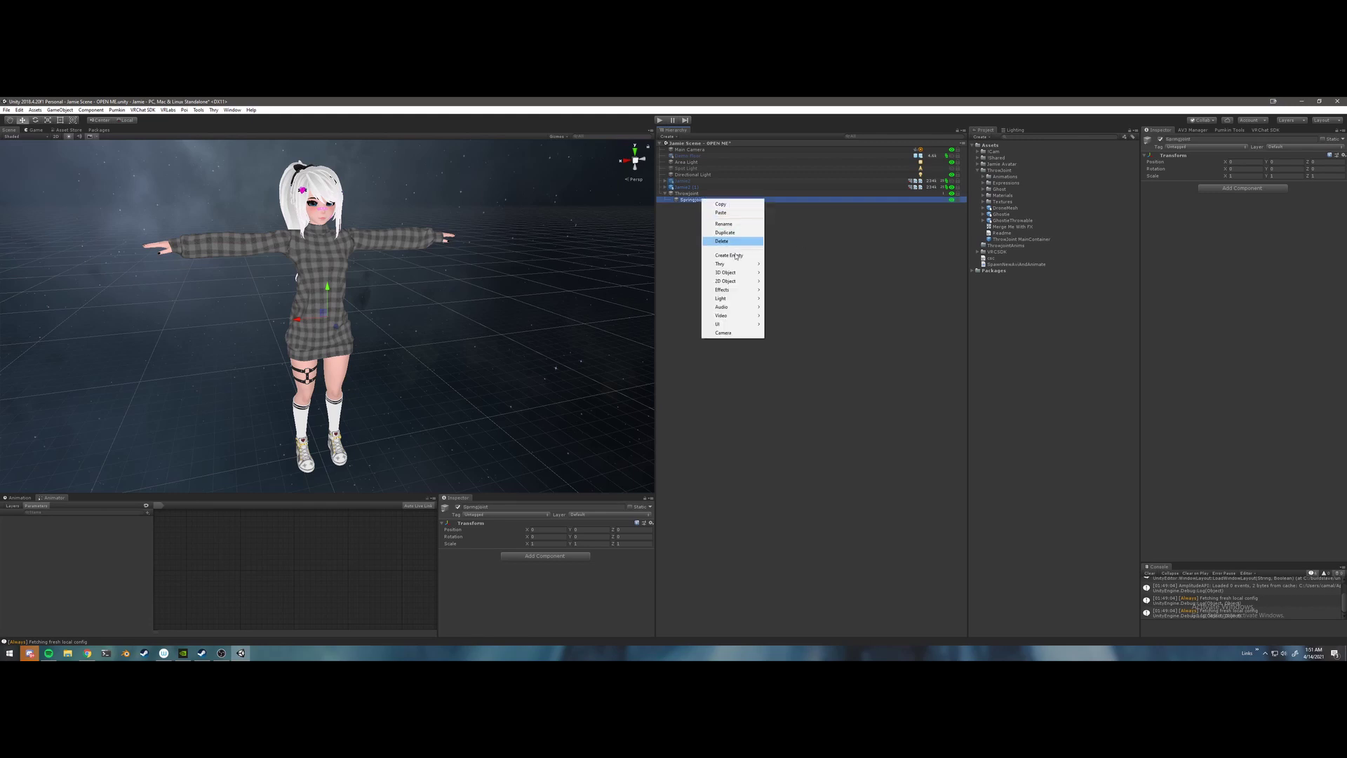
mouse_move(734, 275)
click(785, 280)
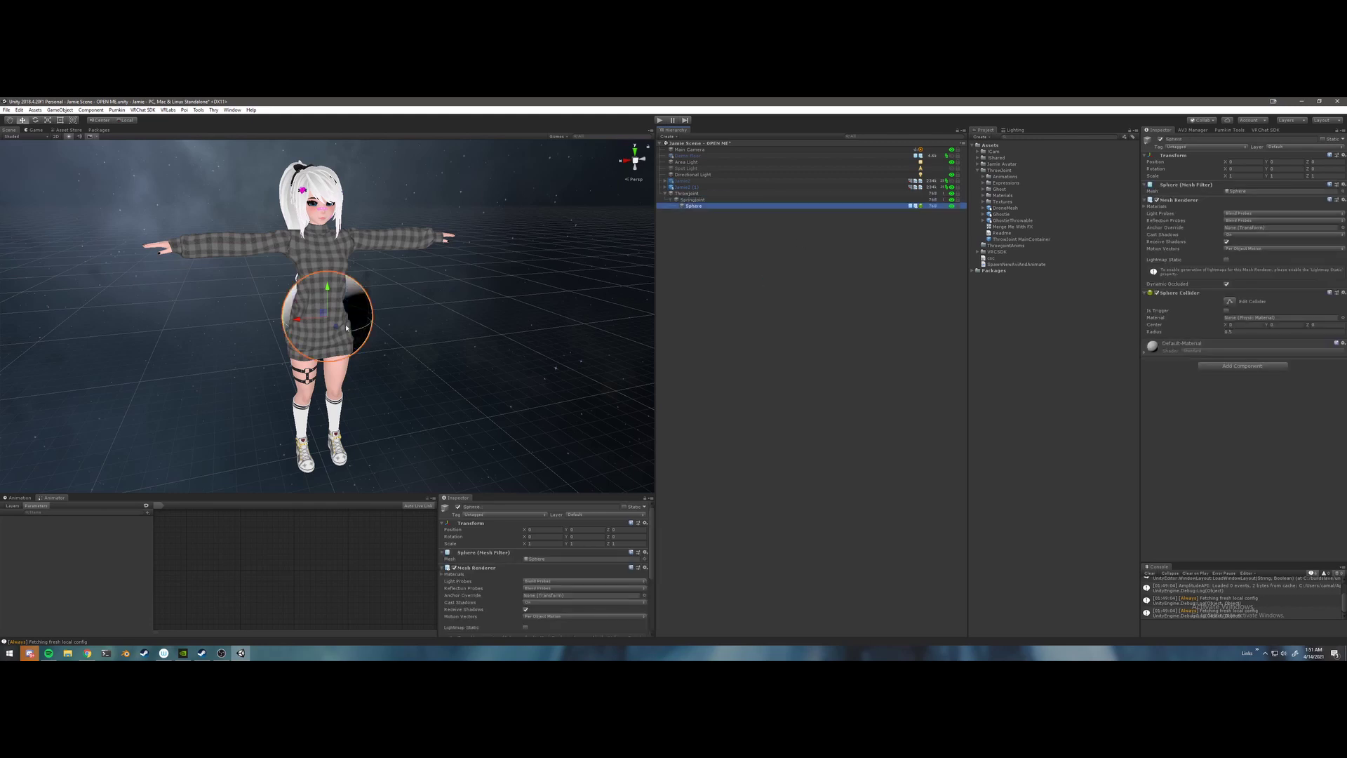
- Scale the sphere down uniformly to a small ball next to the avatar
key(d)
right_drag(469, 310, 459, 283)
drag(310, 353, 282, 355)
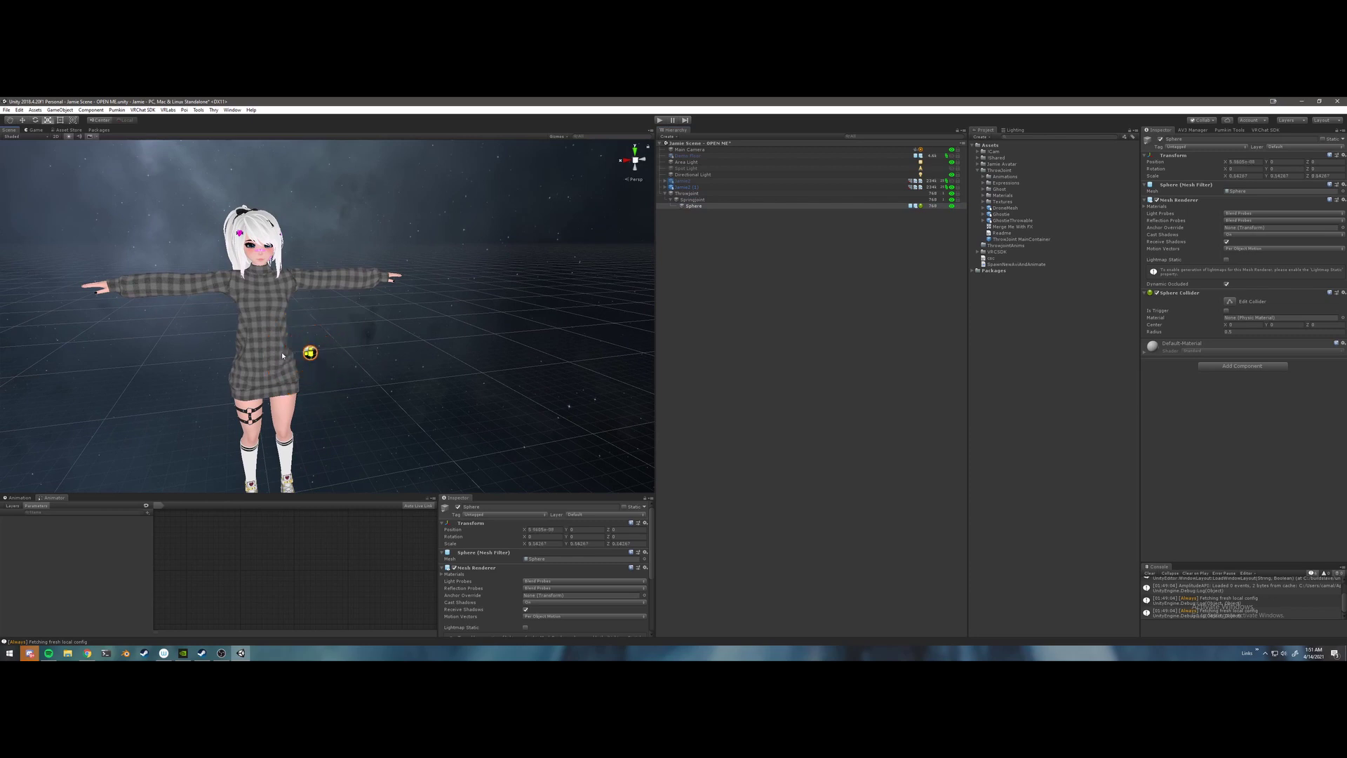
- Set the position of ThrowJoint, SpringJoint and the sphere to 0 on all axes
click(722, 193)
shift+click(705, 206)
click(1247, 162)
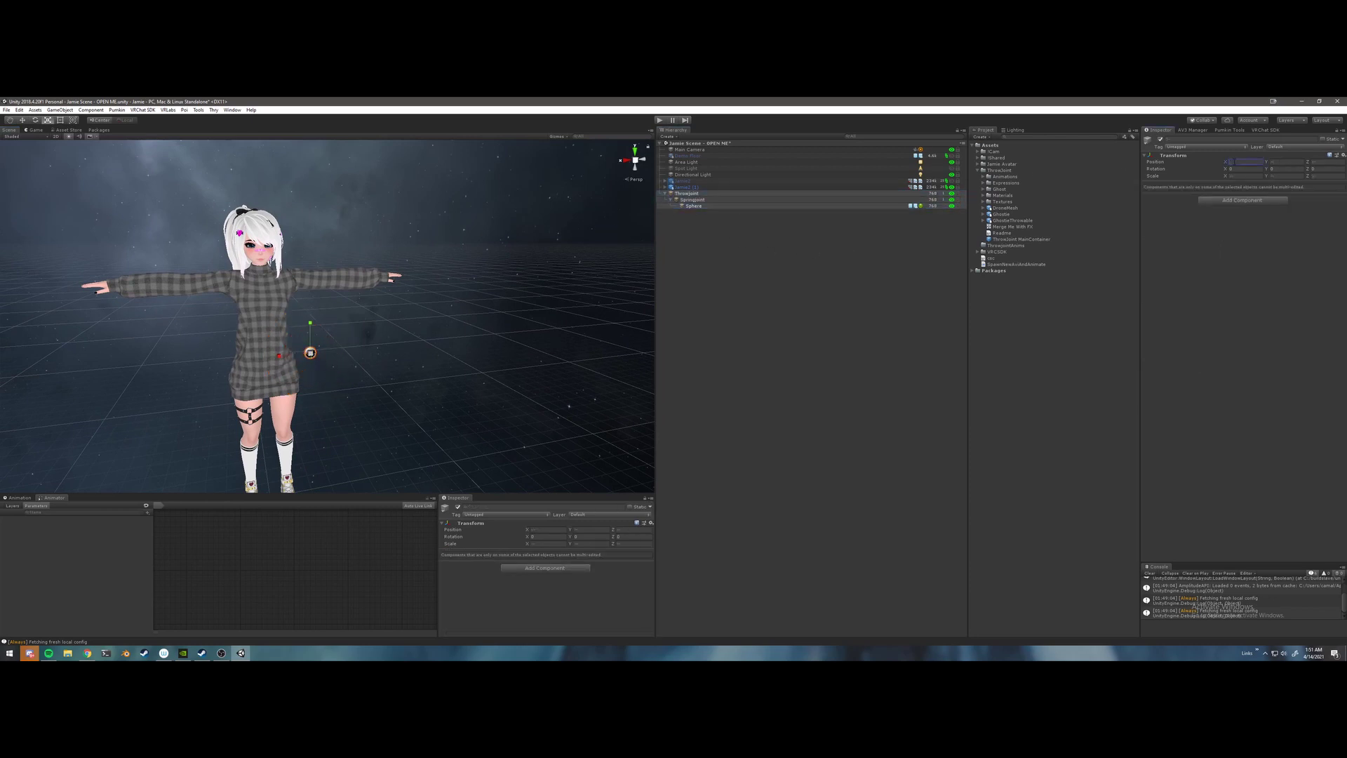
middle_drag(350, 393, 340, 350)
click(710, 206)
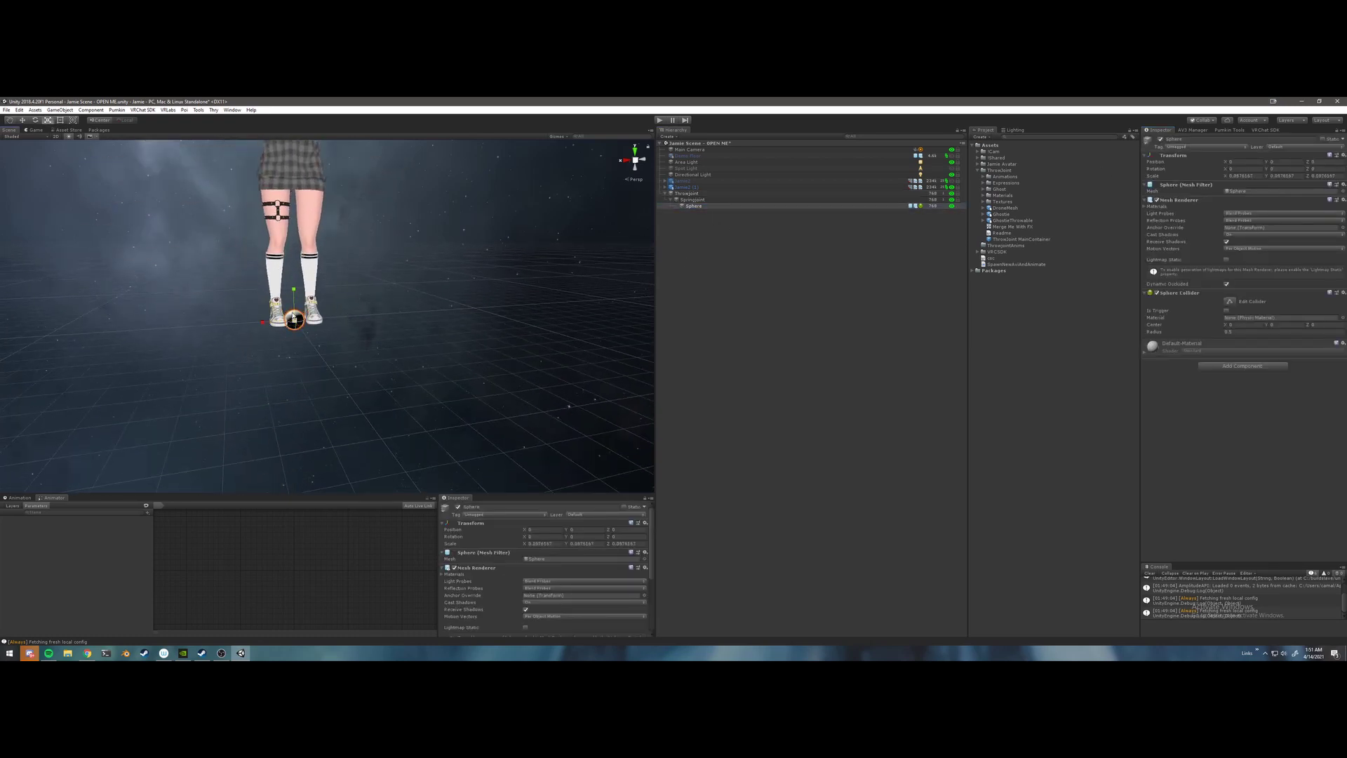
scroll(428, 296, down, 5)
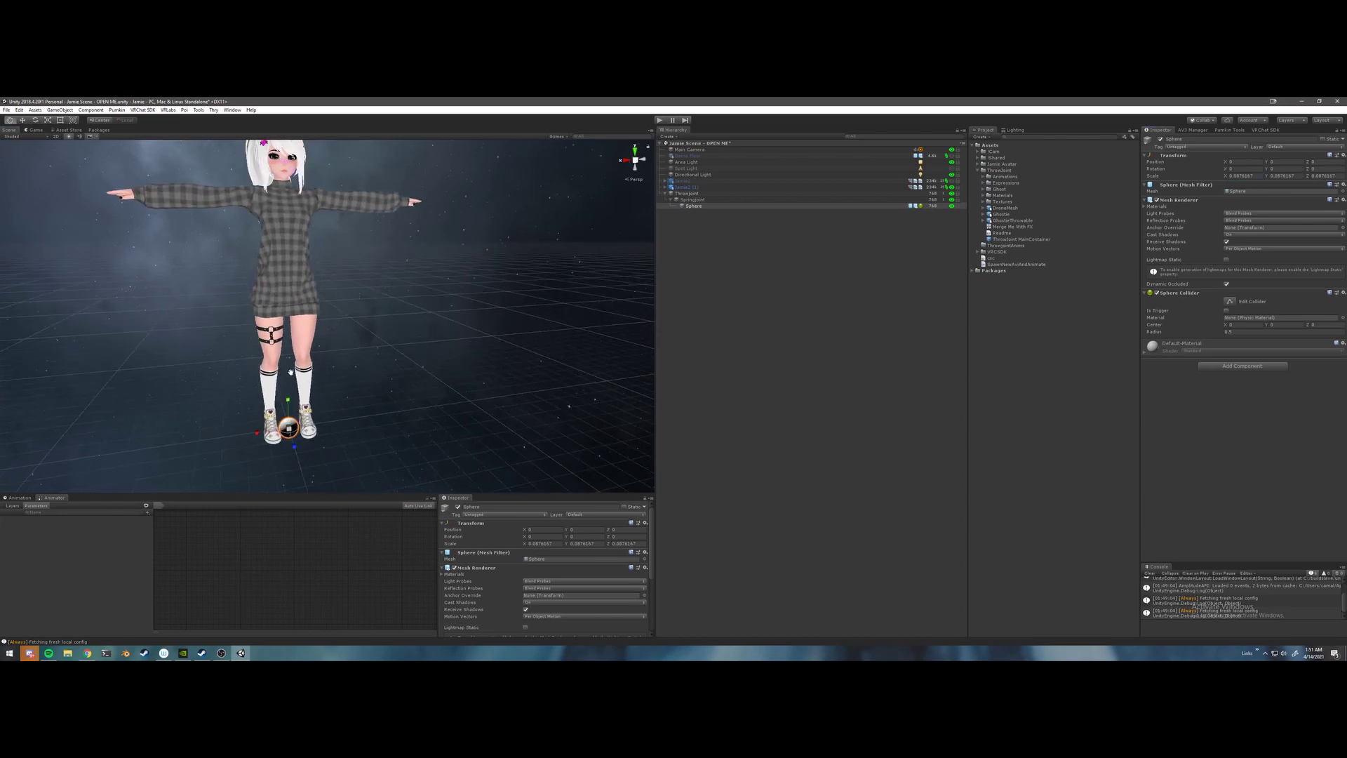
- Create a Particle System effect as a child of SpringJoint, alongside the sphere
click(725, 221)
right_click(700, 200)
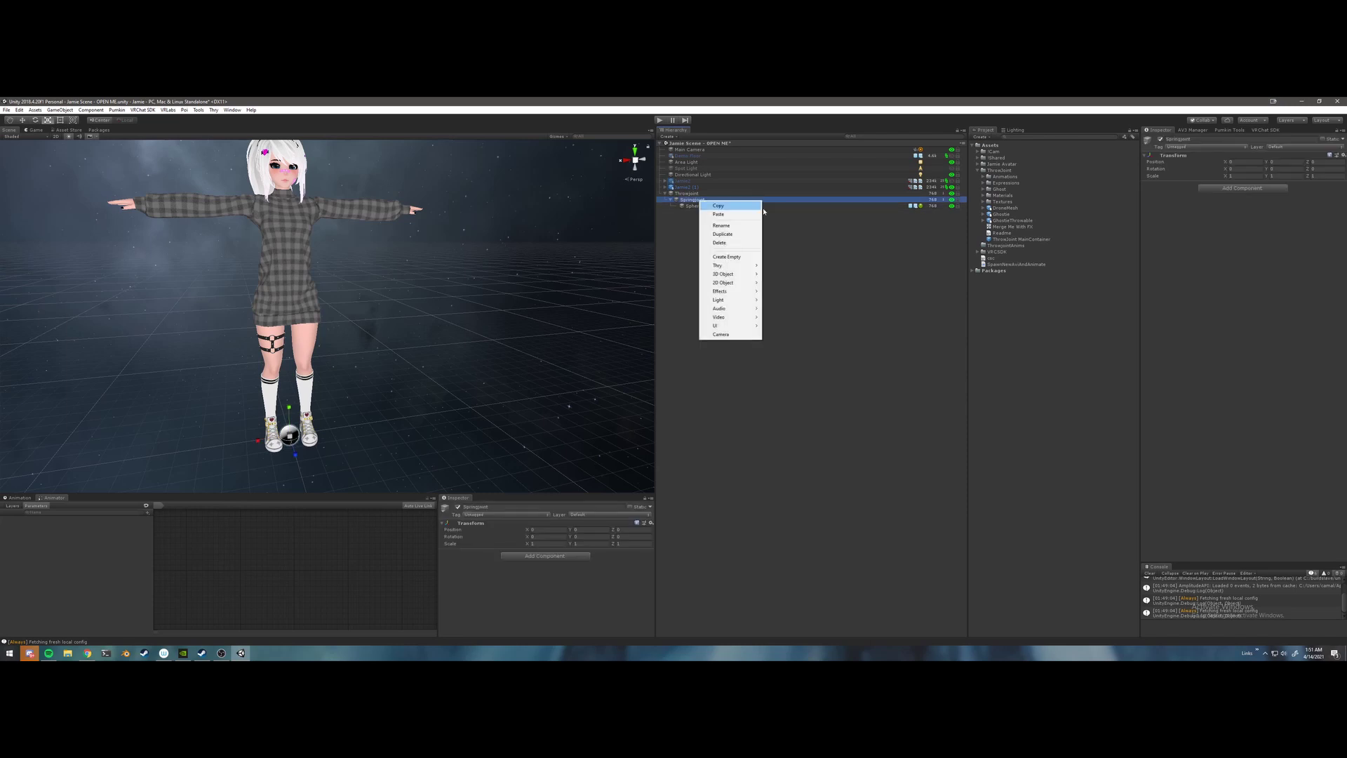
click(763, 258)
right_click(699, 198)
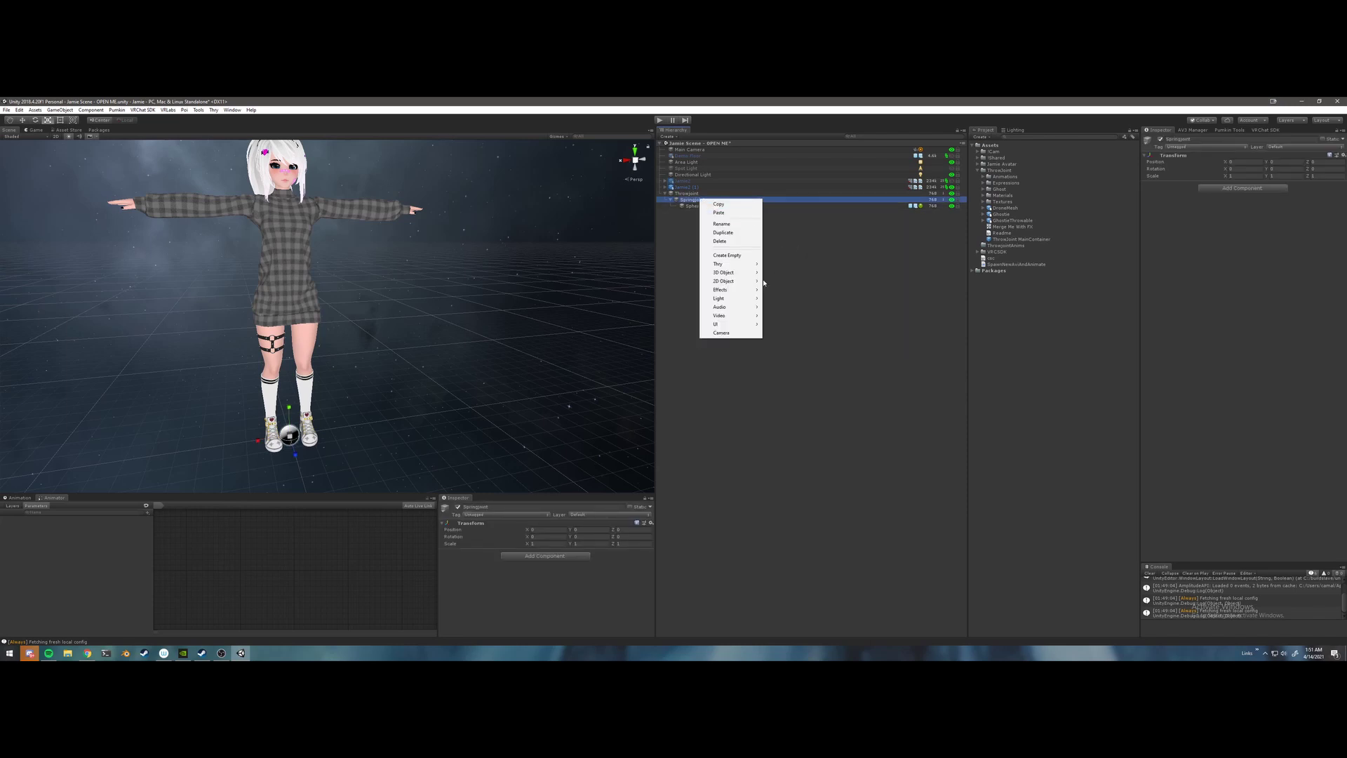
mouse_move(737, 296)
click(789, 289)
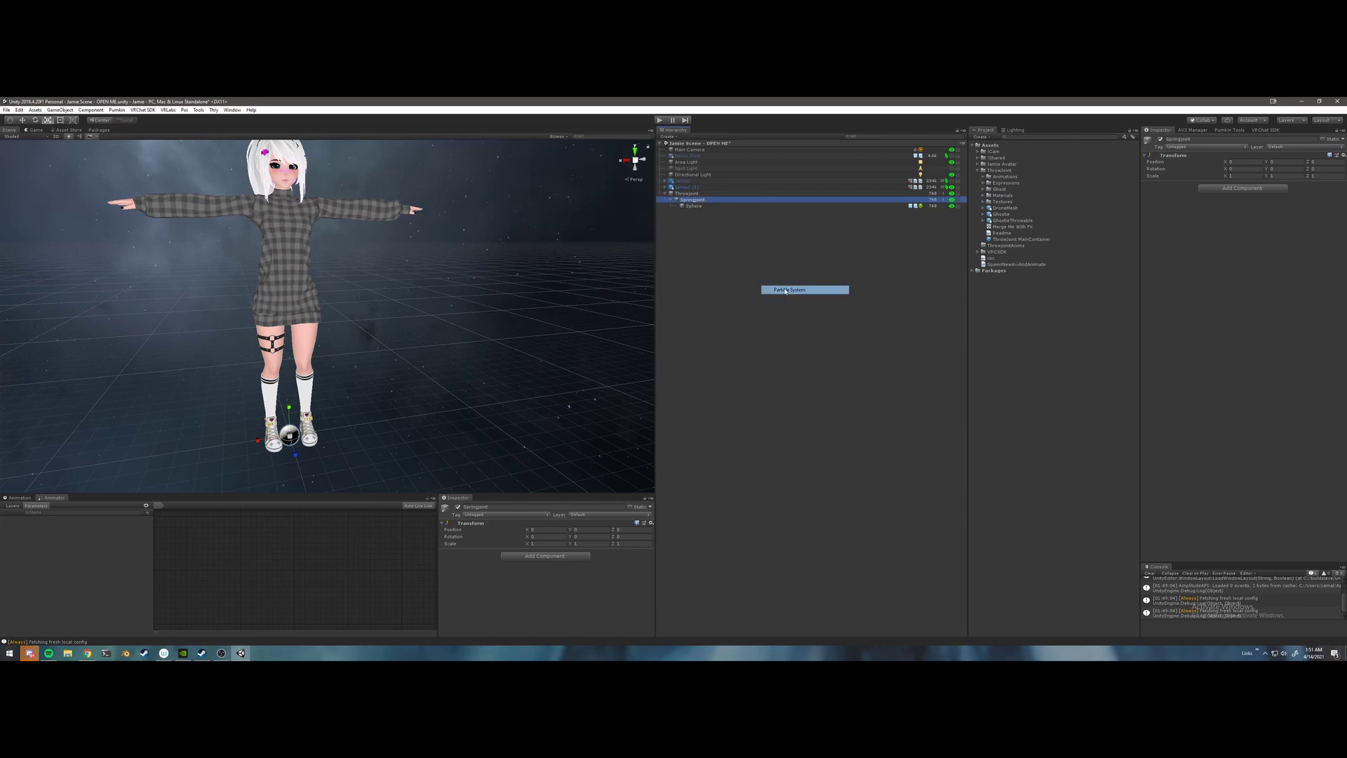
middle_drag(465, 374, 507, 384)
scroll(351, 274, down, 10)
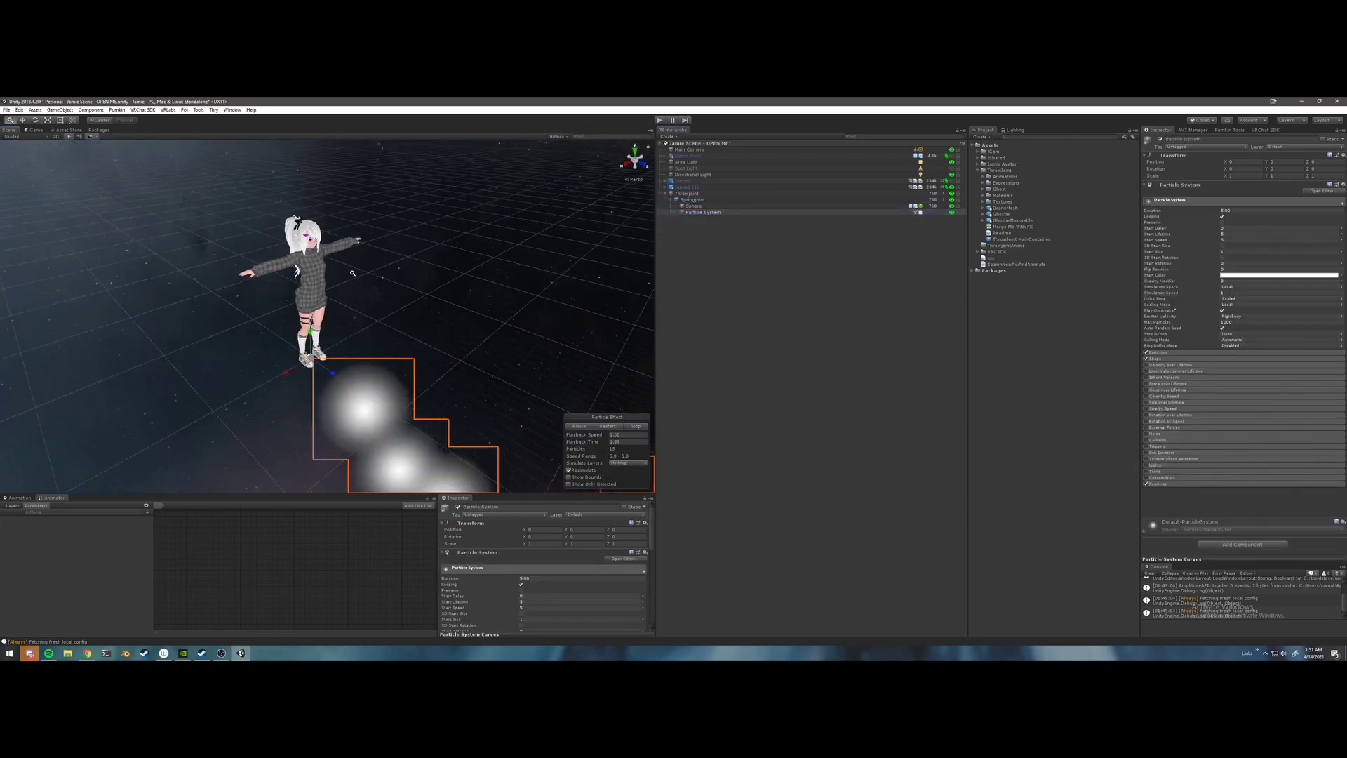
- Rename the particle system as Thrown Object
mouse_move(352, 274)
middle_down()
mouse_move(373, 294)
mouse_move(353, 283)
middle_up()
click(724, 213)
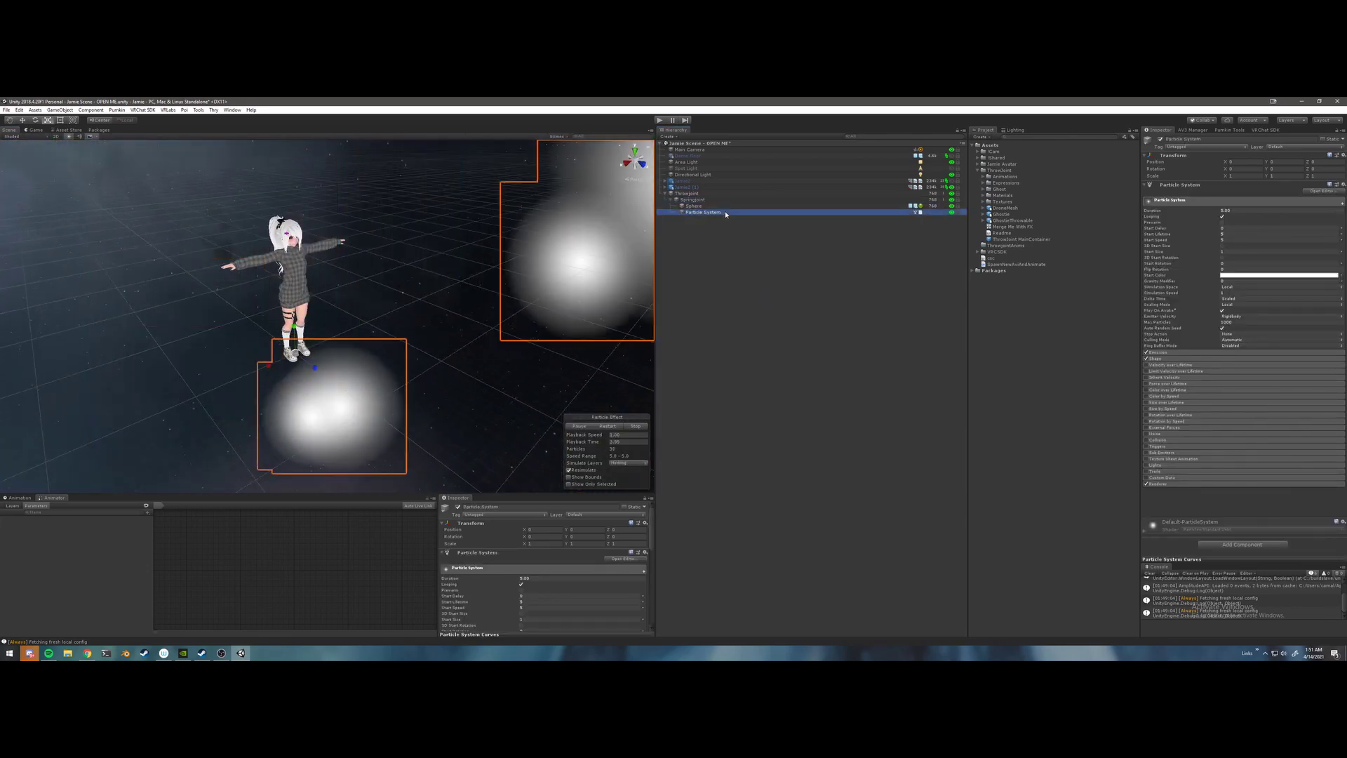
text(Thrown Object)
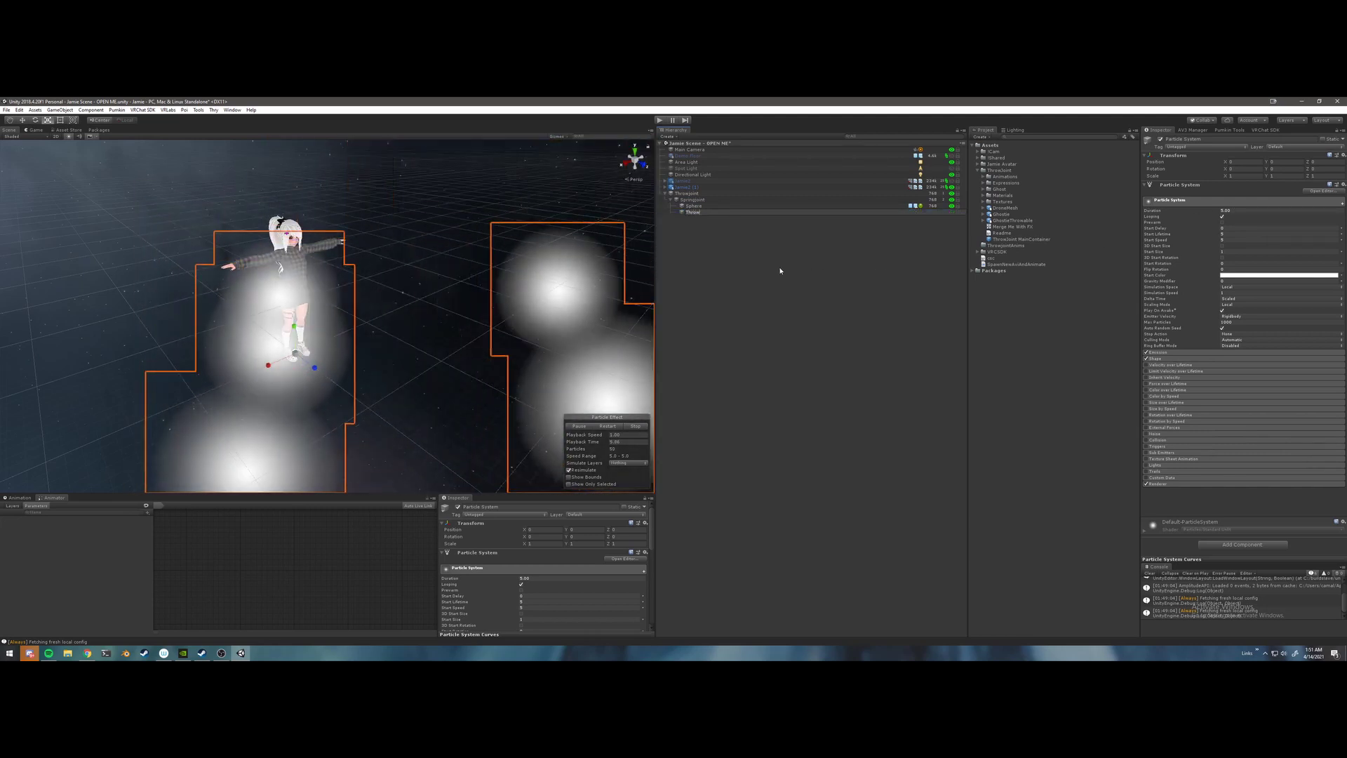
key(Return)
- Rename the sphere as Static Object and remove its Sphere Collider component
key(Up)
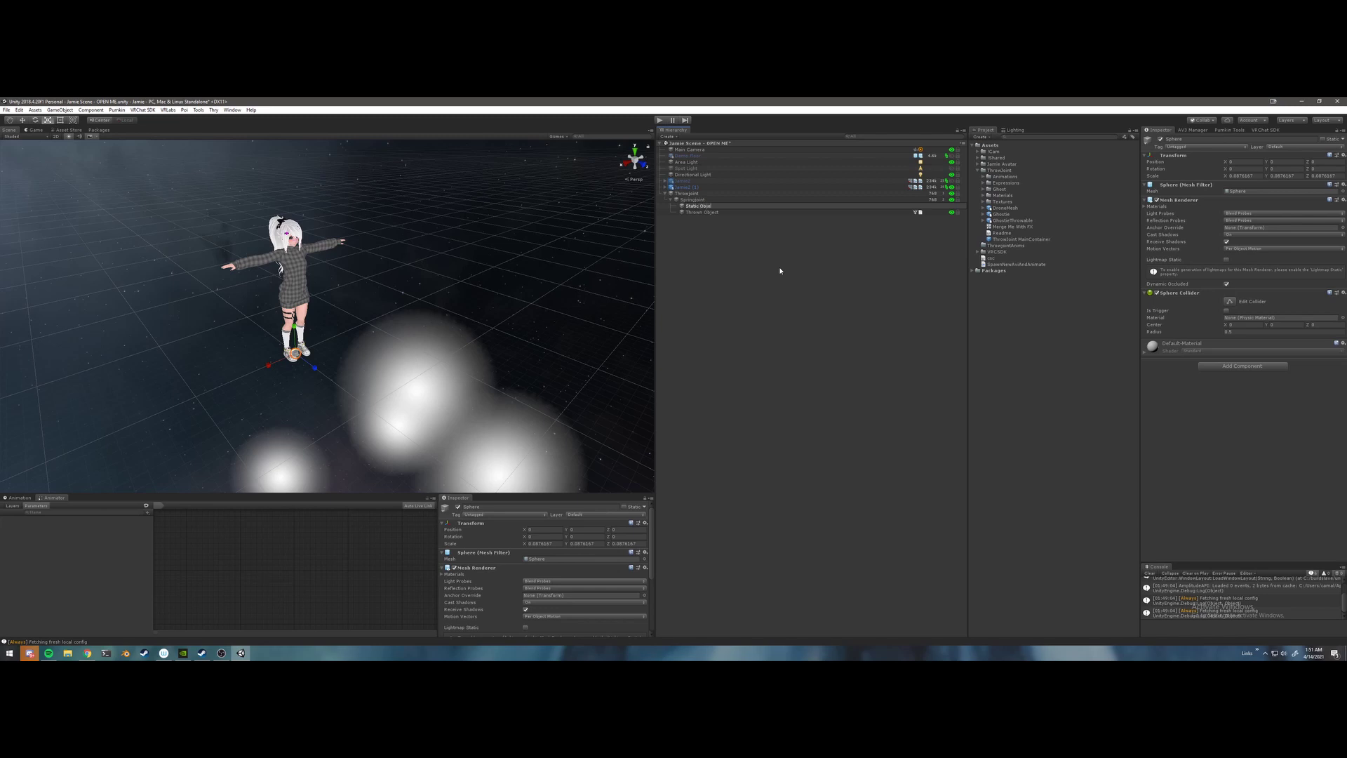
click(1343, 293)
click(1293, 312)
- Select Thrown Object and examine its particle emission around the avatar from several angles
click(701, 212)
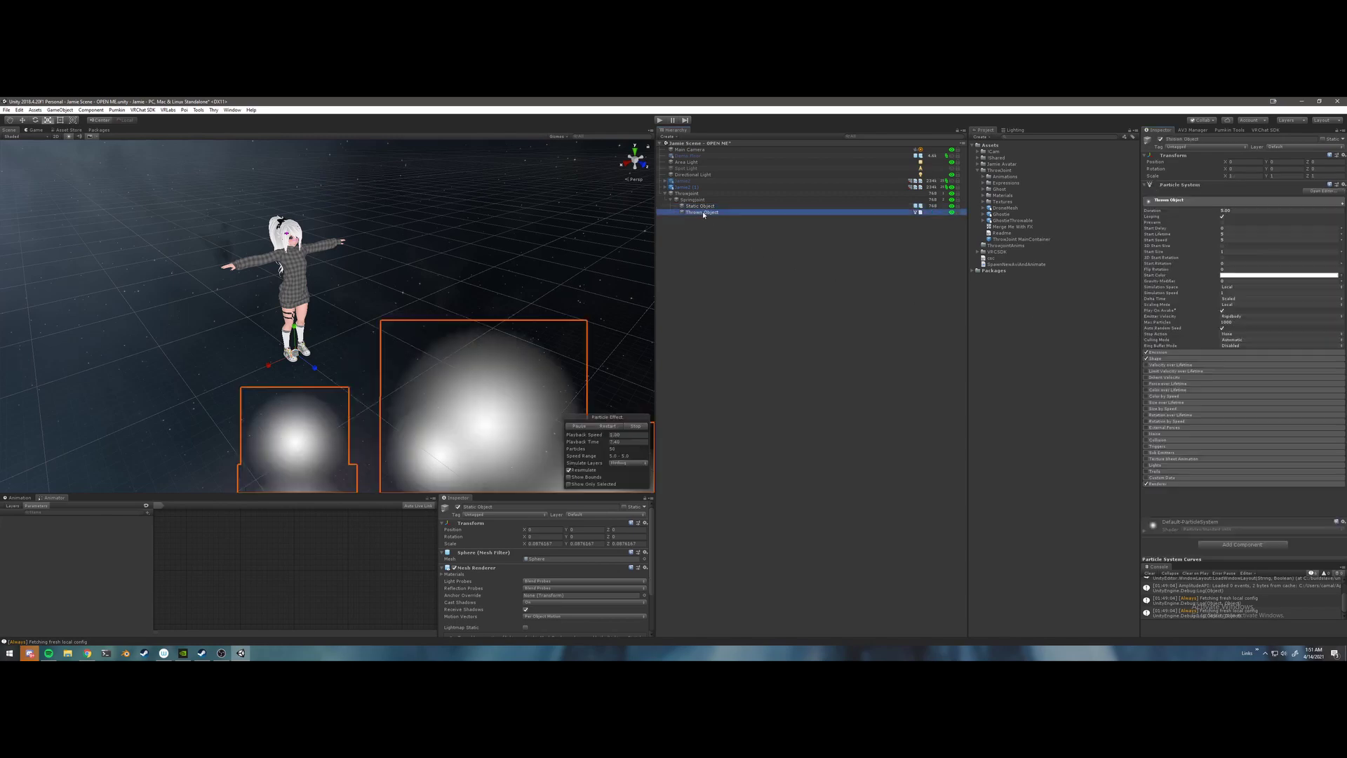
scroll(395, 367, up, 2)
alt+right_drag(395, 367, 371, 300)
mouse_move(370, 301)
alt+mouse_down()
mouse_move(430, 332)
mouse_move(370, 280)
mouse_move(376, 328)
mouse_move(395, 337)
mouse_move(341, 310)
mouse_move(358, 313)
alt+mouse_up()
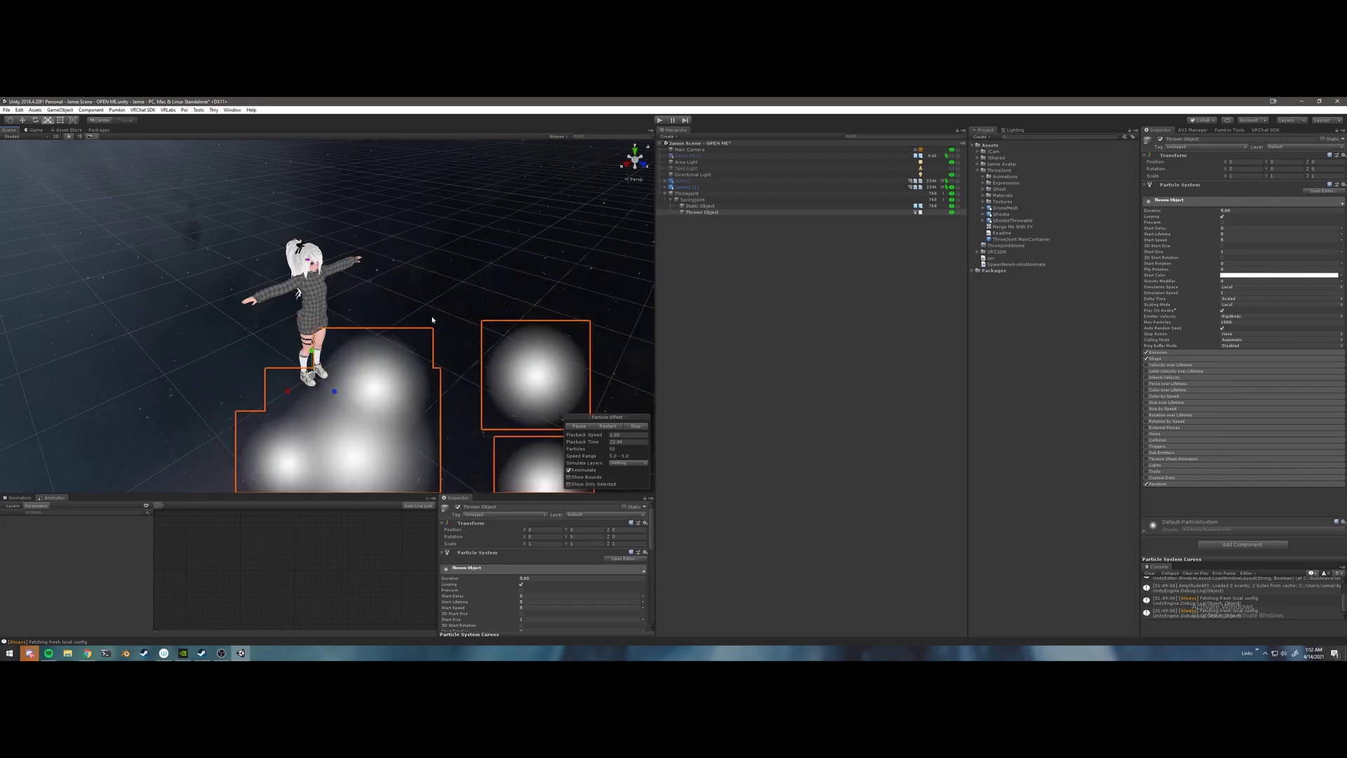
scroll(389, 354, up, 2)
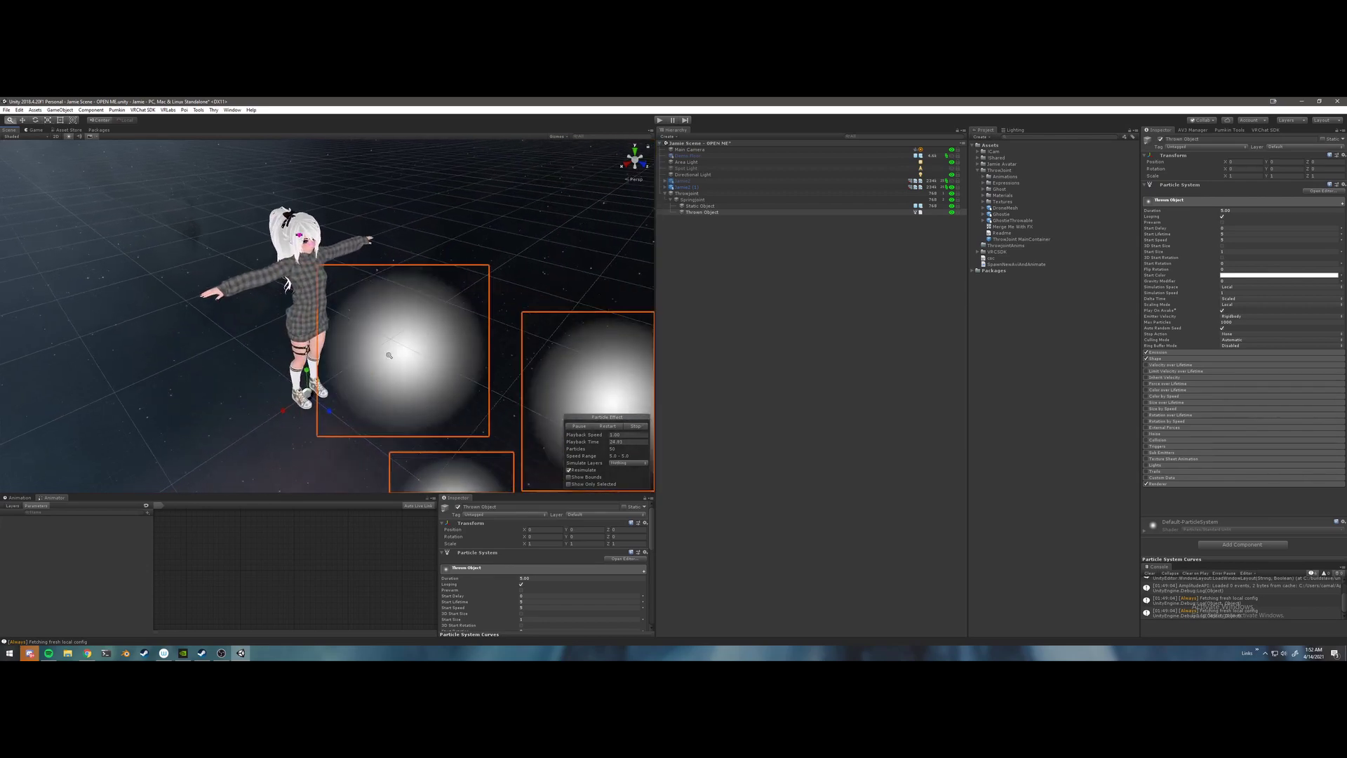
alt+drag(389, 355, 469, 390)
scroll(331, 301, down, 4)
right_drag(470, 390, 258, 337)
alt+drag(258, 337, 269, 287)
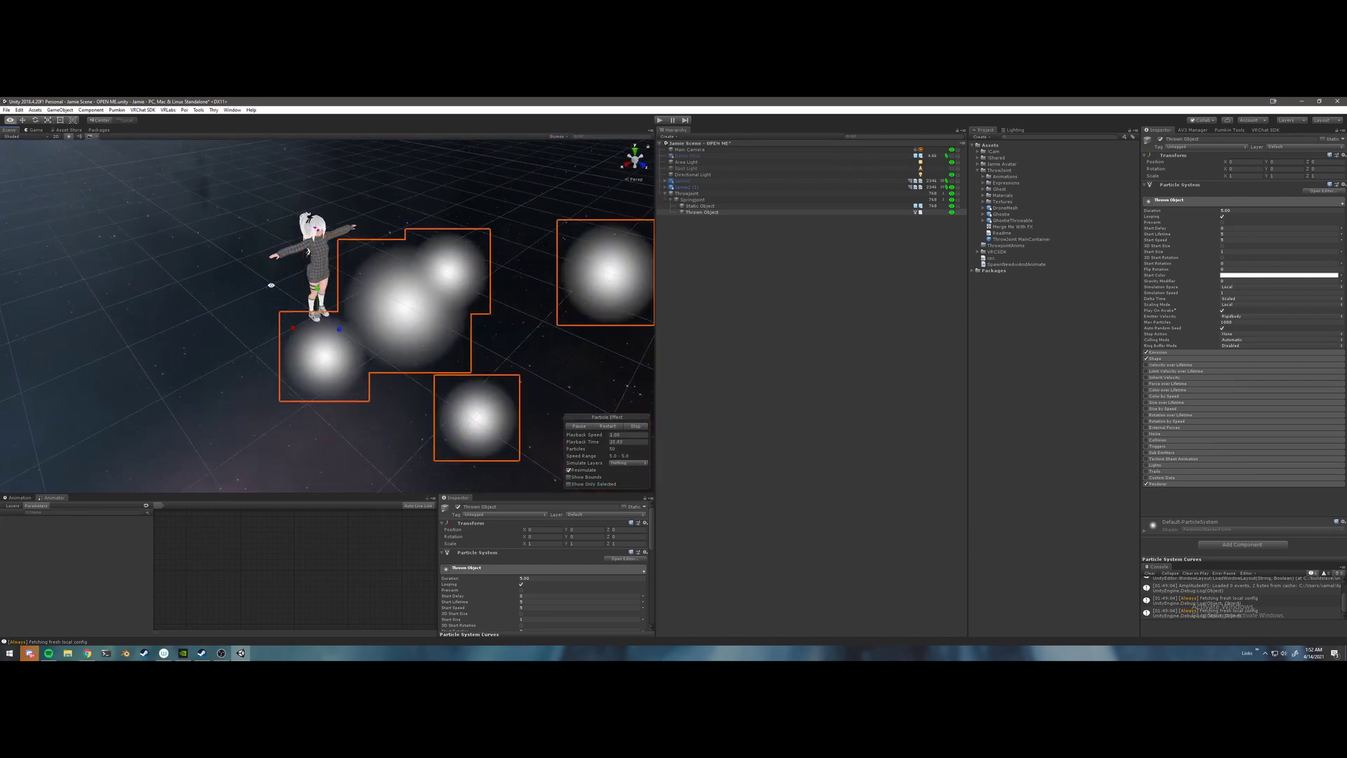
- Inspect Thrown Object's default particles around the avatar from closer and farther viewpoints
alt+right_drag(270, 286, 325, 440)
alt+drag(325, 439, 337, 397)
right_drag(337, 397, 328, 366)
middle_drag(328, 366, 317, 348)
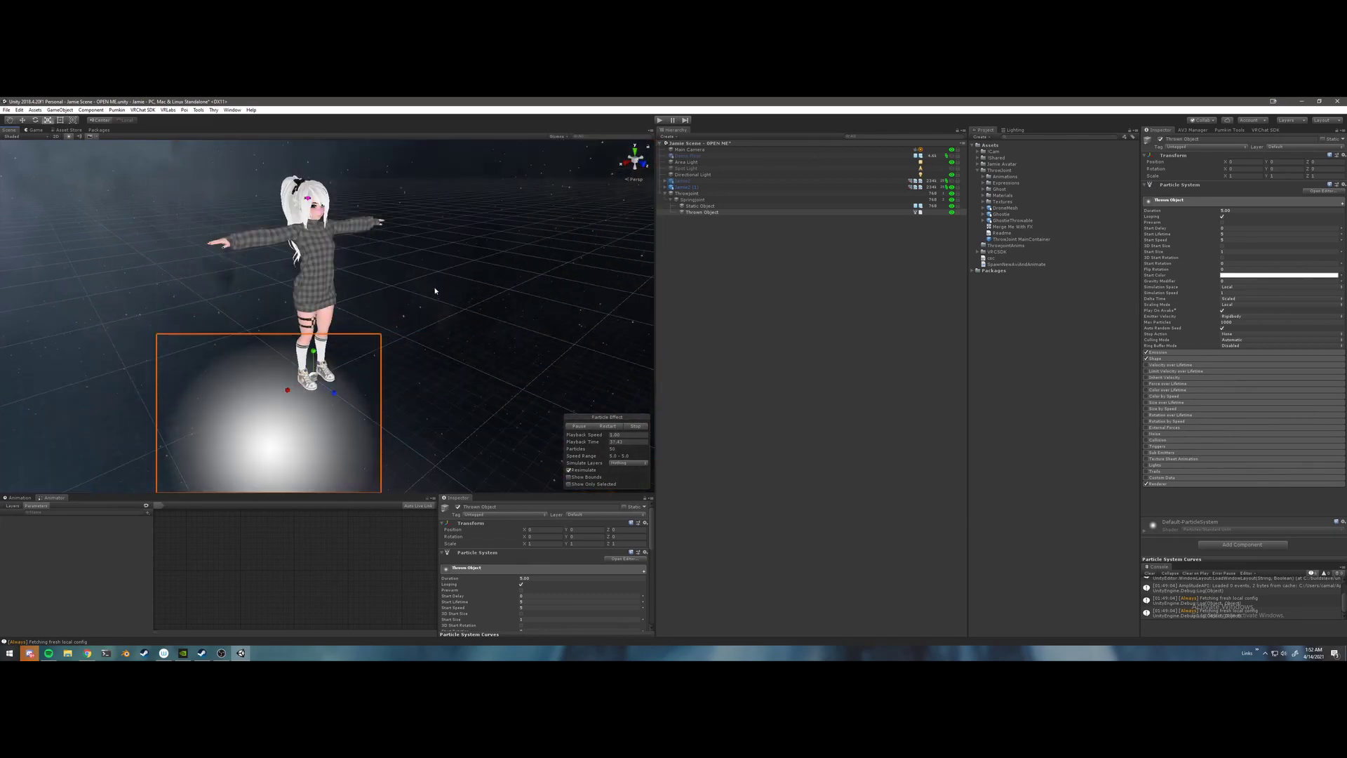
click(696, 212)
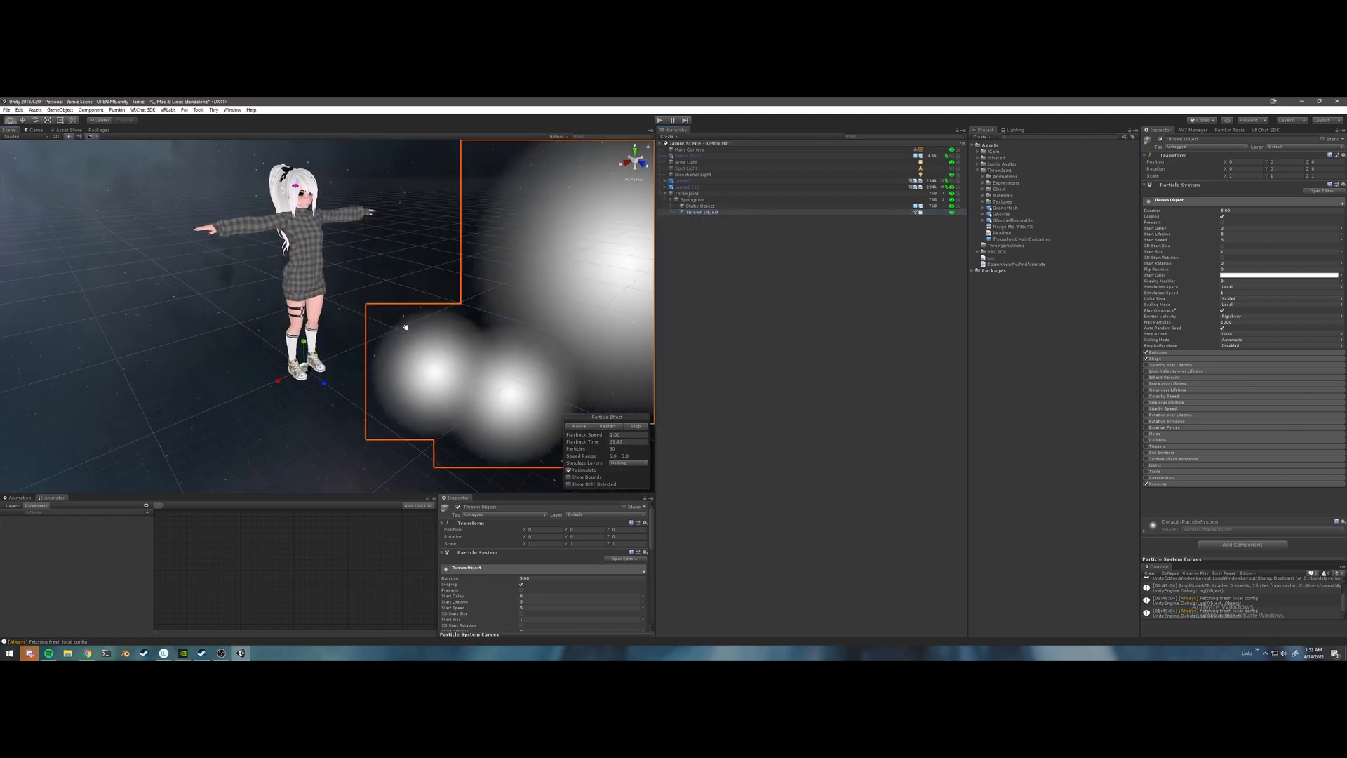
middle_drag(405, 328, 389, 322)
scroll(389, 322, down, 2)
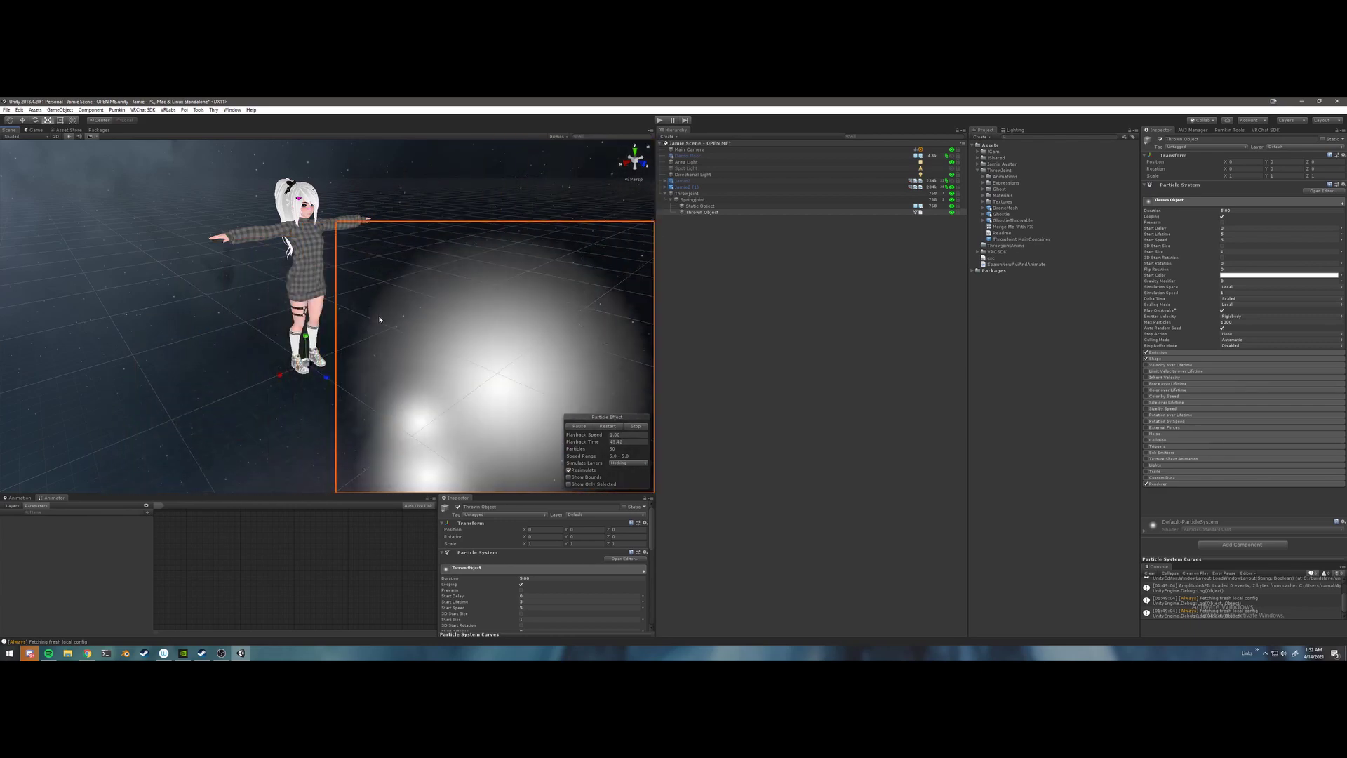
mouse_move(359, 334)
alt+mouse_down()
mouse_move(379, 353)
mouse_move(358, 331)
alt+mouse_up()
alt+right_drag(357, 331, 355, 225)
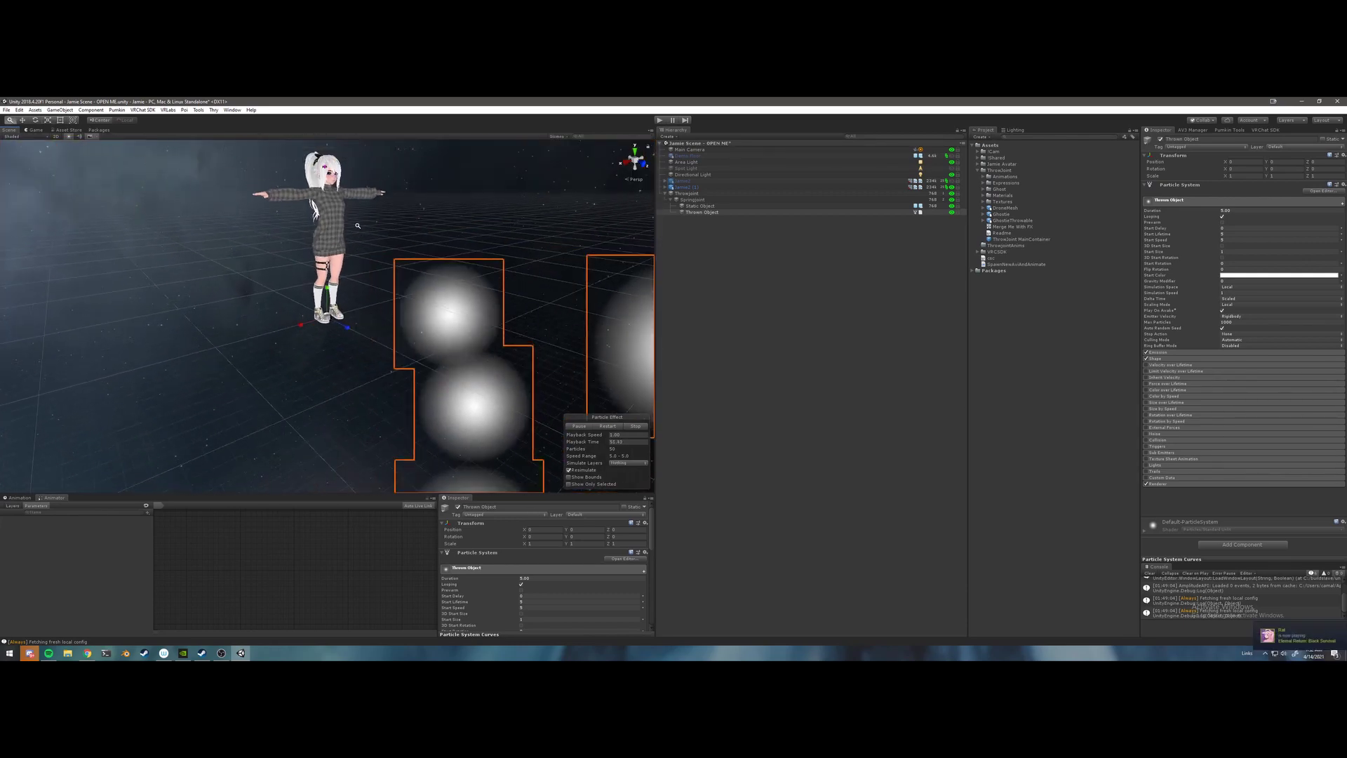
middle_drag(355, 225, 341, 281)
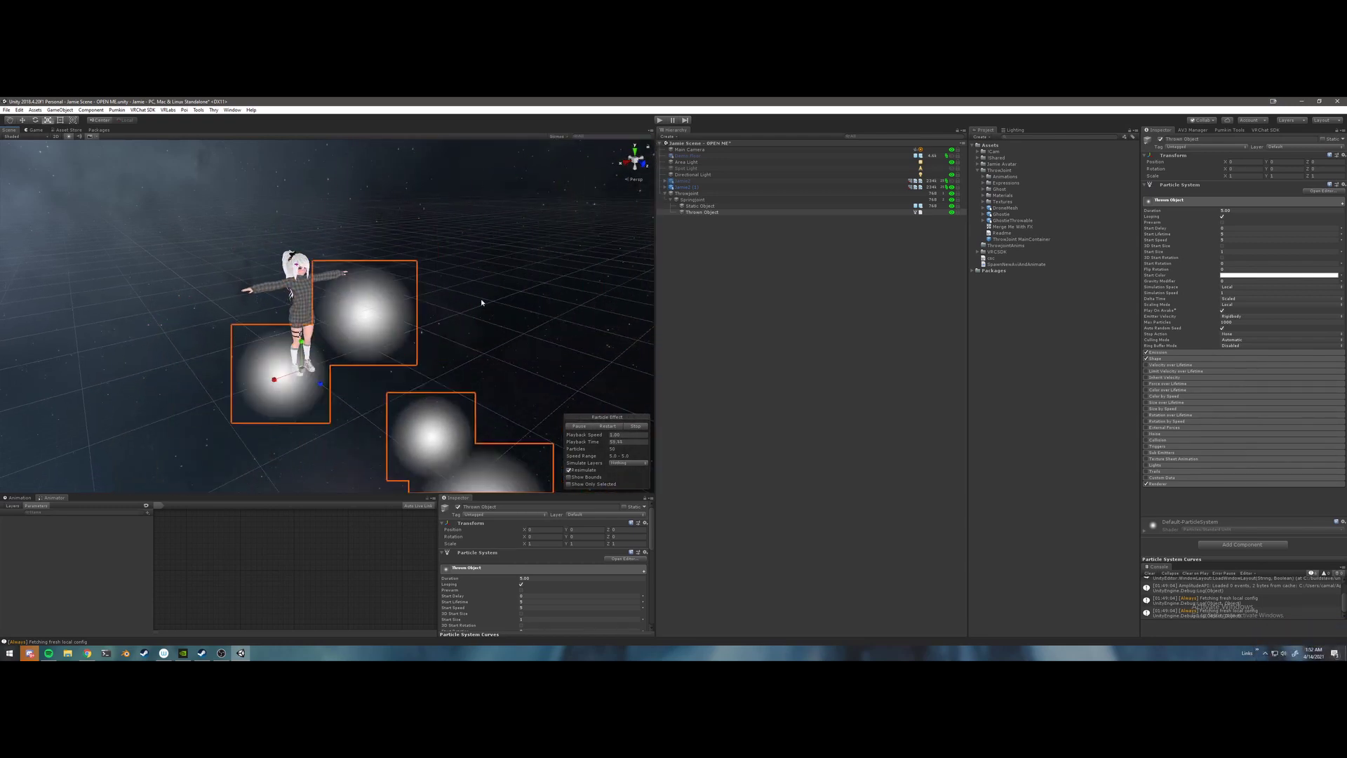
- Set Thrown Object's particle Render Mode to Mesh and assign the Sphere mesh
click(1188, 484)
scroll(1194, 494, down, 3)
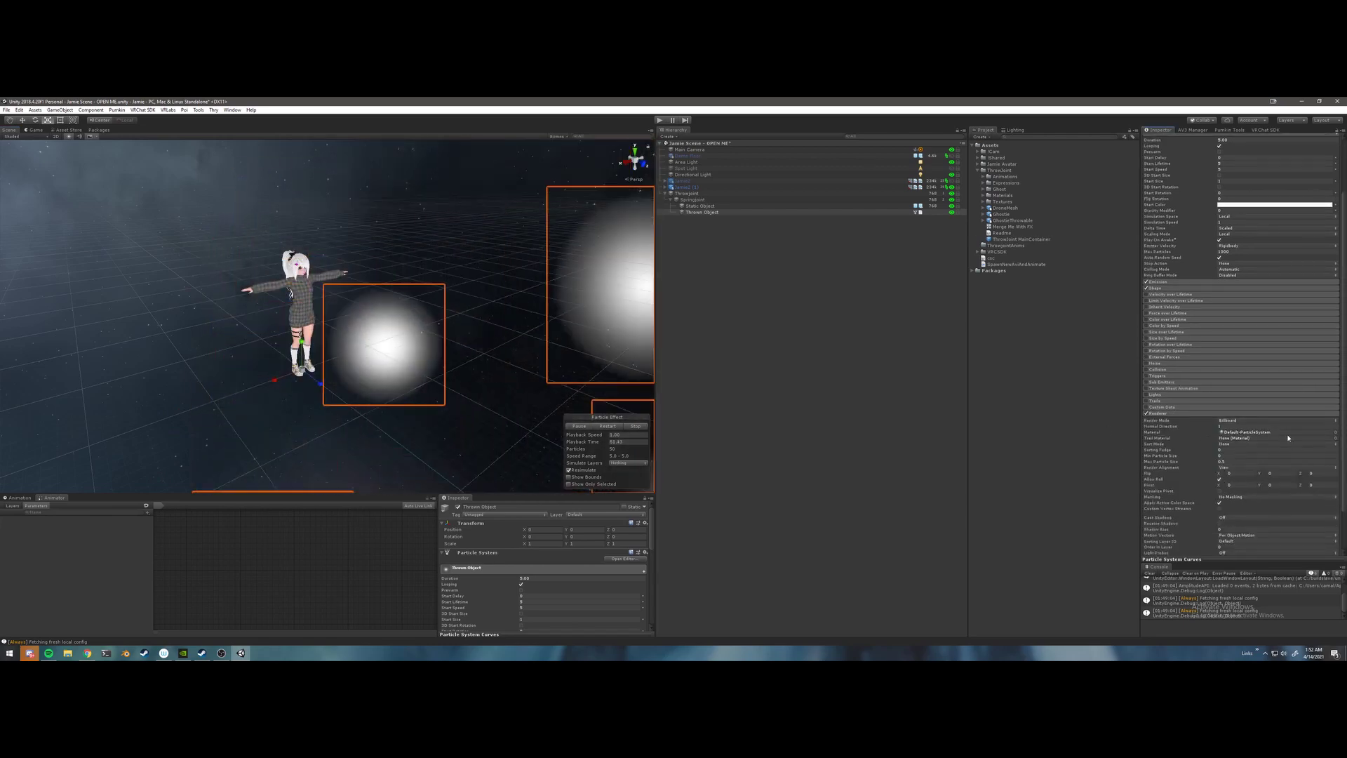
click(1318, 421)
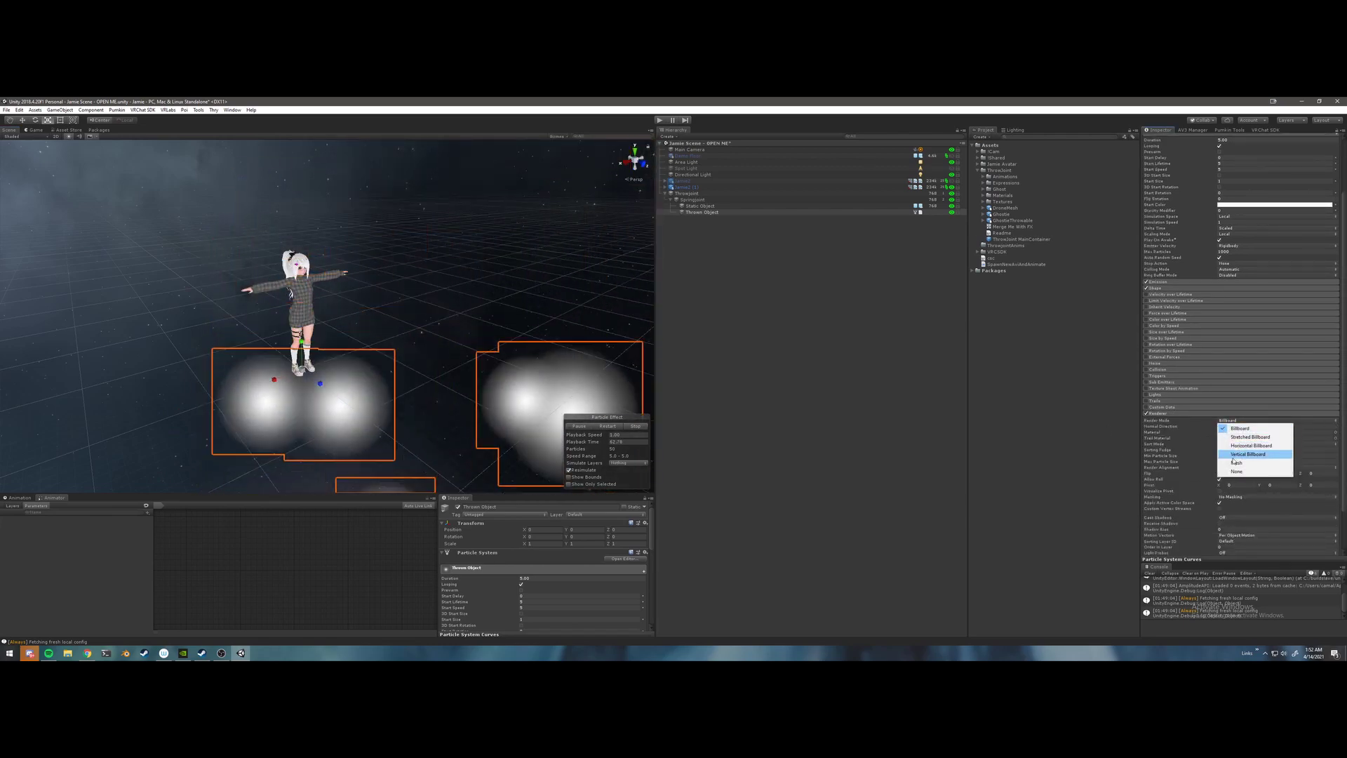
click(1235, 462)
click(1327, 429)
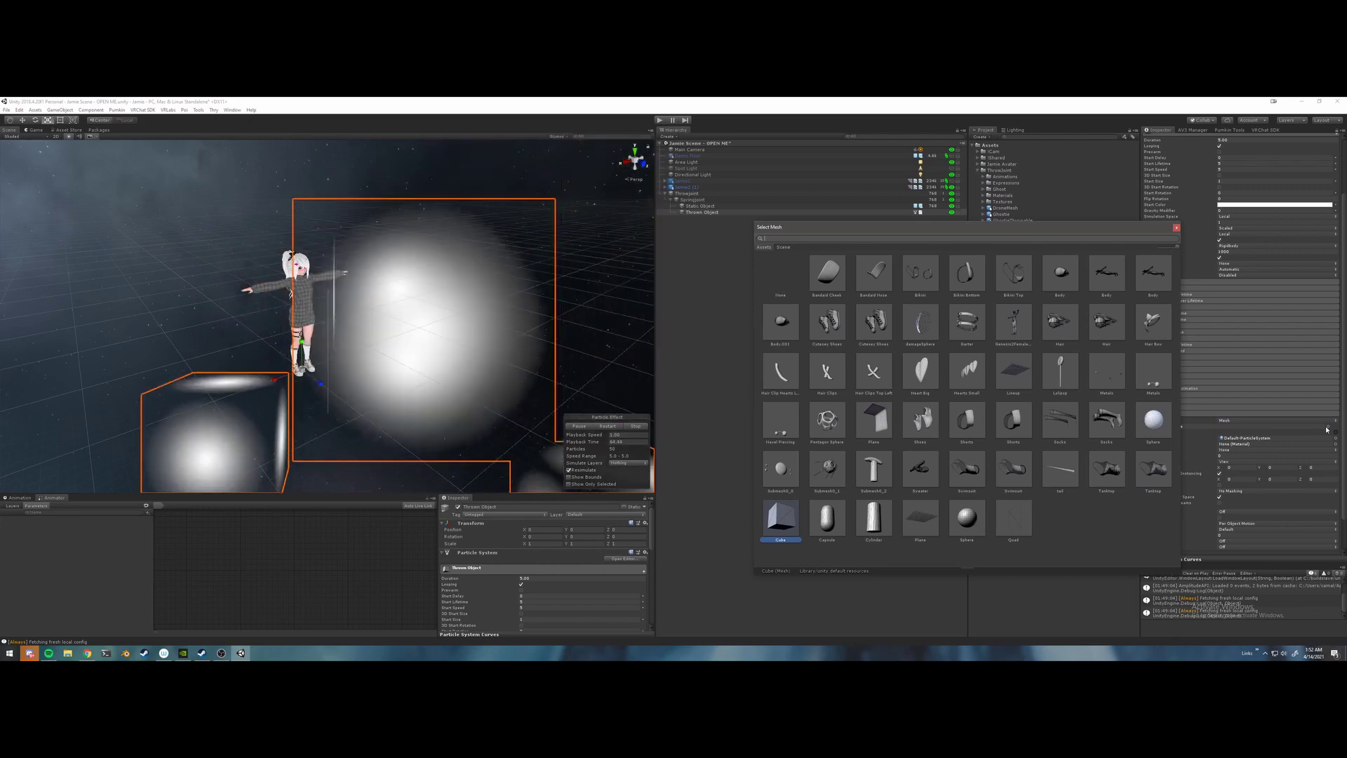
text(sph)
double_click(946, 279)
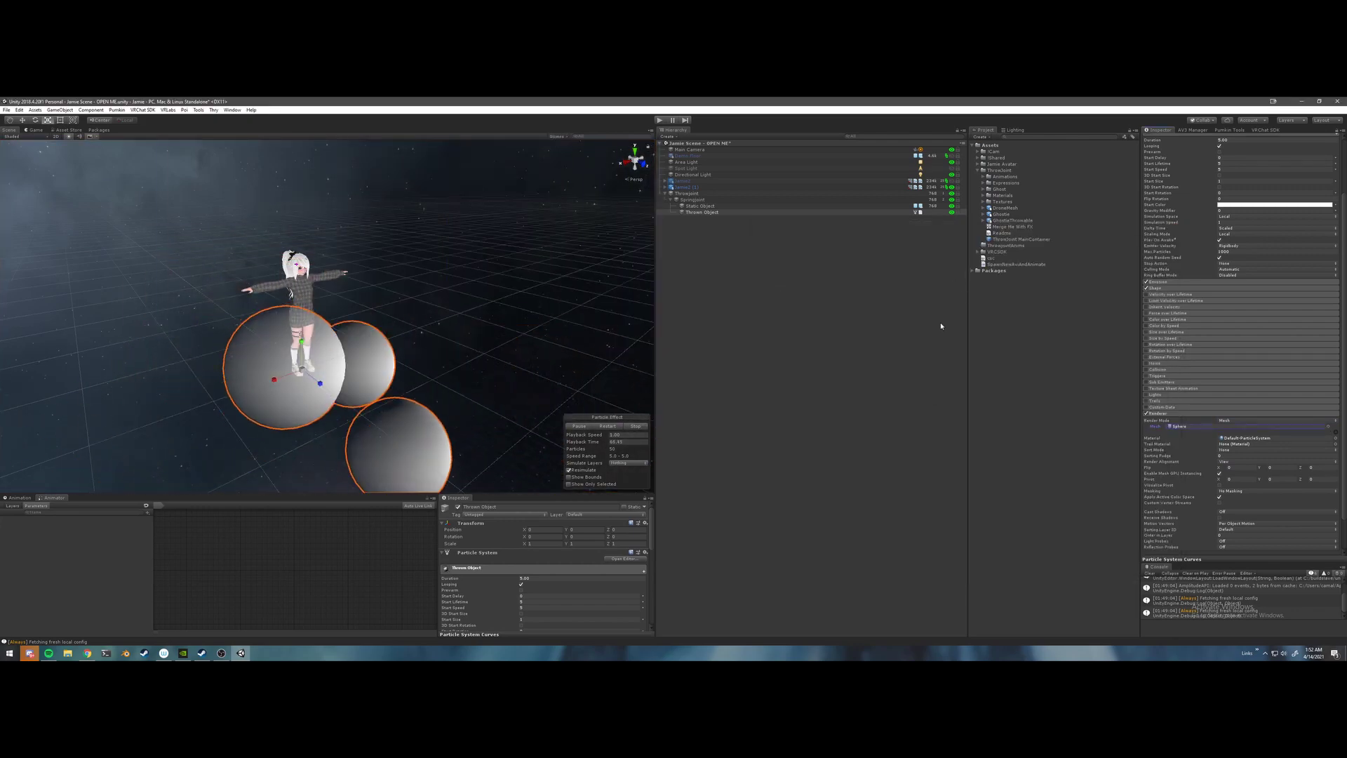
mouse_move(355, 368)
right_down()
mouse_move(442, 409)
mouse_move(625, 403)
mouse_move(589, 370)
mouse_move(343, 384)
right_up()
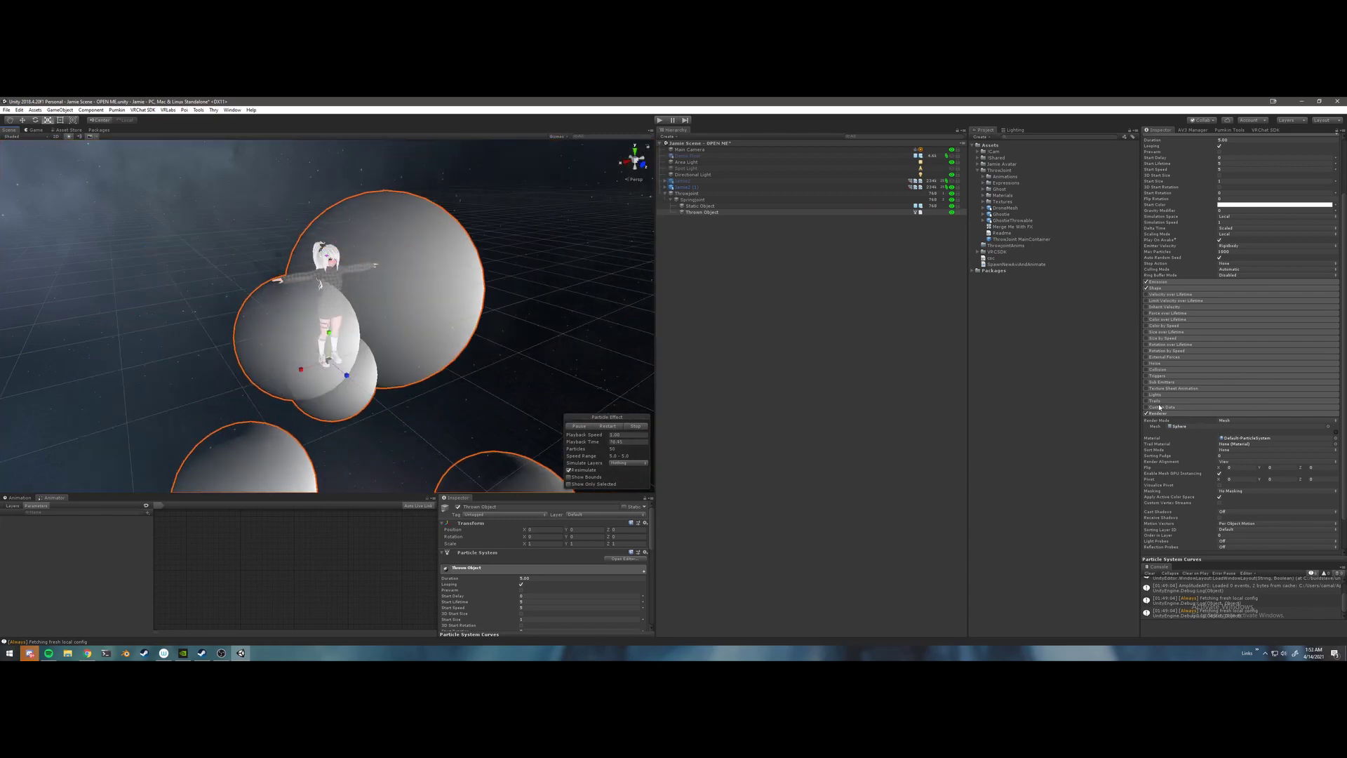
- Disable the Shape module of Thrown Object's particle system and check the emission at the avatar's feet
click(1145, 287)
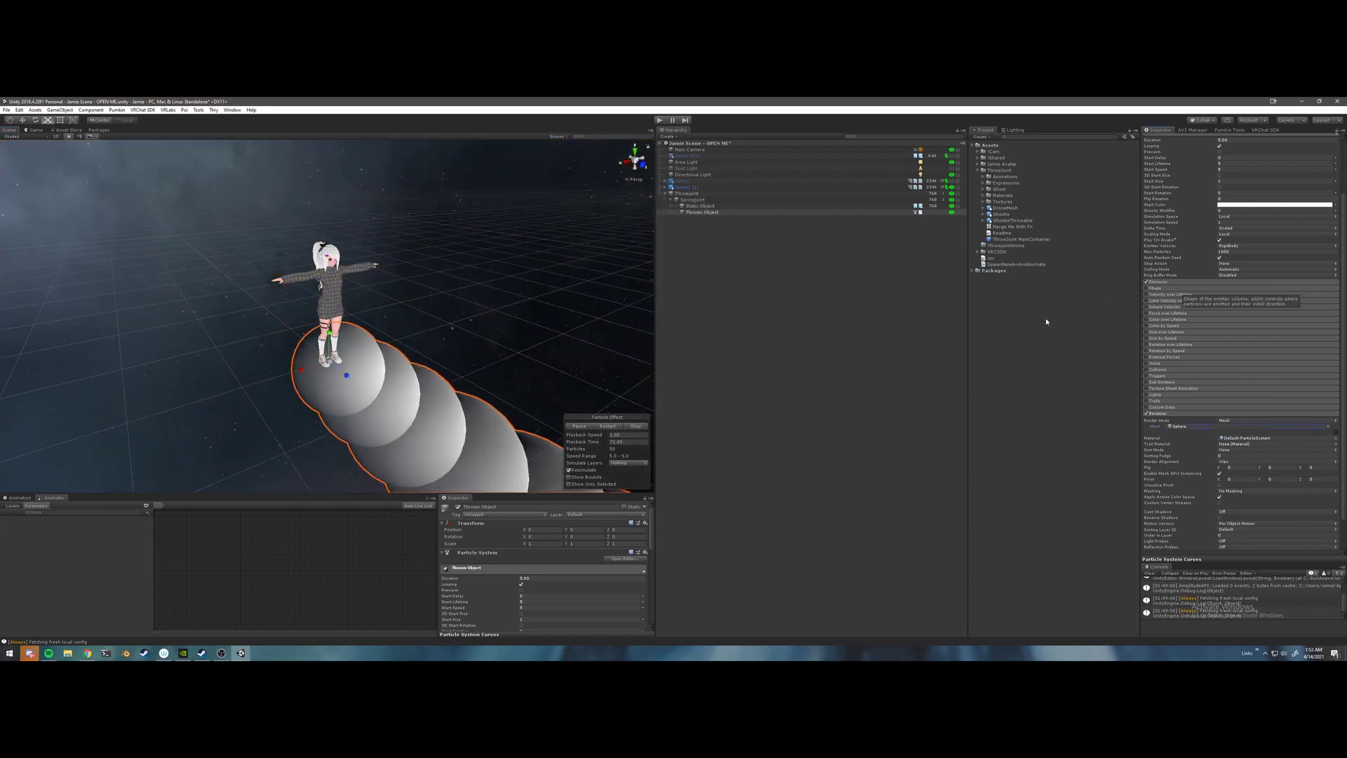
right_drag(484, 421, 343, 374)
scroll(340, 356, up, 8)
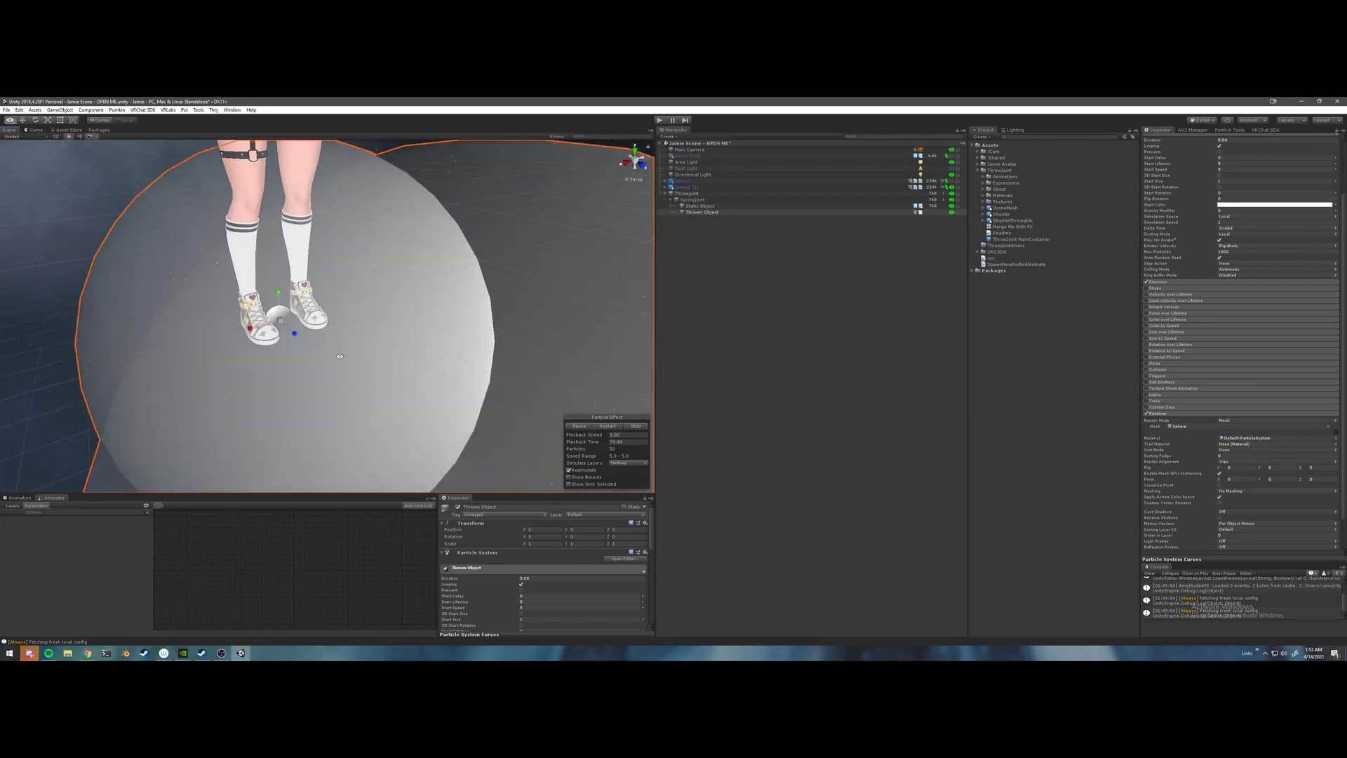
scroll(339, 357, down, 6)
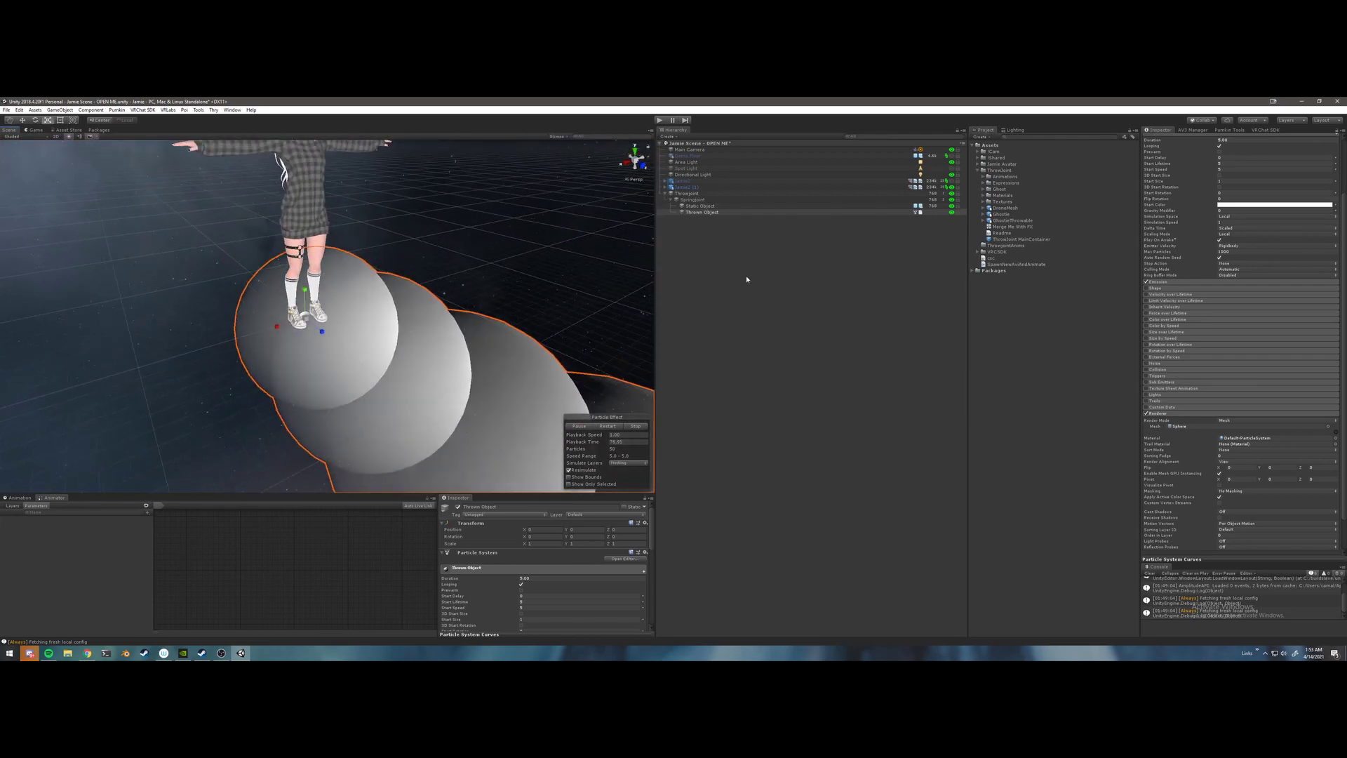
- Set the emission's Rate over Time to 0 and add a burst with a count of 1
click(1165, 281)
click(1232, 289)
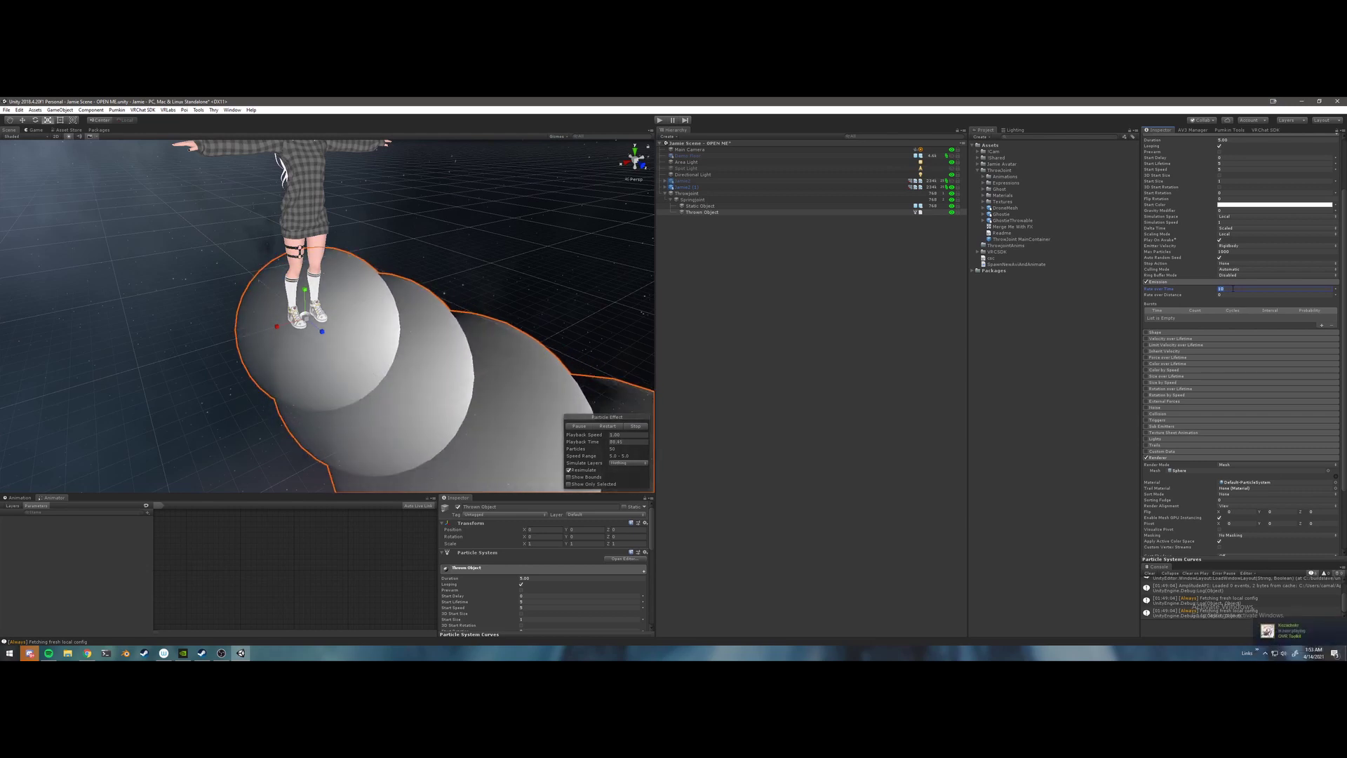
text(0)
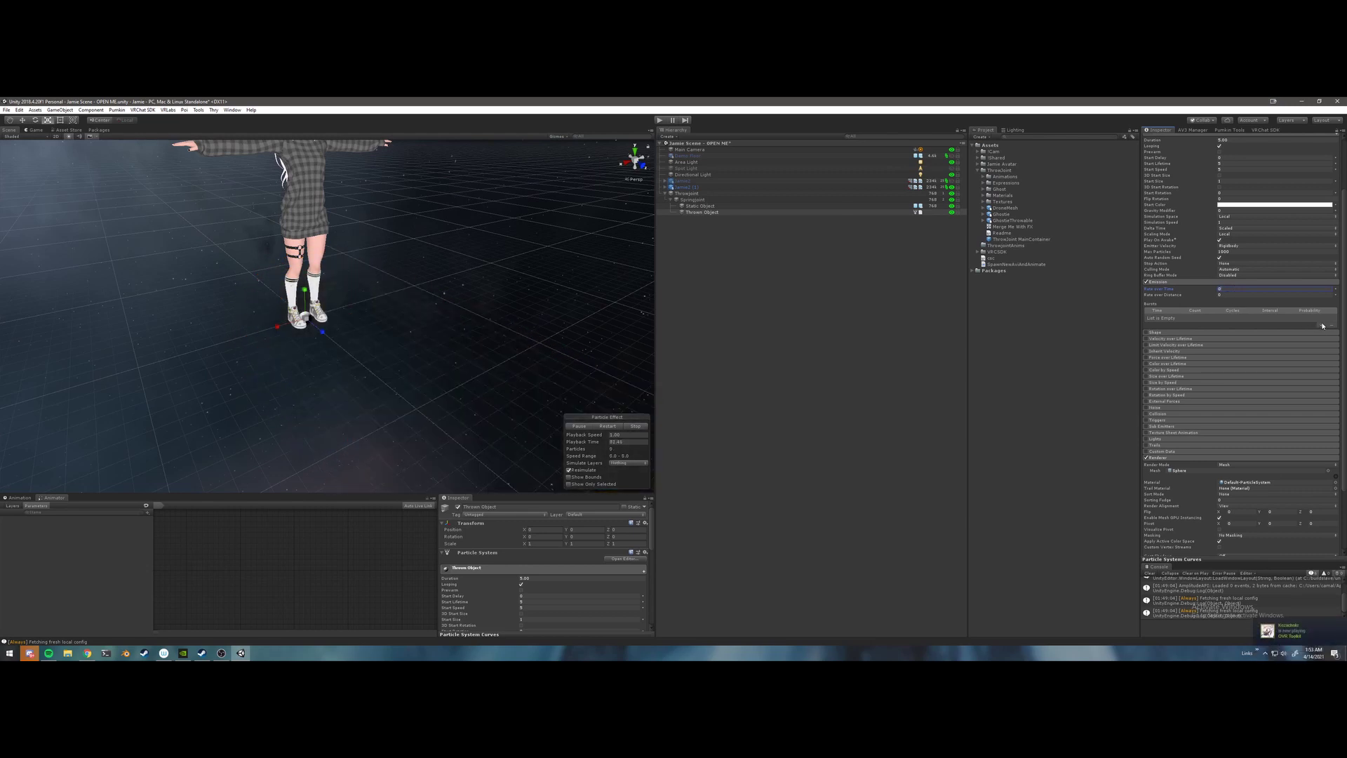
right_drag(425, 345, 431, 346)
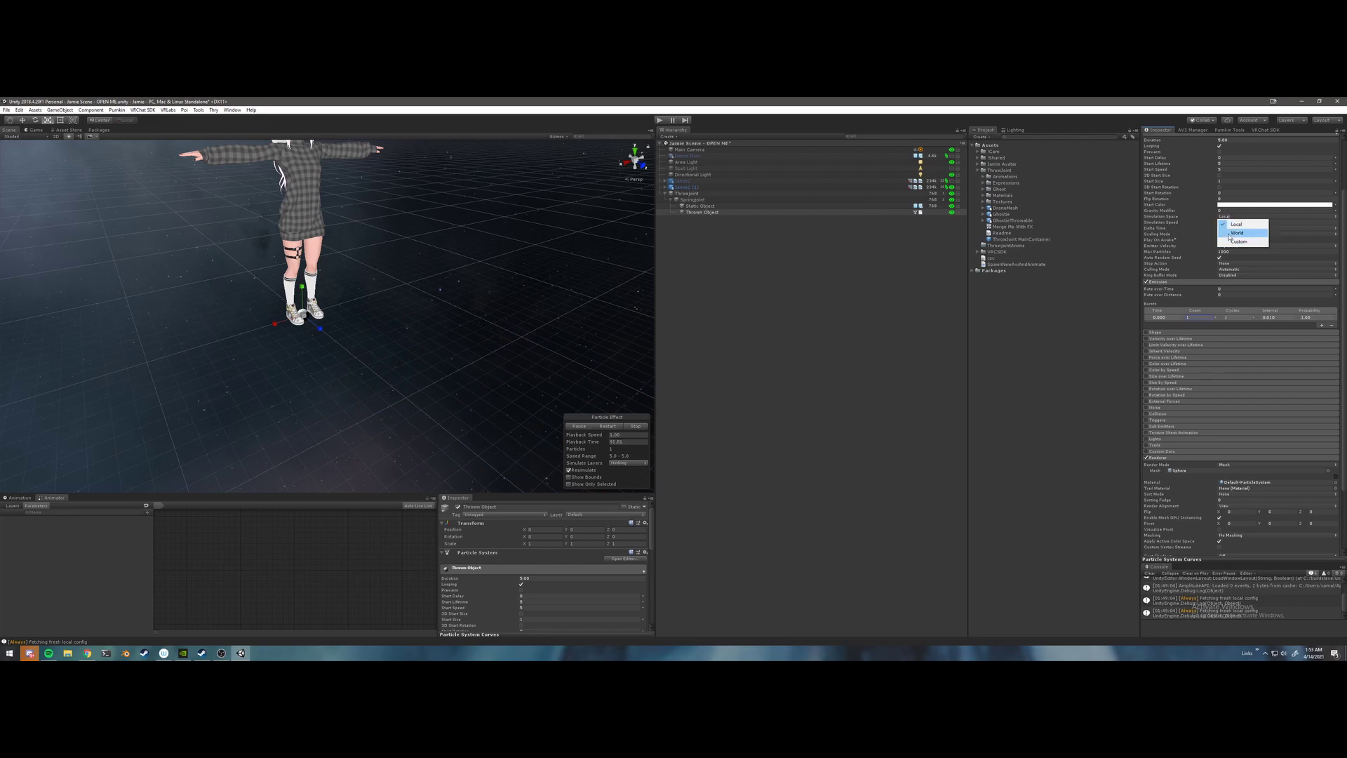
- Set Simulation Space to World, Duration and Start Lifetime to 30 and Max Particles to 1, add gravity, and replay the effect to check it
scroll(1264, 190, up, 1)
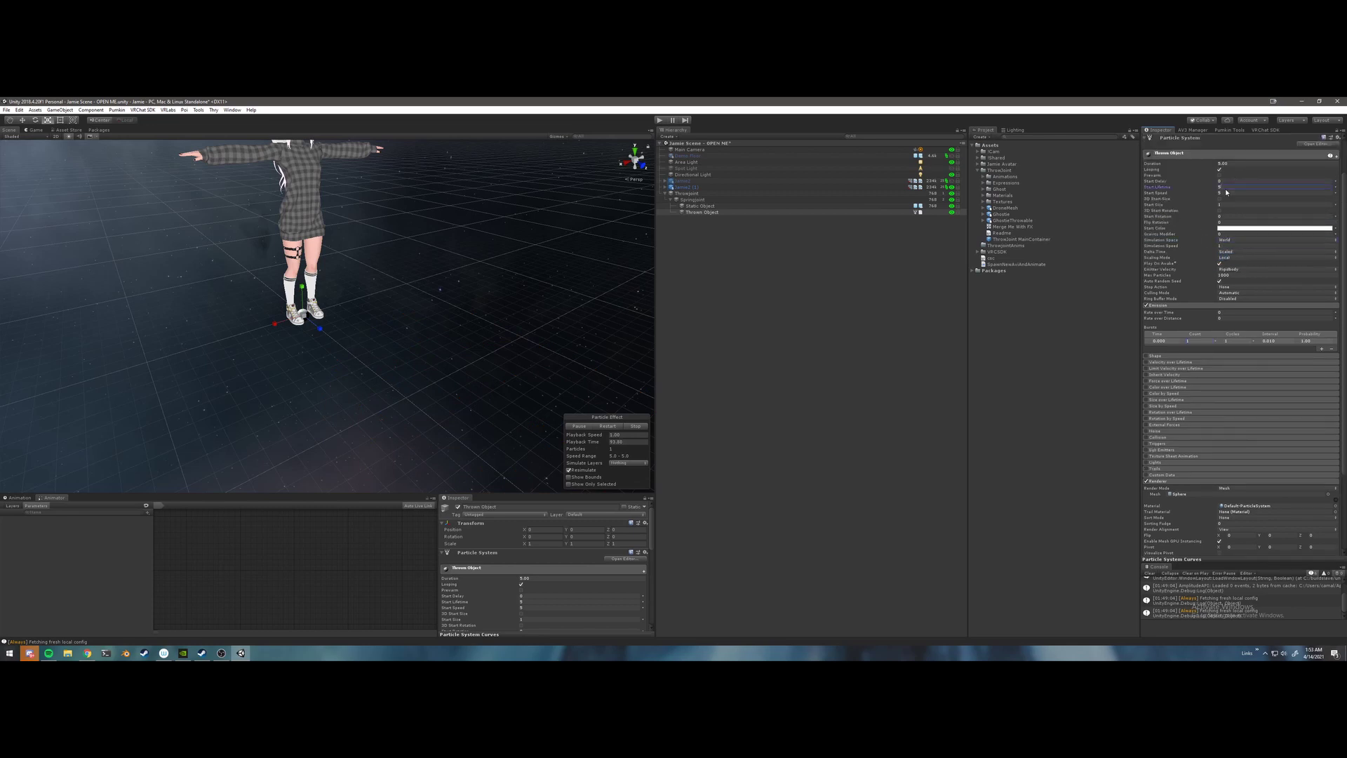
text(30)
click(605, 426)
click(605, 426)
click(608, 427)
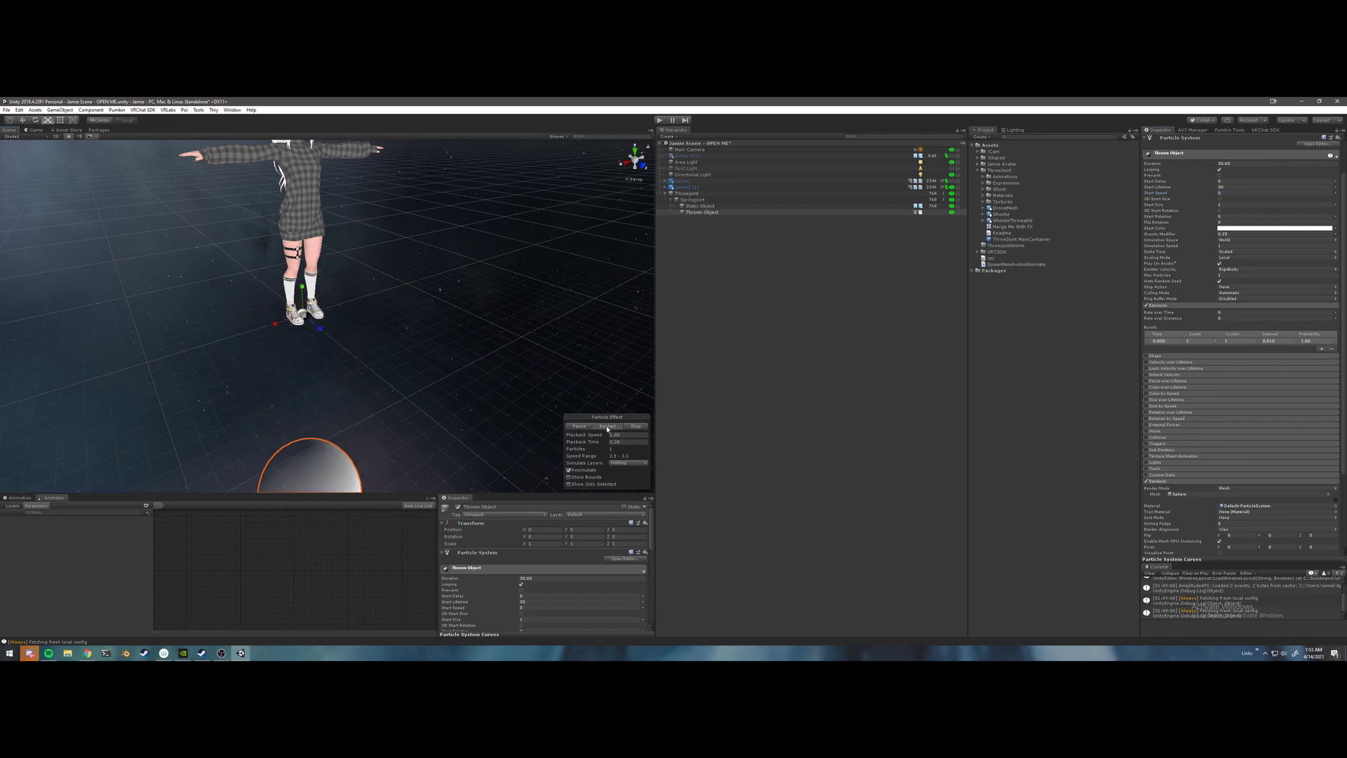
click(607, 427)
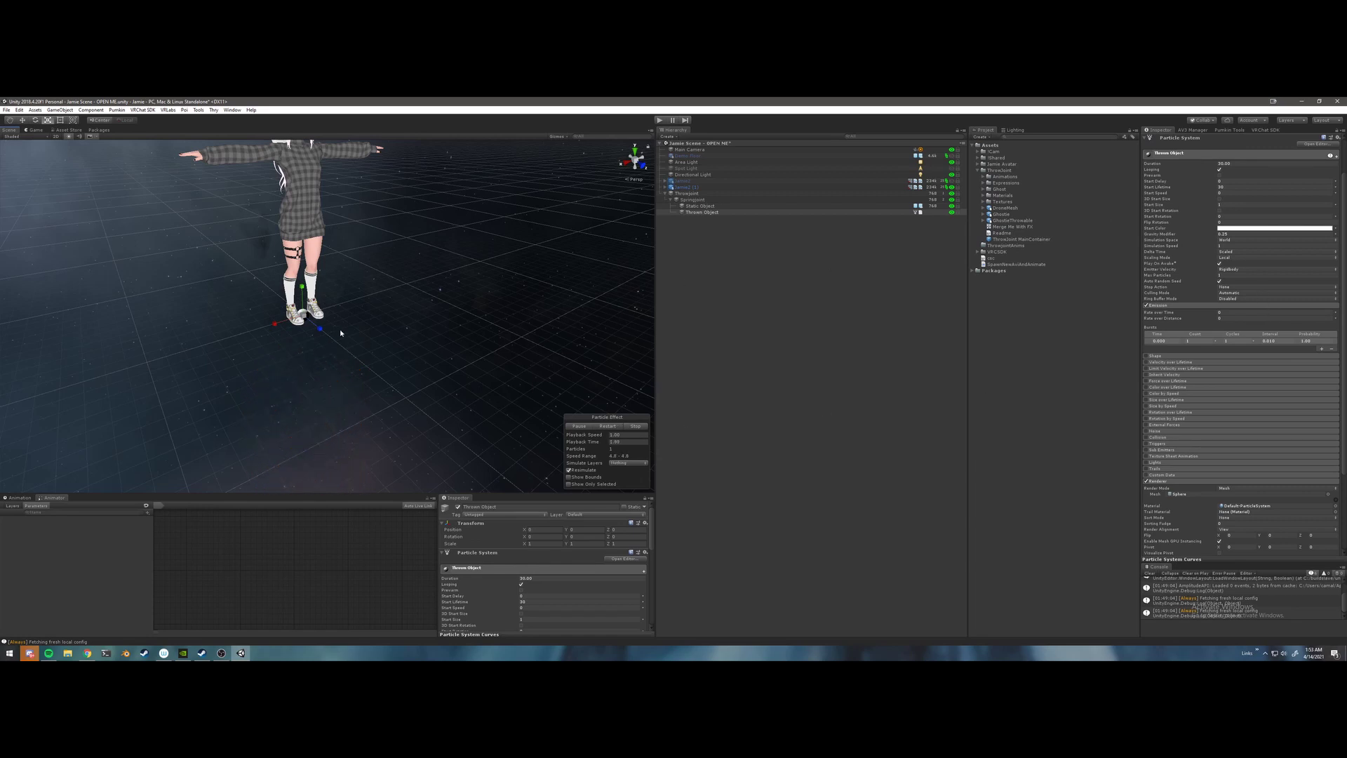
click(601, 428)
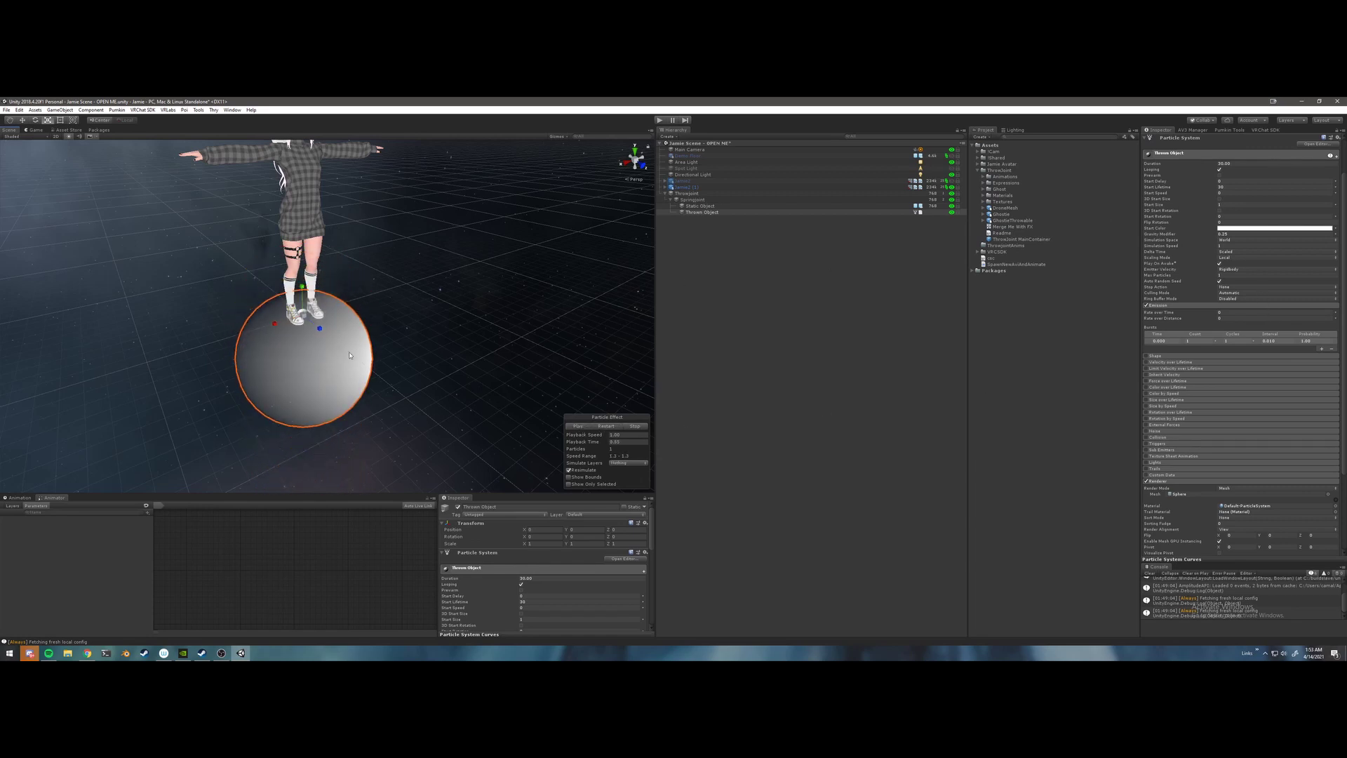
right_drag(625, 245, 614, 235)
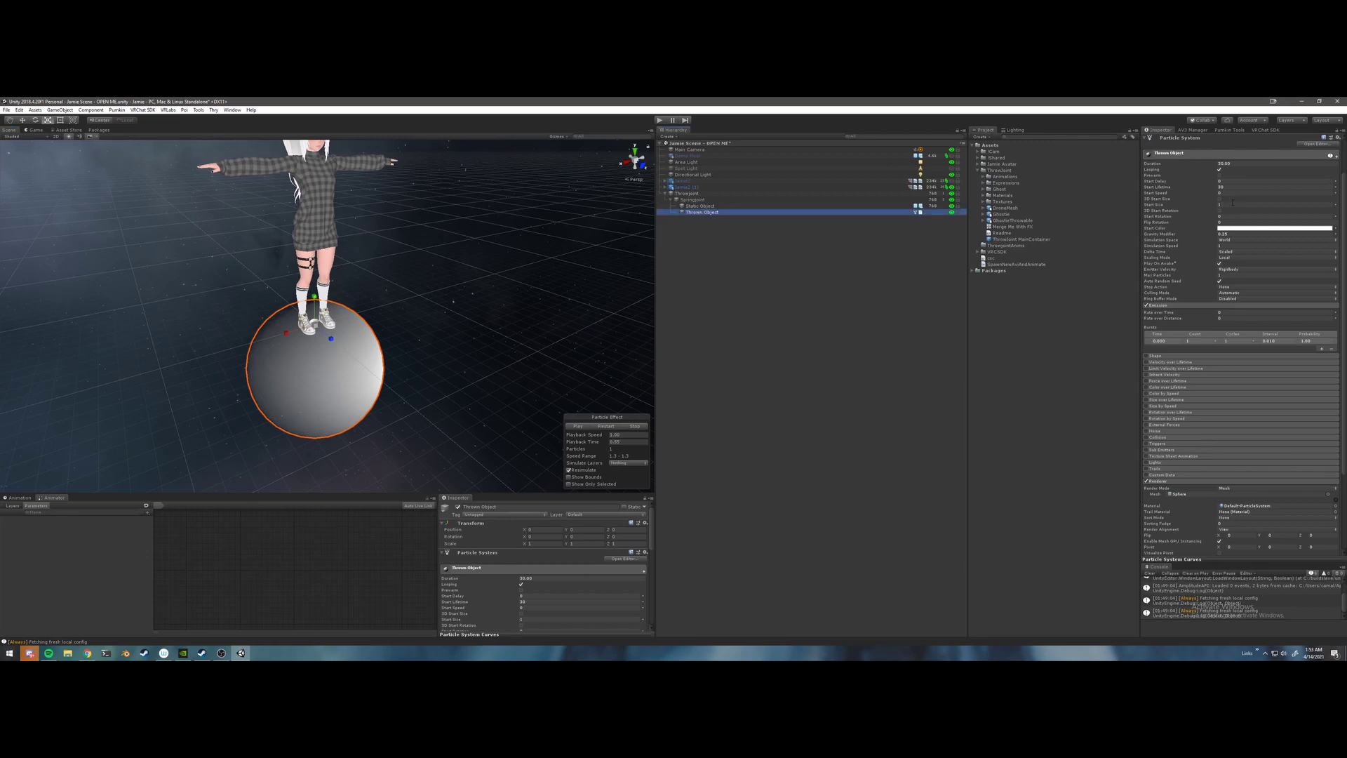
- Match Thrown Object's particle Start Size to the scale of Static Object
text(30)
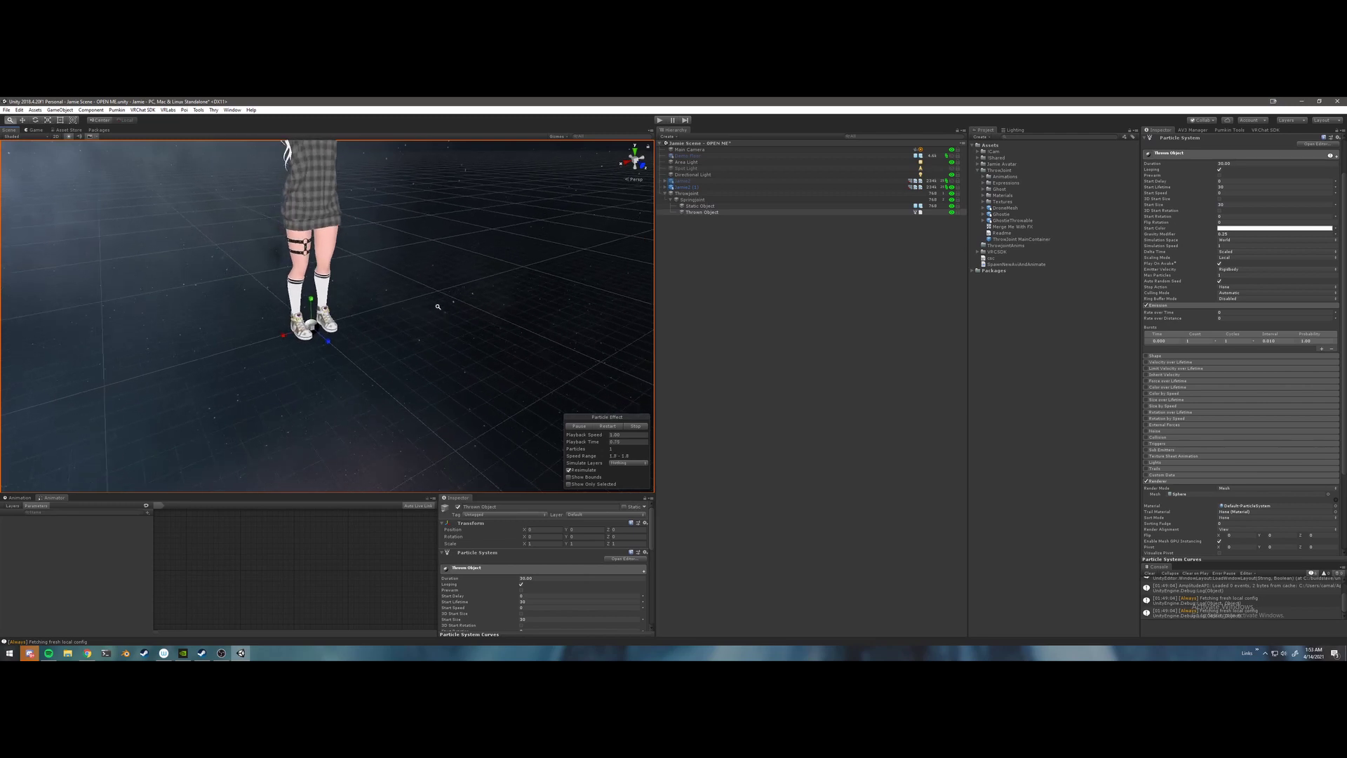
click(831, 205)
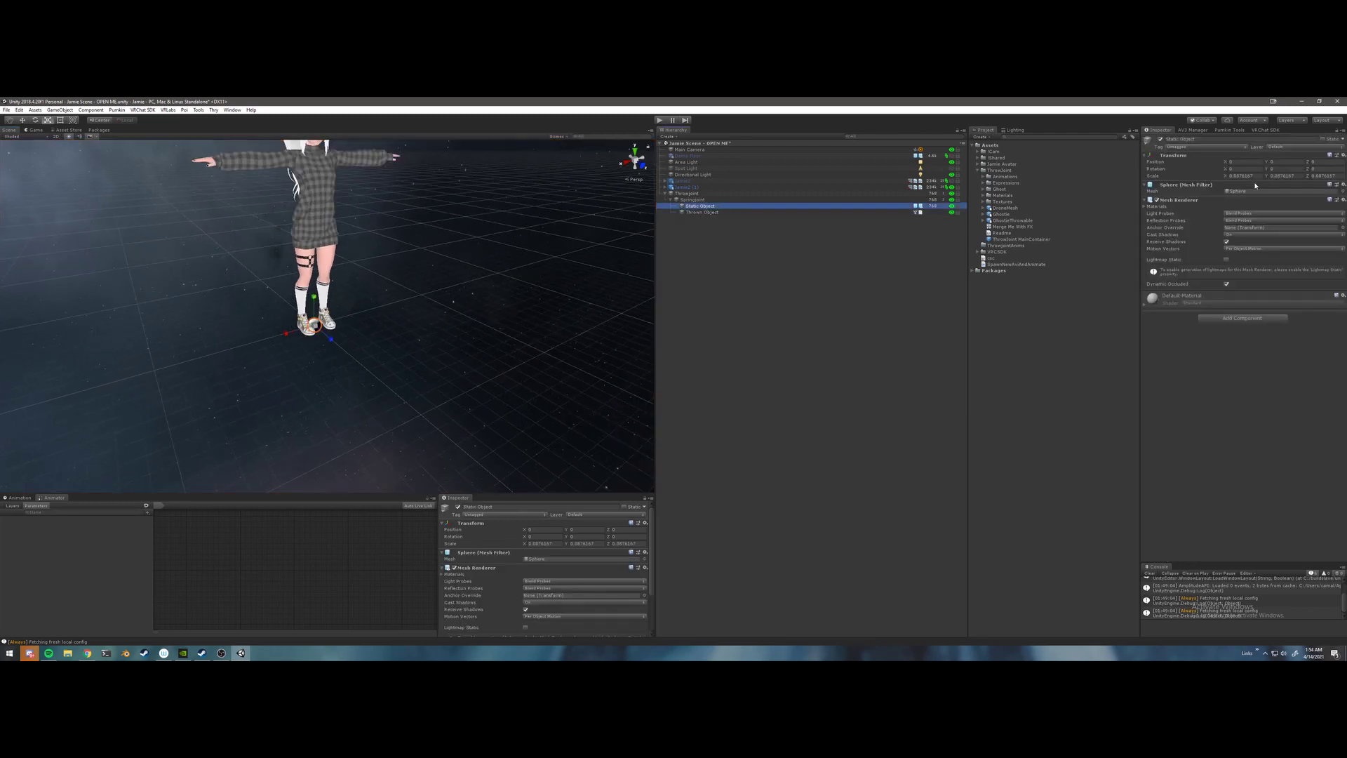
click(775, 212)
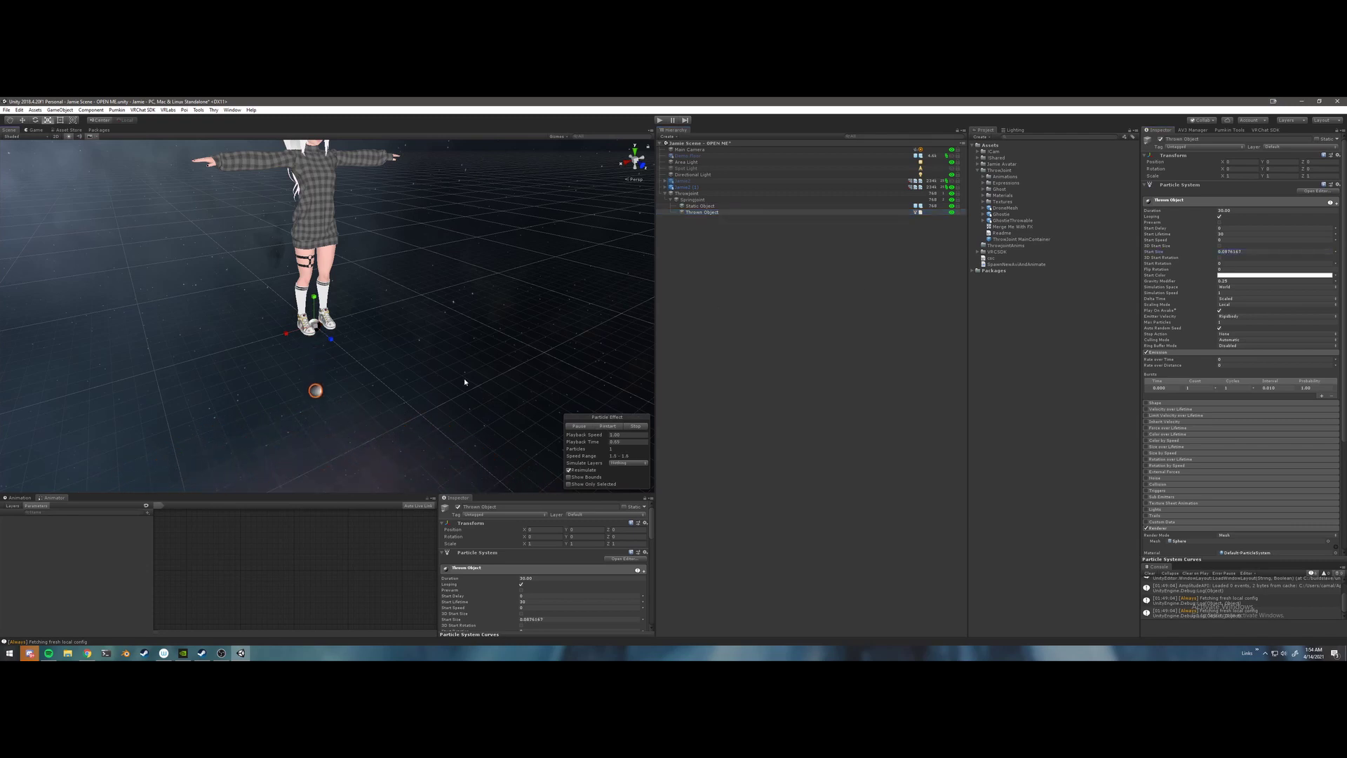
- Enable Inherit Velocity on Thrown Object's particle system in Initial mode and set its multiplier
click(1162, 421)
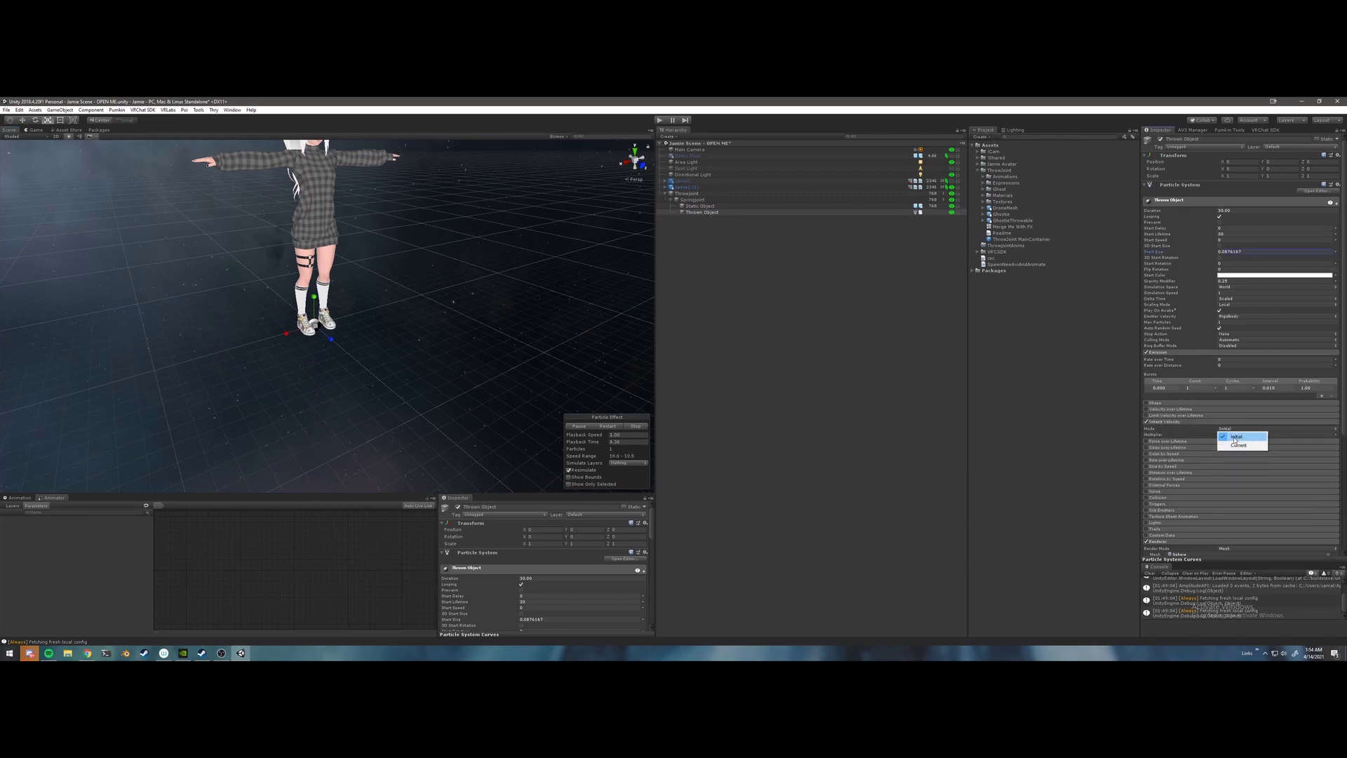
middle_drag(394, 322, 396, 333)
mouse_move(375, 350)
middle_down()
mouse_move(358, 331)
mouse_move(371, 345)
middle_up()
scroll(358, 331, up, 1)
scroll(370, 351, up, 2)
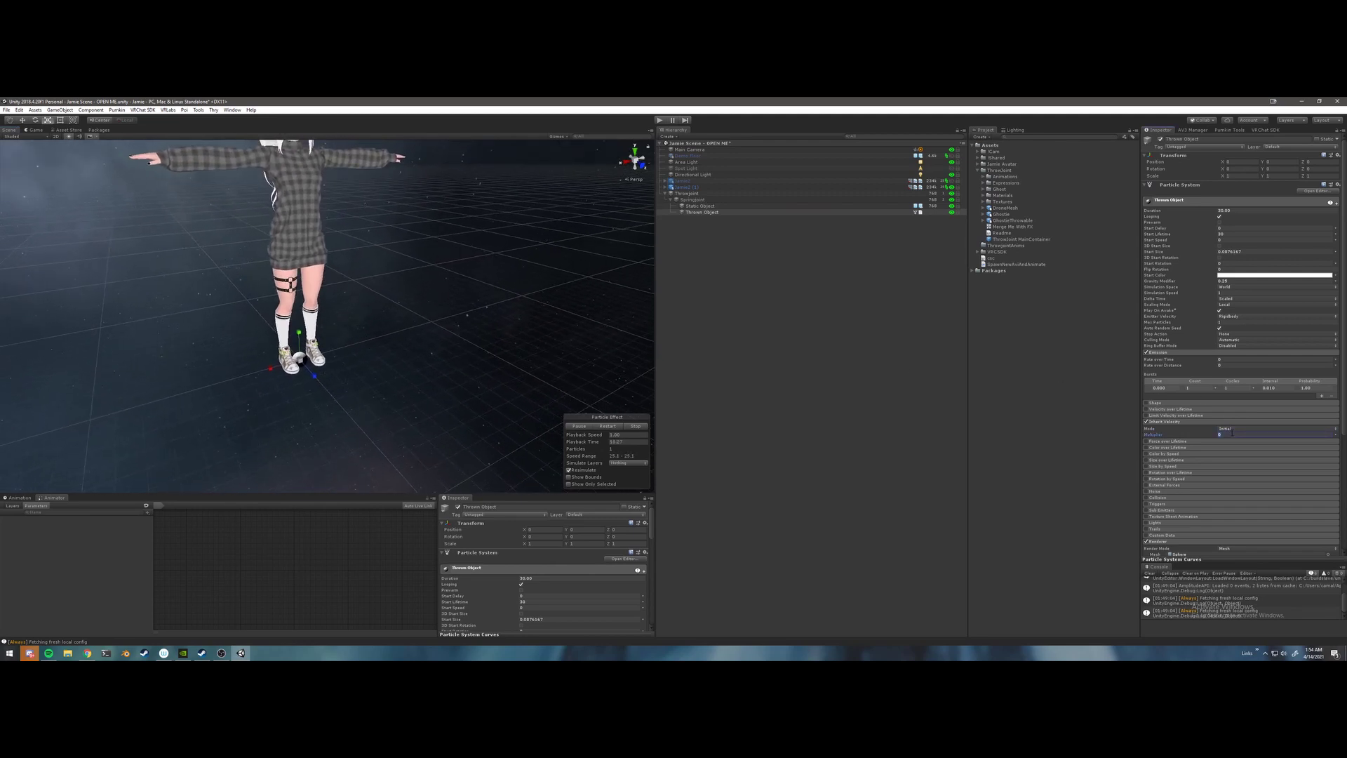
scroll(421, 260, down, 5)
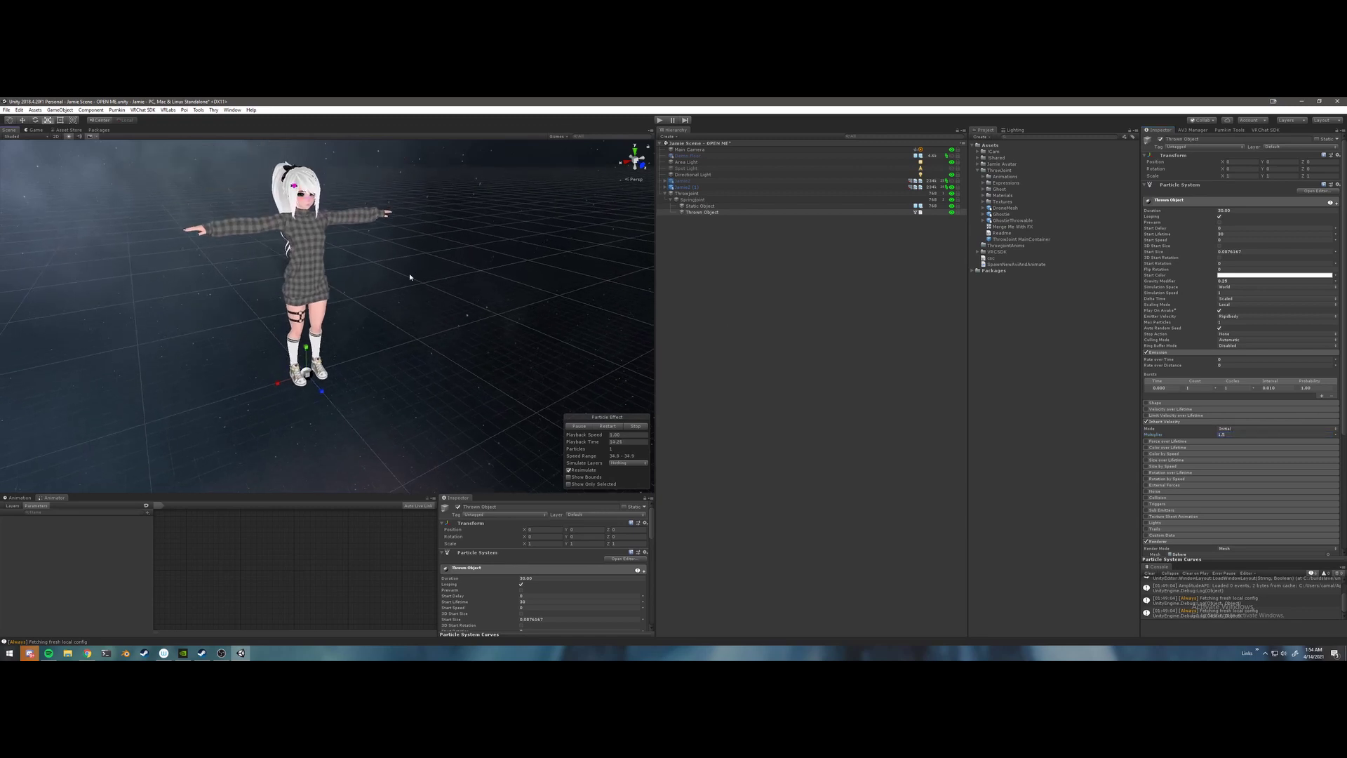
right_drag(402, 278, 377, 276)
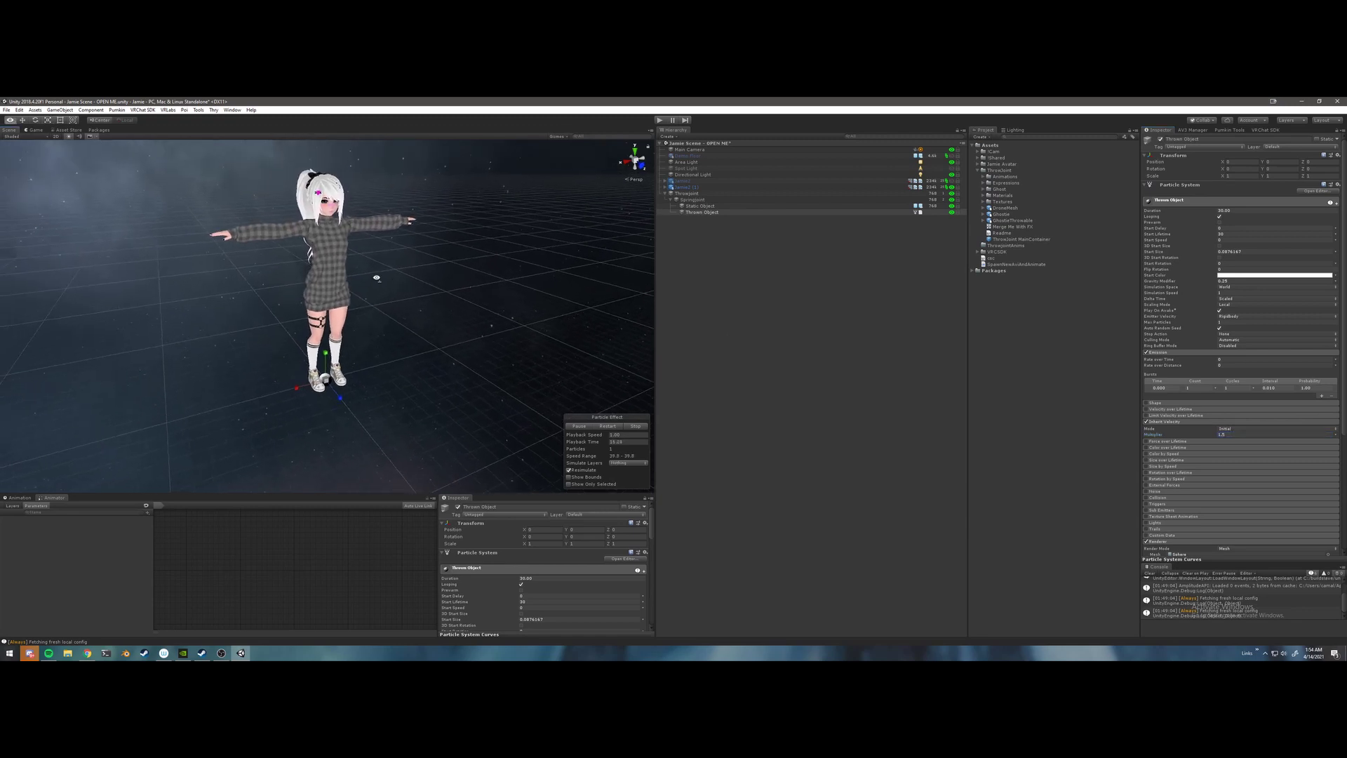
middle_drag(386, 279, 370, 275)
scroll(370, 275, down, 3)
alt+drag(372, 271, 381, 276)
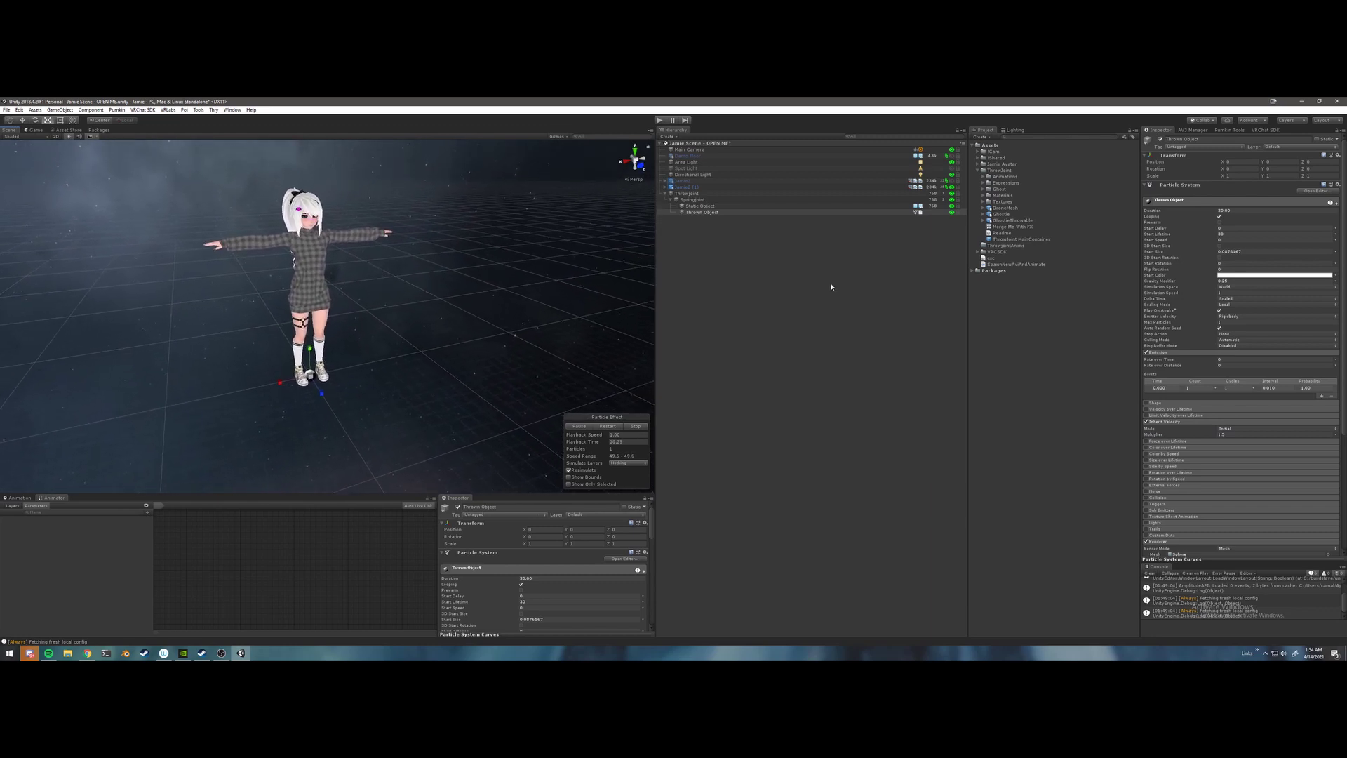
- Enable the Collision module on Thrown Object's particle system and set its type to World
scroll(1249, 369, down, 5)
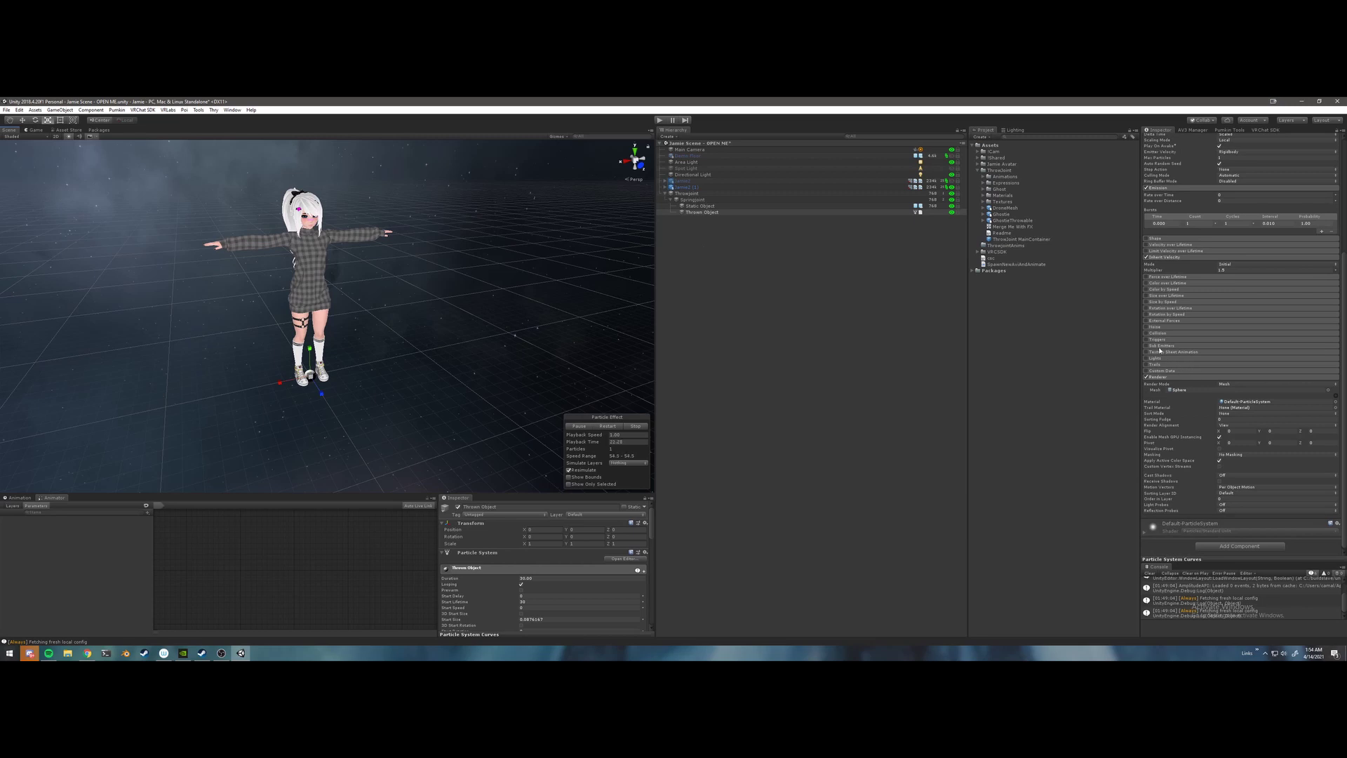
click(1158, 334)
click(1241, 340)
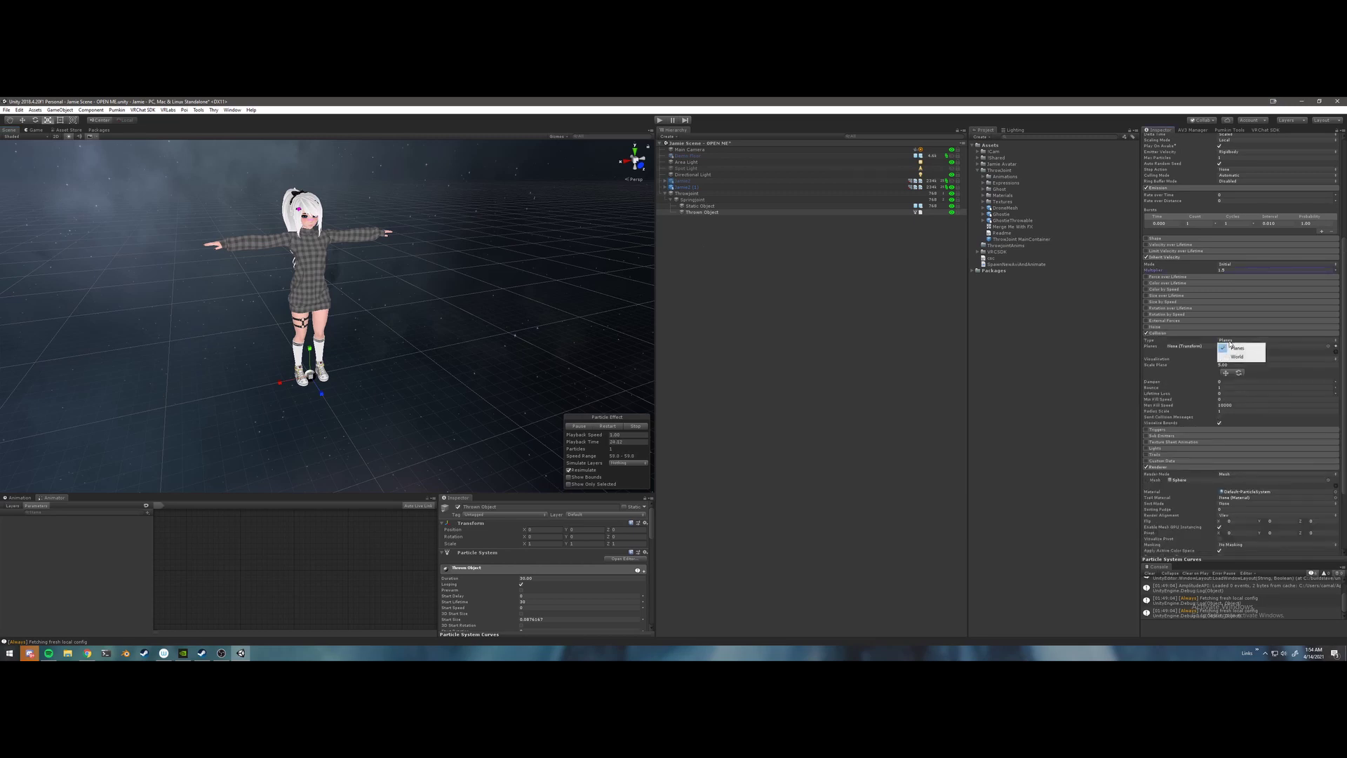
click(1236, 356)
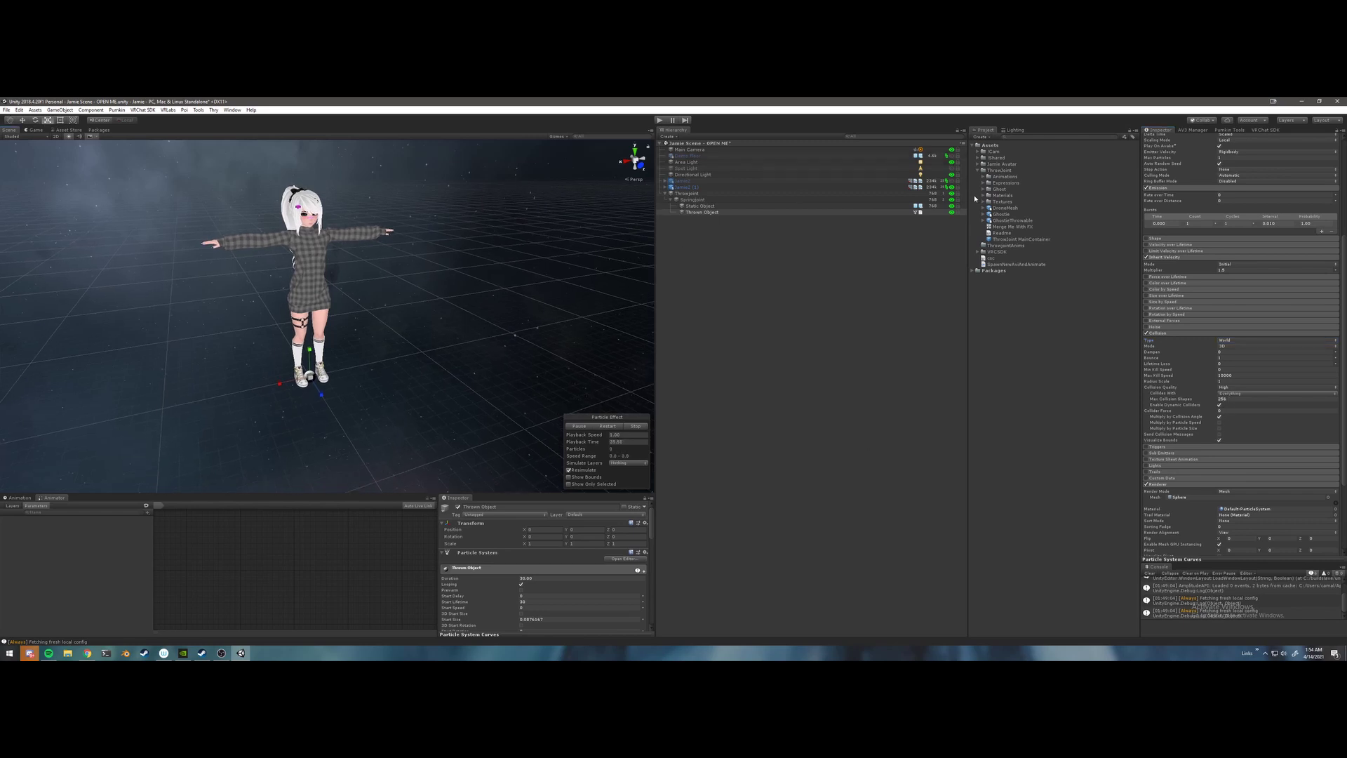
- Deactivate Thrown Object in the scene hierarchy and check the avatar with only Static Object active
click(951, 211)
scroll(460, 276, down, 8)
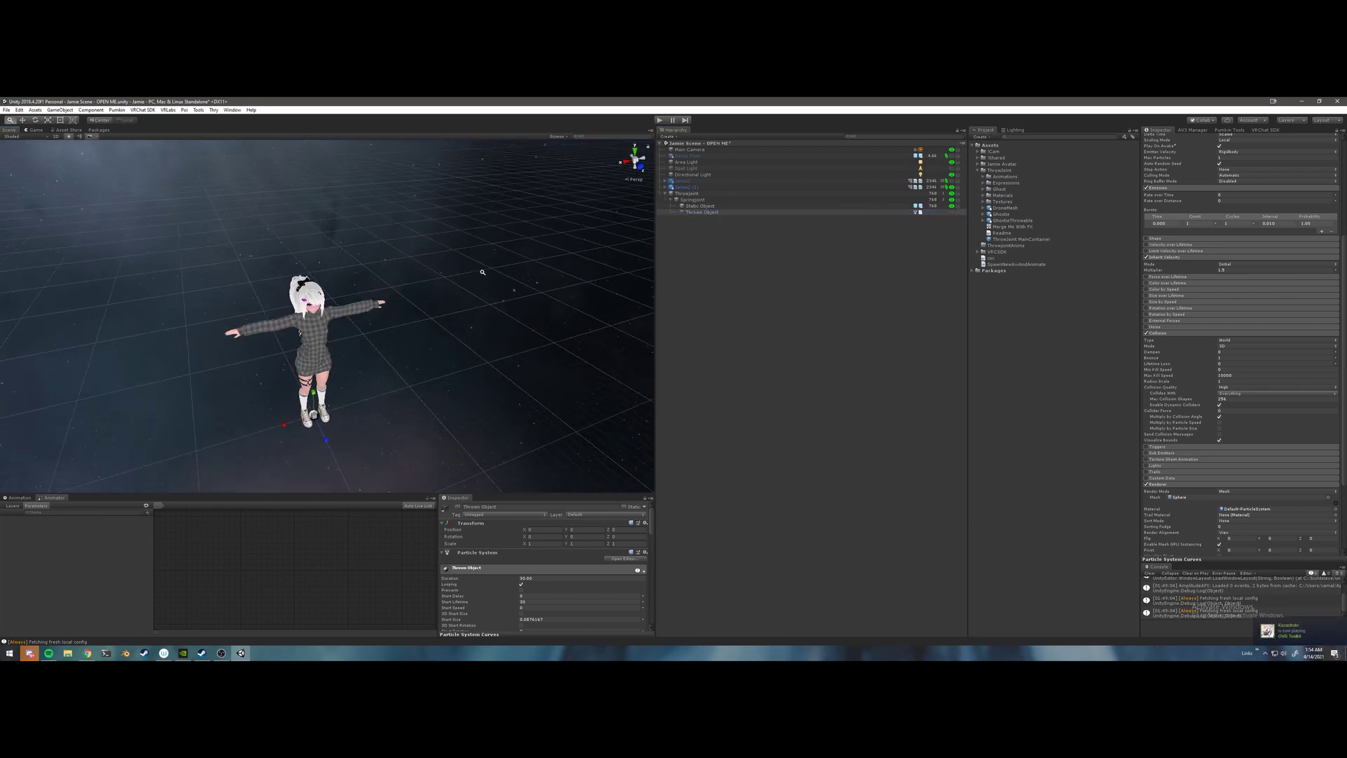
scroll(459, 375, up, 10)
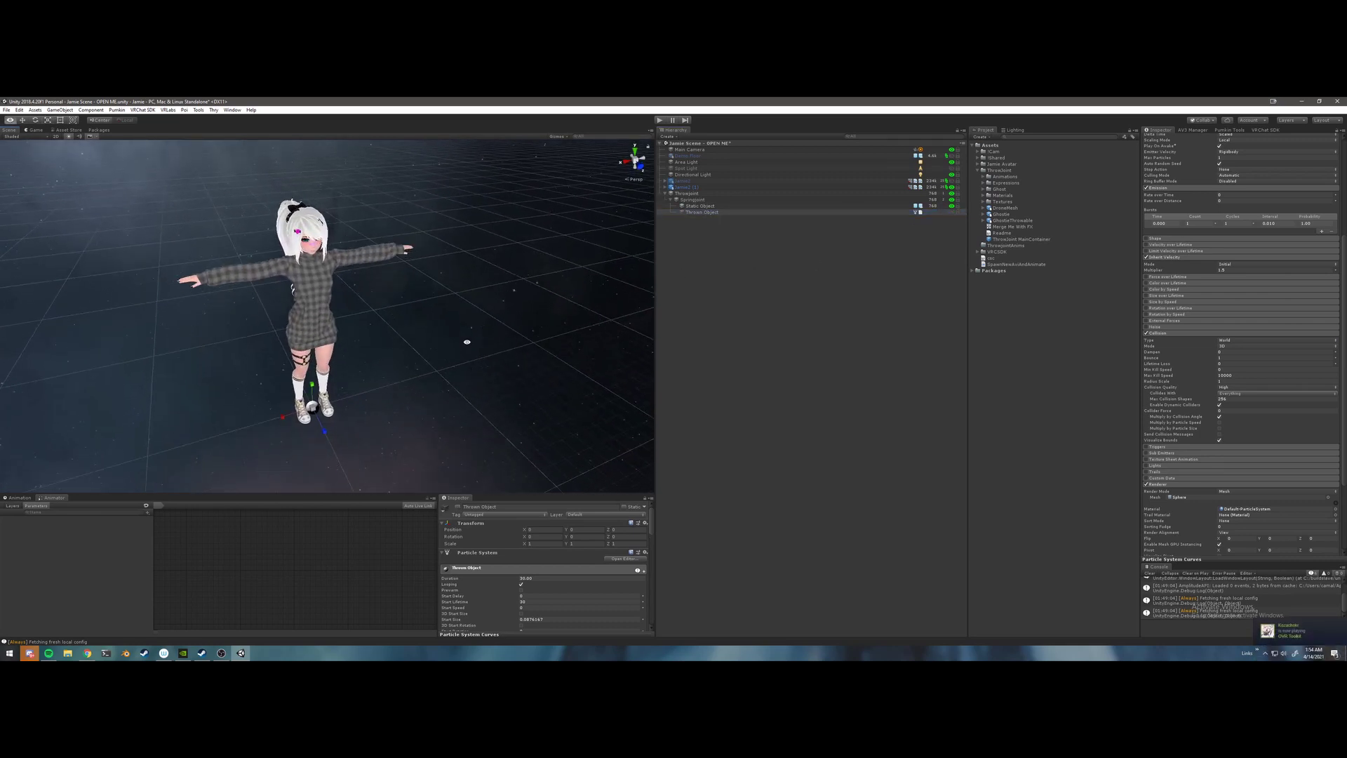
scroll(459, 336, down, 5)
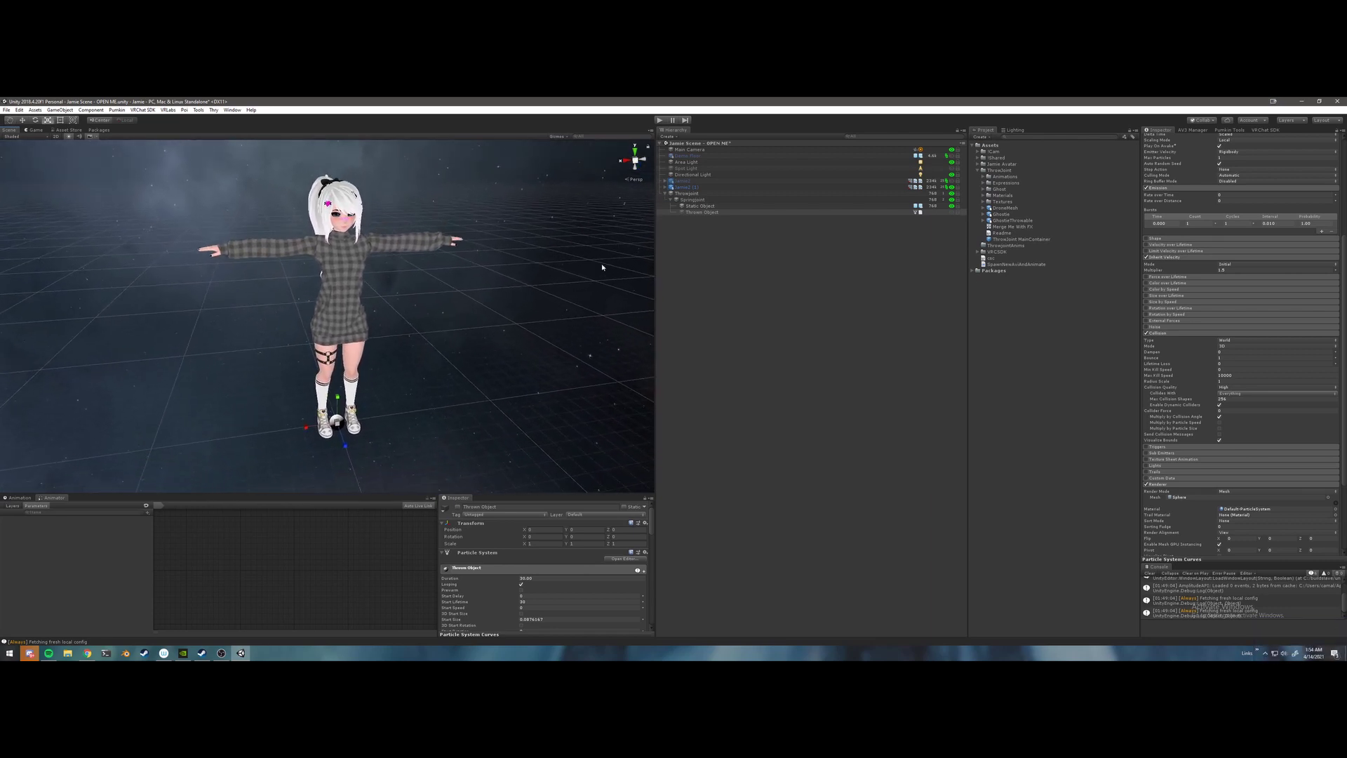
- Add a Rigidbody component and a Spring Joint component to the SpringJoint object
click(693, 200)
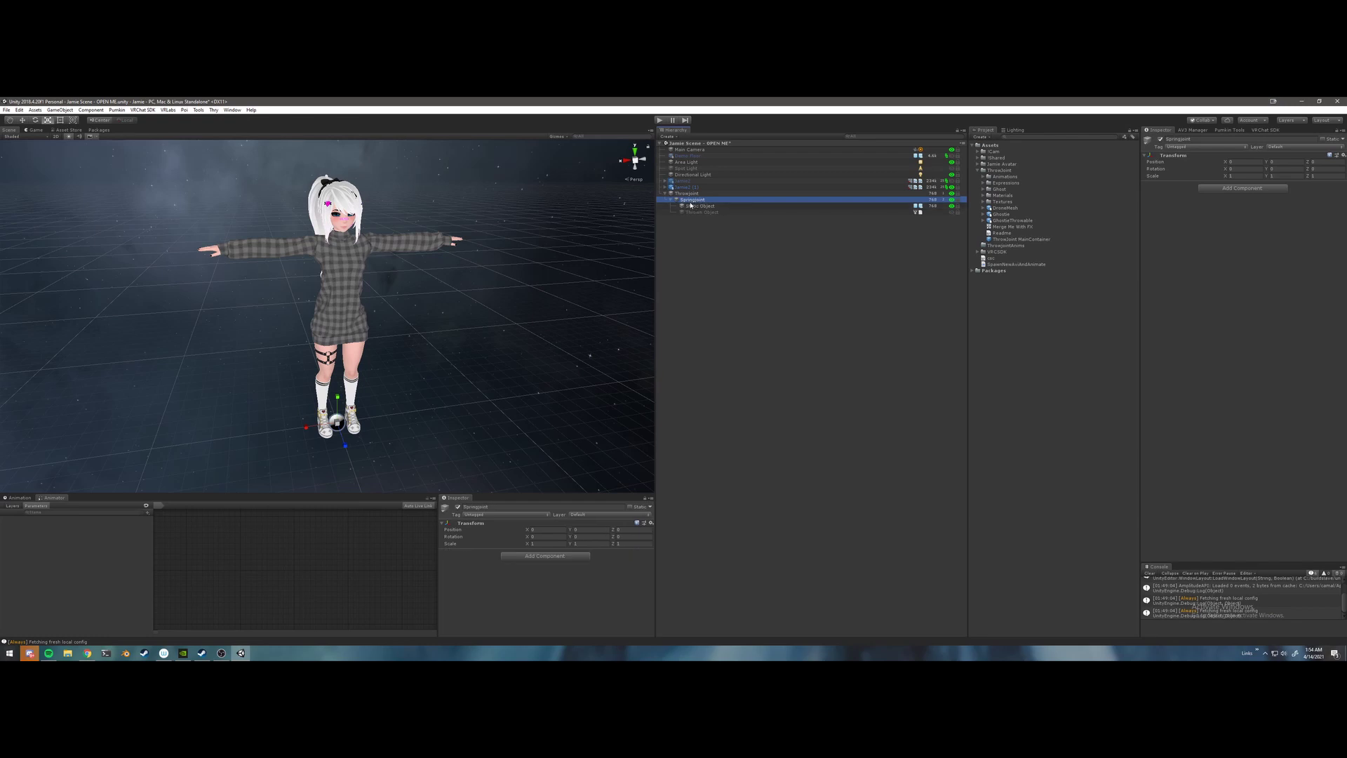
click(1258, 188)
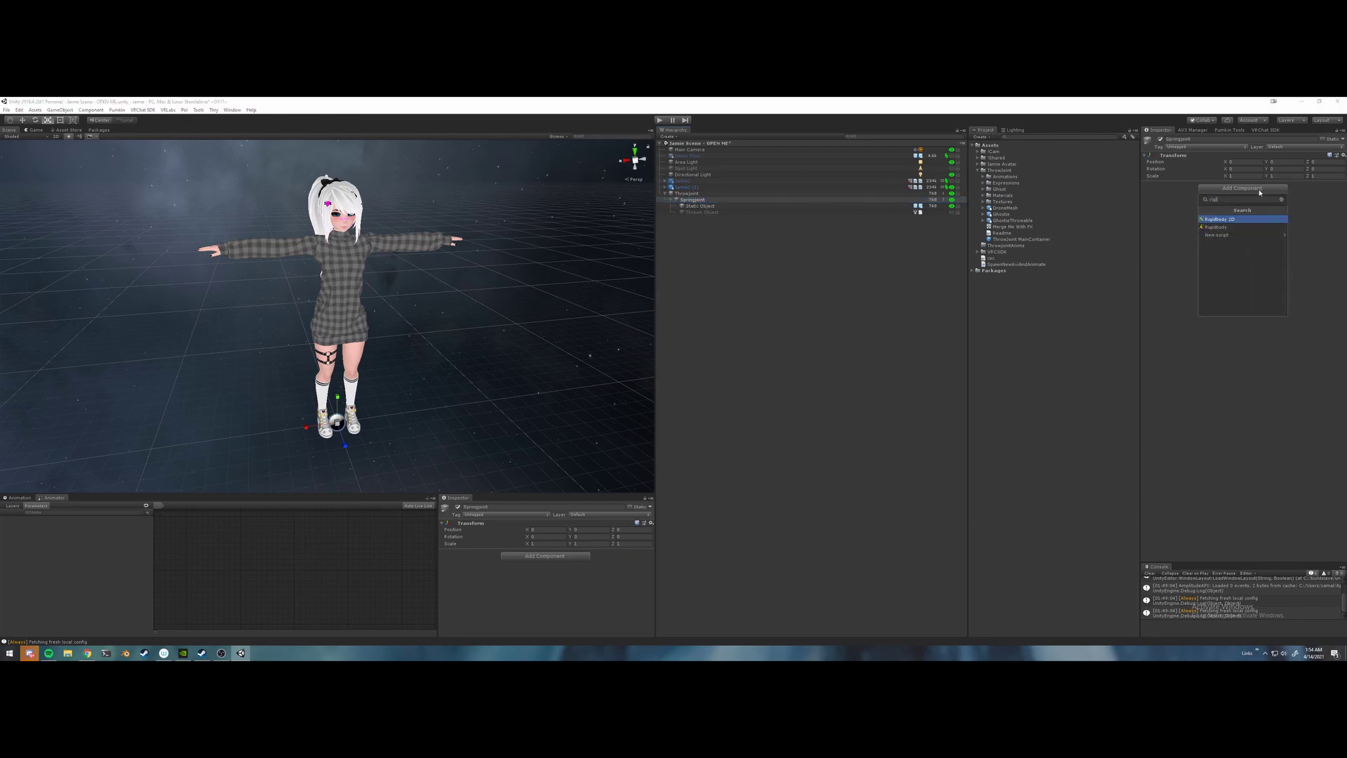
text(rigid)
click(1217, 228)
click(1240, 266)
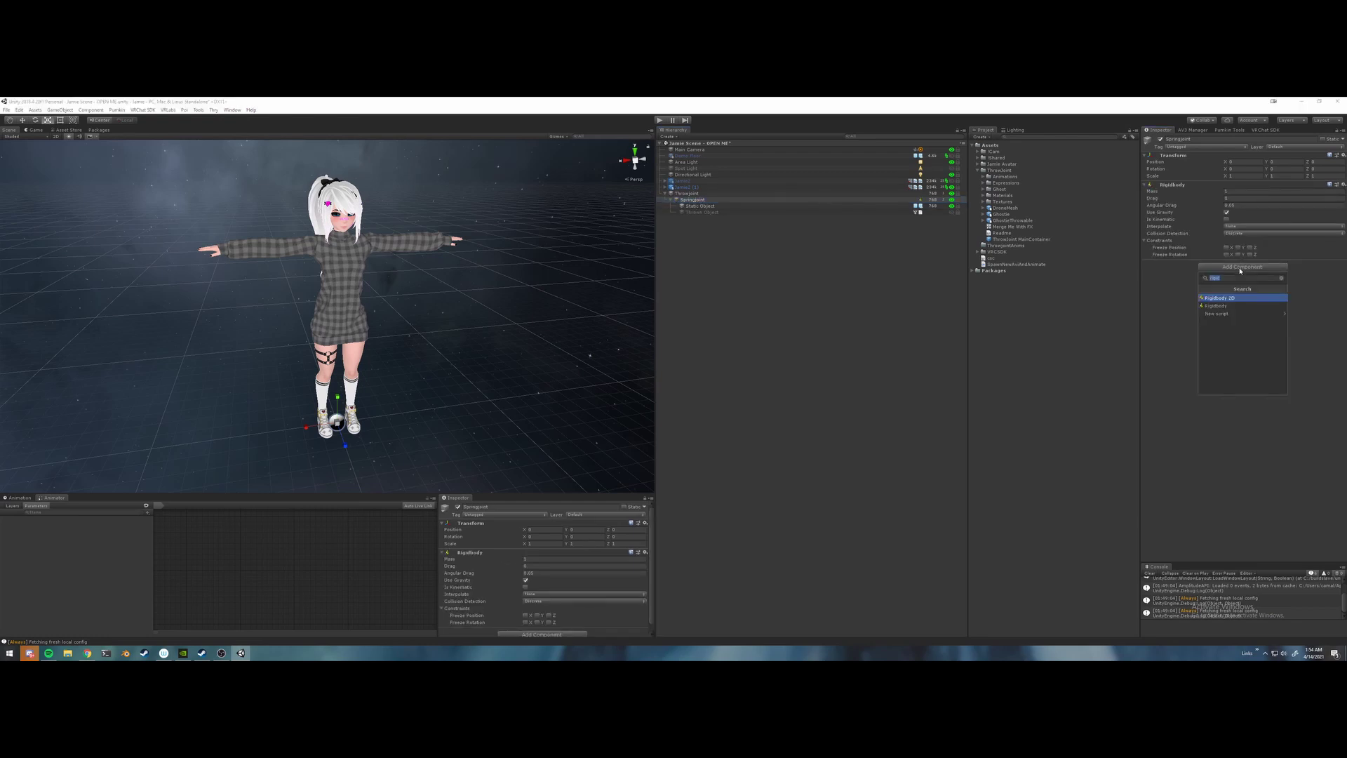
text(spring)
key(Down)
key(Return)
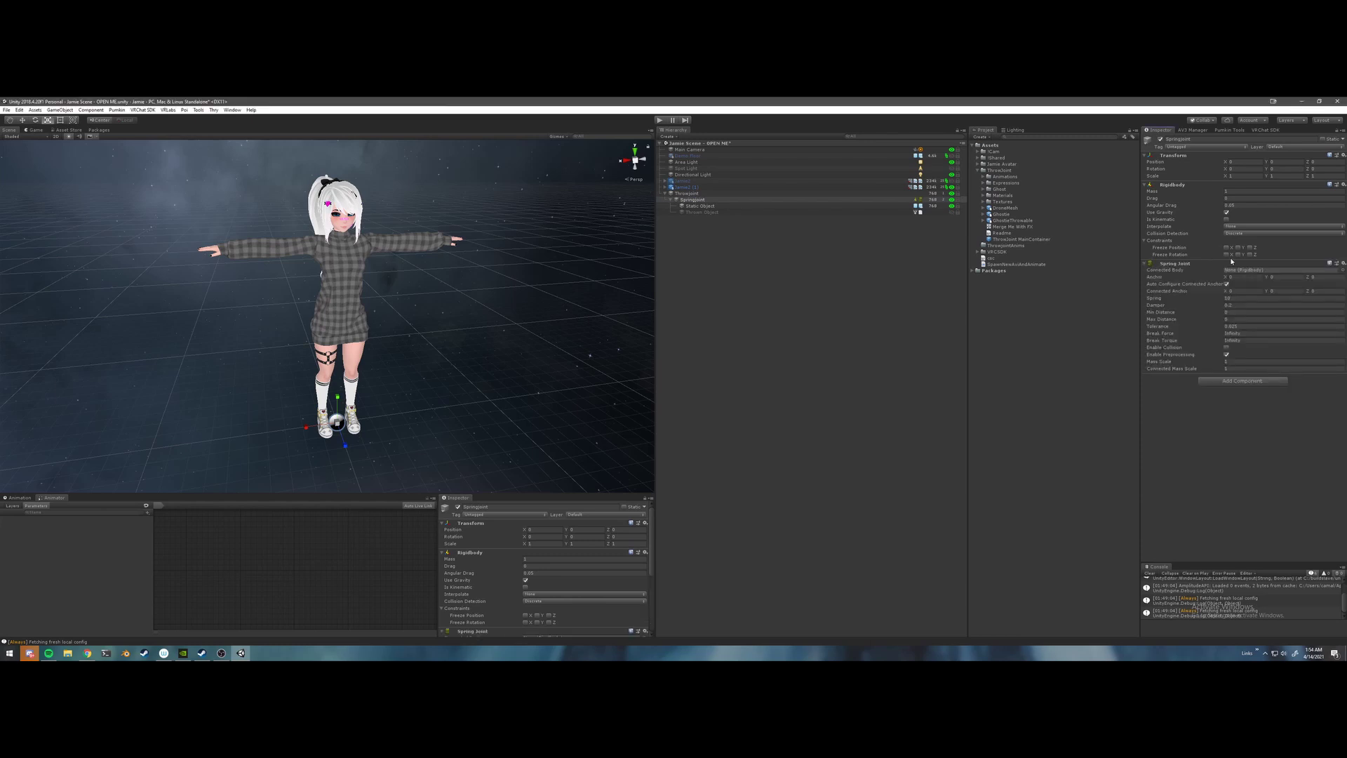
- On SpringJoint's Rigidbody, freeze rotation on all three axes, set Angular Drag to 0 and turn off Use Gravity
click(1251, 256)
click(1242, 205)
text(0)
click(1237, 199)
click(1261, 425)
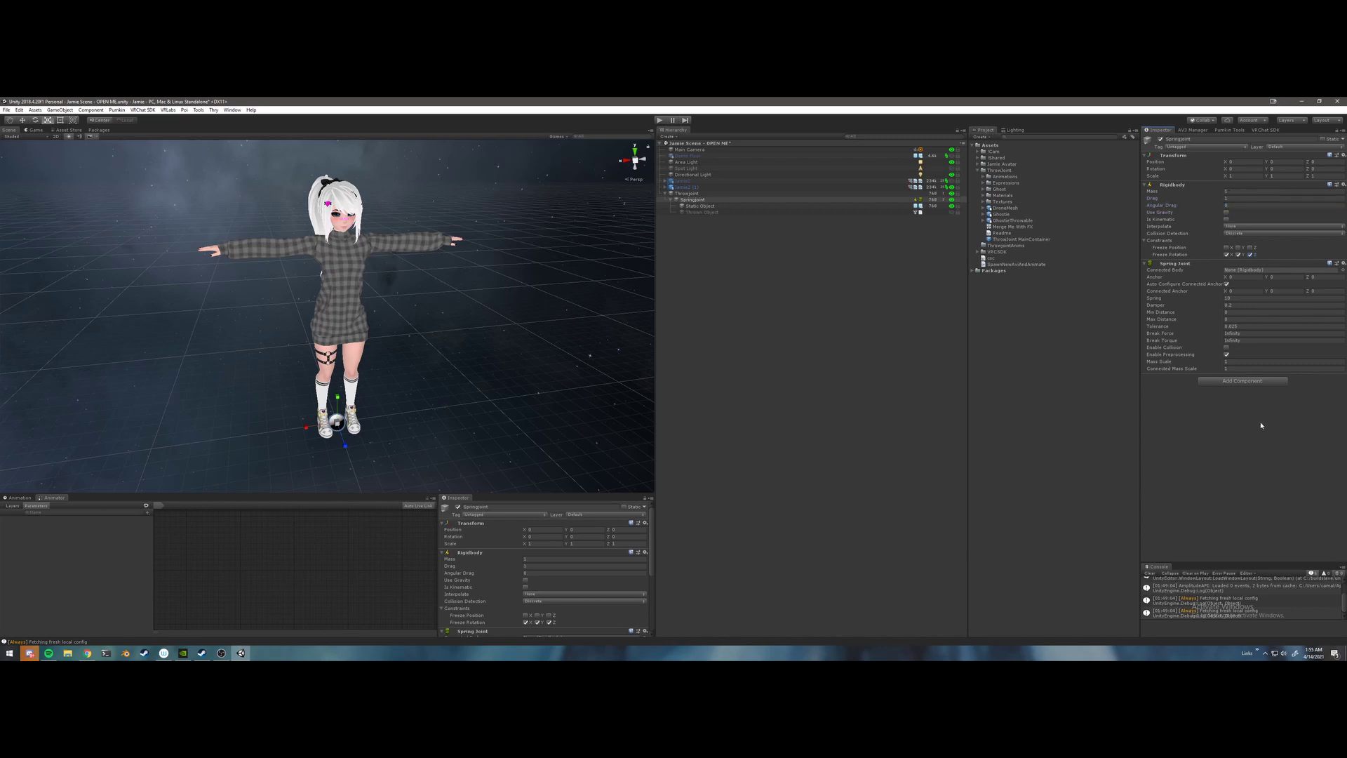
- Expand the avatar's armature down to the right wrist bone and review the Drag and Angular Drag of its Rigidbody
click(664, 187)
click(676, 193)
click(670, 193)
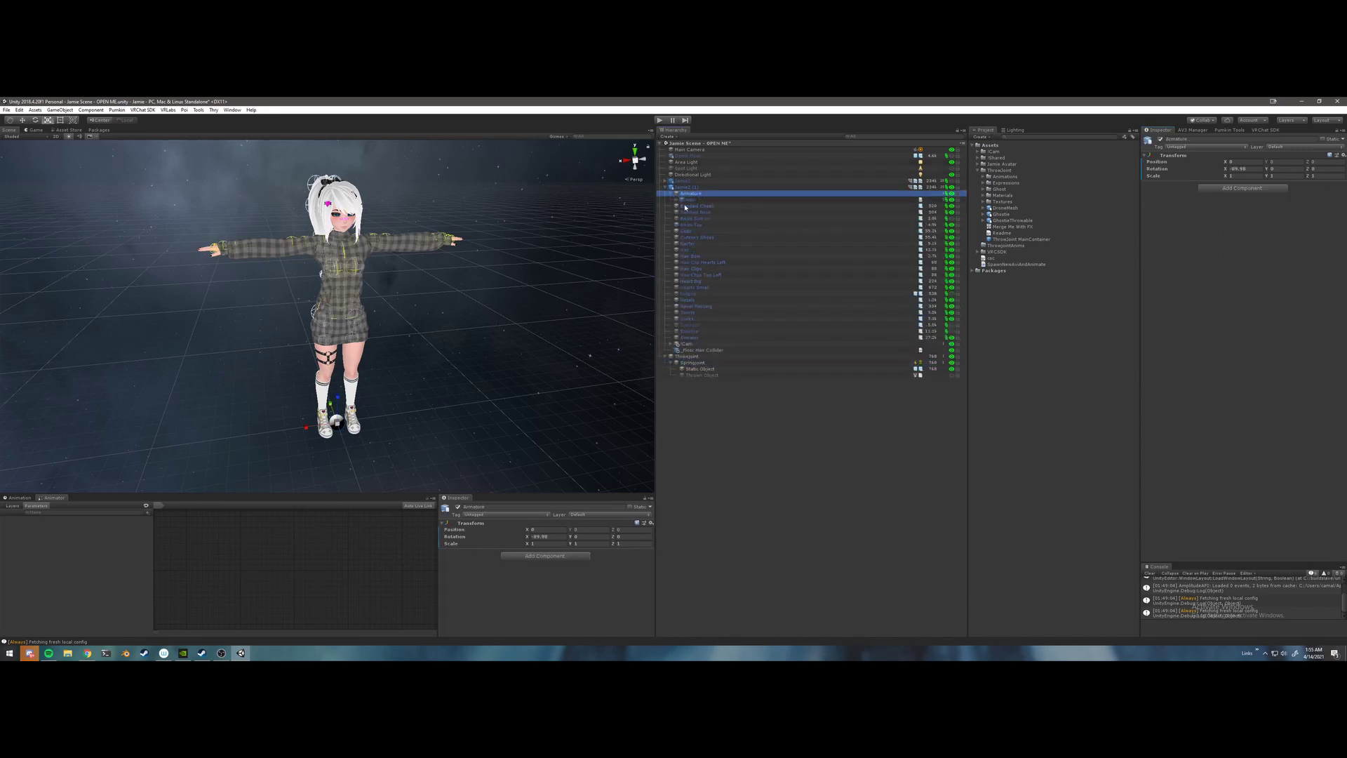
click(676, 200)
click(681, 218)
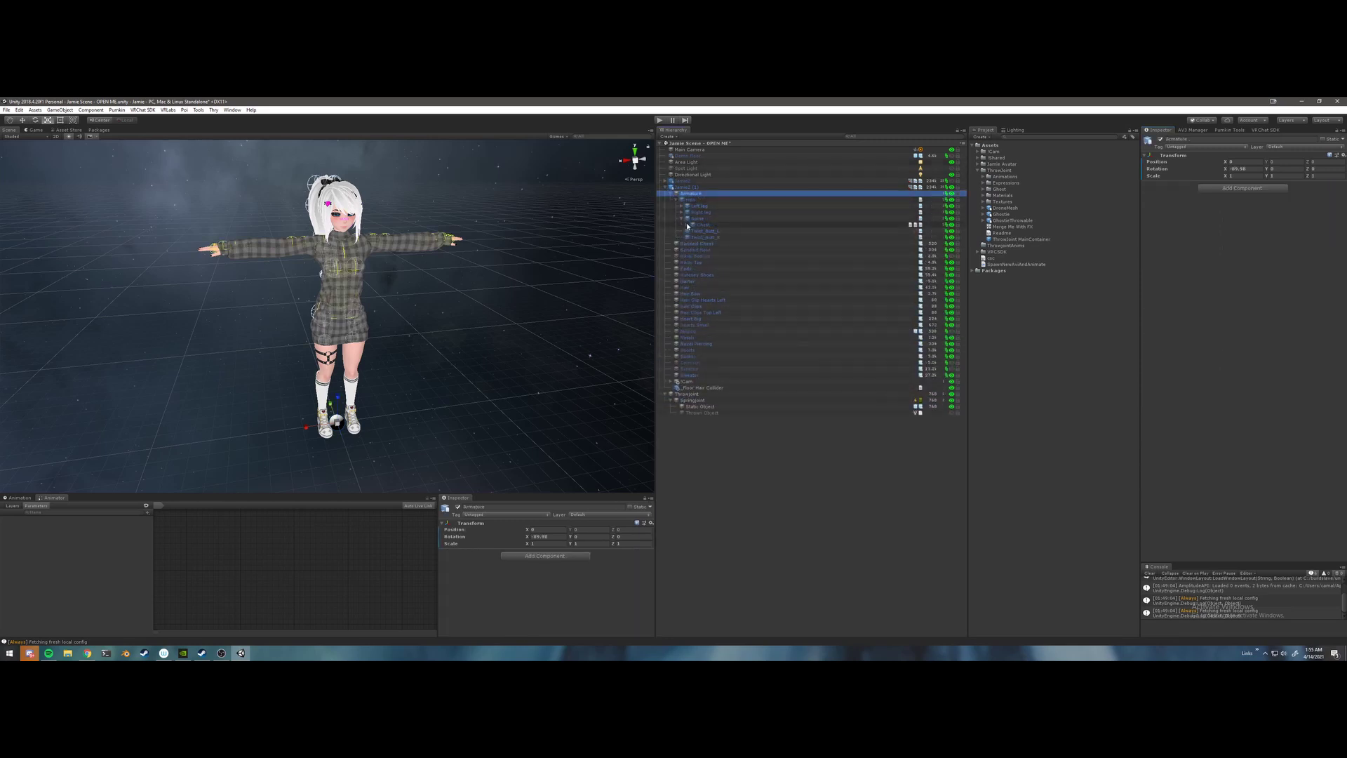
click(686, 224)
click(692, 250)
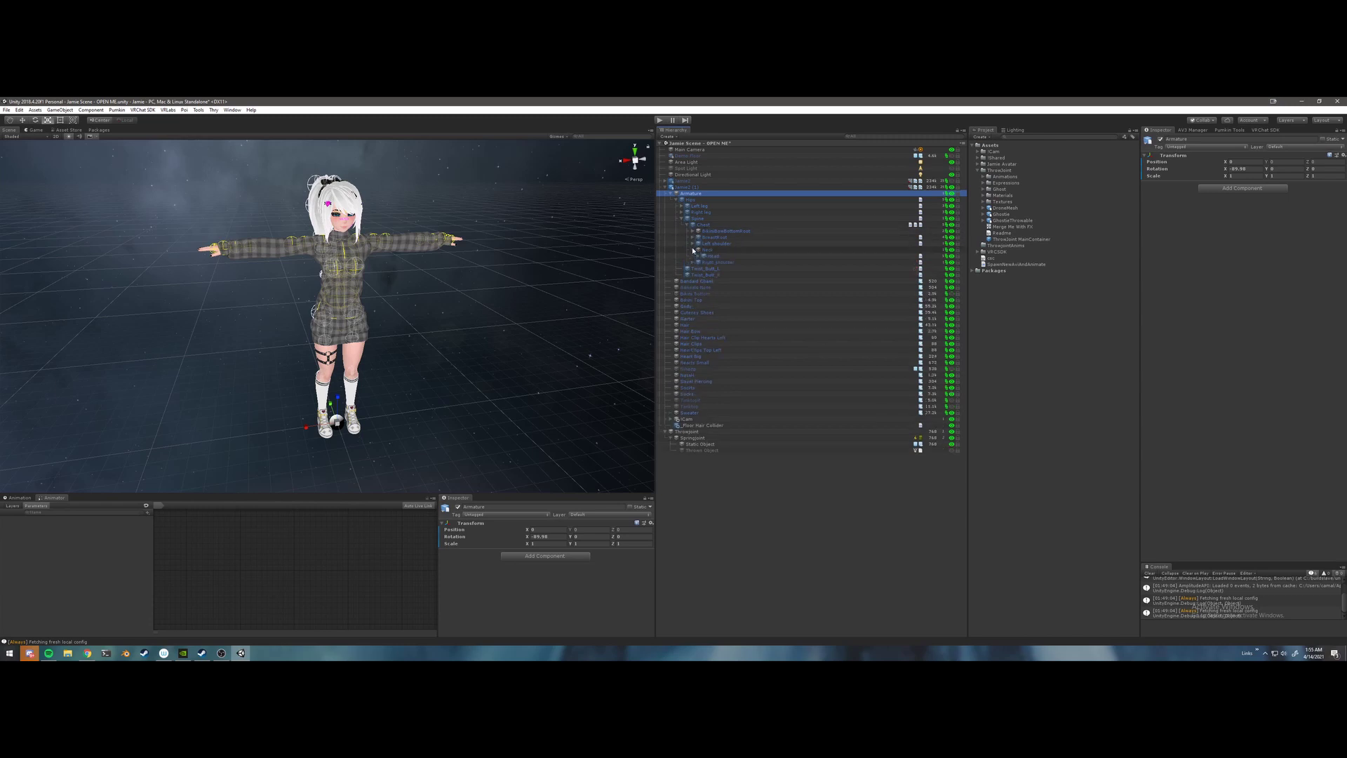
click(692, 250)
click(692, 256)
click(698, 263)
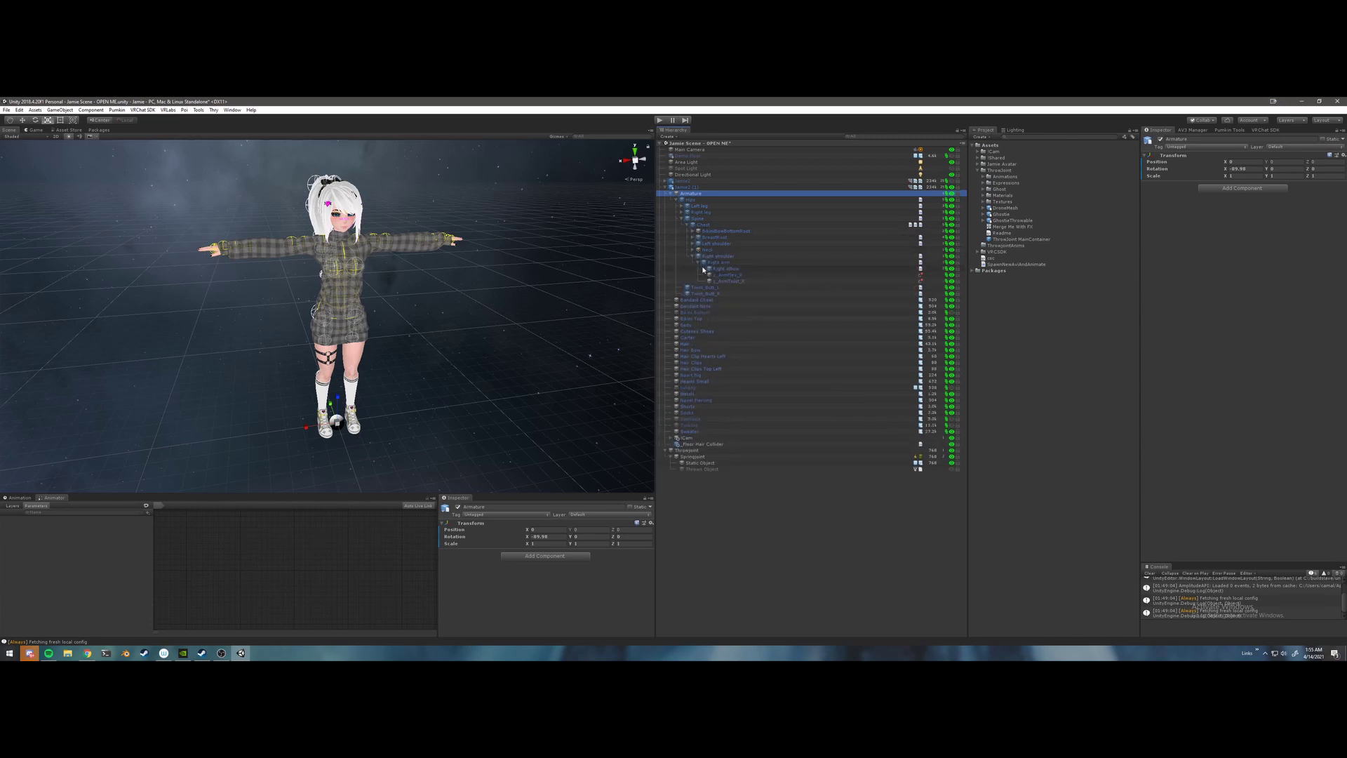
click(704, 268)
click(726, 275)
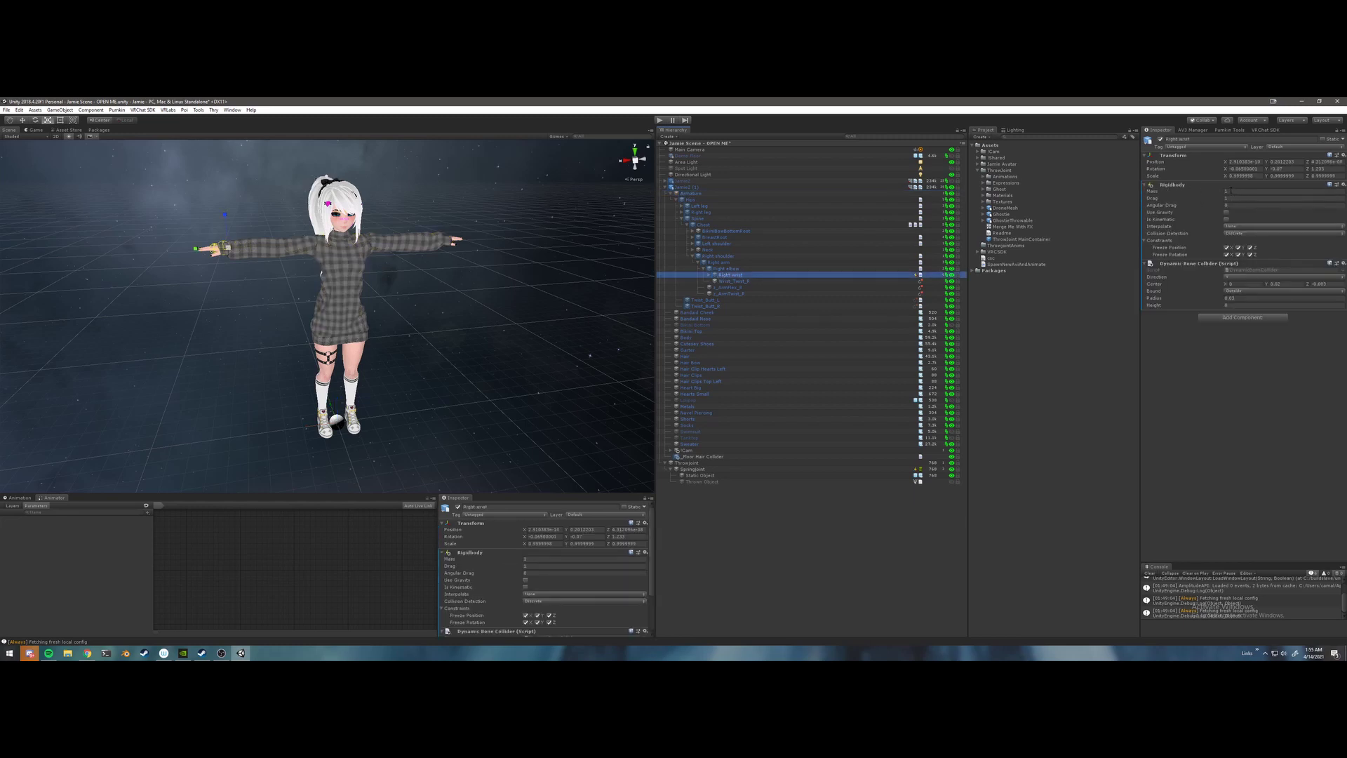
click(1214, 199)
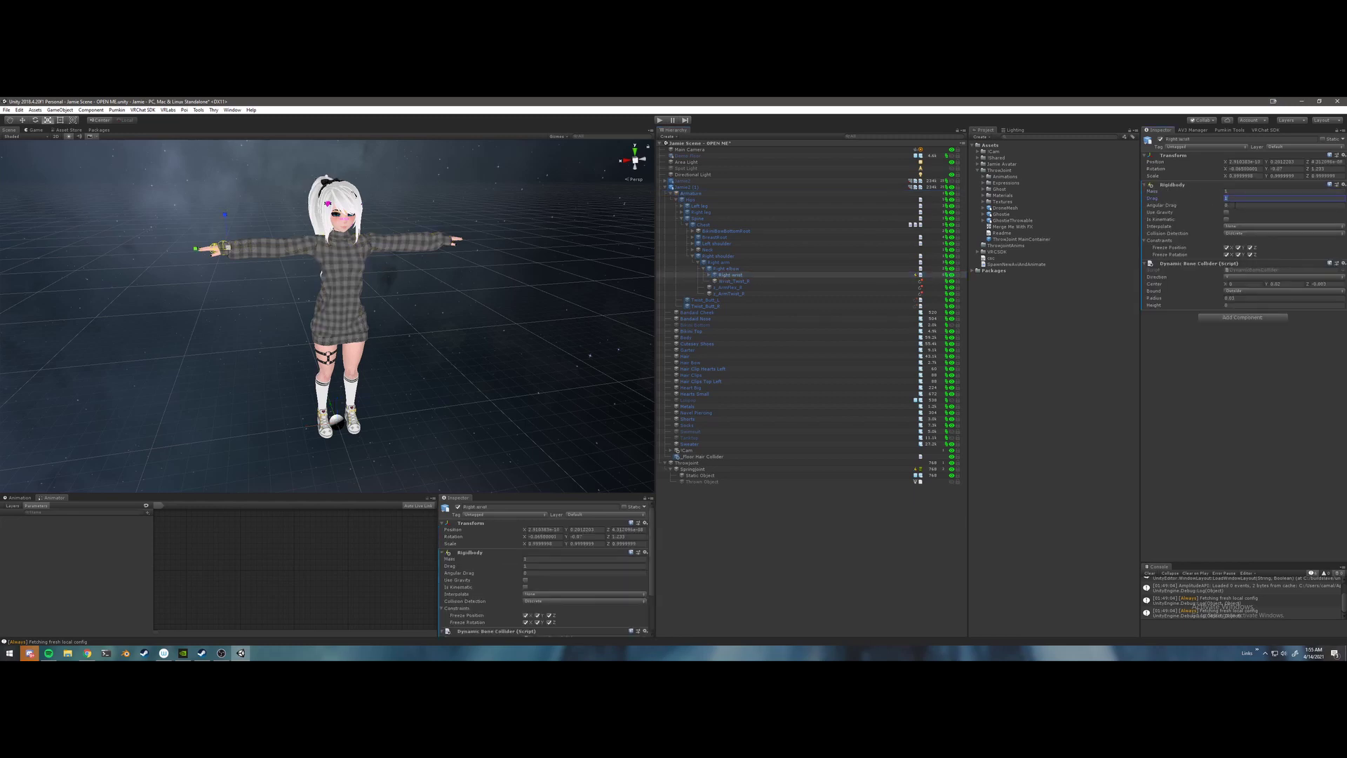
click(1225, 206)
- Assign the right wrist bone's Rigidbody as the Connected Body of SpringJoint's Spring Joint
click(703, 469)
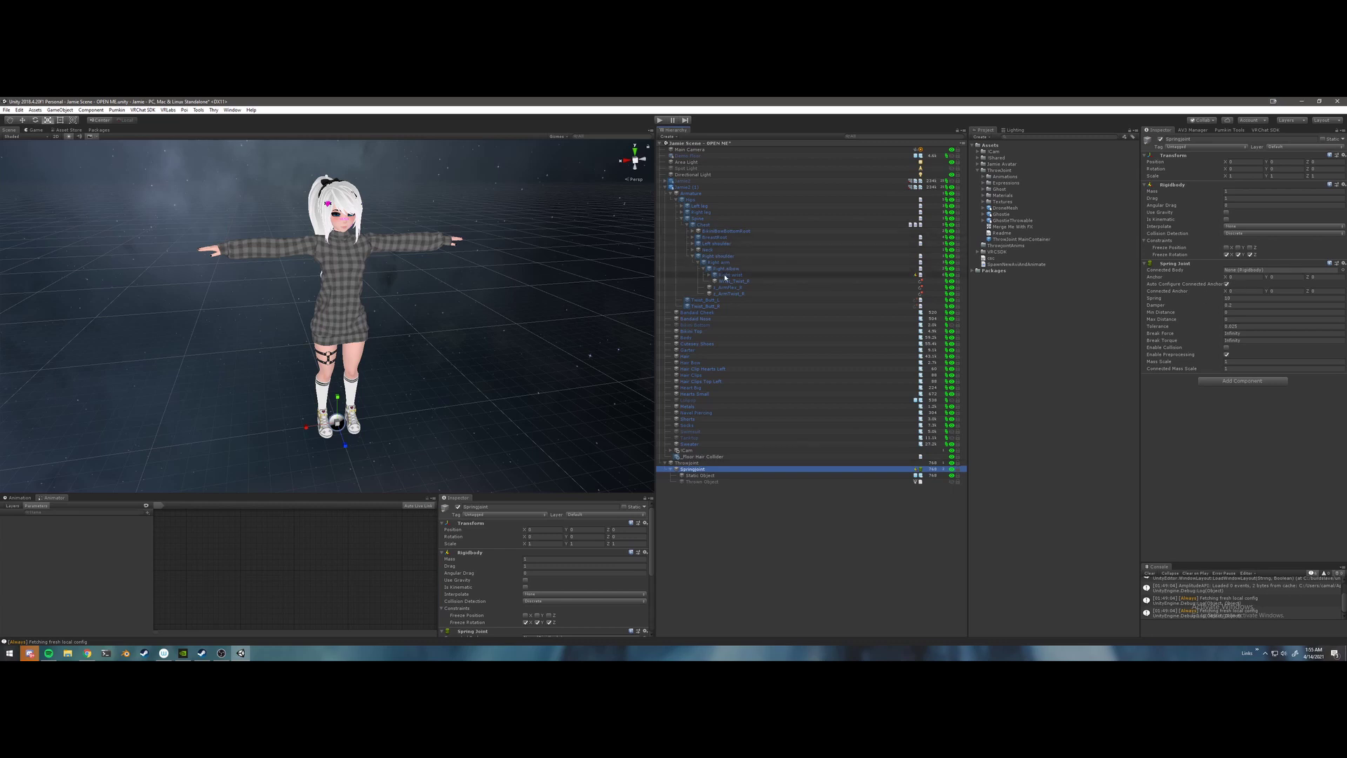
drag(725, 278, 1245, 274)
middle_drag(415, 377, 366, 360)
scroll(370, 357, up, 2)
right_drag(366, 361, 366, 353)
middle_drag(367, 352, 364, 347)
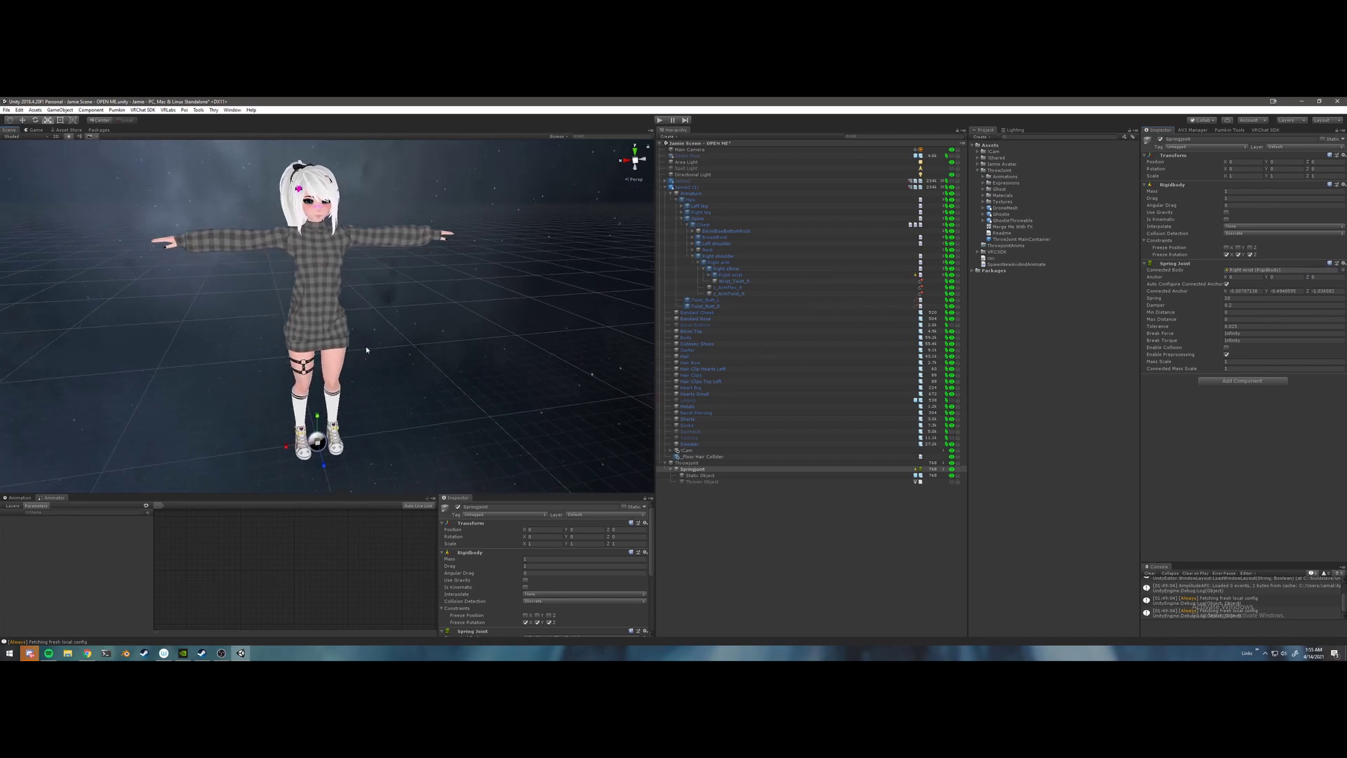
scroll(365, 346, down, 1)
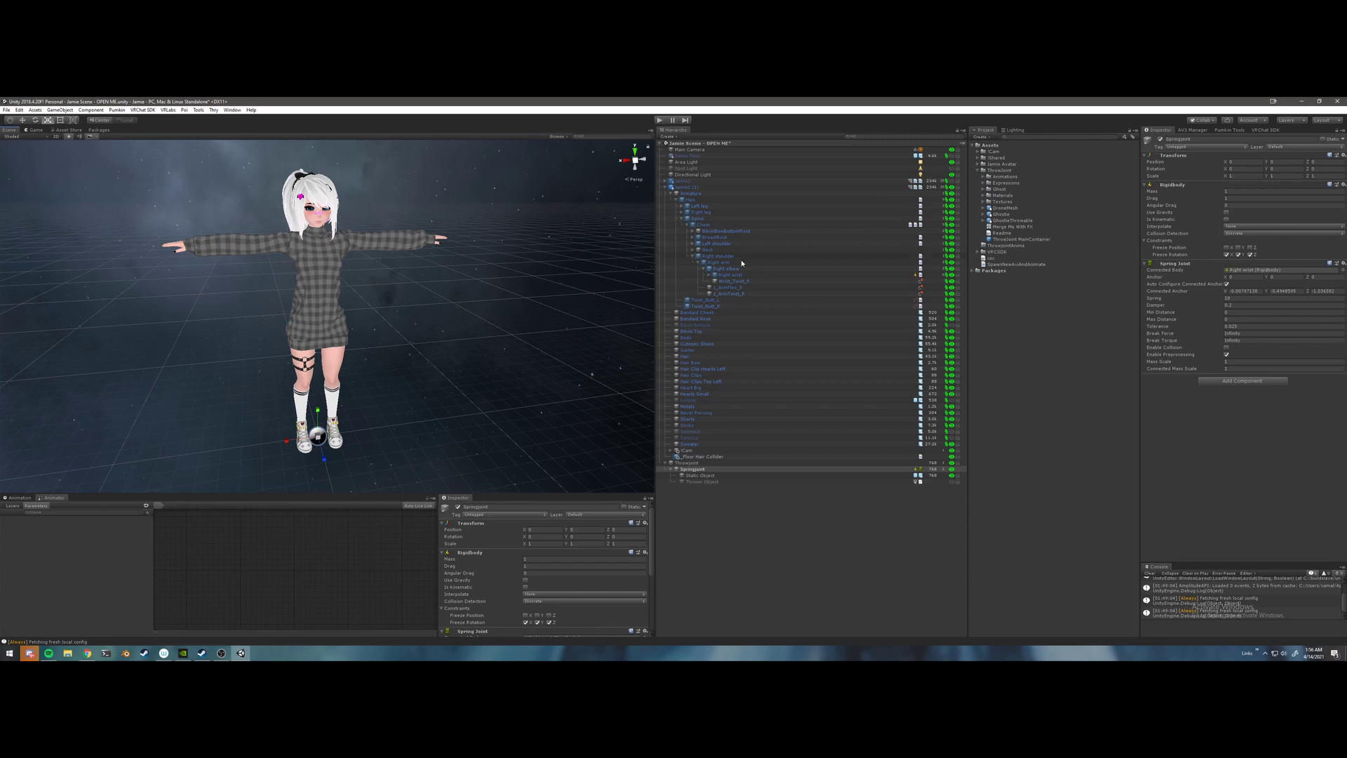
- Parent ThrowJoint under the avatar's root object, collapse the armature and select SpringJoint
middle_drag(360, 407, 358, 411)
right_drag(356, 407, 362, 401)
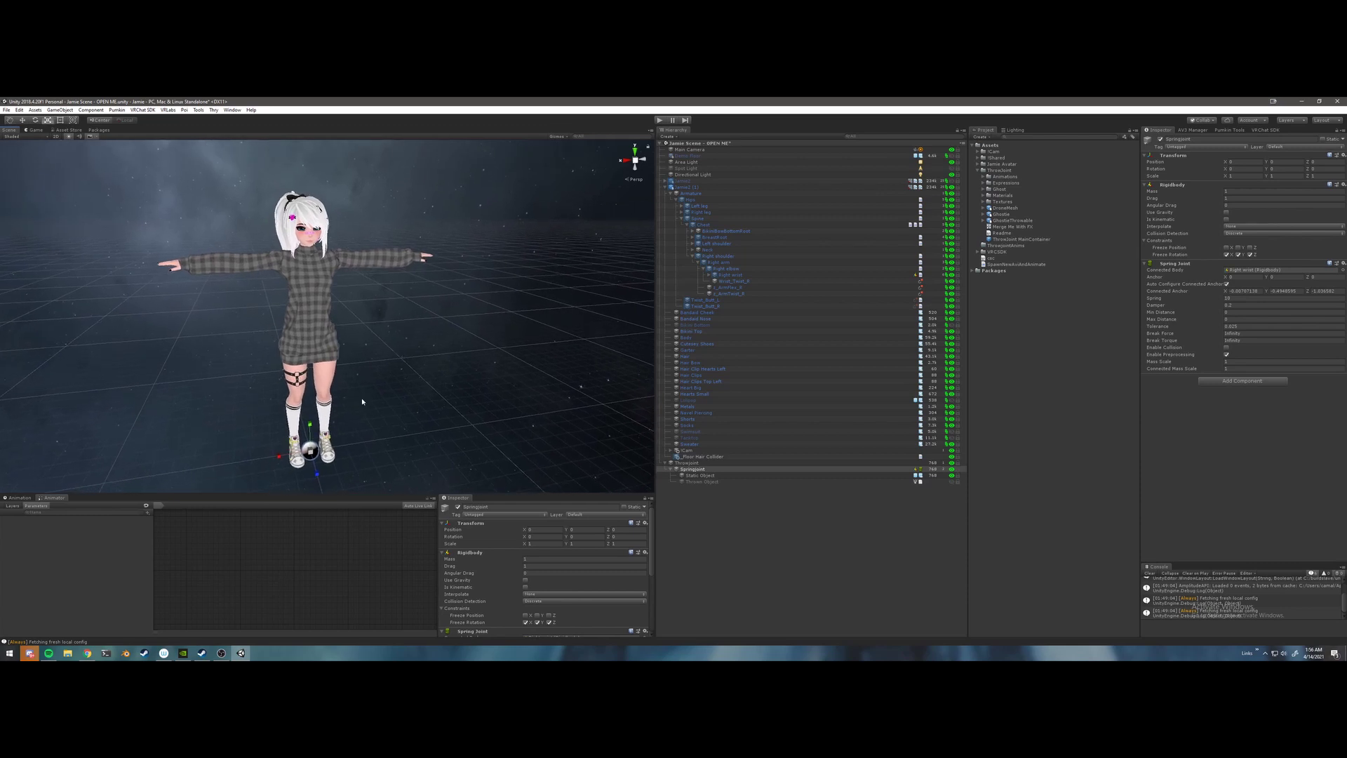
click(690, 463)
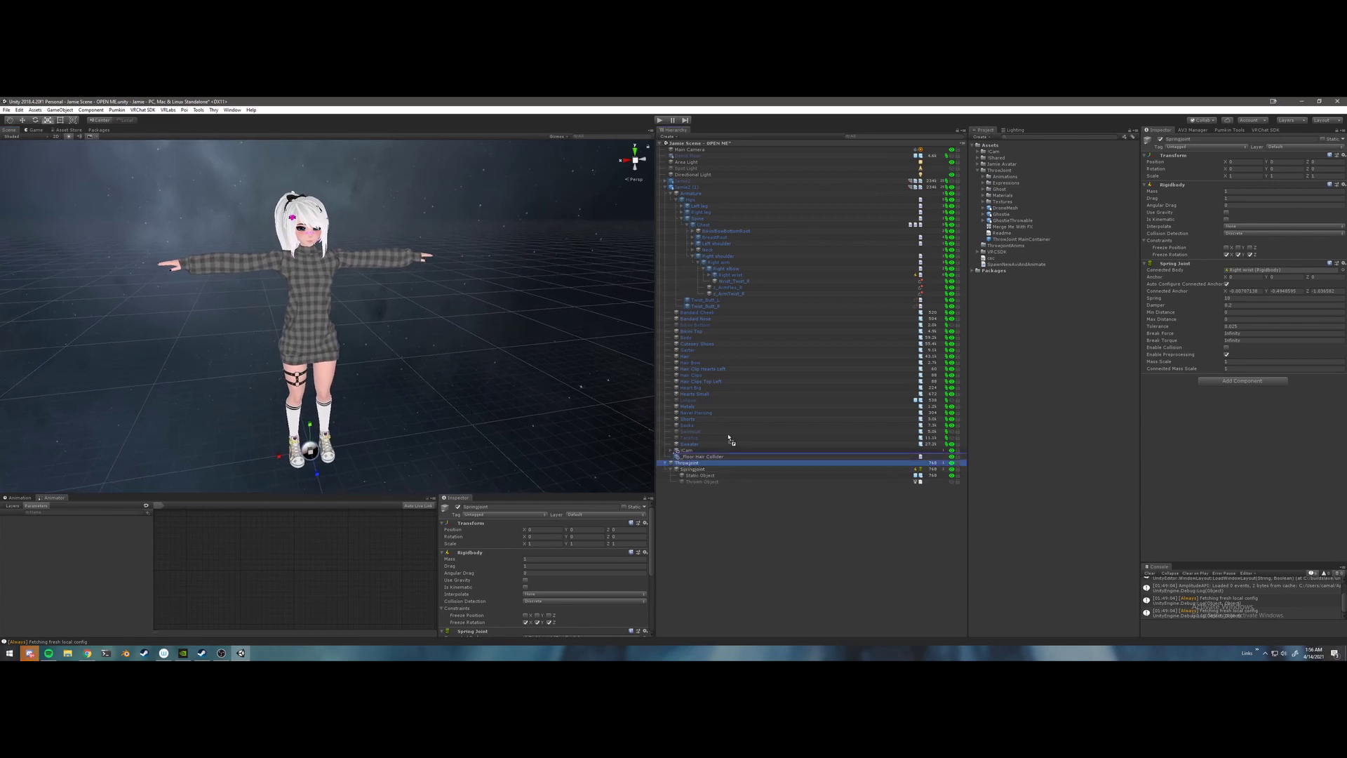
click(673, 194)
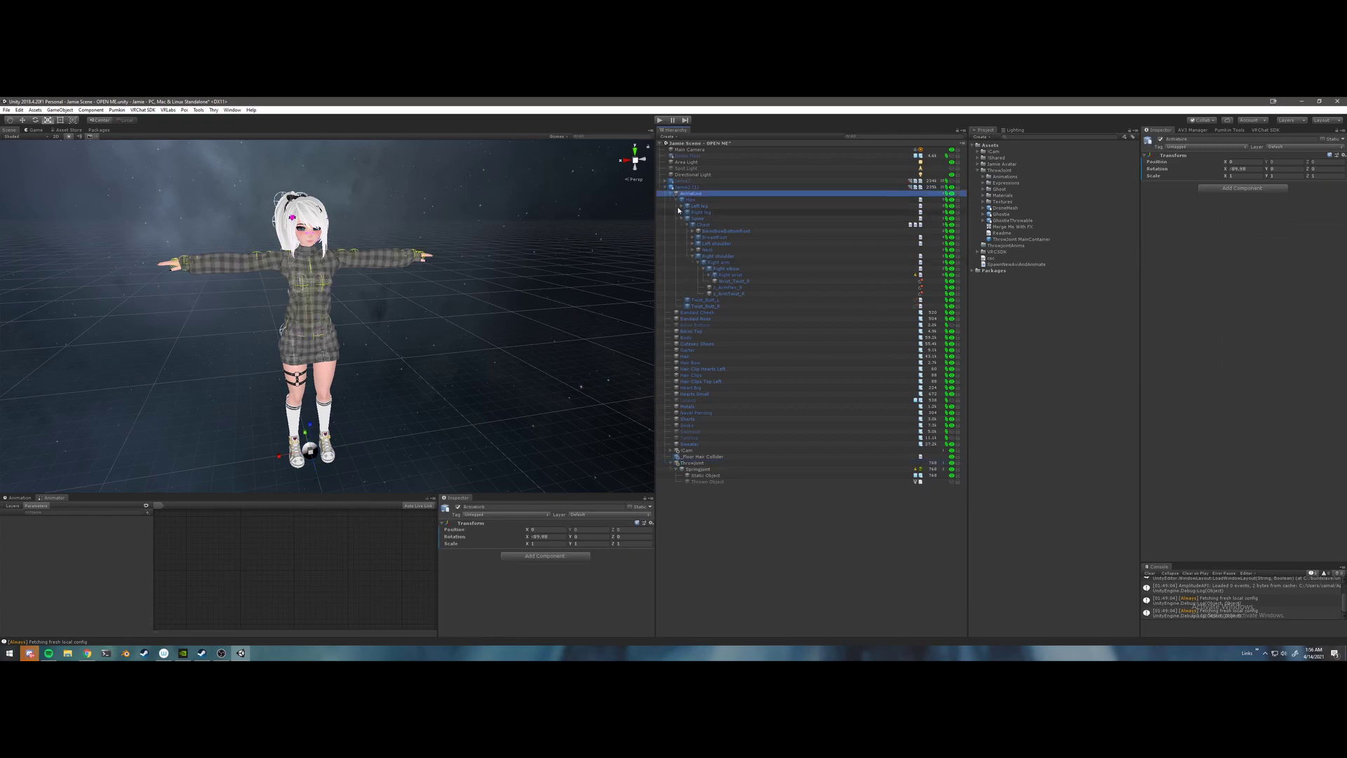
click(672, 195)
click(697, 356)
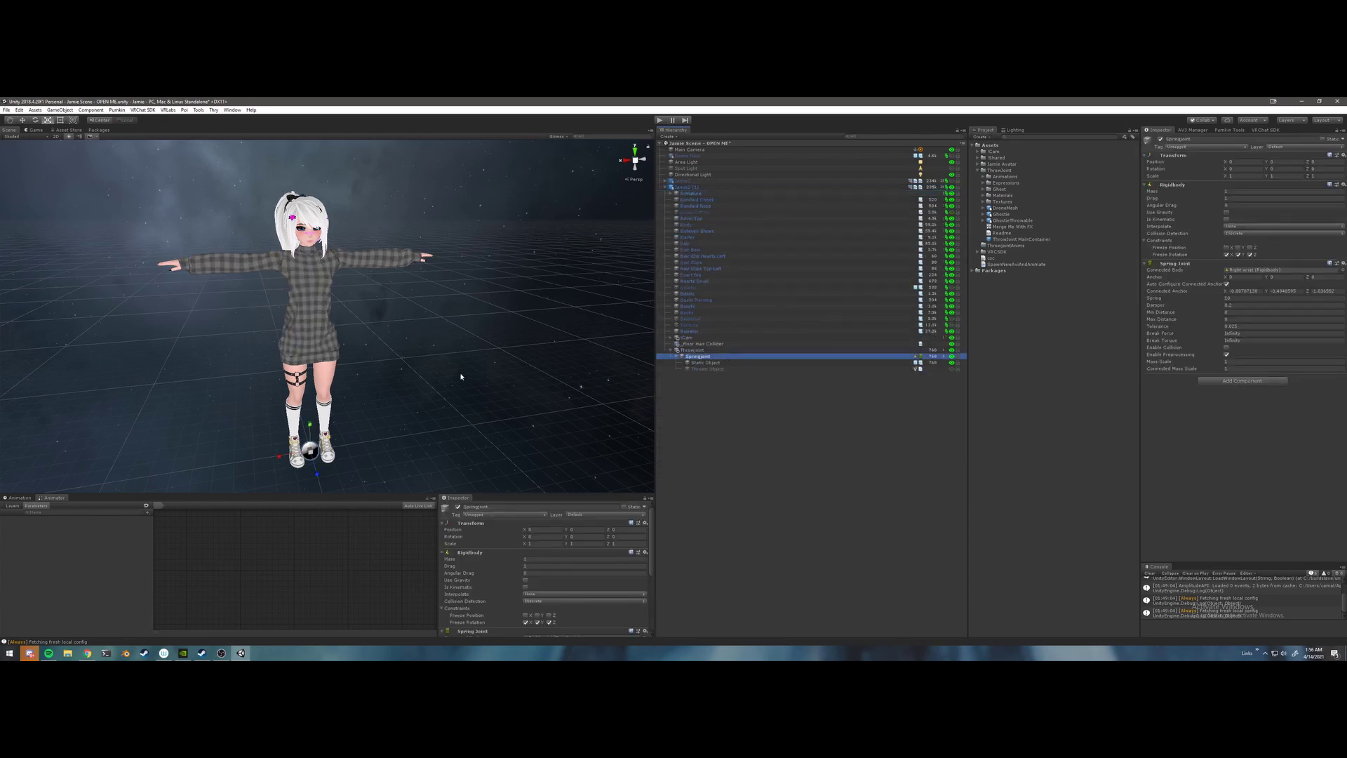
- Run the scene in play mode, move the avatar's armature to test the spring joint's reaction, and stop playback
right_drag(460, 376, 463, 378)
middle_drag(462, 376, 459, 362)
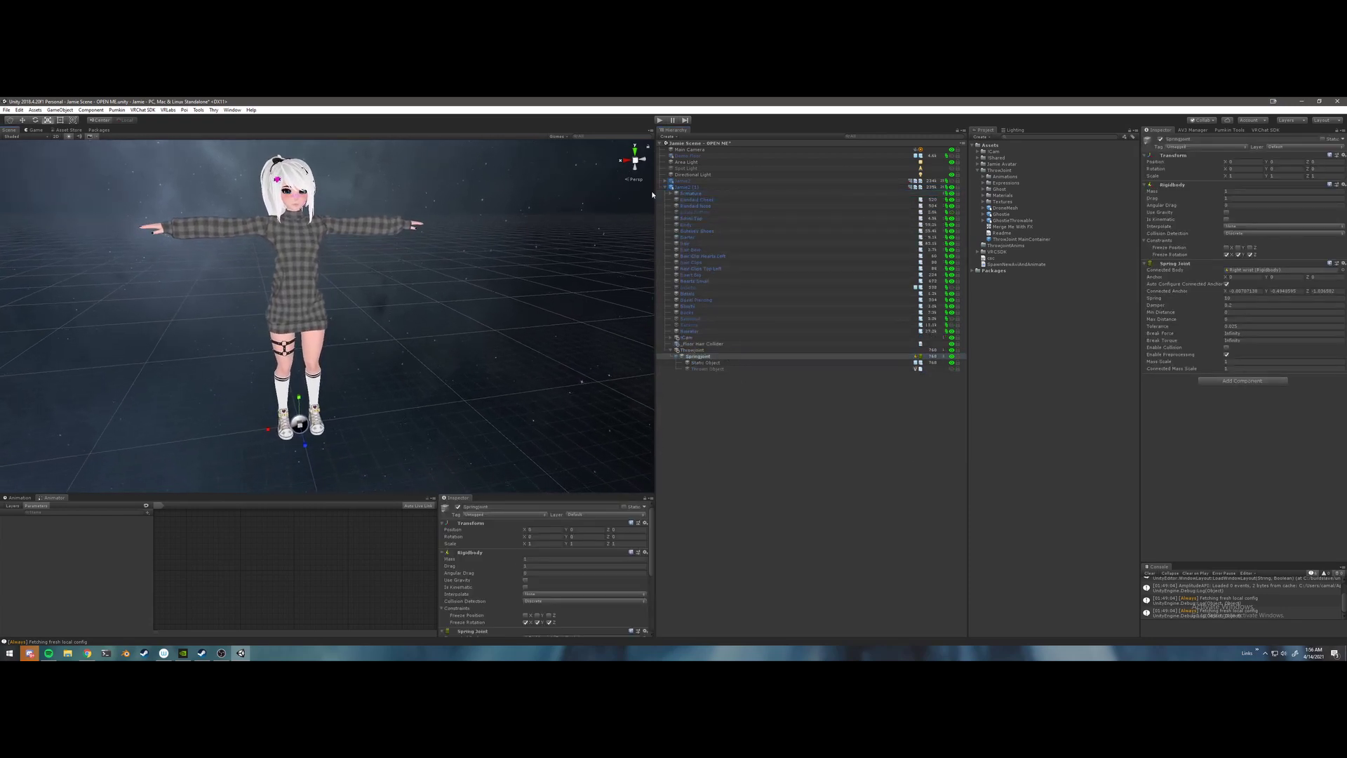
click(659, 121)
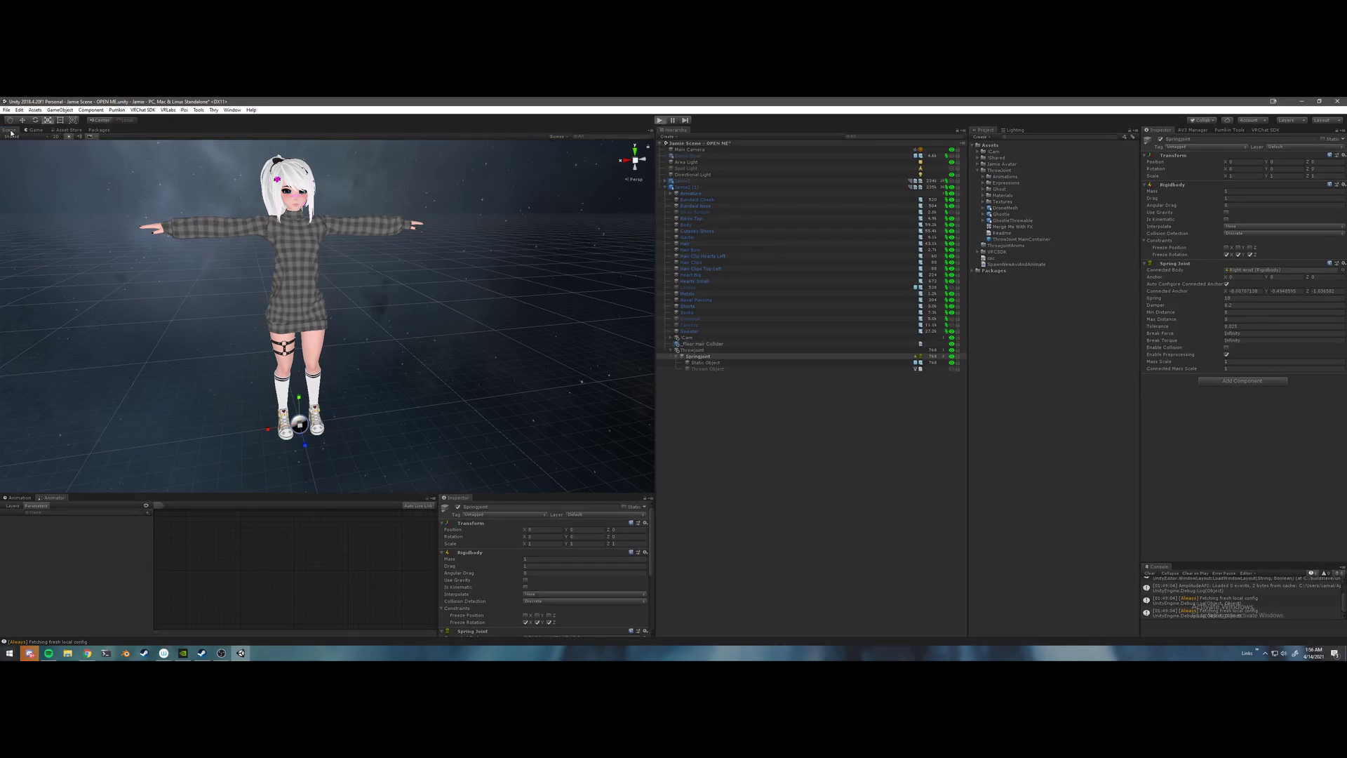
click(689, 194)
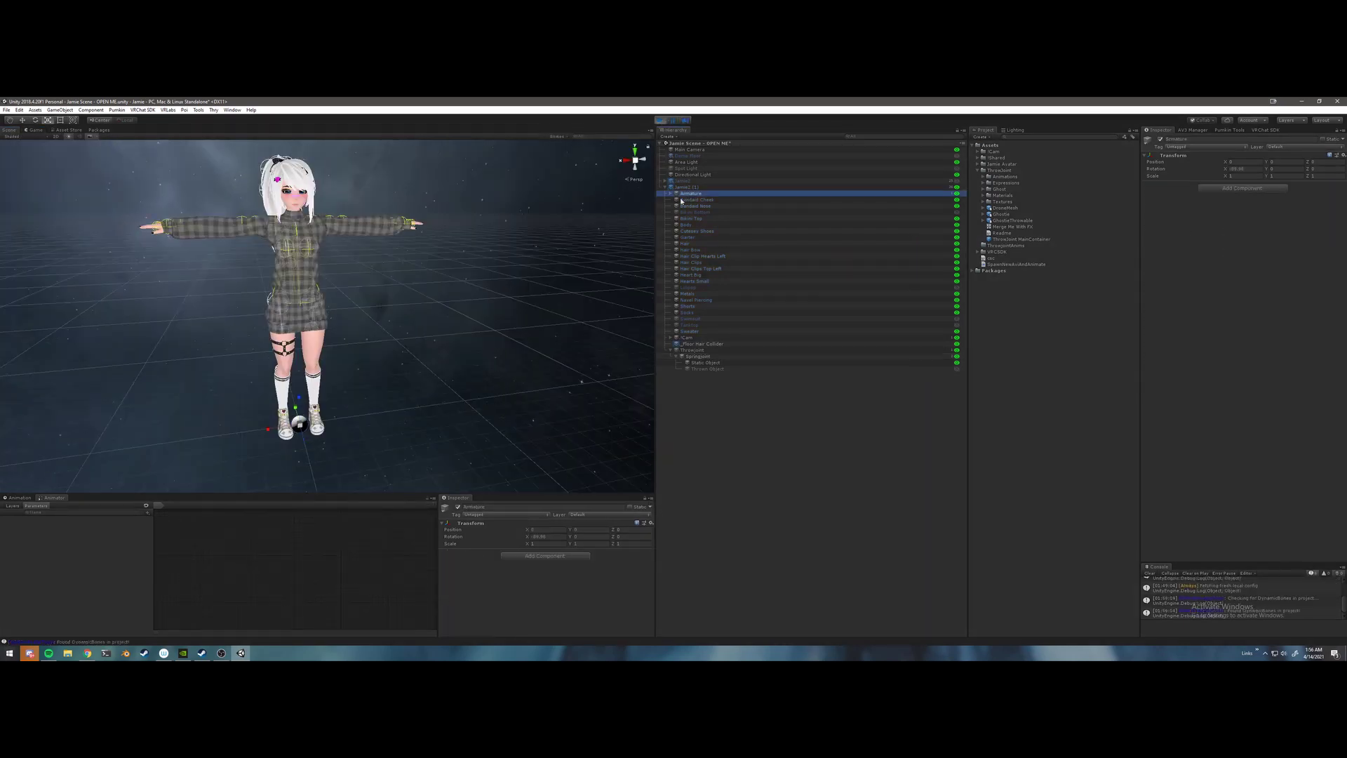
drag(471, 400, 438, 405)
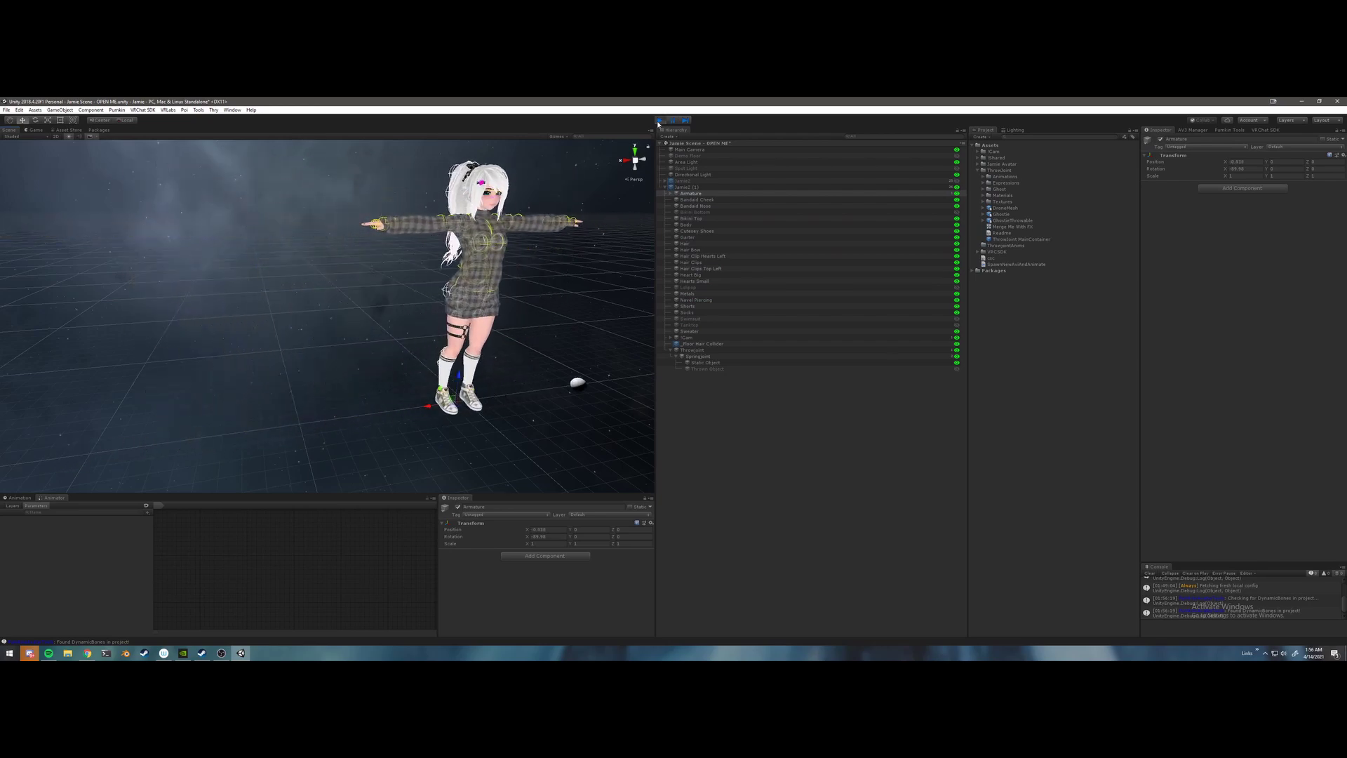
click(659, 120)
- In a front view, move SpringJoint from the avatar's feet to just beyond the right hand
click(629, 179)
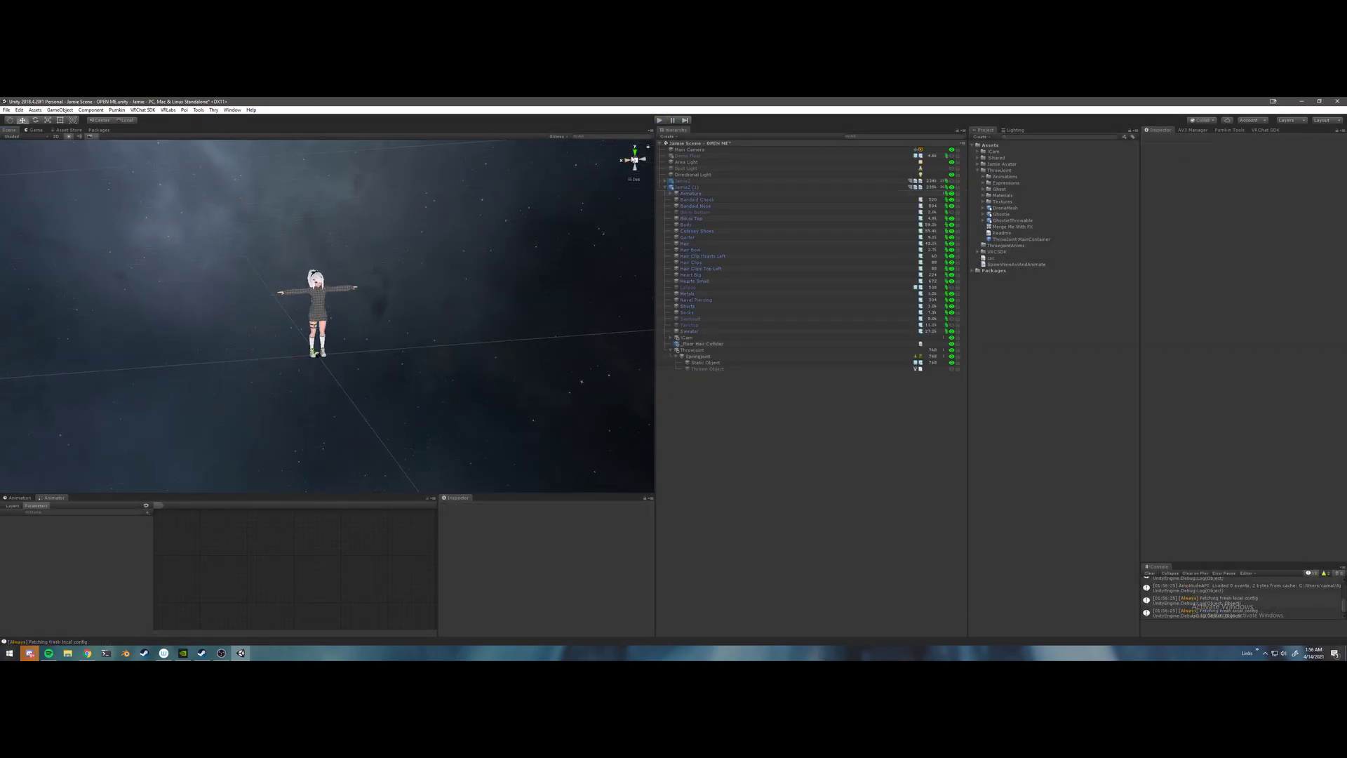
click(624, 160)
click(642, 160)
scroll(358, 361, up, 12)
middle_drag(287, 261, 411, 301)
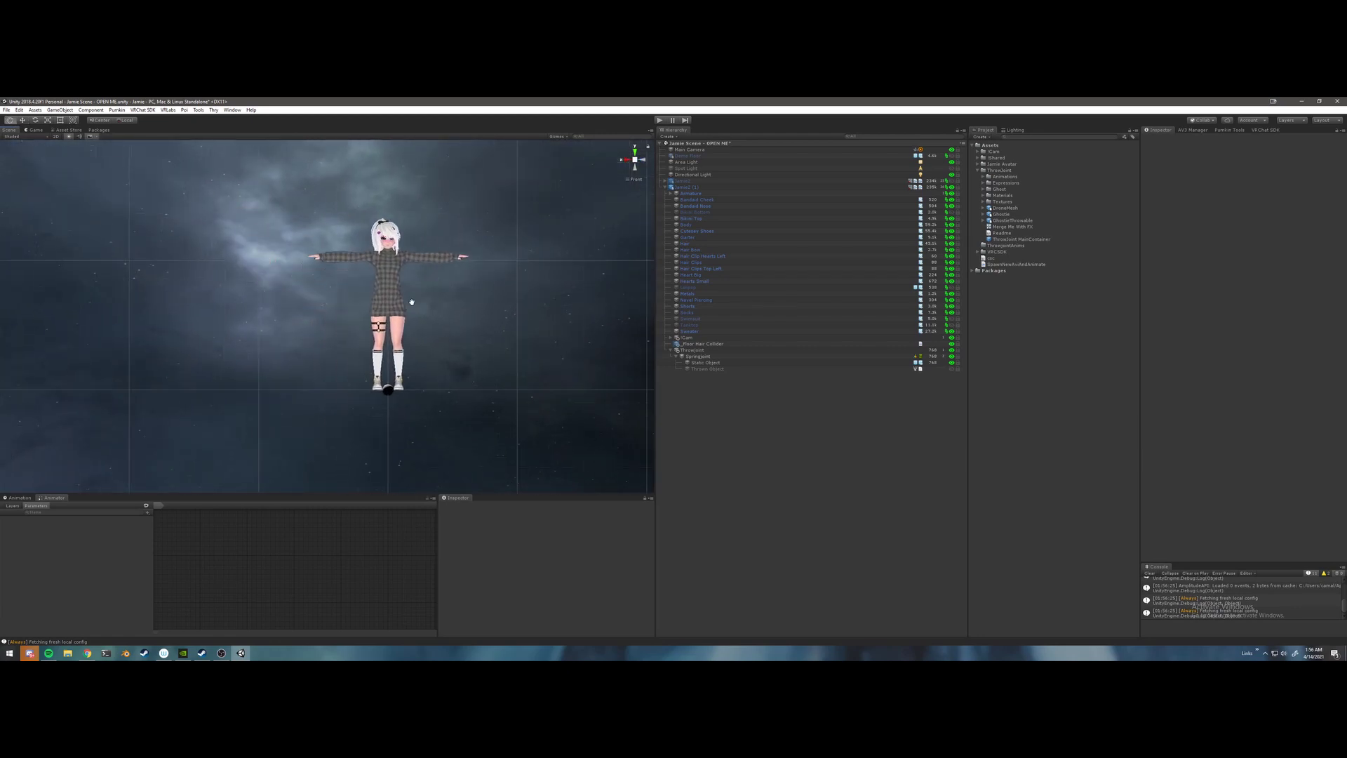
double_click(694, 355)
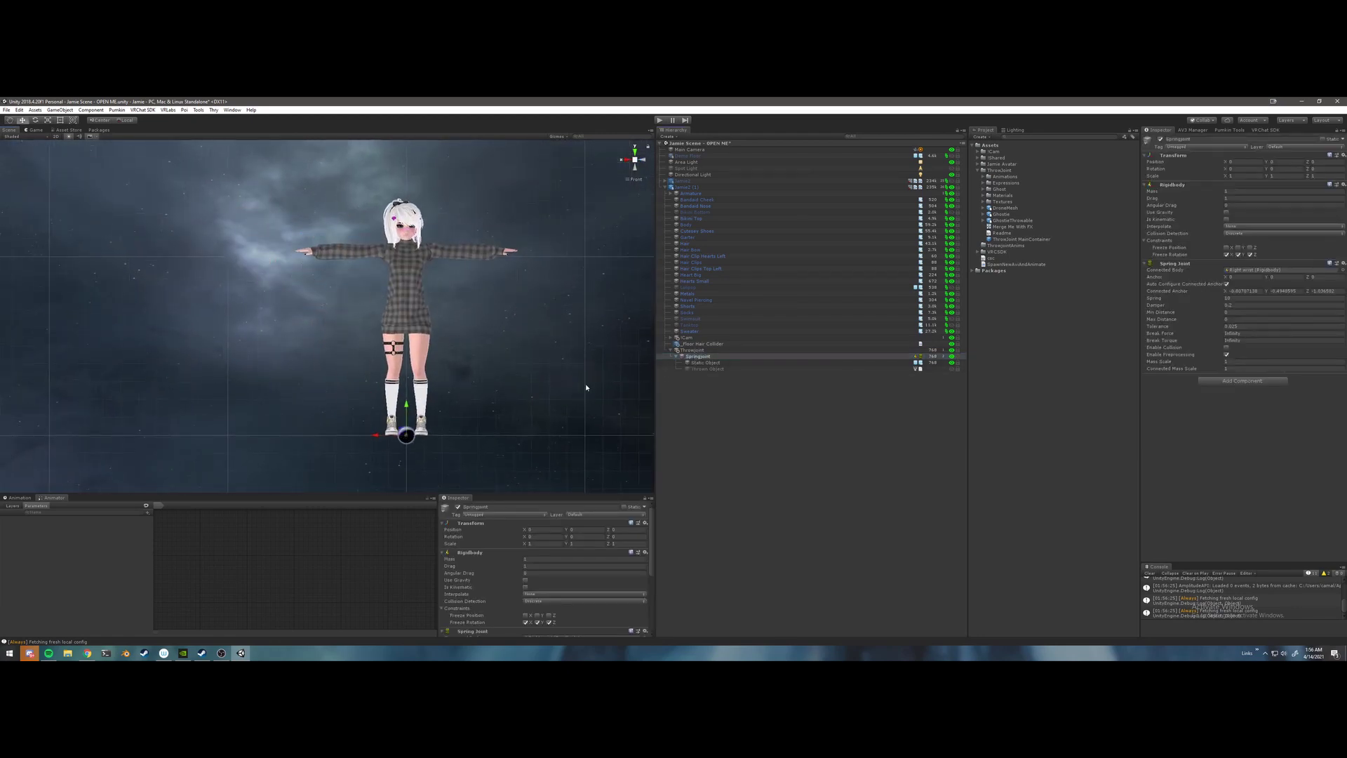
drag(405, 435, 272, 249)
- Return the scene to a perspective view and examine the ball's placement beside the avatar's right hand
right_drag(350, 231, 388, 284)
click(608, 186)
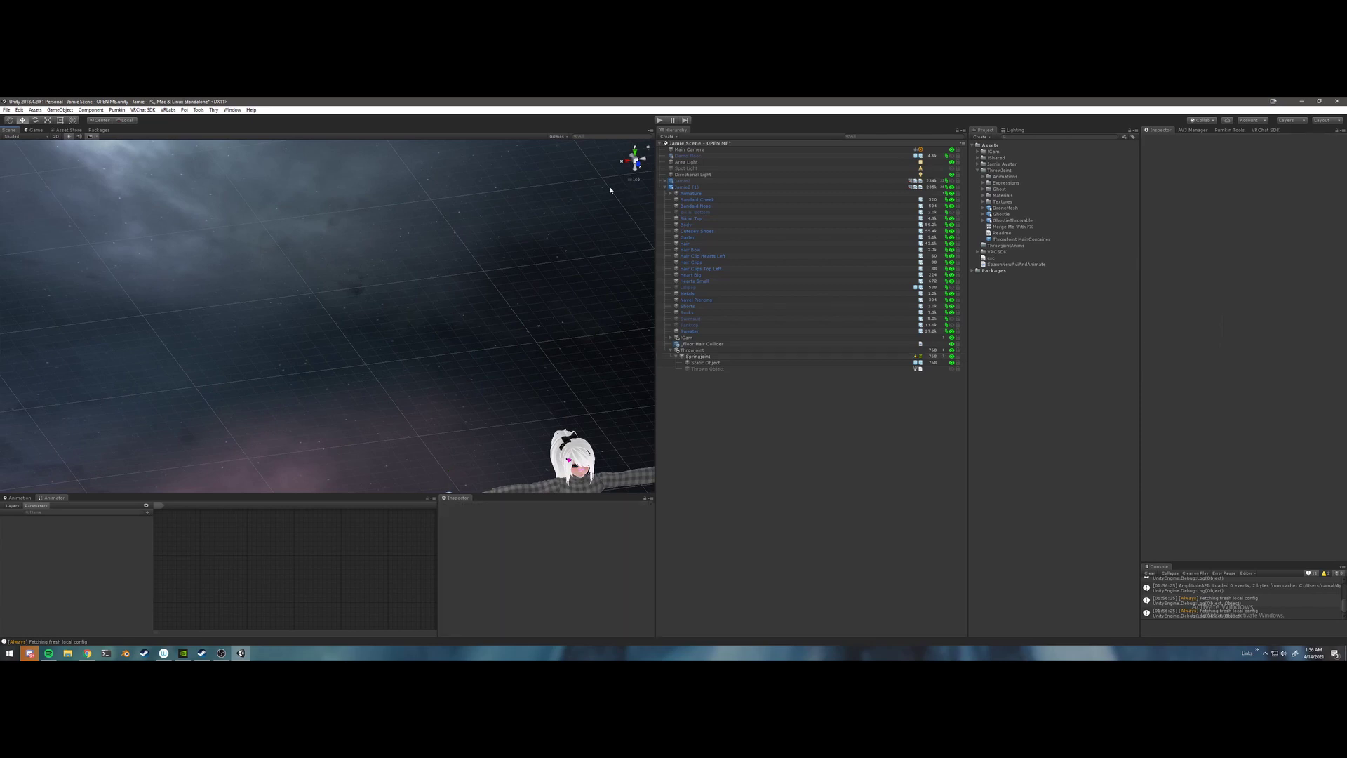
middle_drag(479, 240, 380, 184)
click(634, 179)
scroll(456, 175, down, 4)
scroll(380, 183, down, 8)
scroll(373, 208, up, 4)
middle_drag(438, 303, 399, 256)
scroll(352, 230, down, 3)
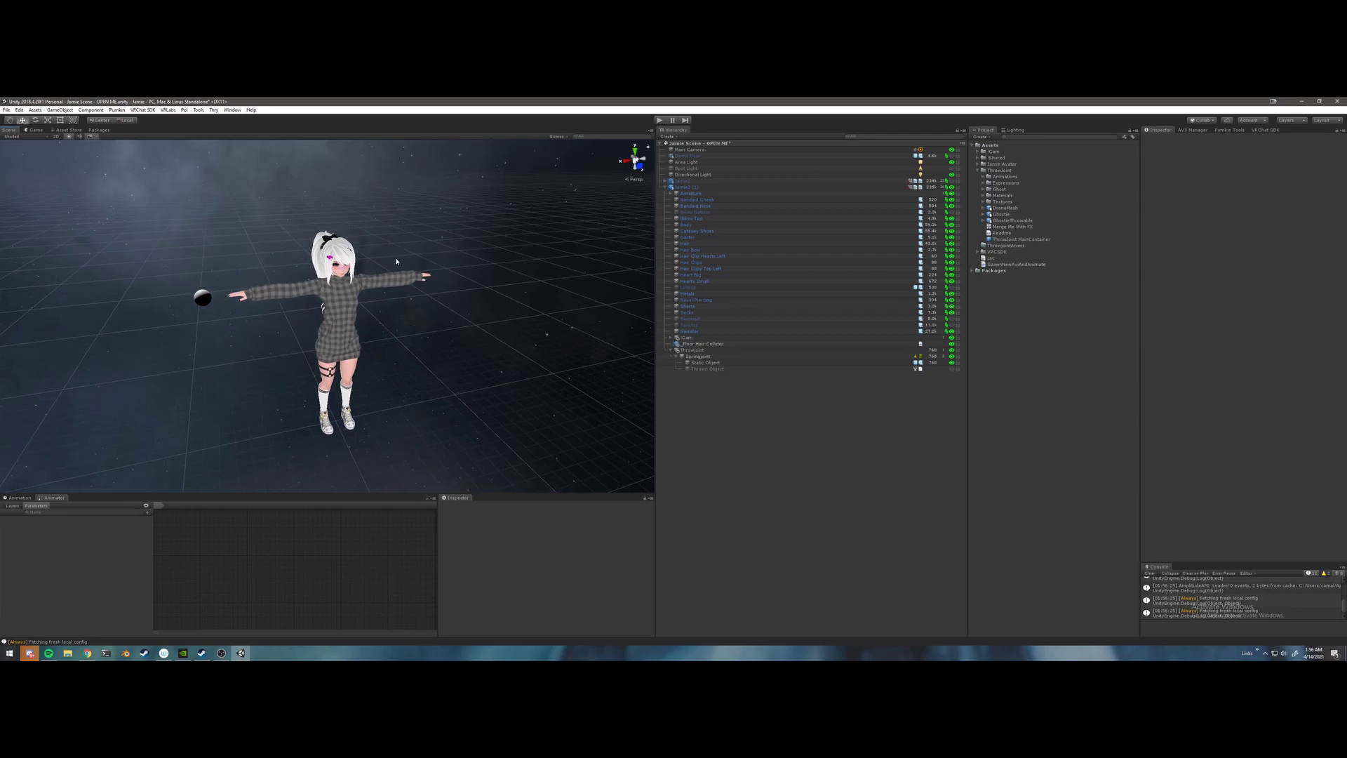
right_drag(441, 292, 430, 286)
middle_drag(429, 287, 416, 287)
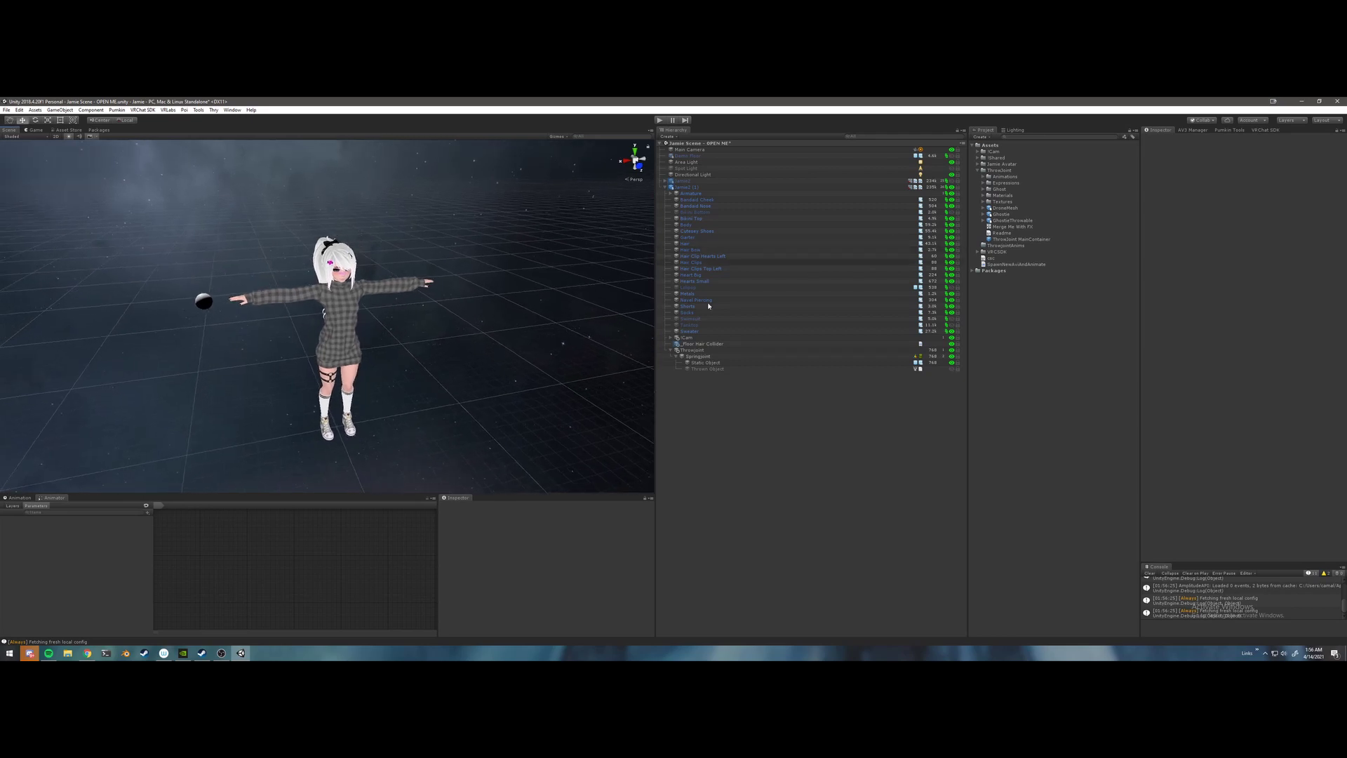
- Create an animation clip named Disable for the avatar in the ThrowjointAnims folder
click(694, 187)
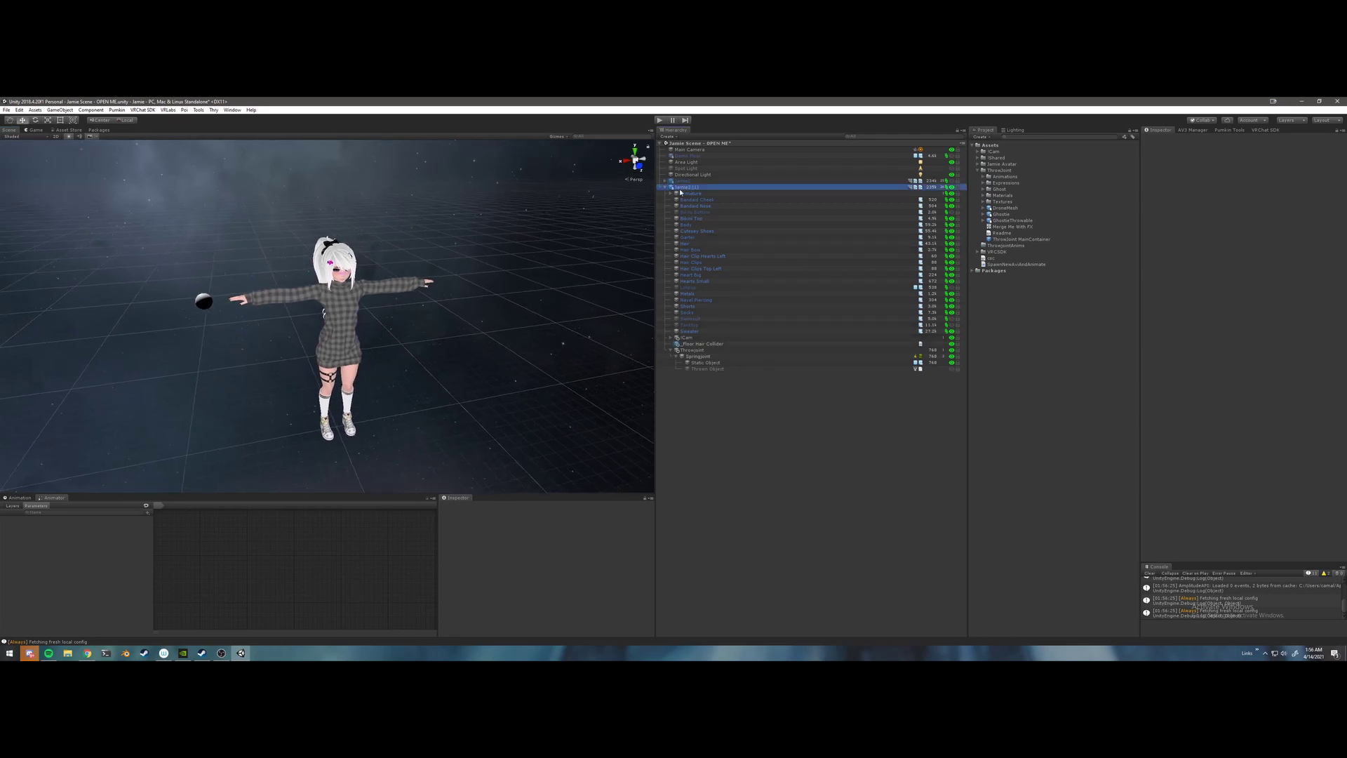
click(20, 498)
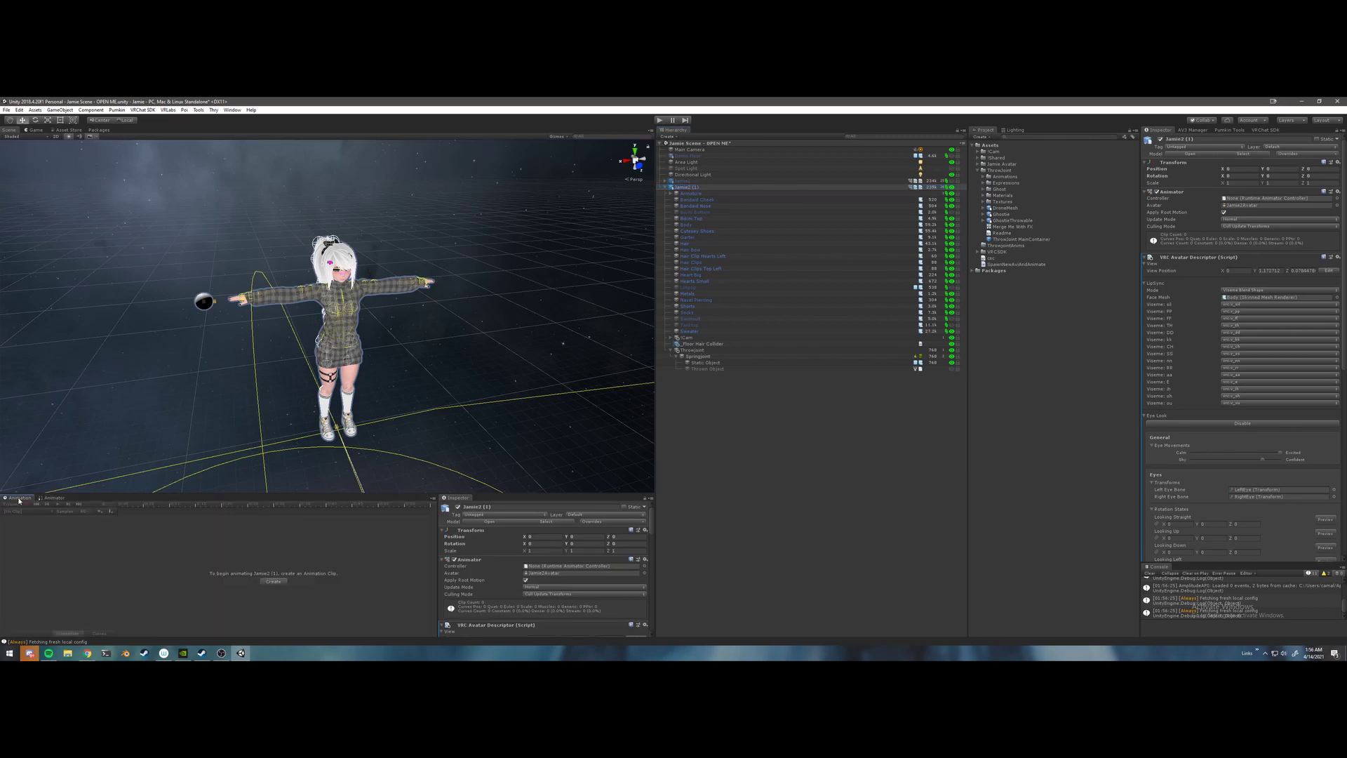
click(273, 580)
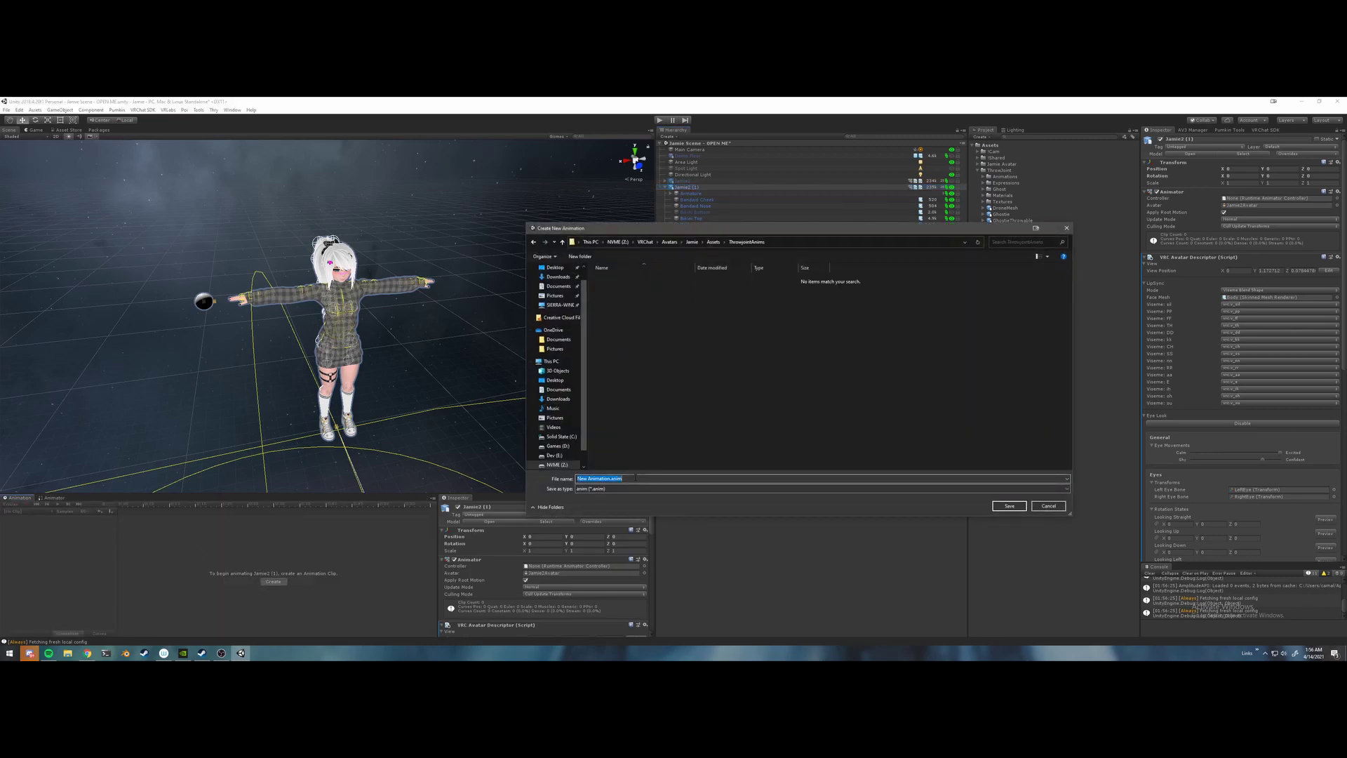
text(Disa)
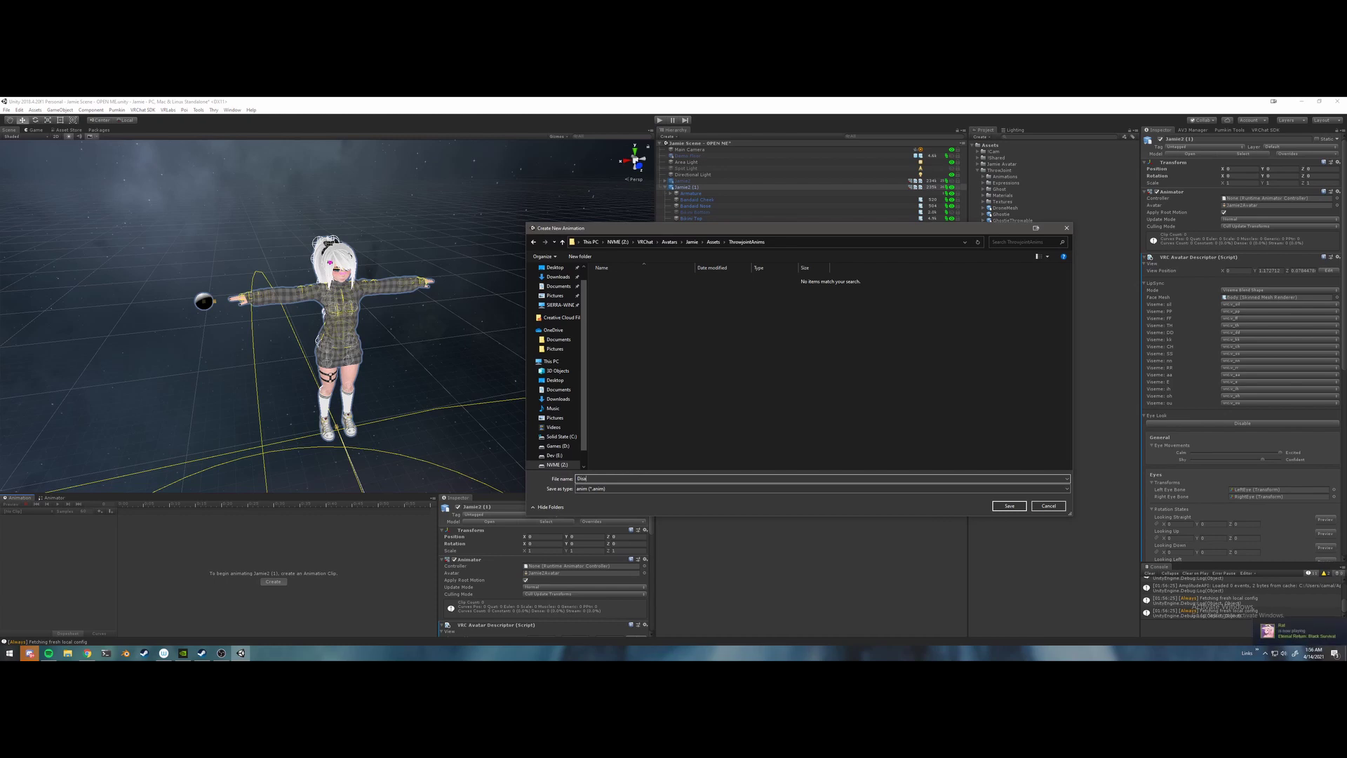
text(ble)
key(Return)
- Record Static Object as inactive in the first frame of the Disable animation
click(25, 503)
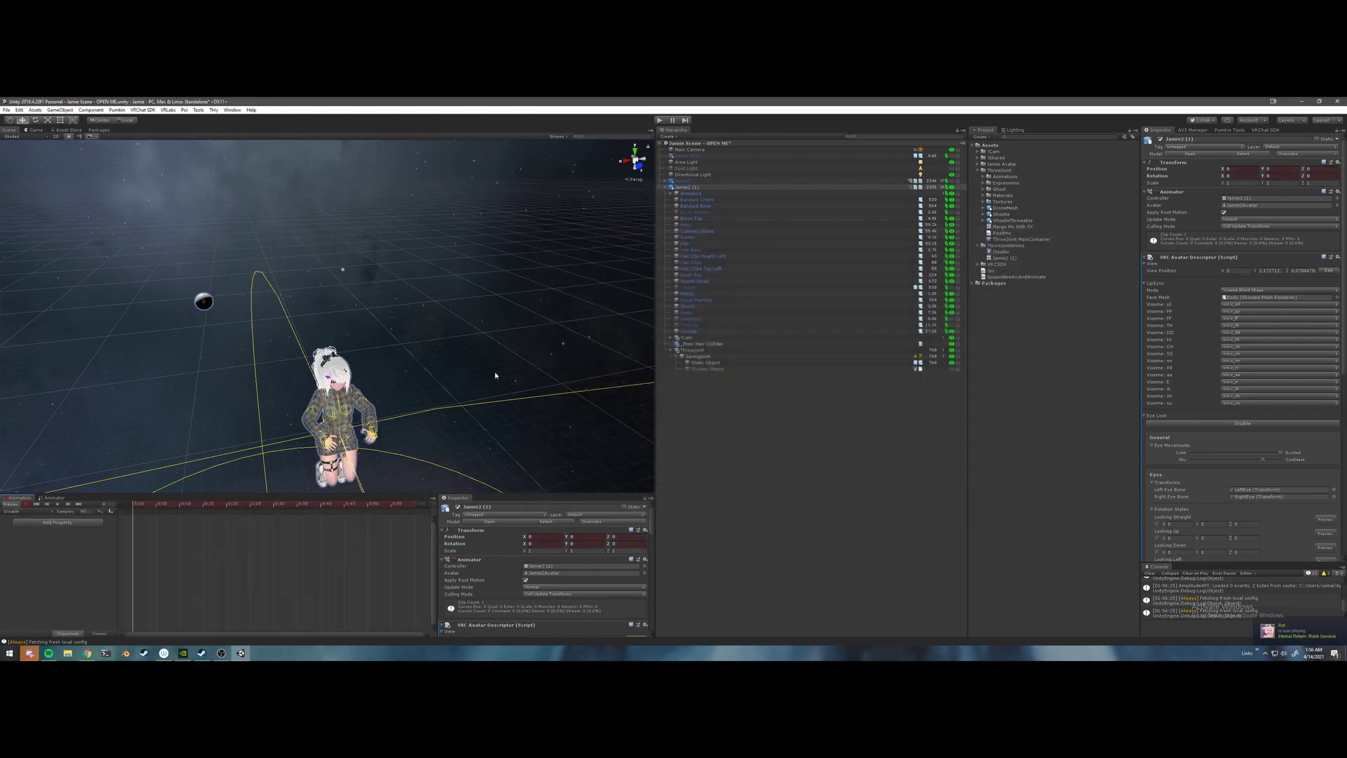
middle_drag(496, 376, 406, 295)
scroll(427, 351, up, 3)
scroll(433, 365, down, 2)
scroll(434, 363, down, 3)
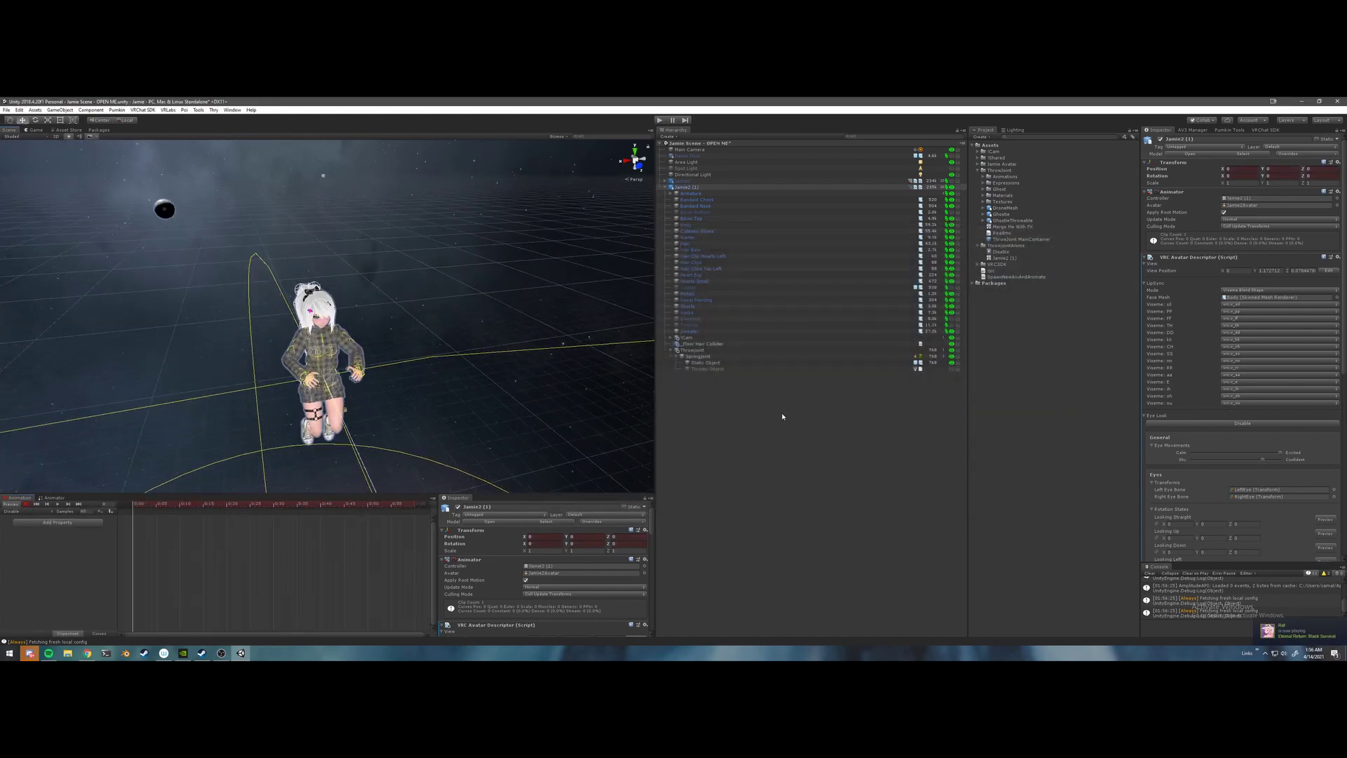
click(781, 414)
click(950, 362)
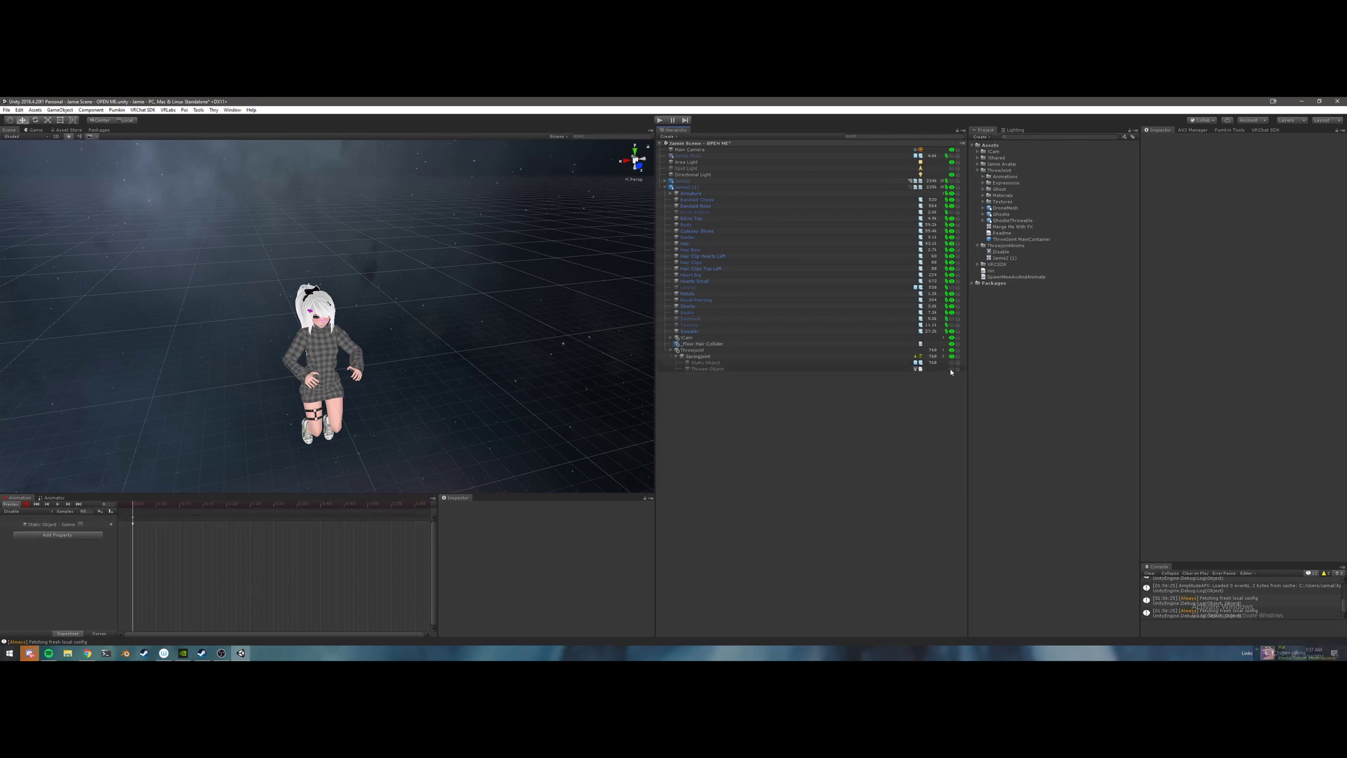
- Record Thrown Object as inactive in the Disable animation and duplicate both objects' keyframes to the second frame
click(951, 369)
click(951, 369)
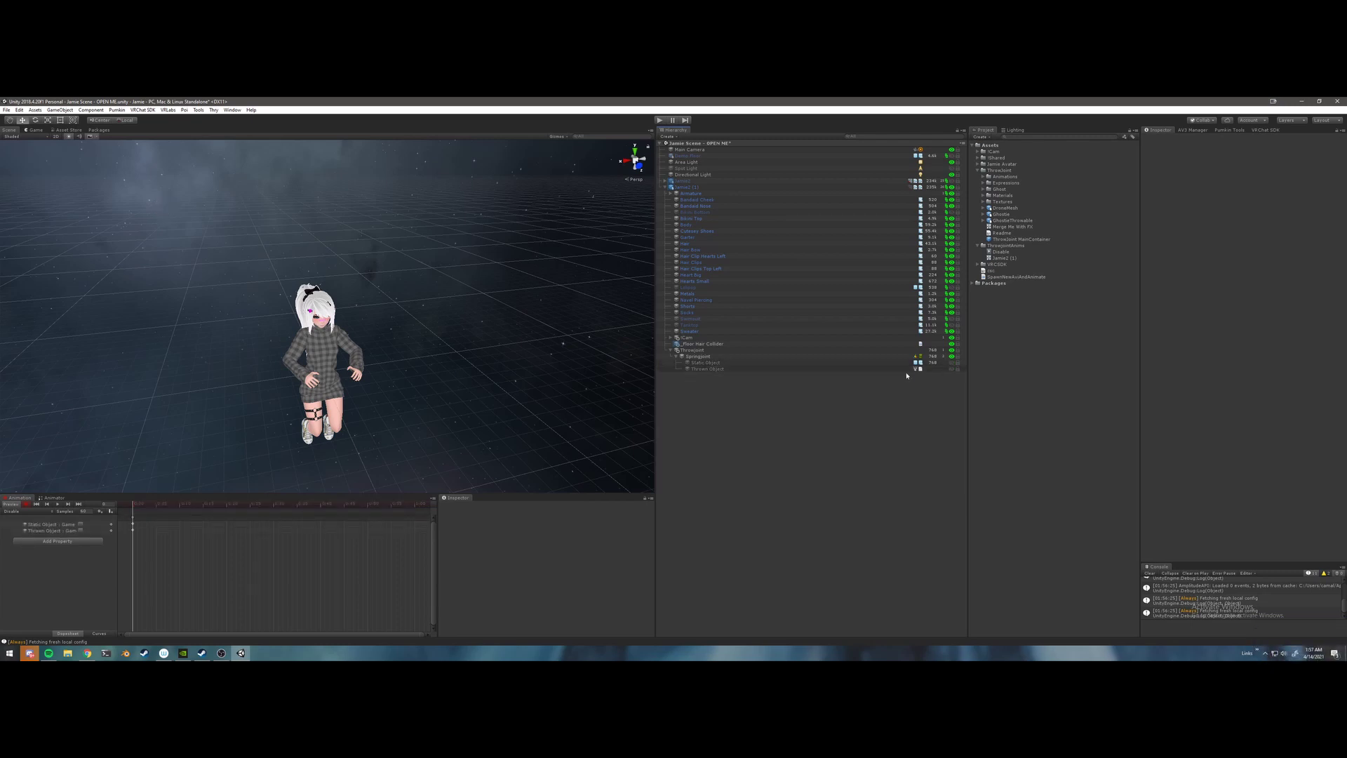
double_click(137, 517)
click(702, 383)
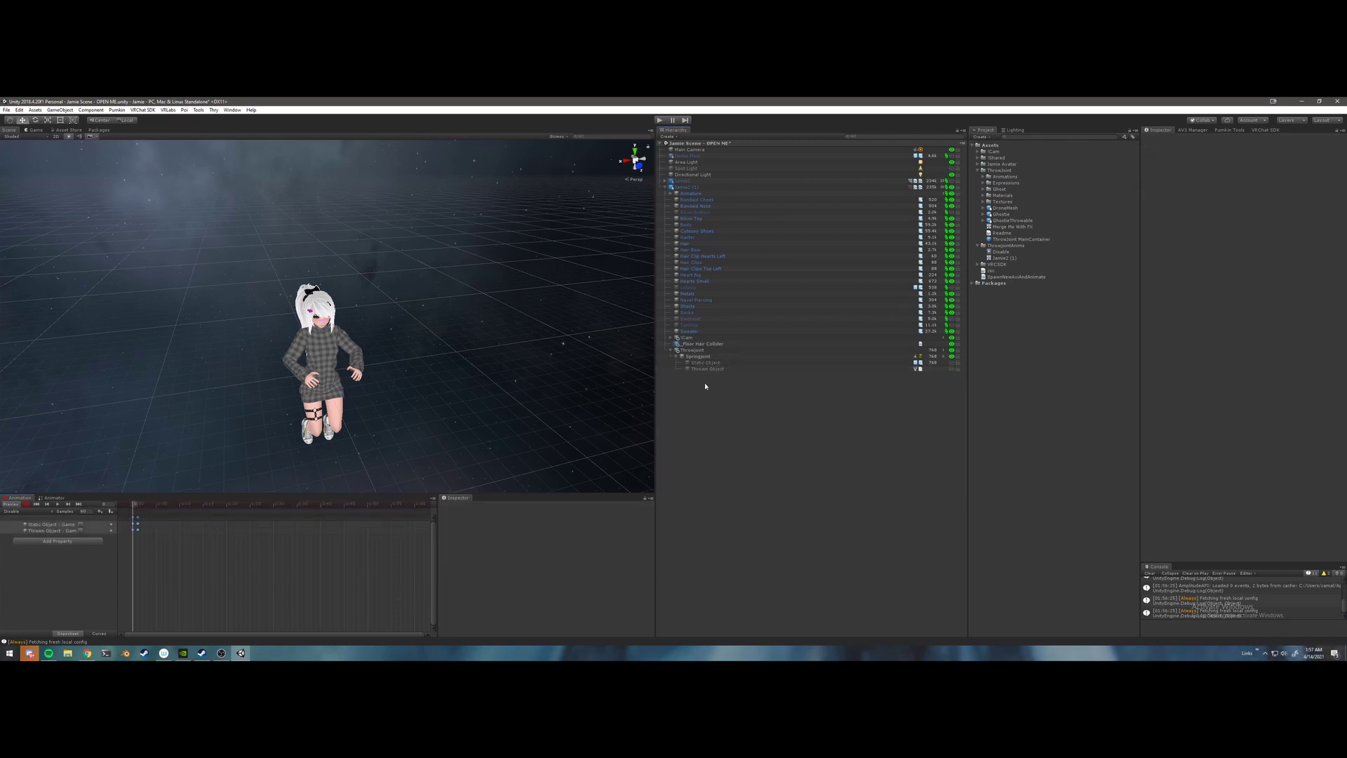
click(776, 362)
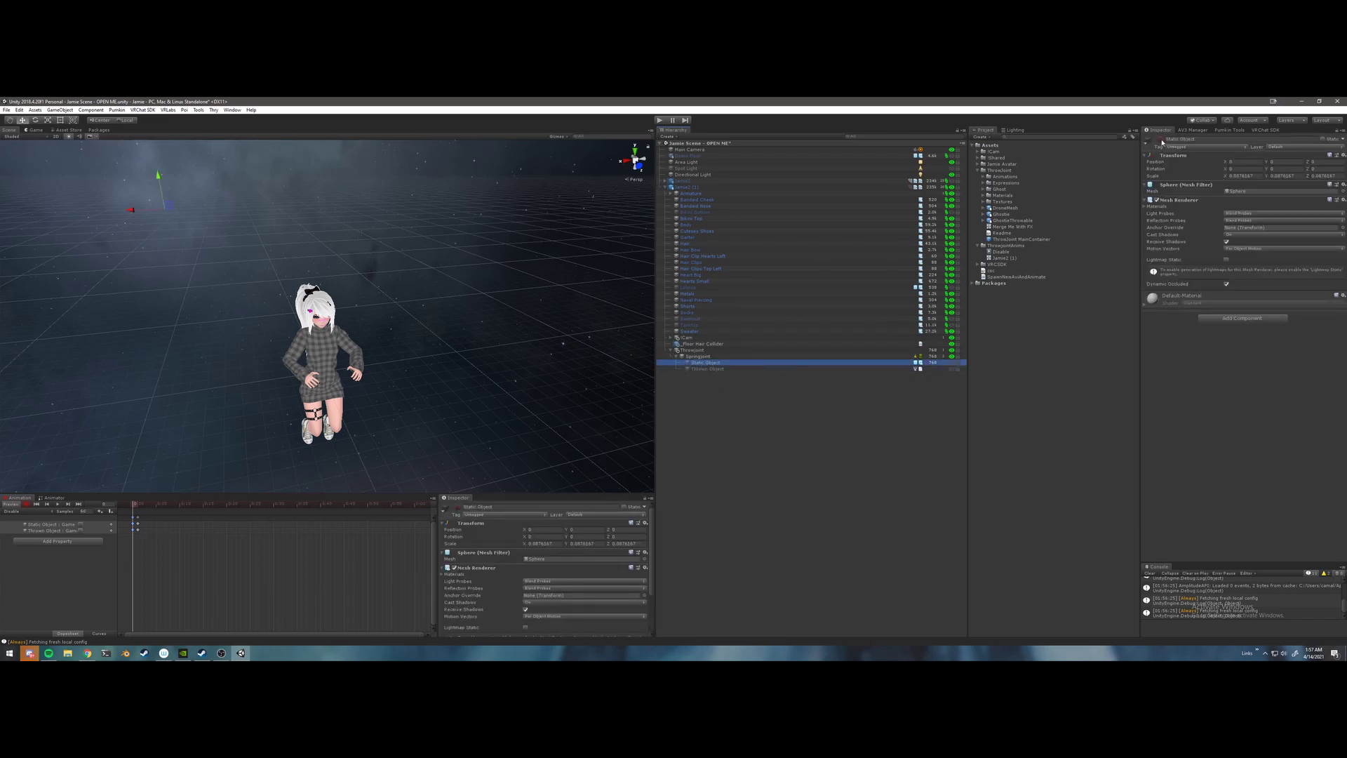
click(159, 580)
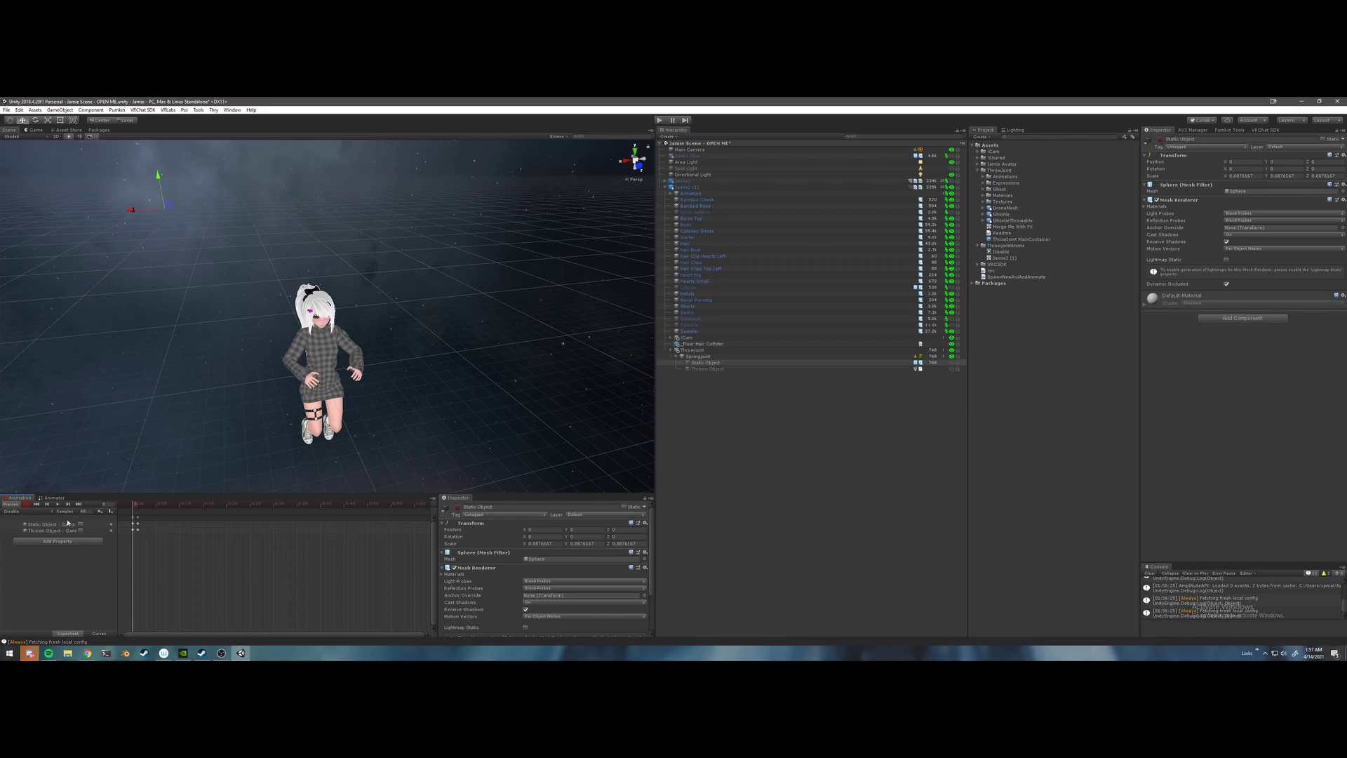
- Create an animation clip named Enable from the Disable keyframes, with Static Object active and Thrown Object inactive in two frames
click(28, 510)
click(44, 532)
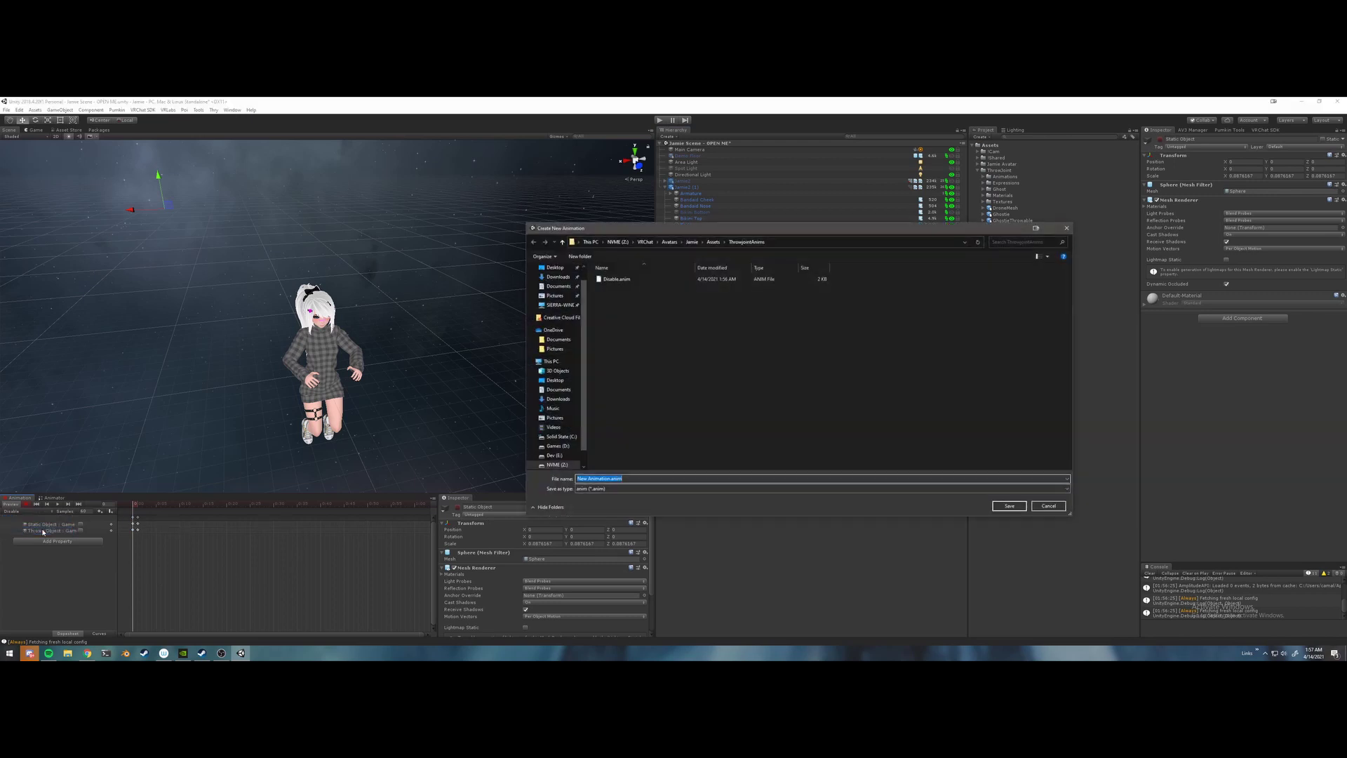
text(Enable)
key(Return)
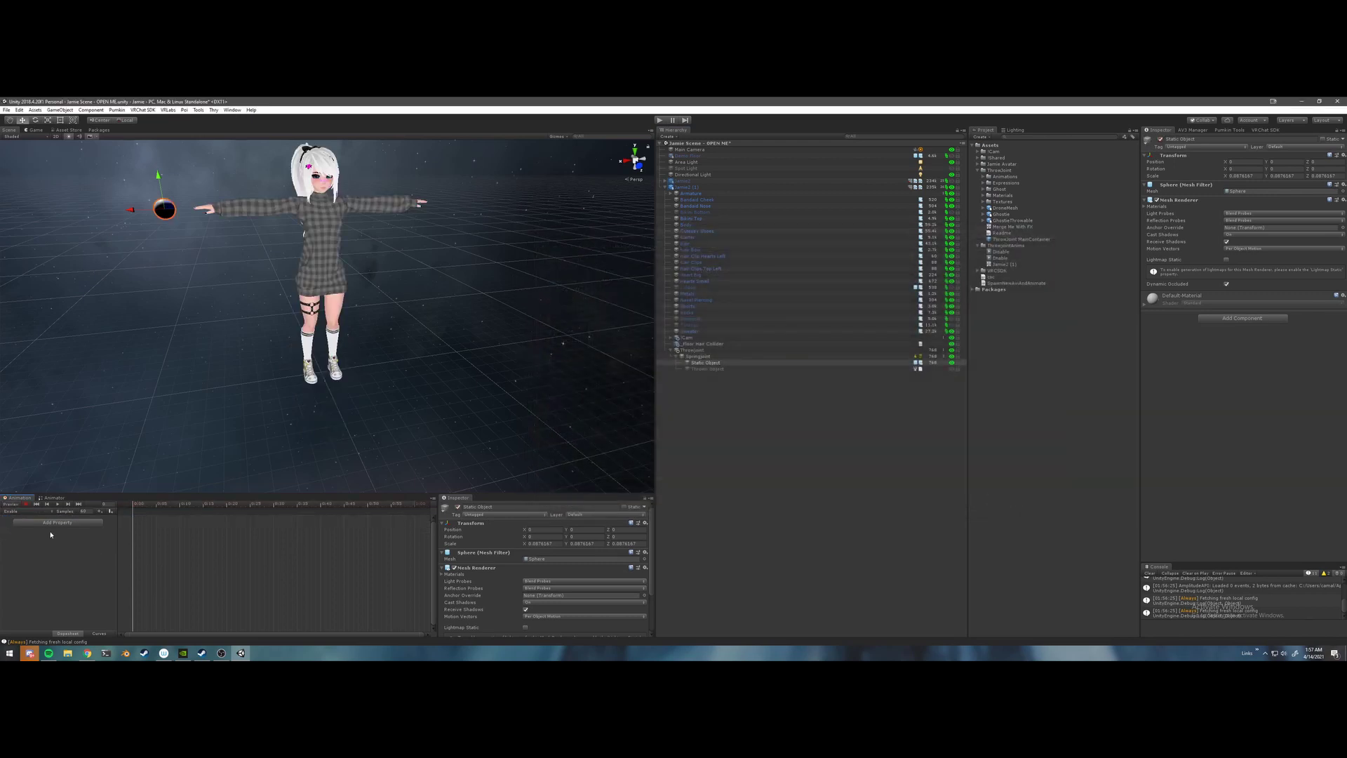
key(ctrl+v)
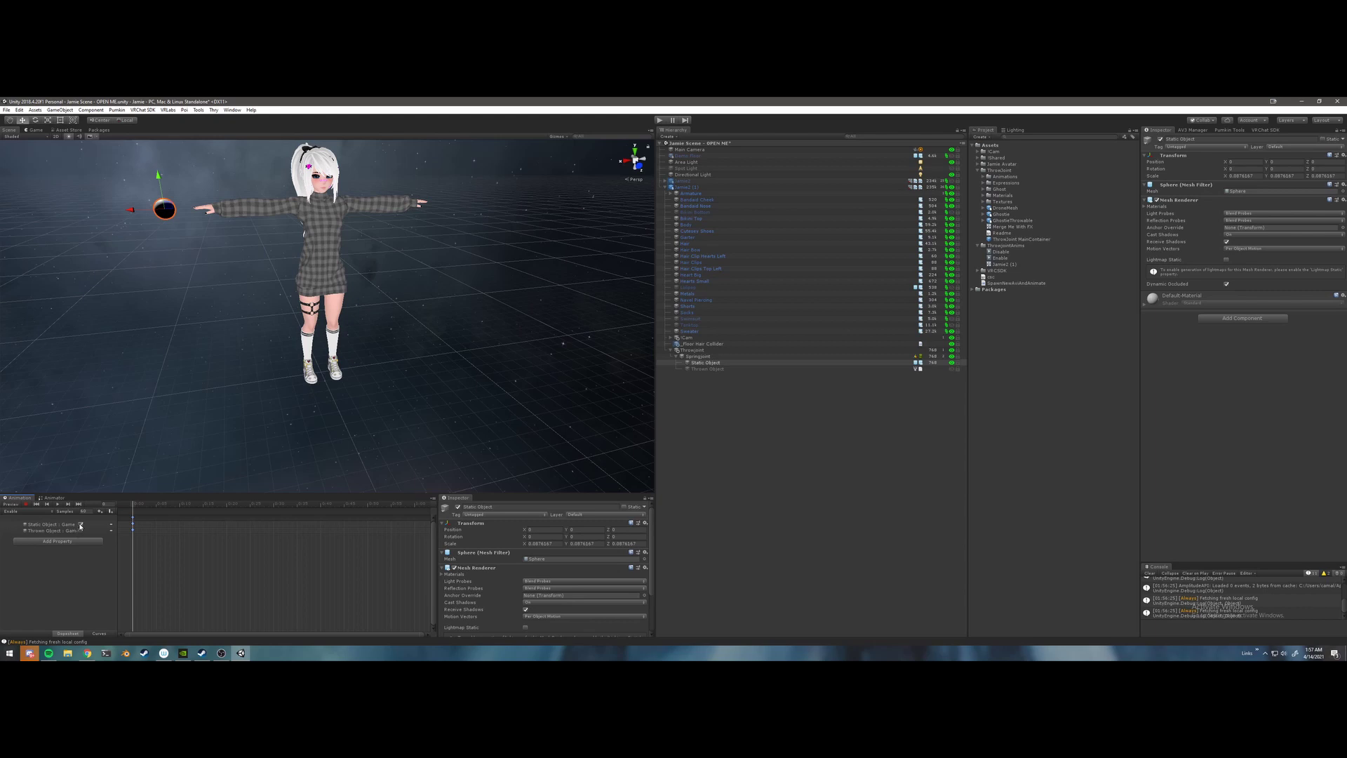
click(134, 518)
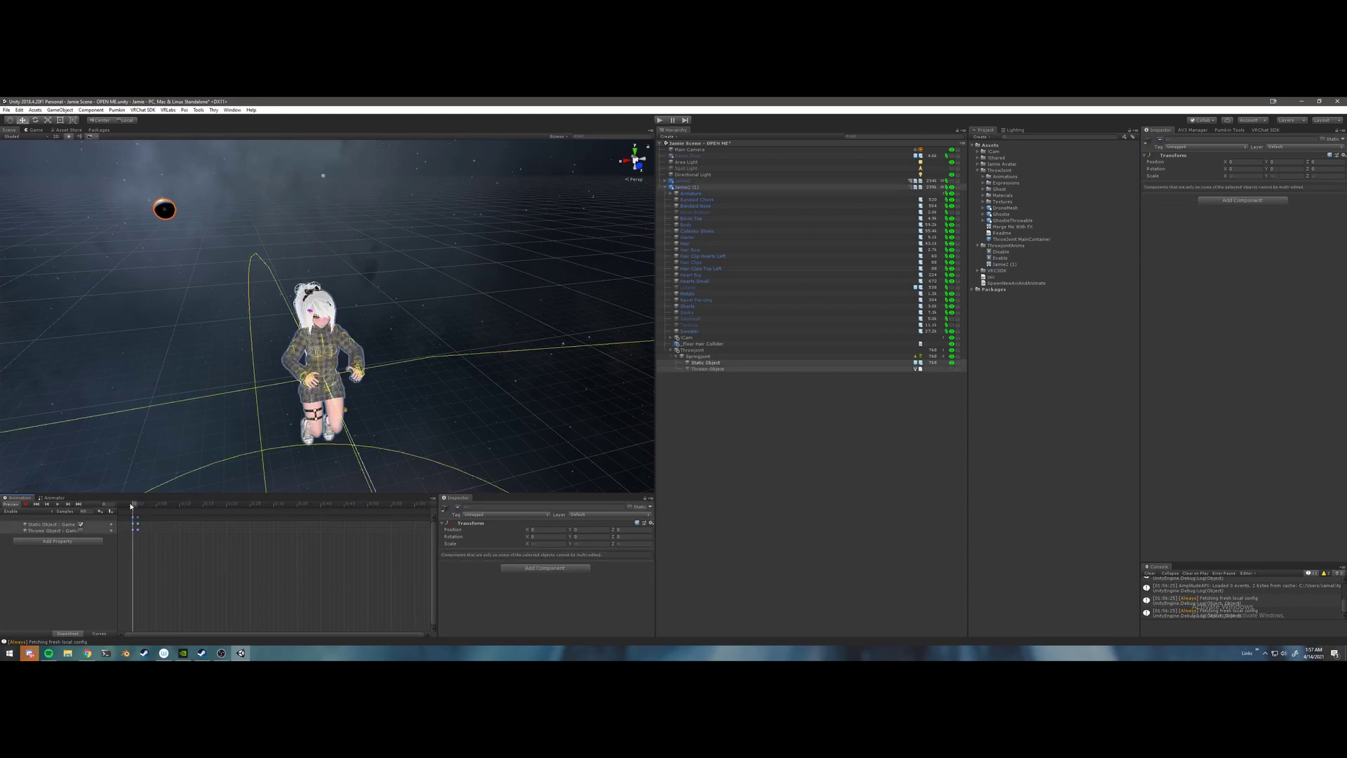
- Create an animation clip named Throw from the Enable keyframes, with Static Object inactive and Thrown Object active in two frames
click(10, 510)
click(31, 541)
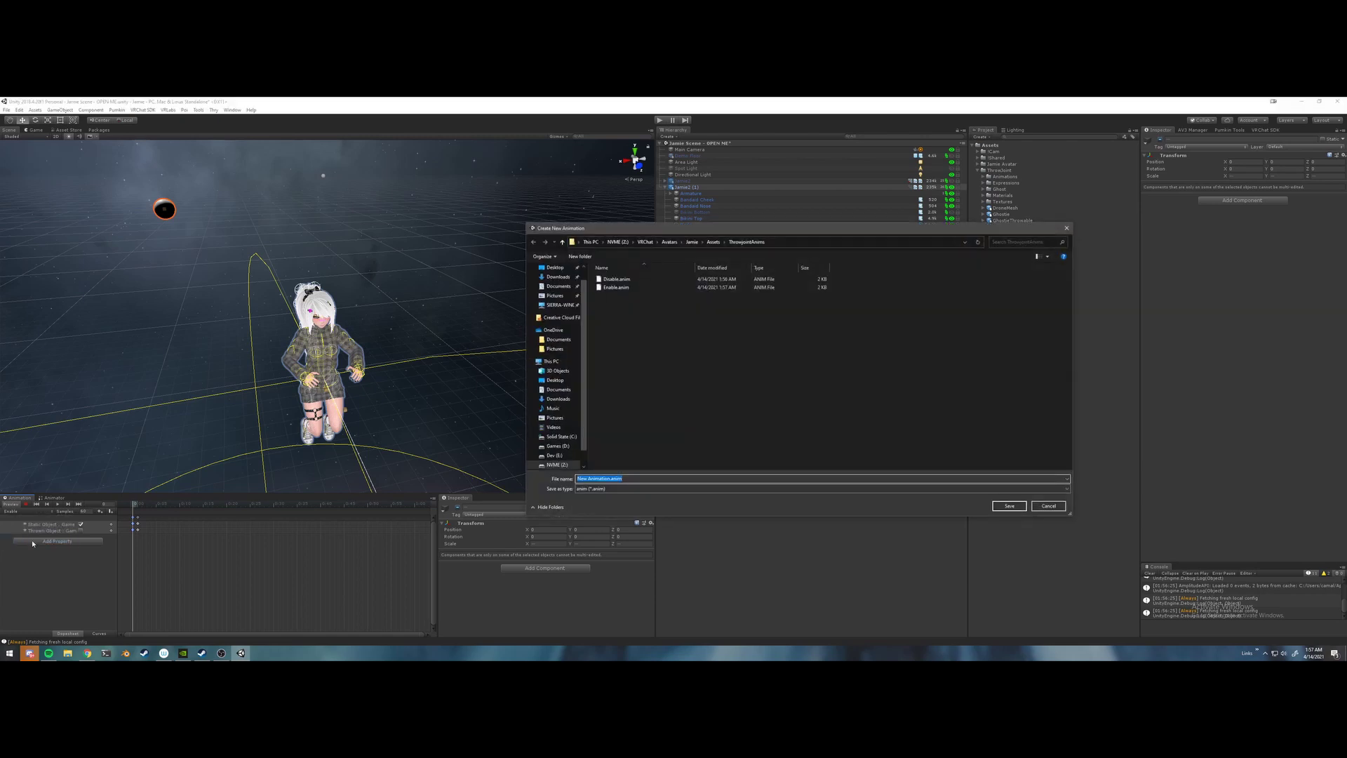
text(Throw)
key(Return)
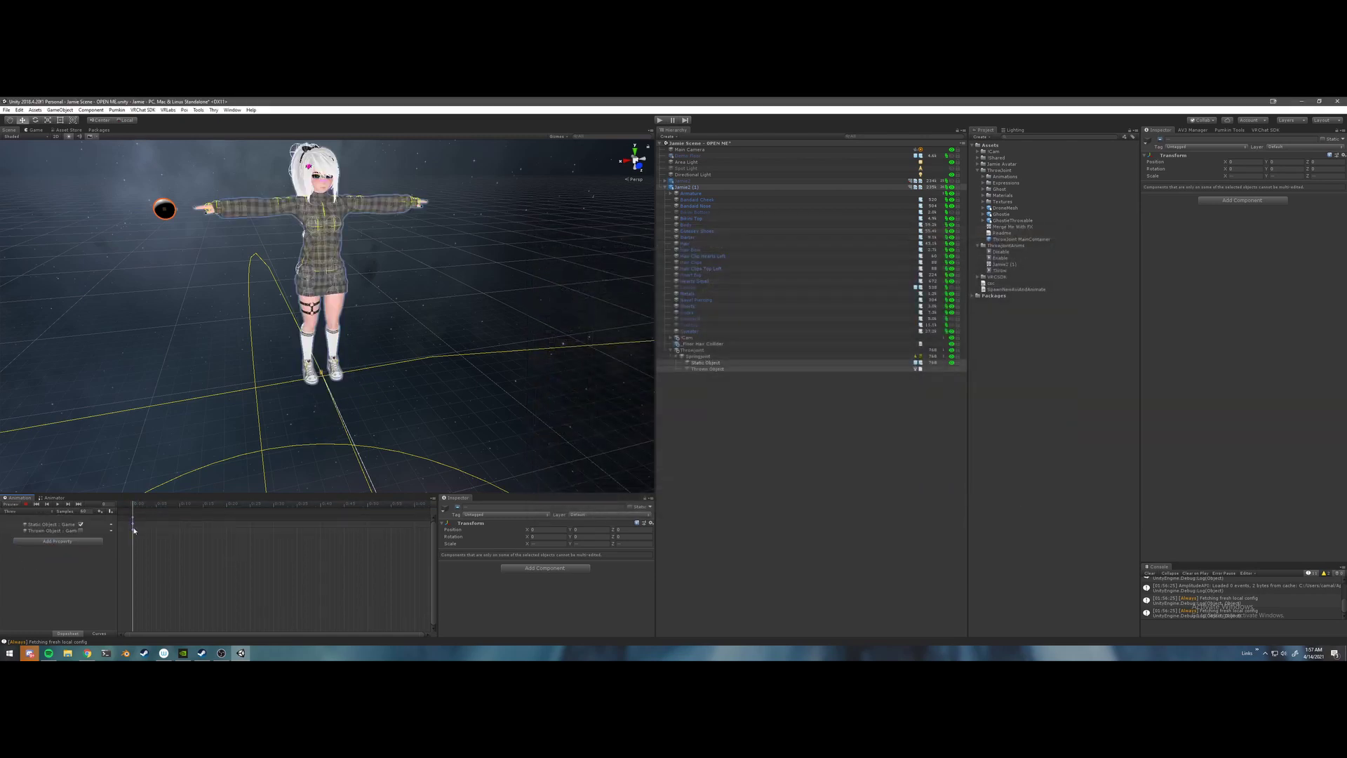
click(80, 525)
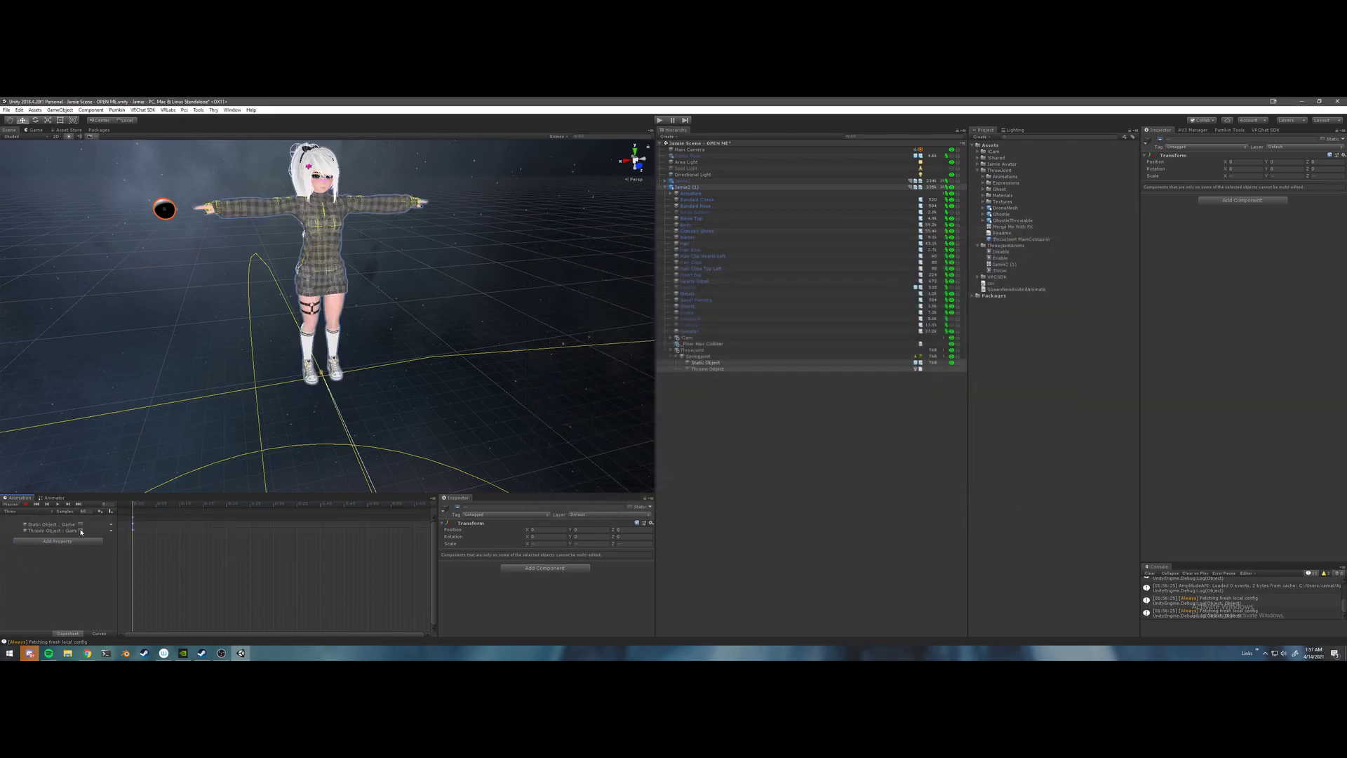
double_click(138, 519)
click(211, 554)
click(773, 418)
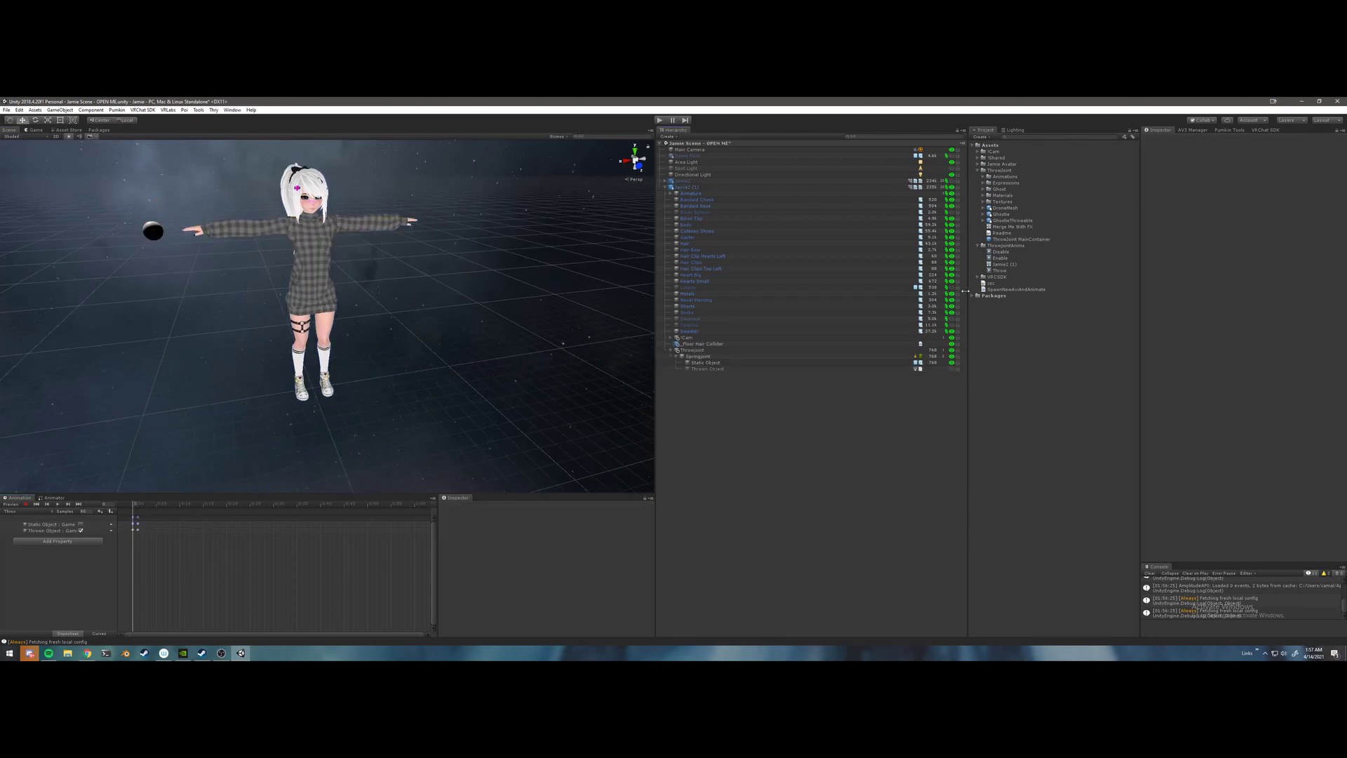
- Rename the animator controller in the ThrowjointAnims folder to FX and open the animator's state graph
click(1012, 264)
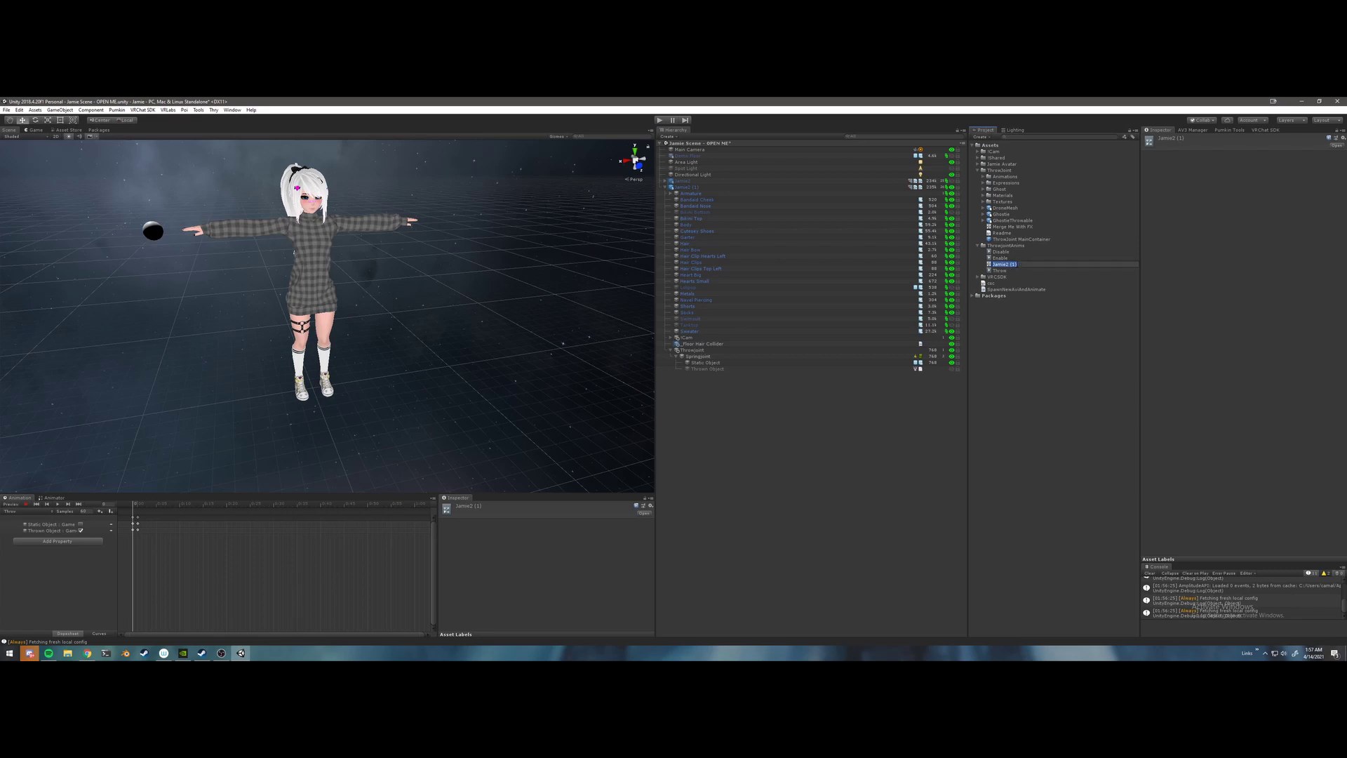
text(FX)
key(Return)
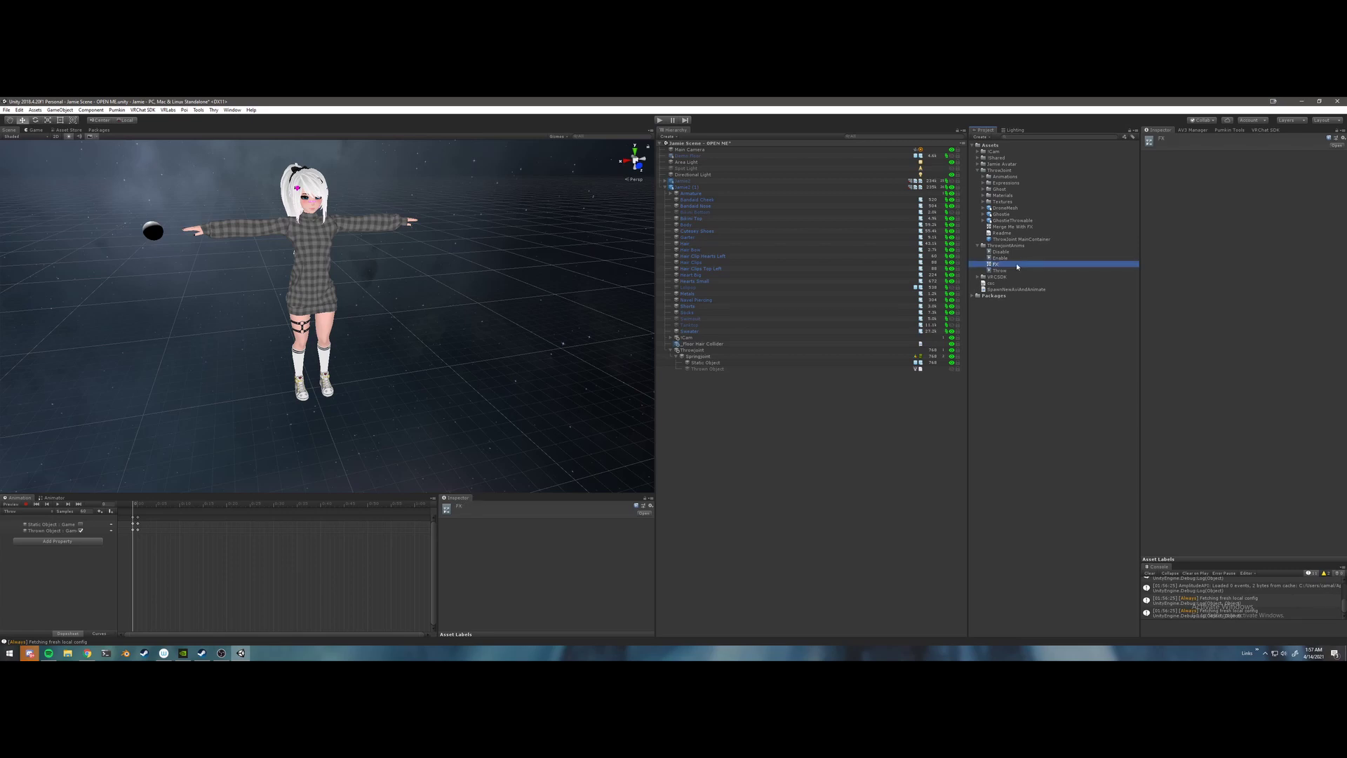
click(54, 497)
drag(69, 494, 73, 459)
middle_drag(238, 525, 271, 538)
scroll(285, 540, up, 3)
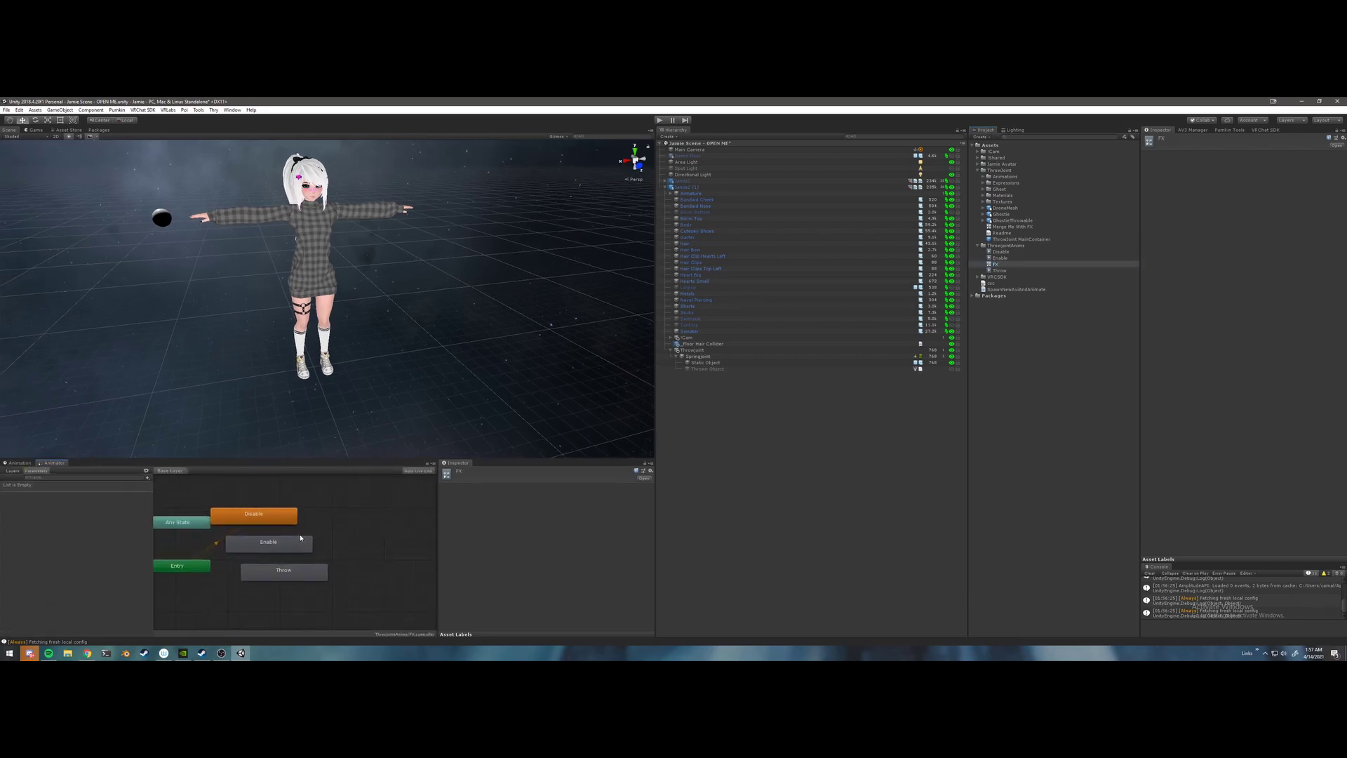
scroll(301, 538, down, 2)
- Gather the Any State, Exit and Entry nodes into one stack beside the Disable, Enable and Throw states
click(285, 524)
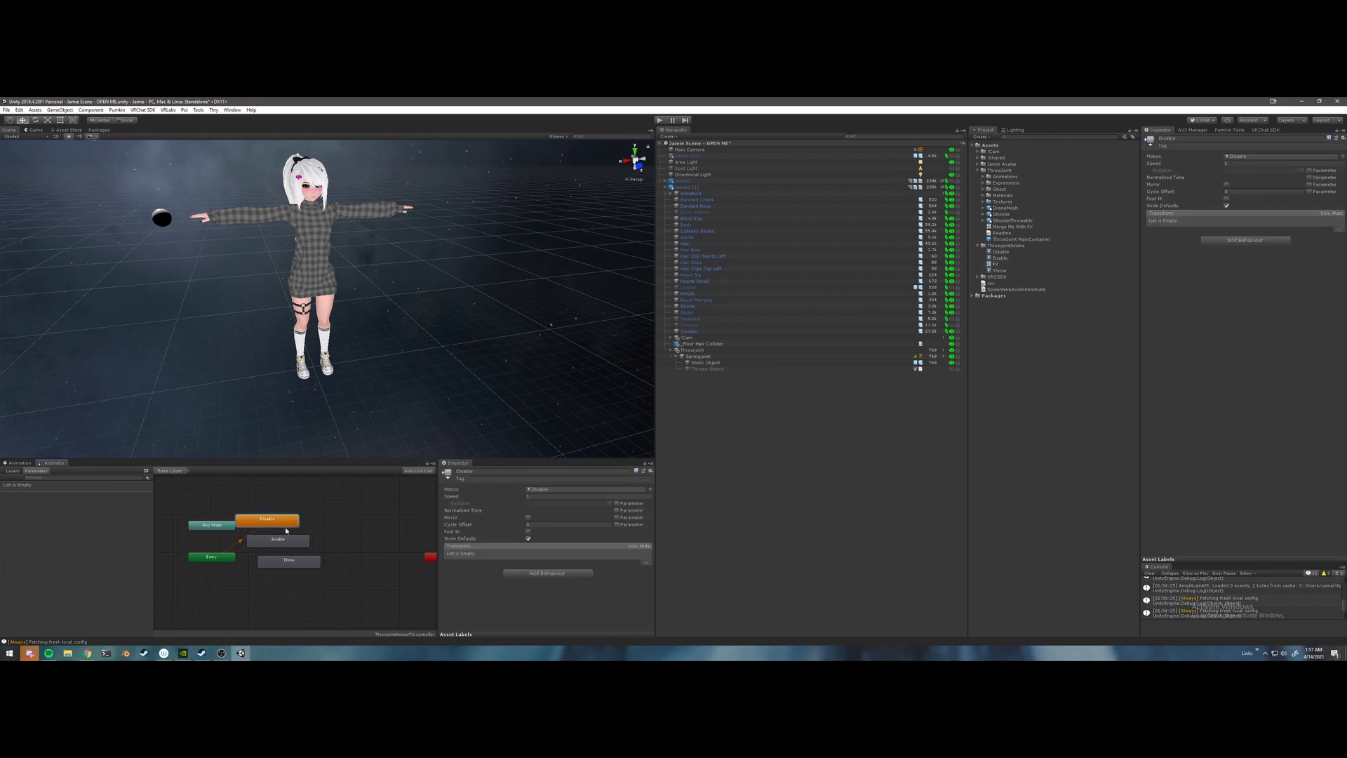
click(289, 541)
click(297, 549)
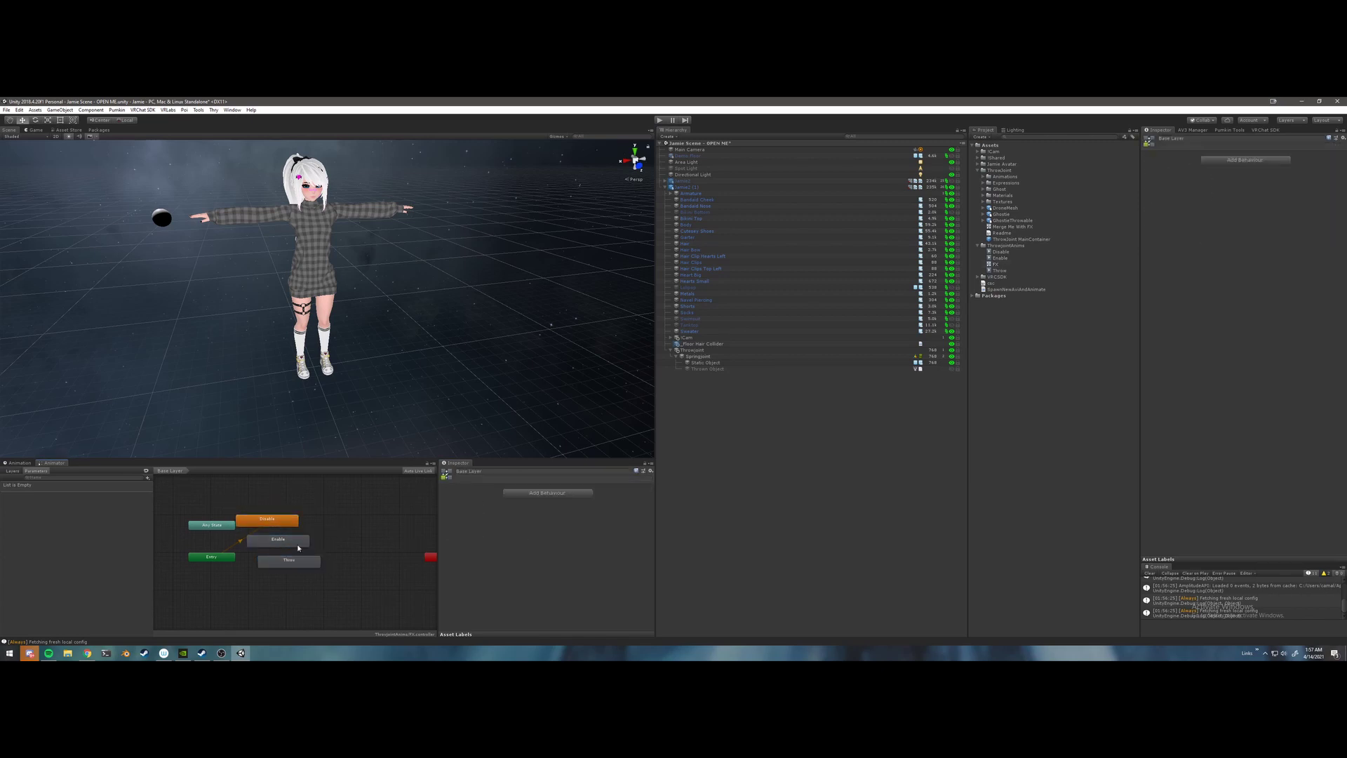
middle_drag(297, 549, 285, 537)
drag(422, 547, 132, 534)
middle_drag(172, 533, 226, 533)
mouse_move(214, 536)
mouse_down()
mouse_move(215, 551)
mouse_move(232, 536)
mouse_move(193, 546)
mouse_move(200, 529)
mouse_up()
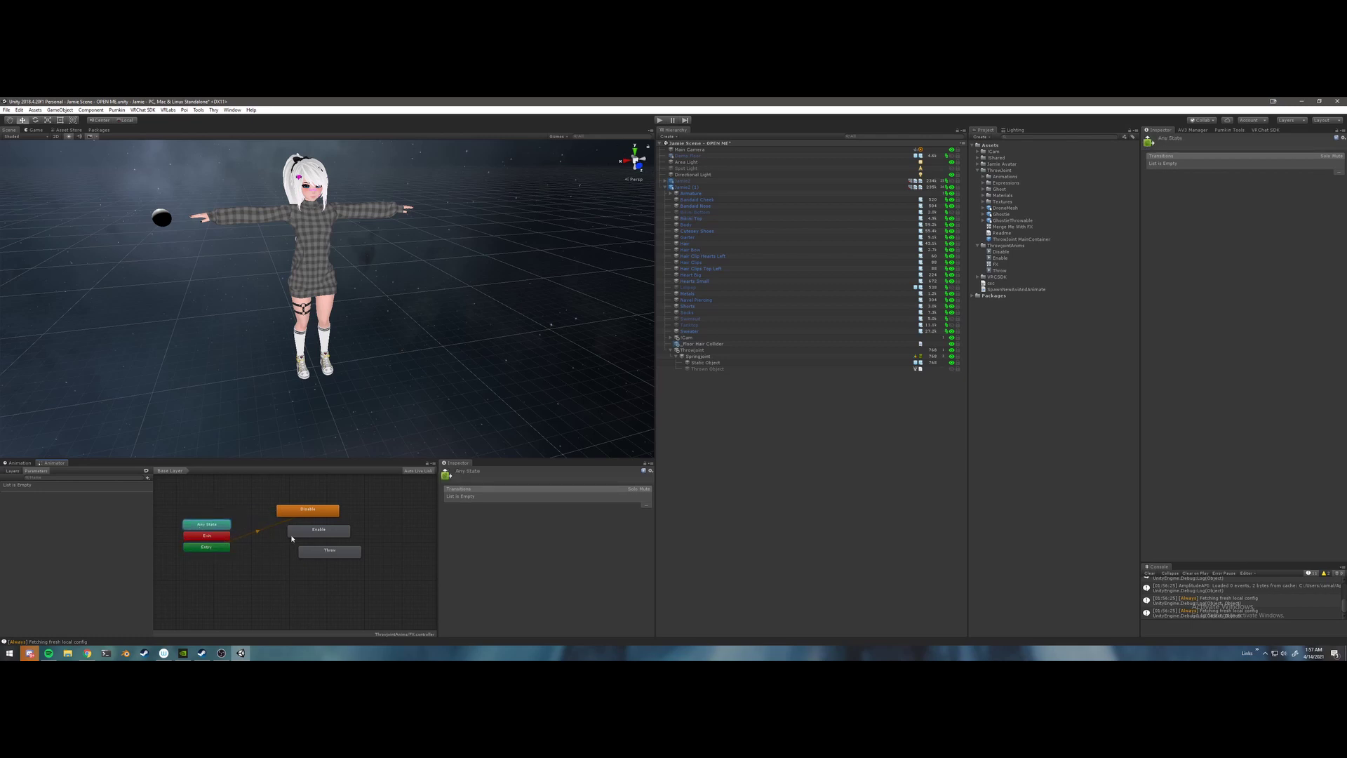
- Turn off Write Defaults for the Disable, Enable and Throw states and line them up in a column
drag(305, 484, 329, 568)
middle_drag(352, 522, 361, 505)
drag(332, 513, 343, 596)
mouse_move(322, 550)
mouse_down()
mouse_move(318, 562)
mouse_move(313, 540)
mouse_up()
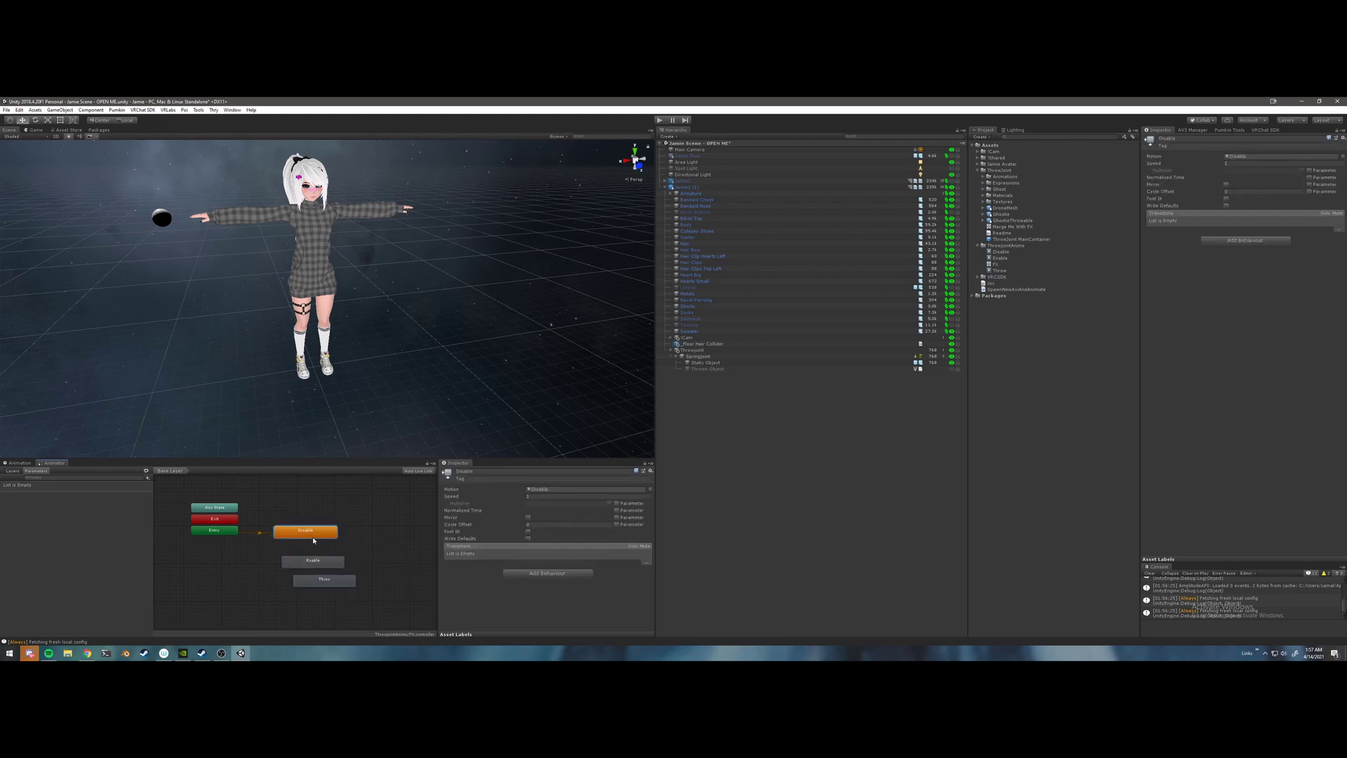
middle_drag(318, 543, 314, 536)
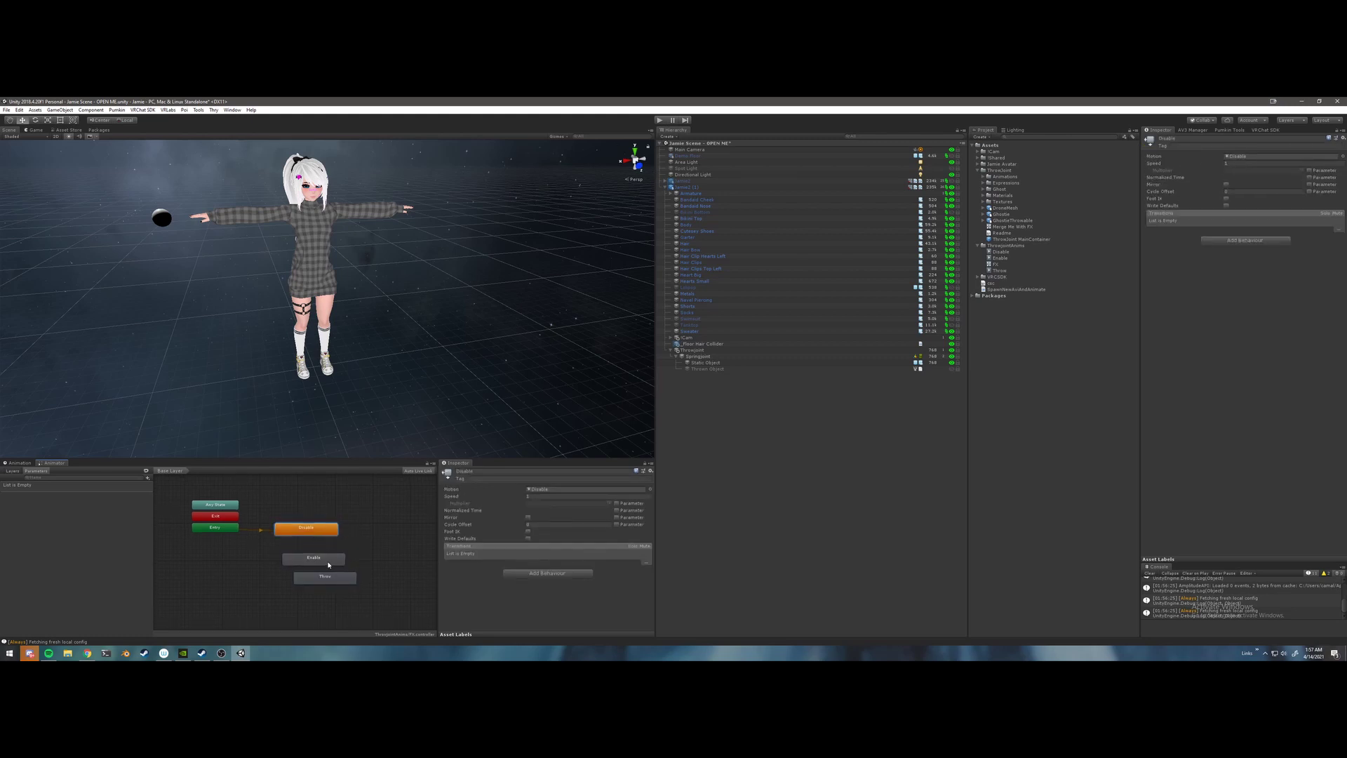
drag(327, 561, 303, 576)
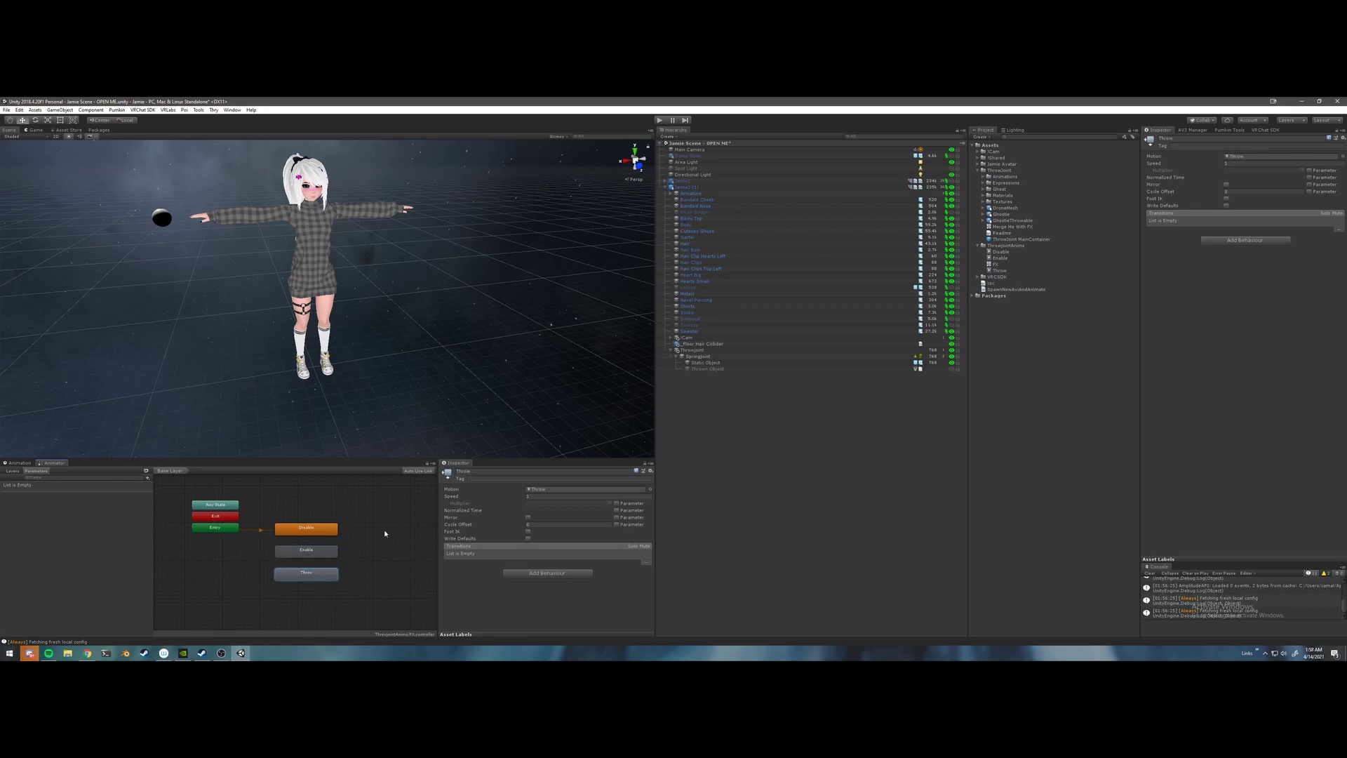
- Examine the Write Defaults setting of the Disable, Enable and Throw states together
shift+click(324, 532)
shift+click(324, 551)
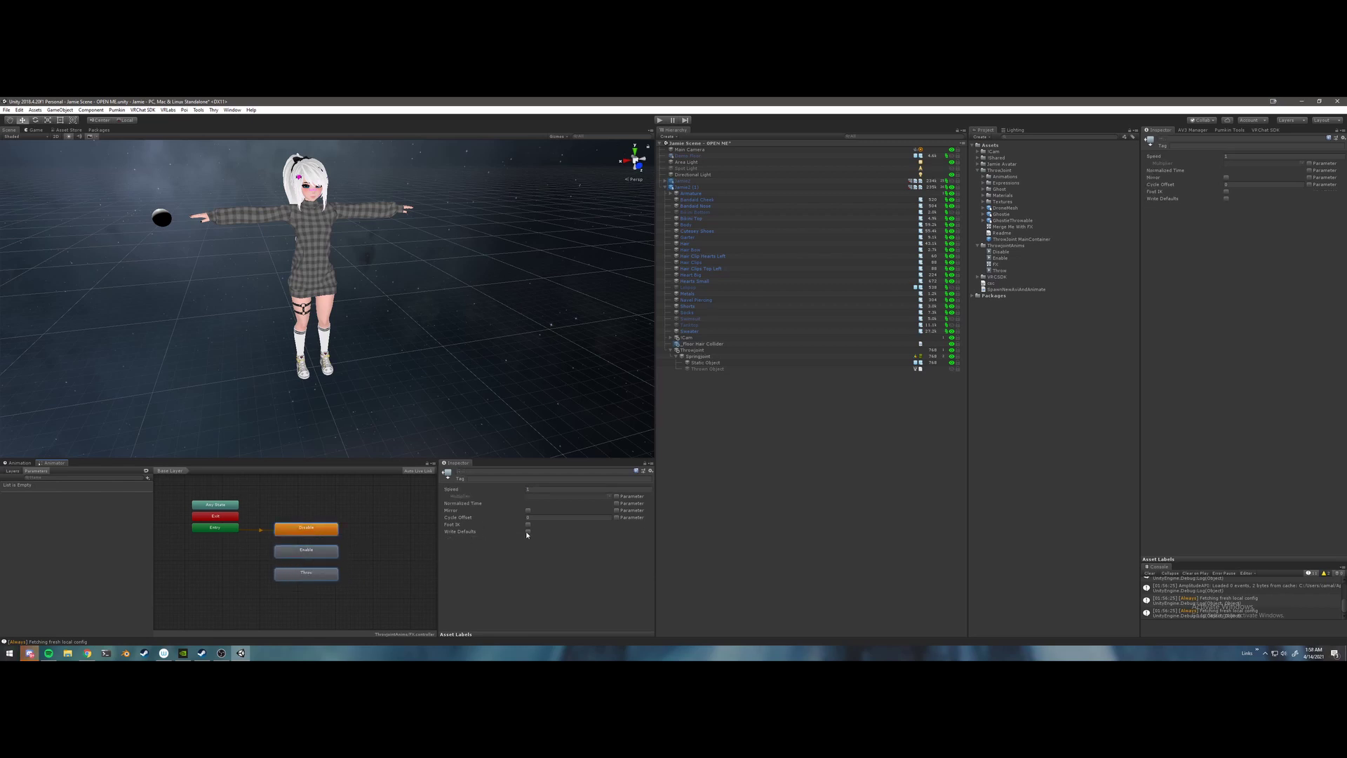
click(384, 557)
- Place Any State beside the state column and create transitions from it to Disable, Enable and Throw
drag(238, 510, 229, 556)
right_click(228, 554)
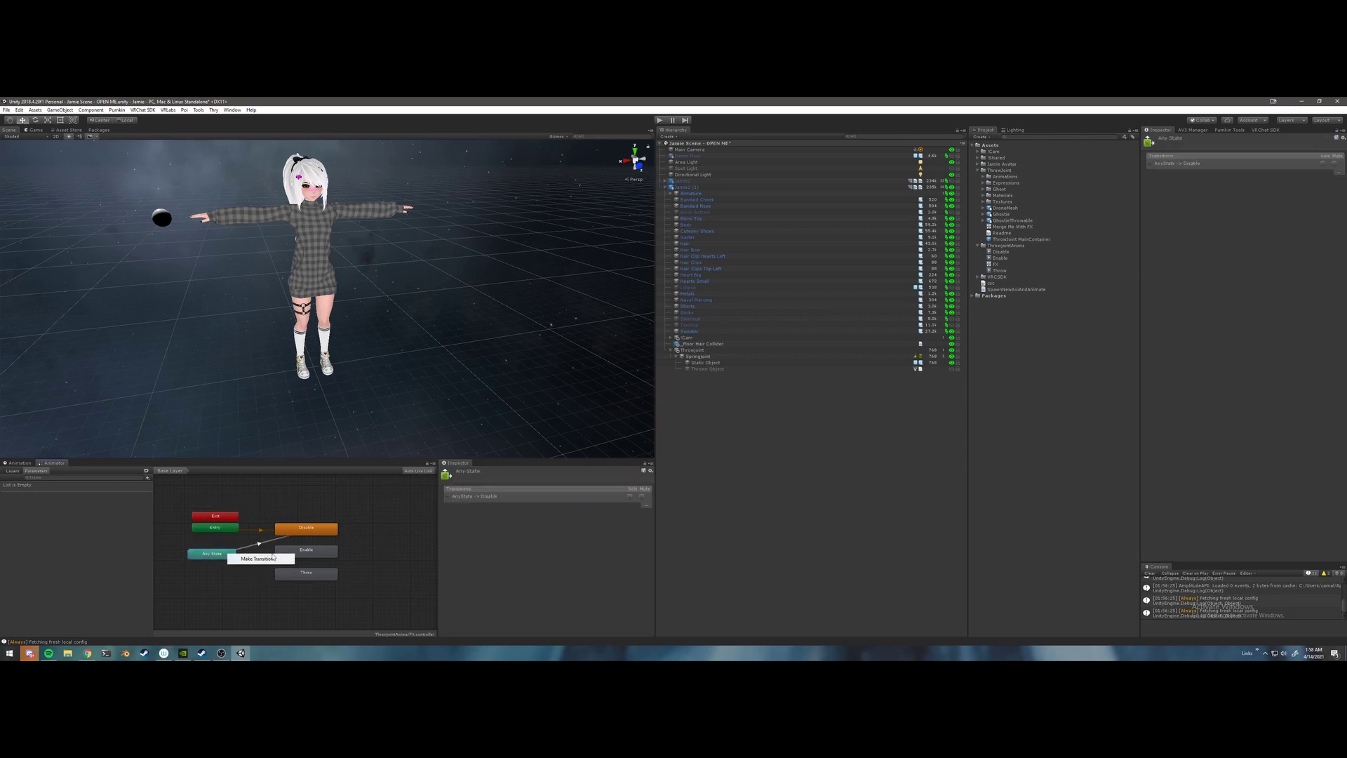
click(260, 557)
click(306, 550)
right_click(233, 553)
click(267, 558)
click(306, 573)
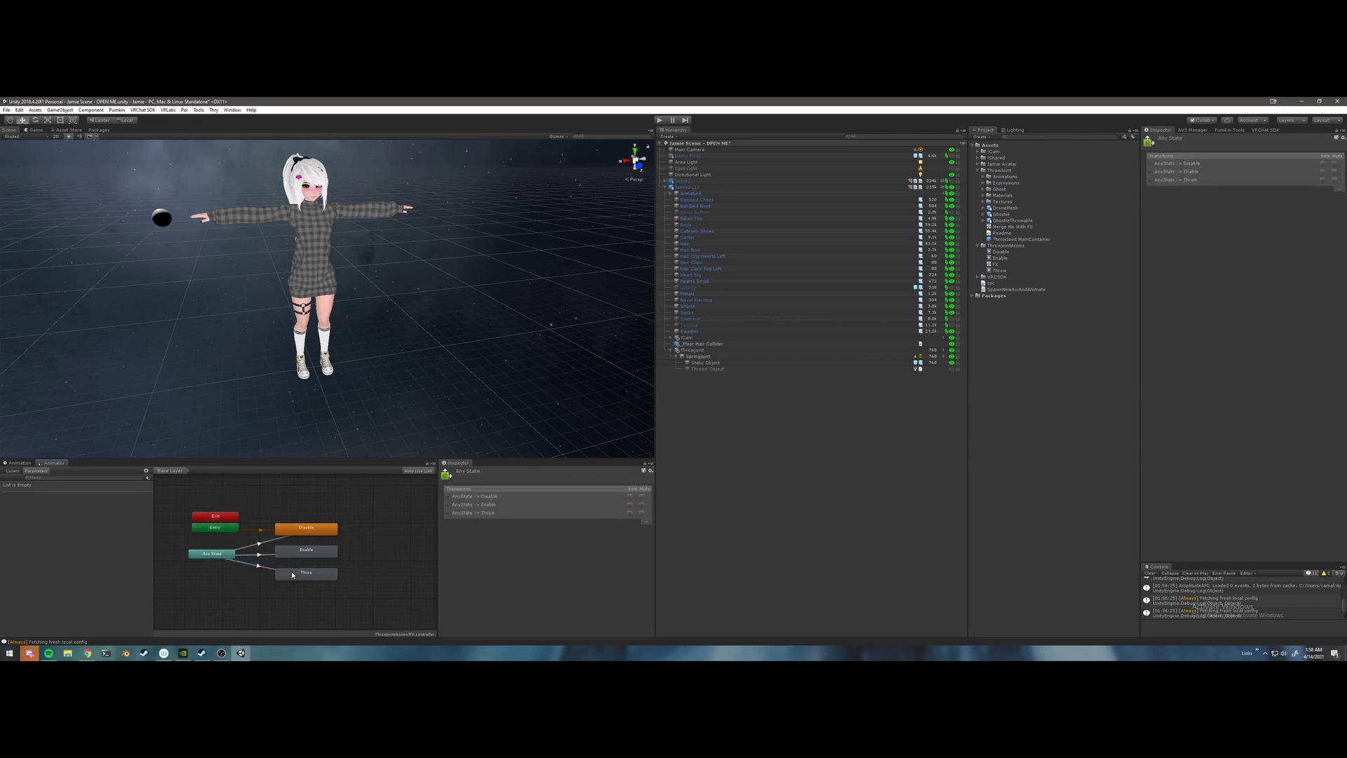
- Move Entry and Exit above Disable, and turn on Write Defaults for the Disable, Enable and Throw states
drag(228, 528, 322, 506)
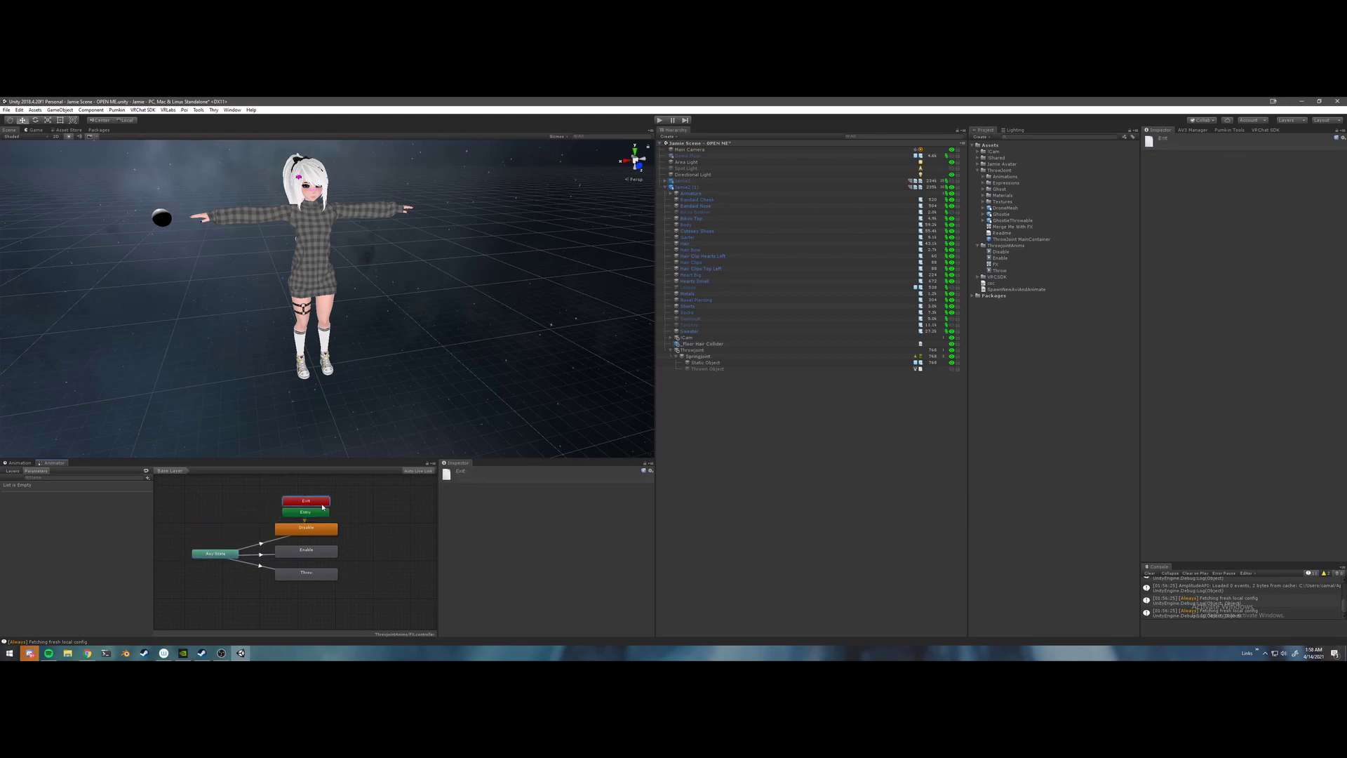
click(324, 534)
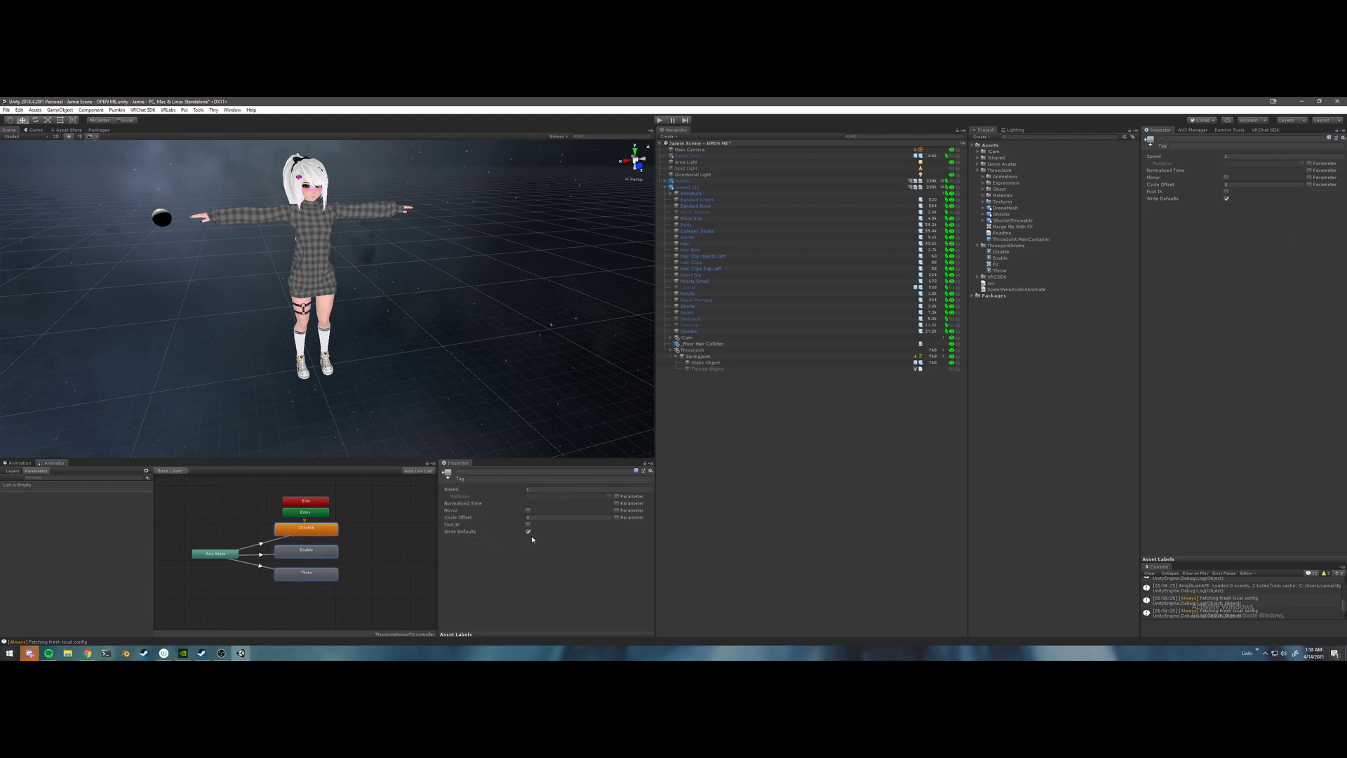
click(431, 546)
click(301, 534)
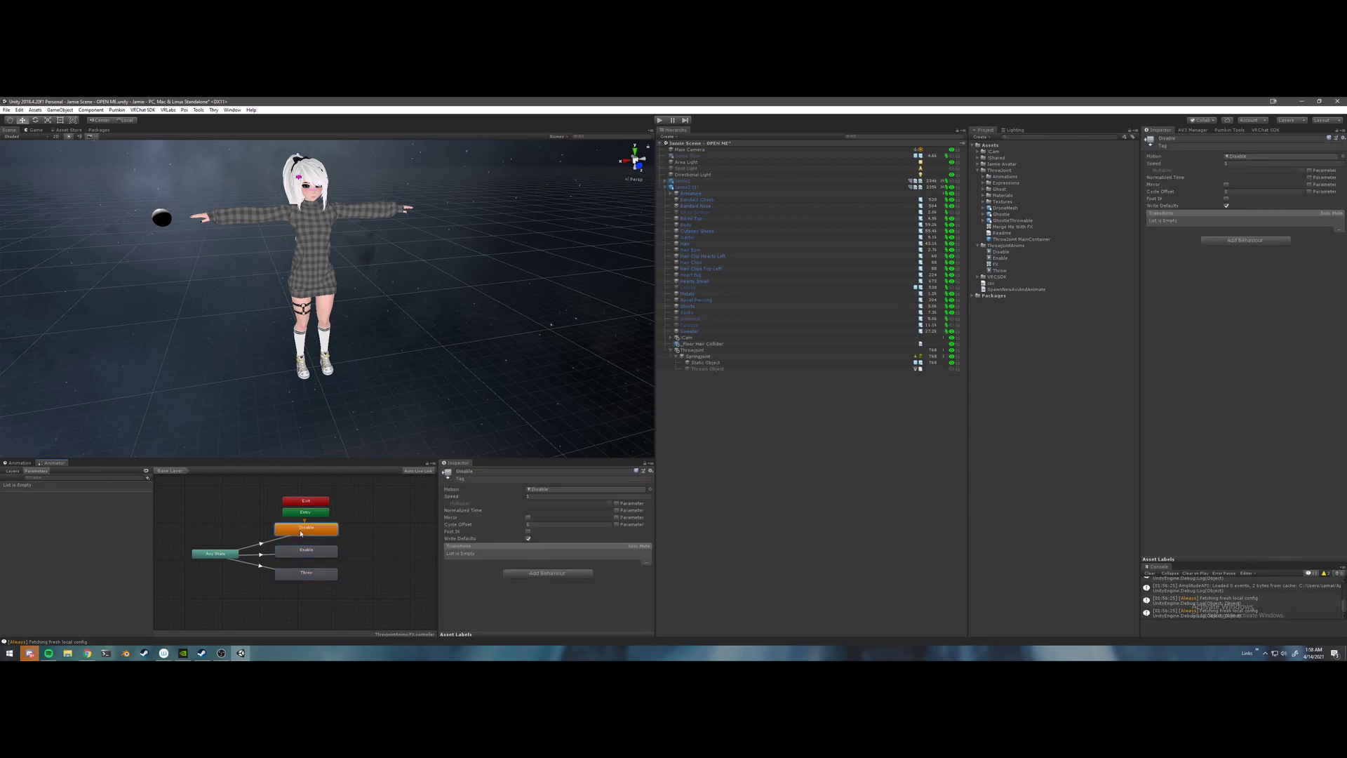
- Delete the three transitions from Any State to Disable, Enable and Throw
drag(215, 554, 222, 553)
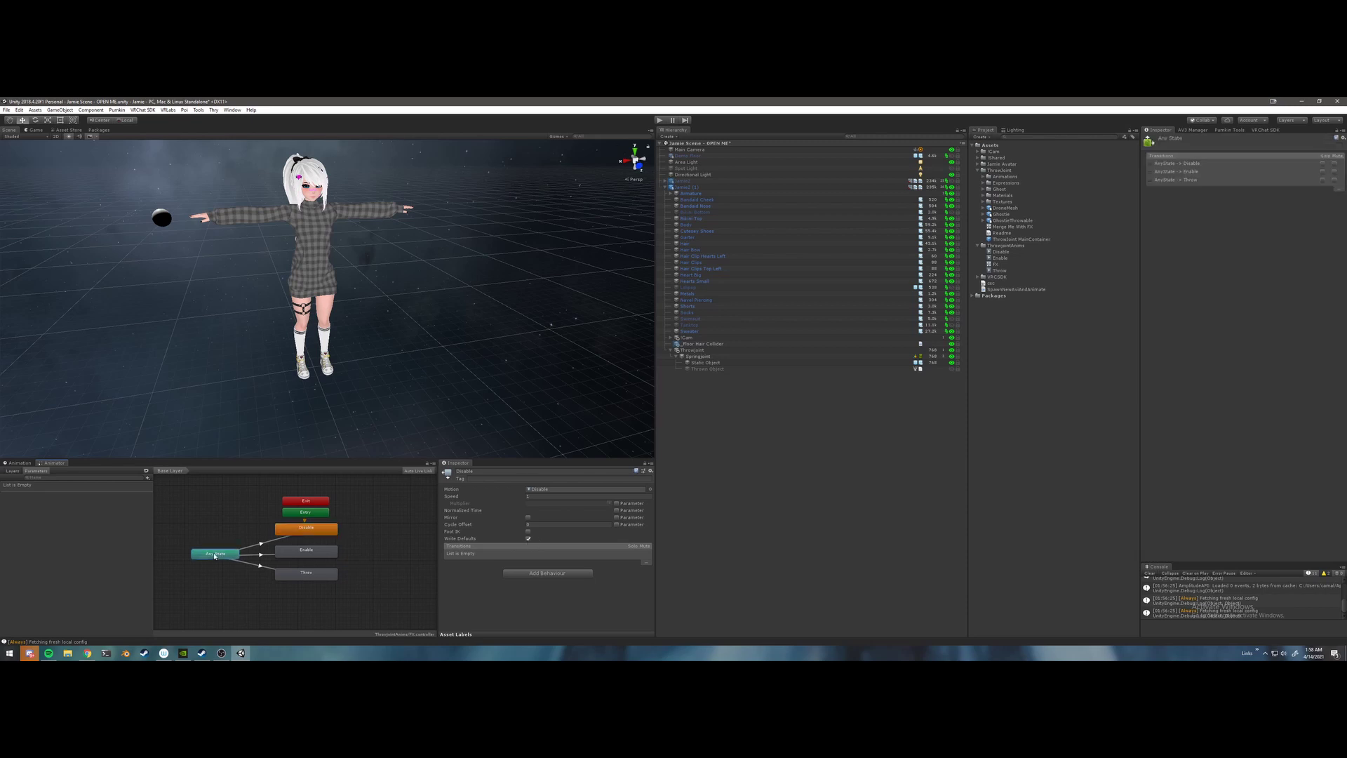
click(270, 546)
click(232, 556)
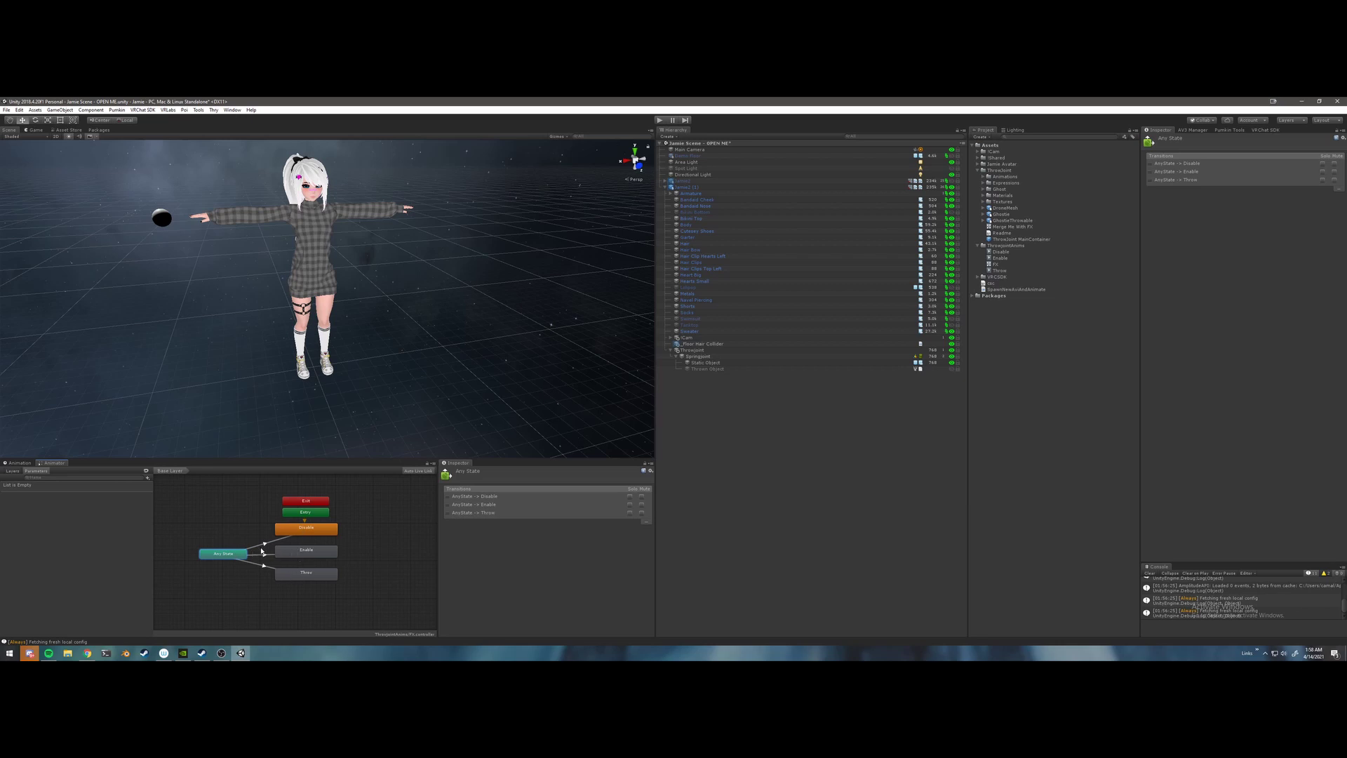
click(265, 543)
key(Delete)
click(263, 554)
key(Delete)
click(263, 564)
key(Delete)
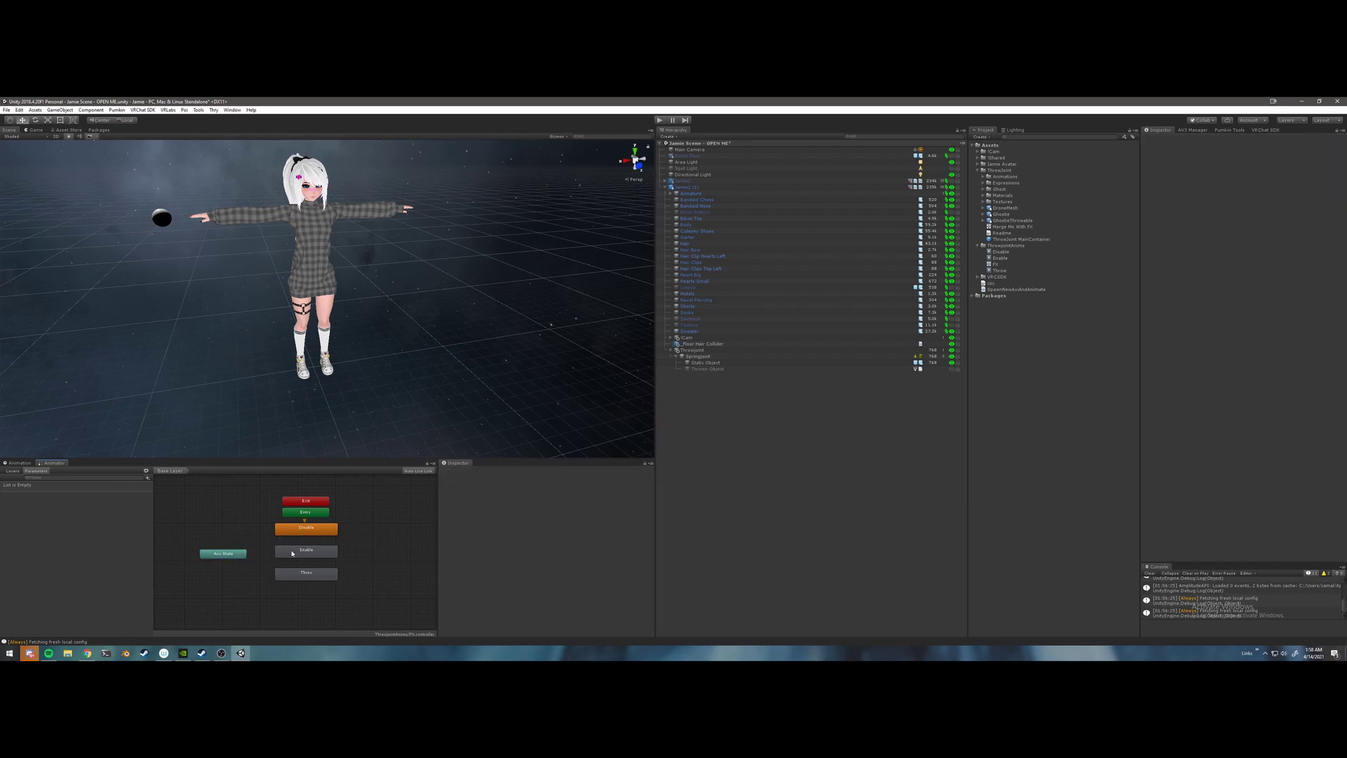
- Place Entry and Any State on opposite sides above Disable and create a transition from Any State to Disable
drag(243, 555, 369, 516)
middle_drag(350, 505, 344, 514)
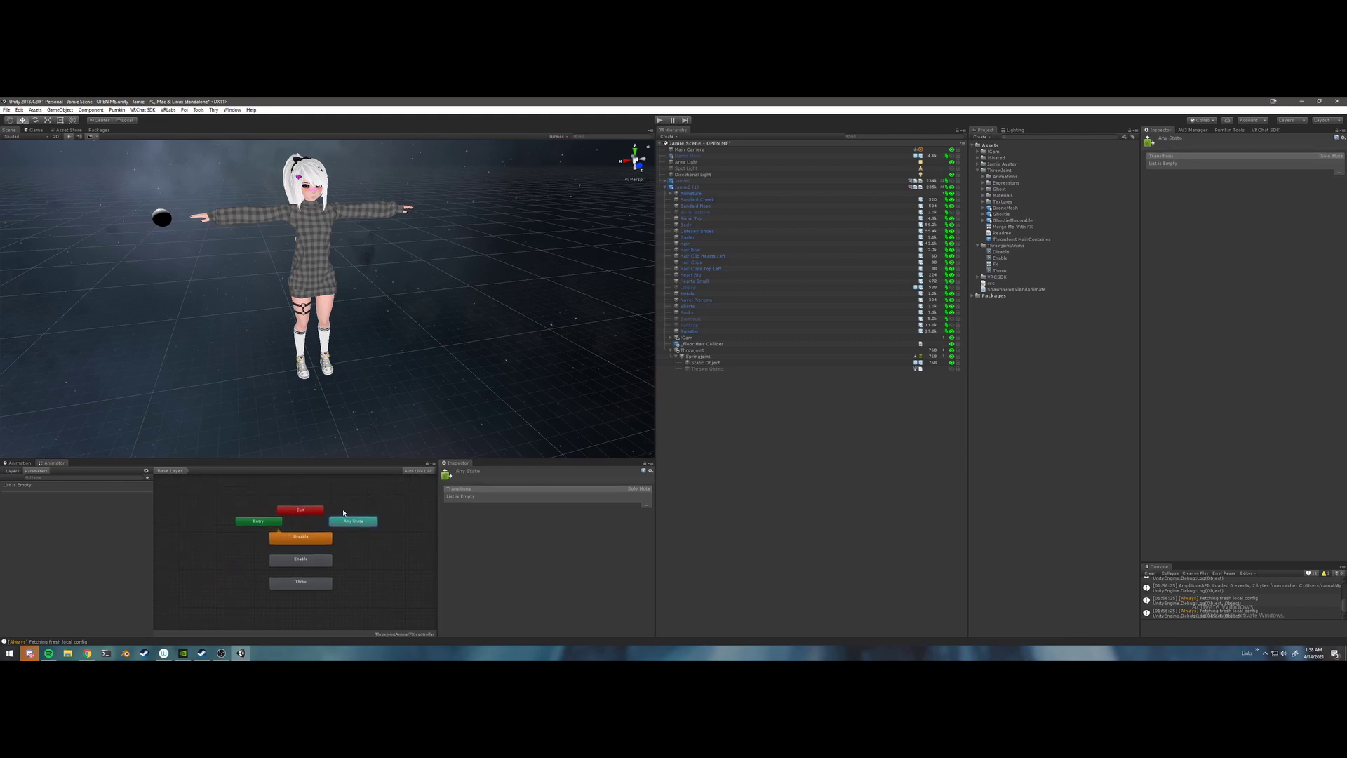
scroll(344, 523, up, 3)
right_click(342, 521)
click(357, 526)
click(297, 539)
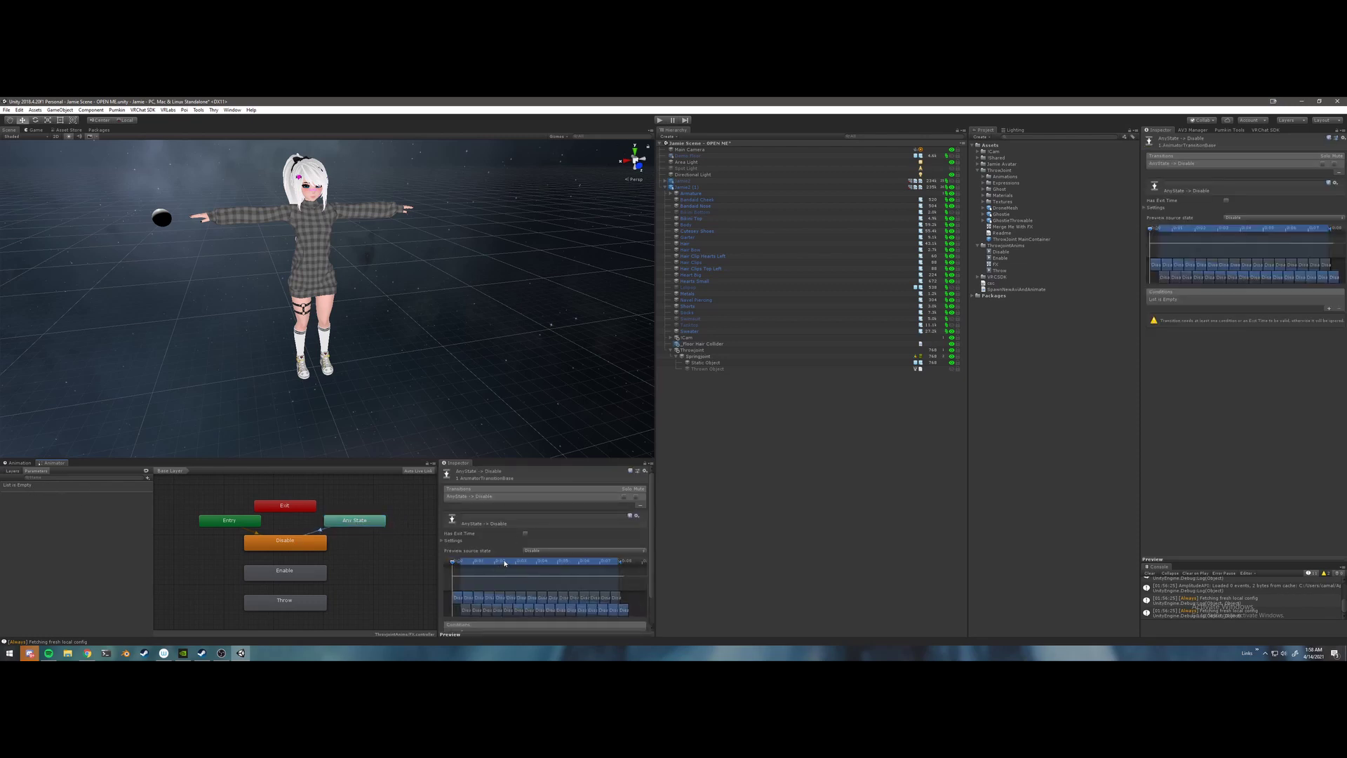
- Set the Any State to Disable transition's duration to 0 and turn off Can Transition To Self
click(450, 540)
scroll(462, 548, down, 1)
click(540, 538)
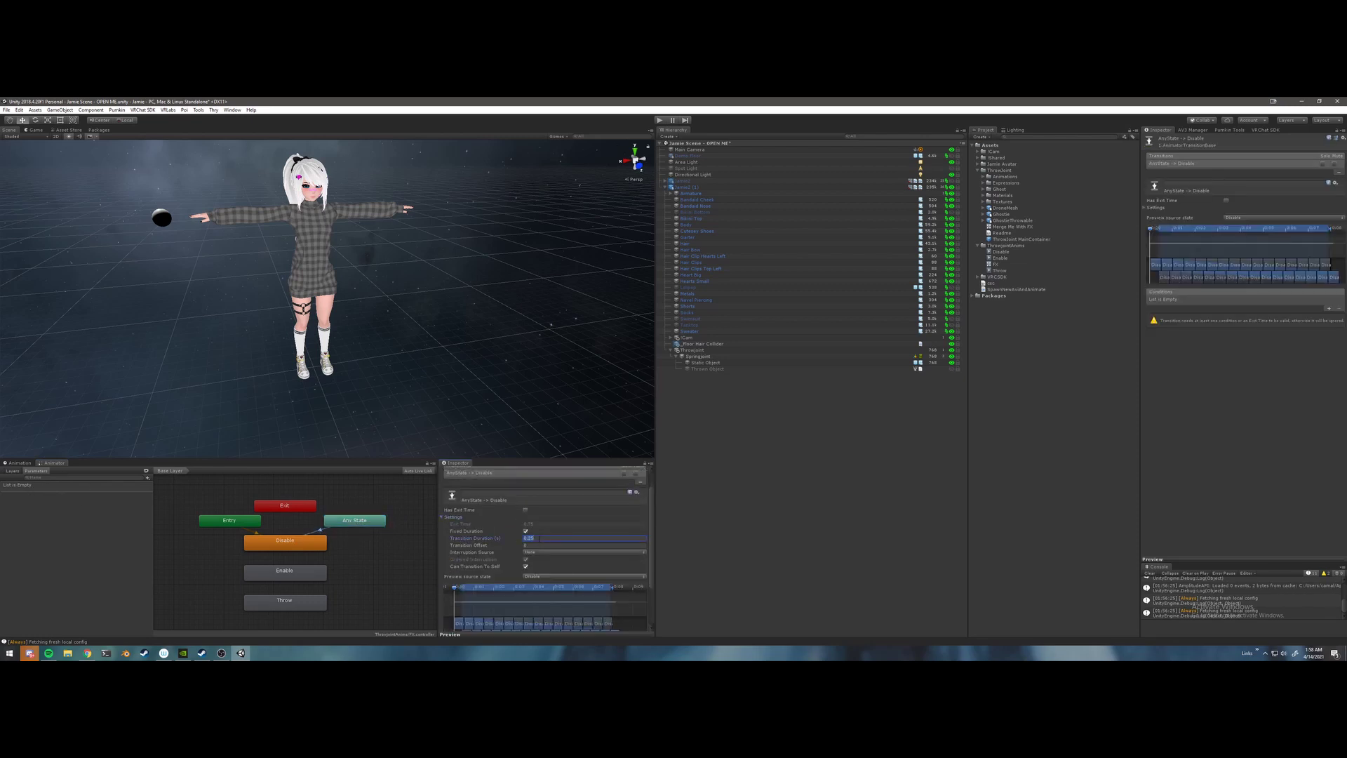
text(0)
click(526, 566)
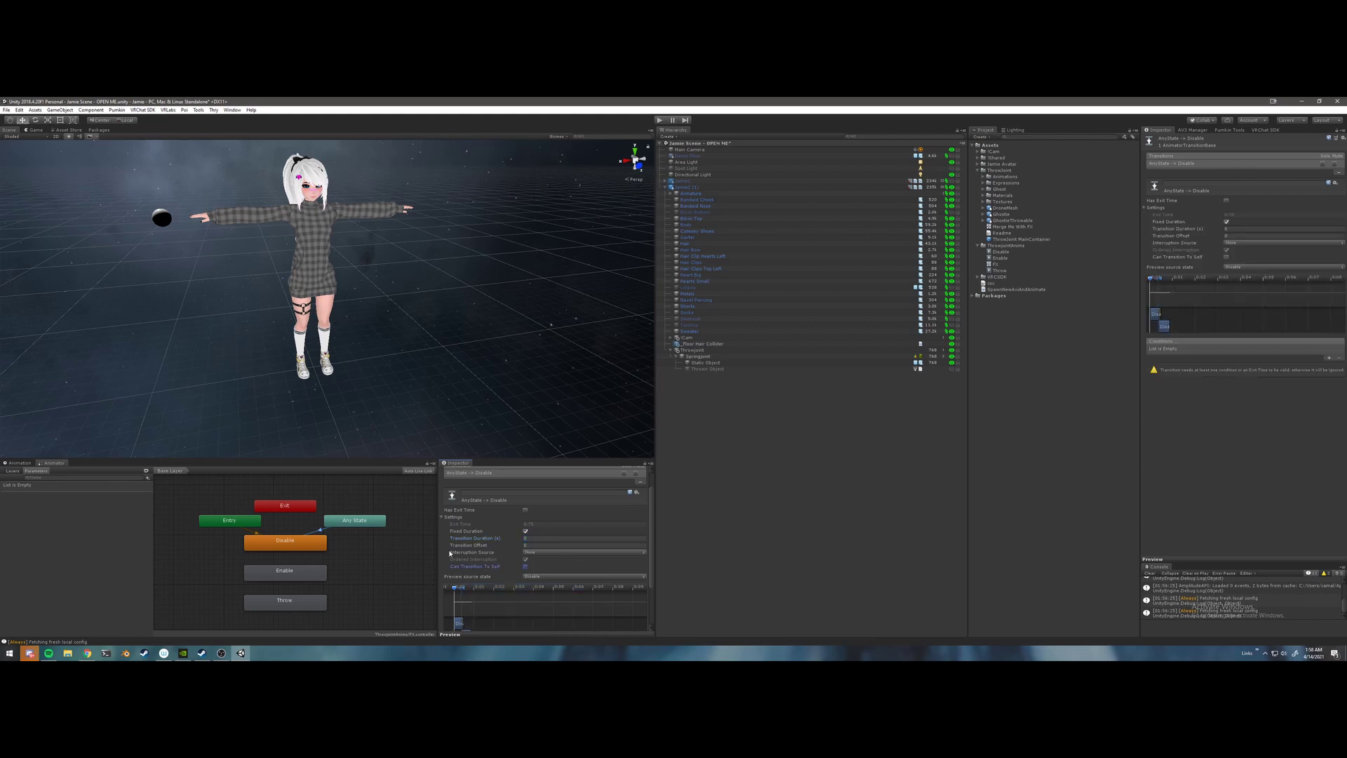
scroll(332, 516, down, 3)
drag(275, 520, 338, 514)
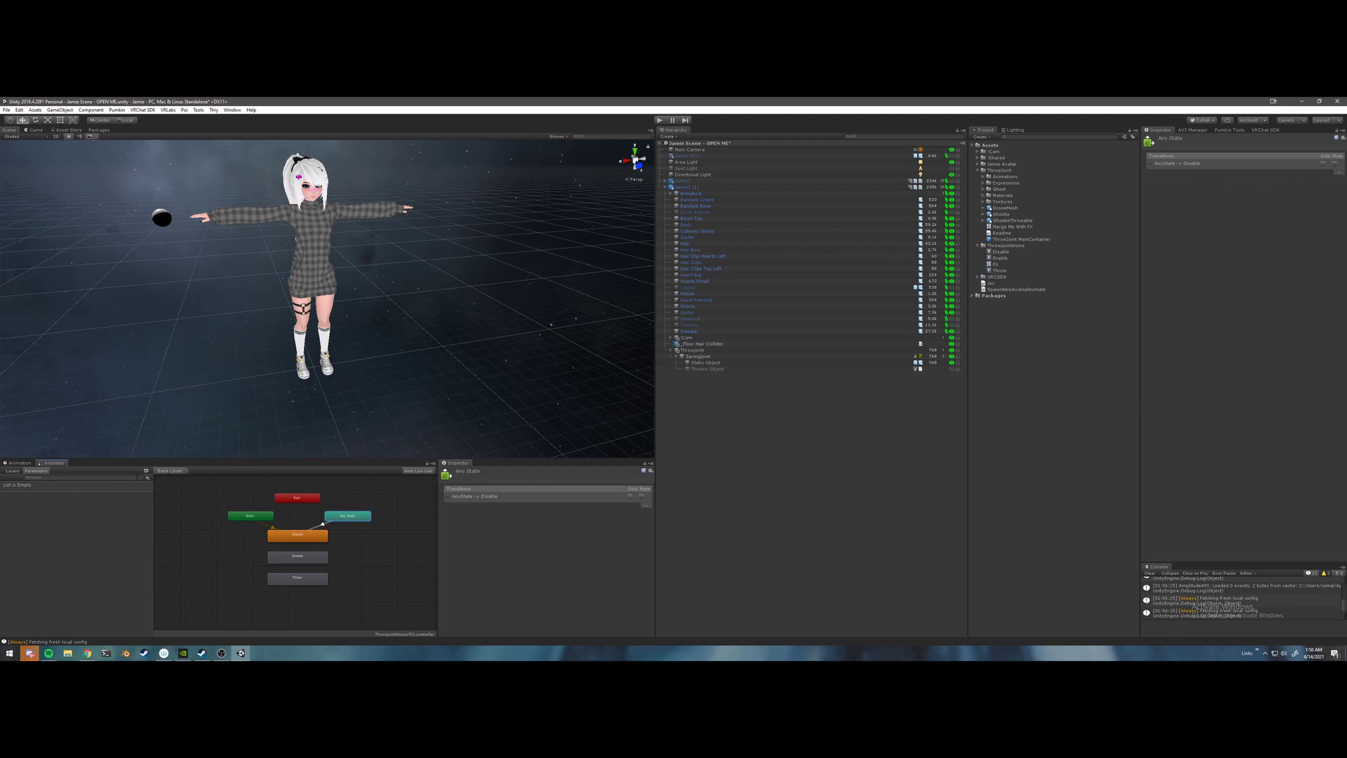
- Add an Int parameter named GestureRight and a Bool parameter named TJEnabled to the animator controller
click(148, 480)
click(157, 495)
text(GestureRight)
key(Return)
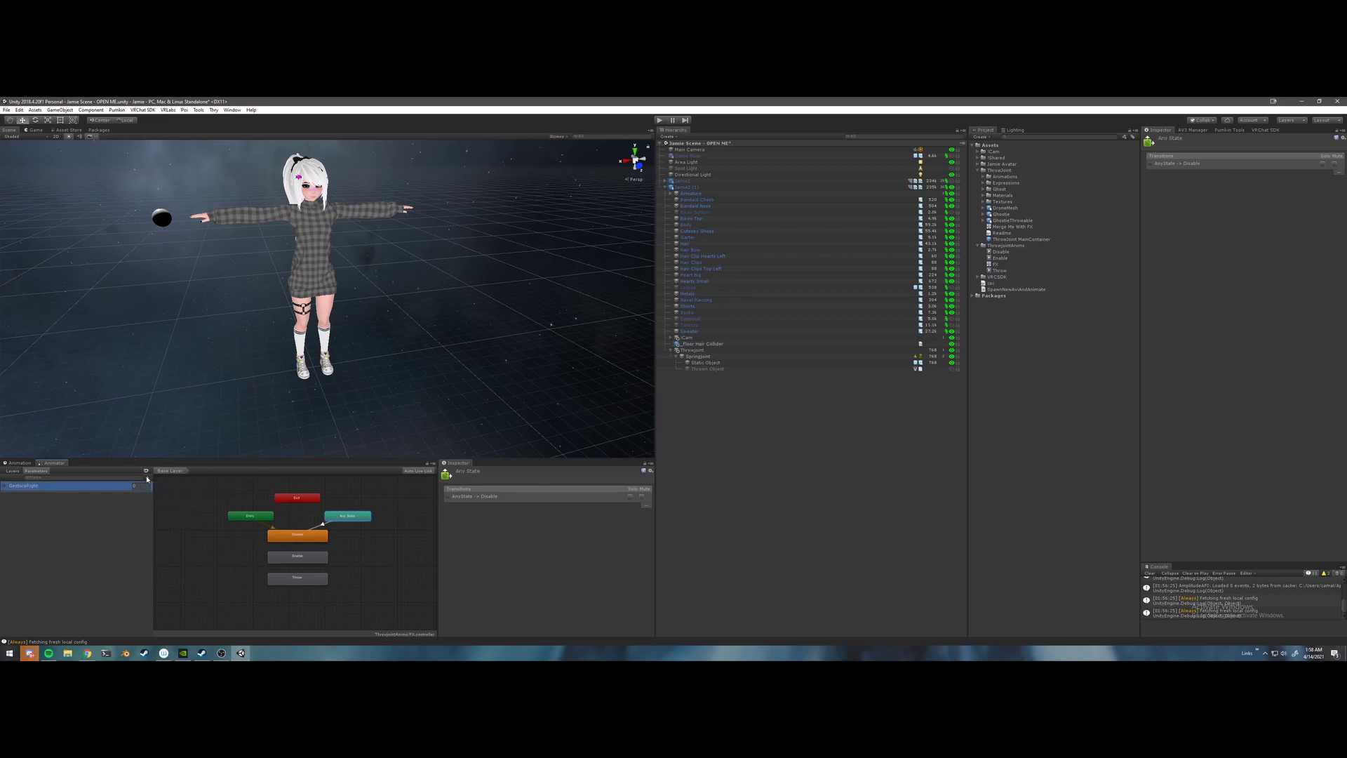
click(148, 479)
click(156, 504)
text(TJEnab)
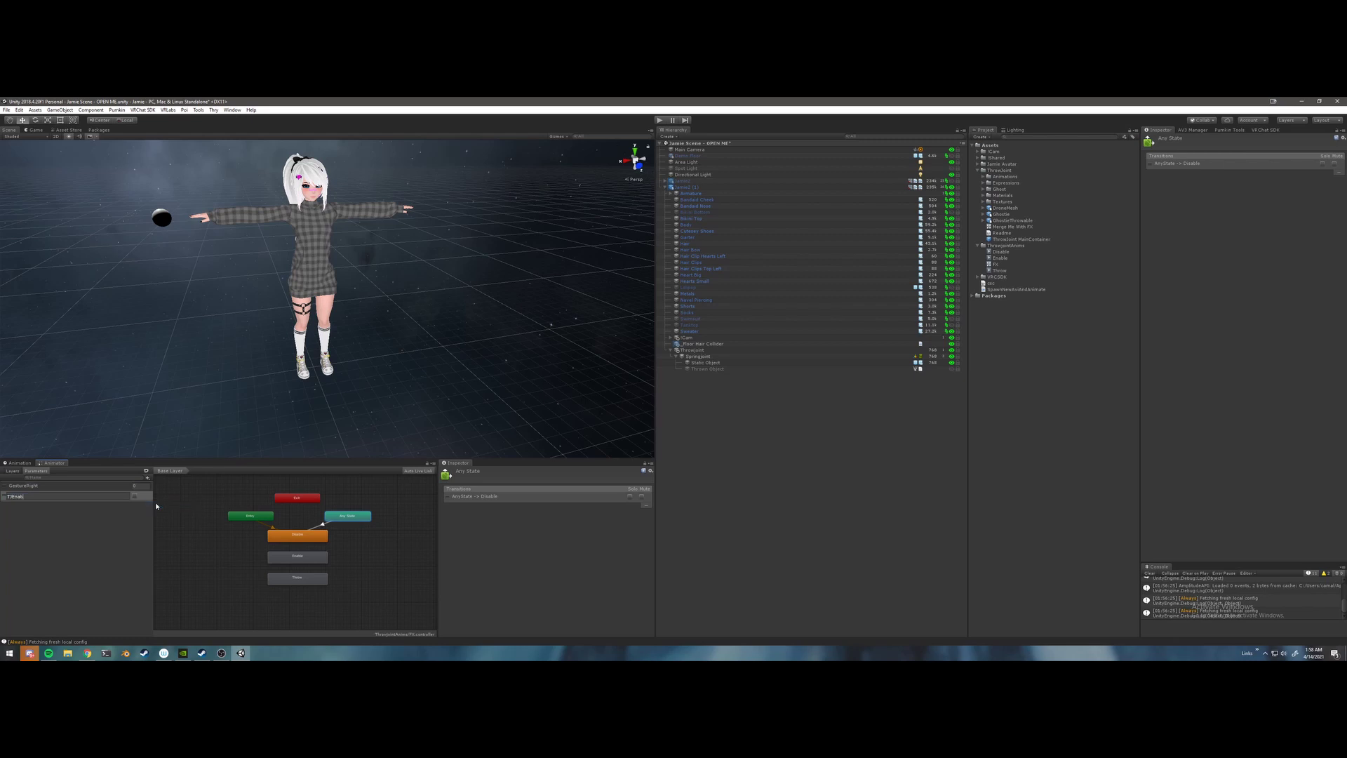
text(led)
key(Return)
- Add a condition to the Any State to Disable transition requiring TJEnabled to be false
click(315, 527)
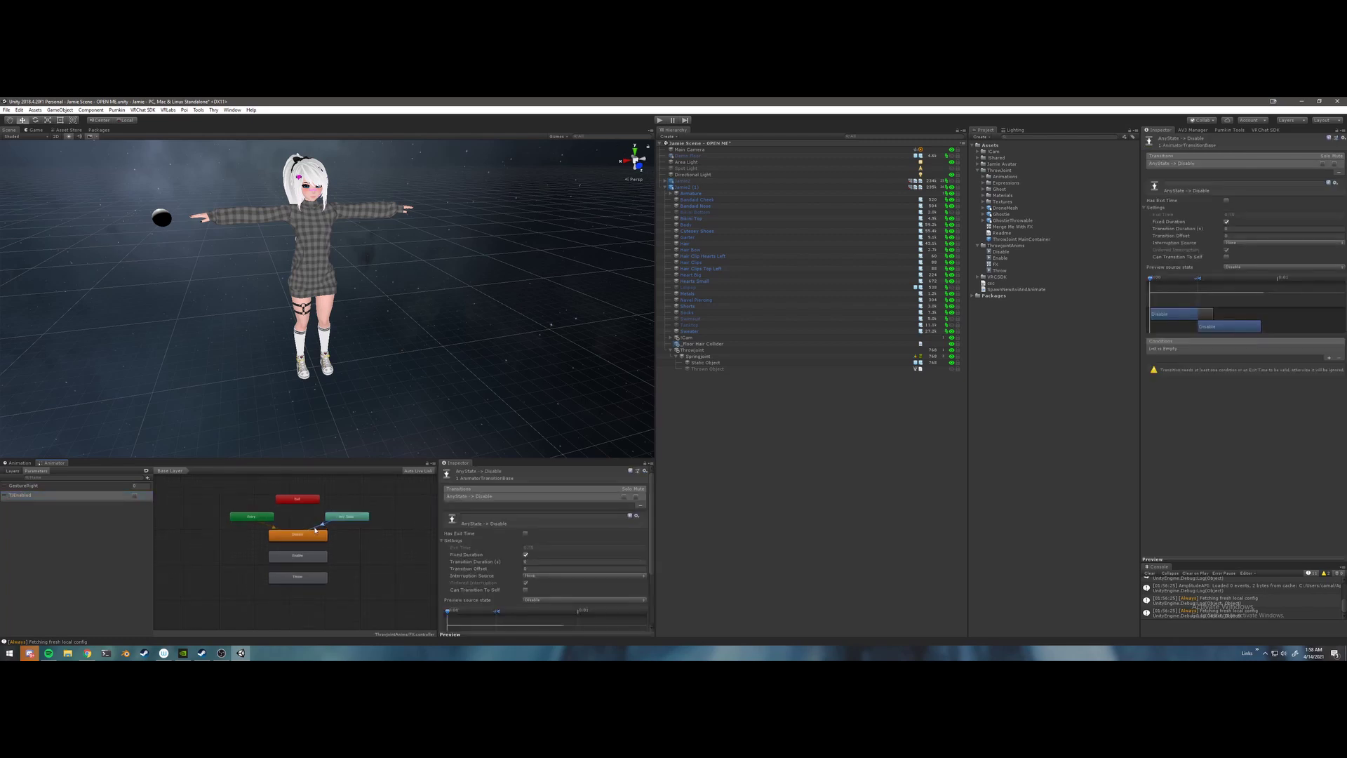
drag(493, 459, 493, 254)
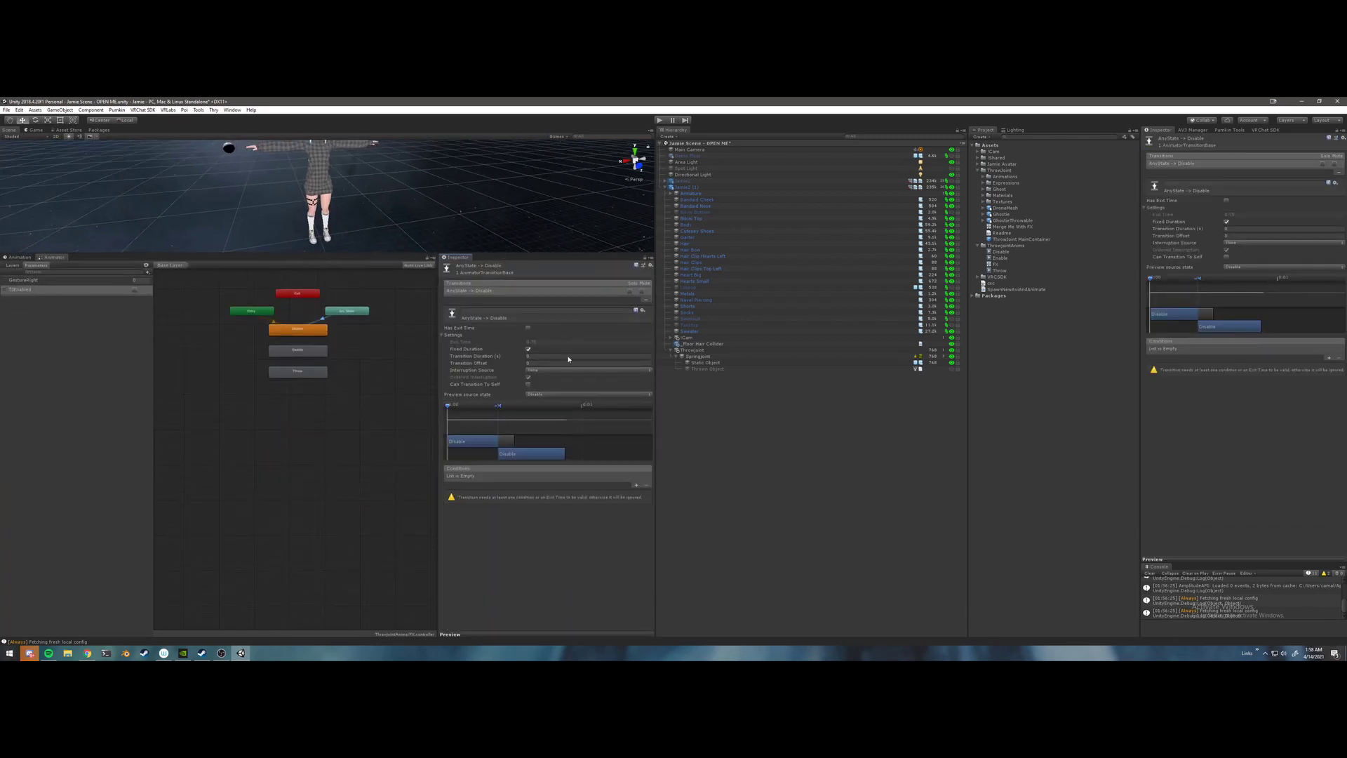
click(637, 484)
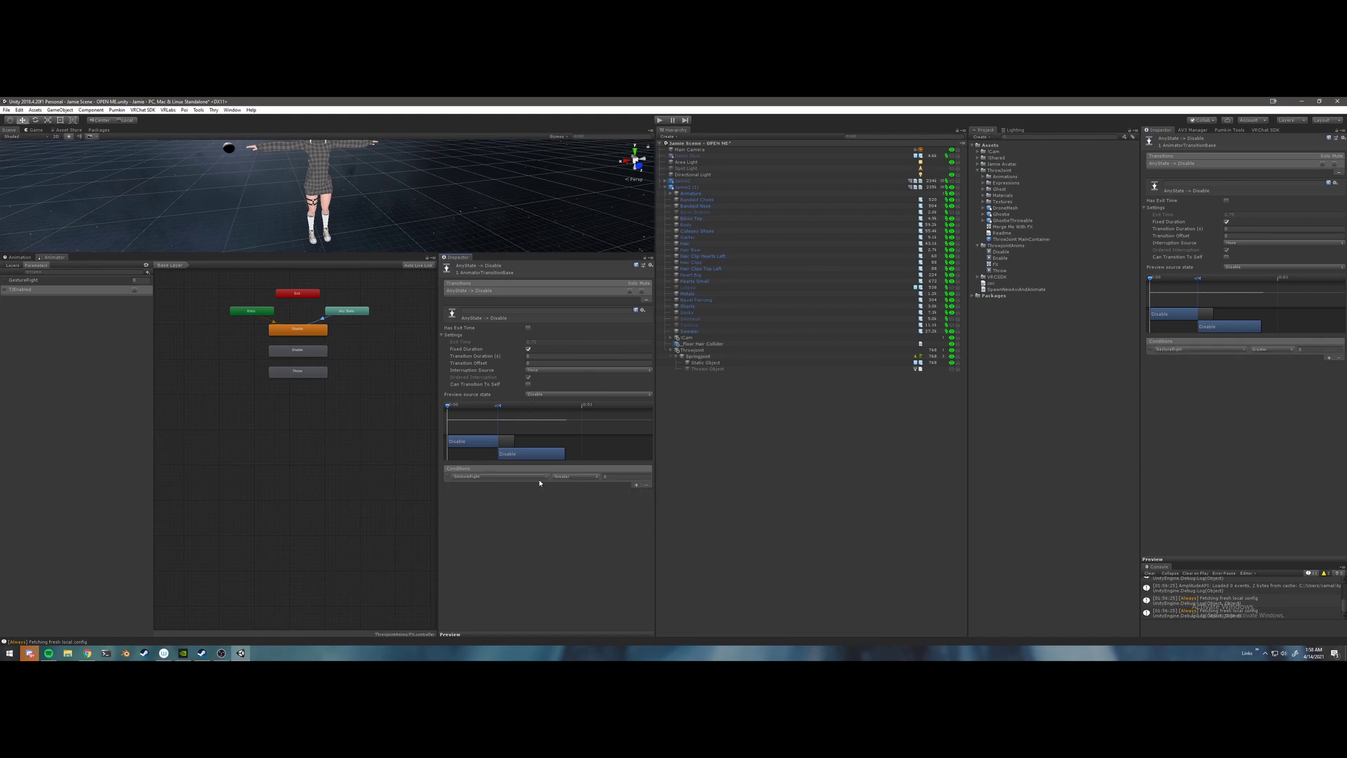
click(575, 476)
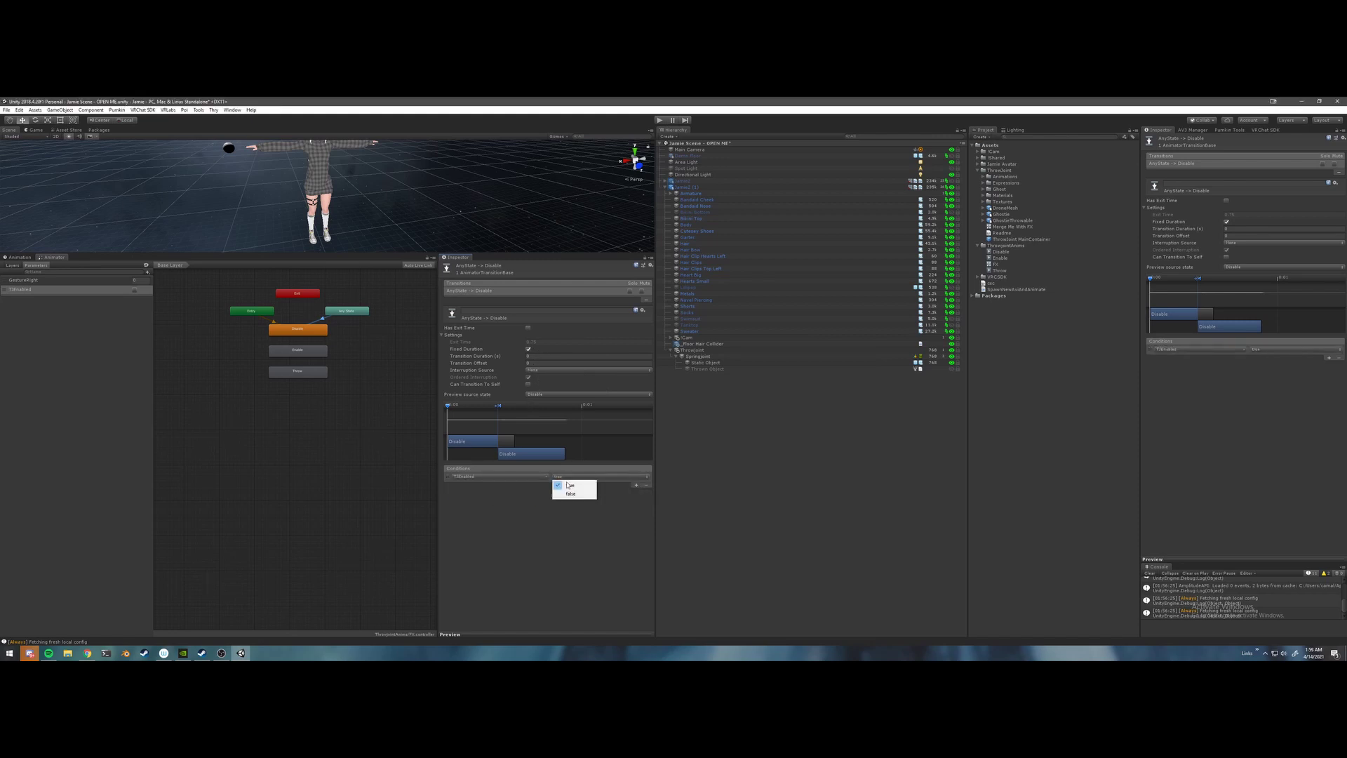
click(572, 493)
- Move the Throw state further down to leave a wider gap below Enable
scroll(298, 392, up, 3)
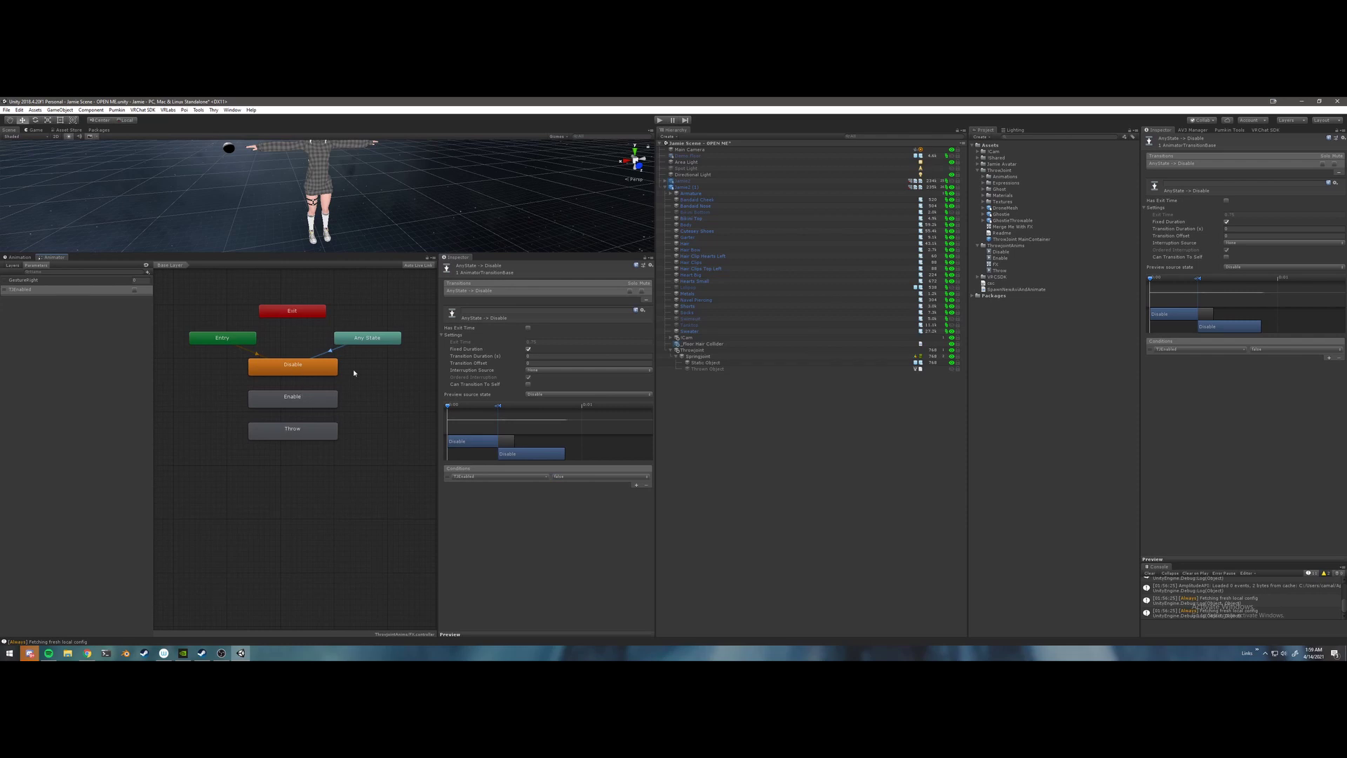
middle_drag(337, 353, 336, 386)
click(362, 401)
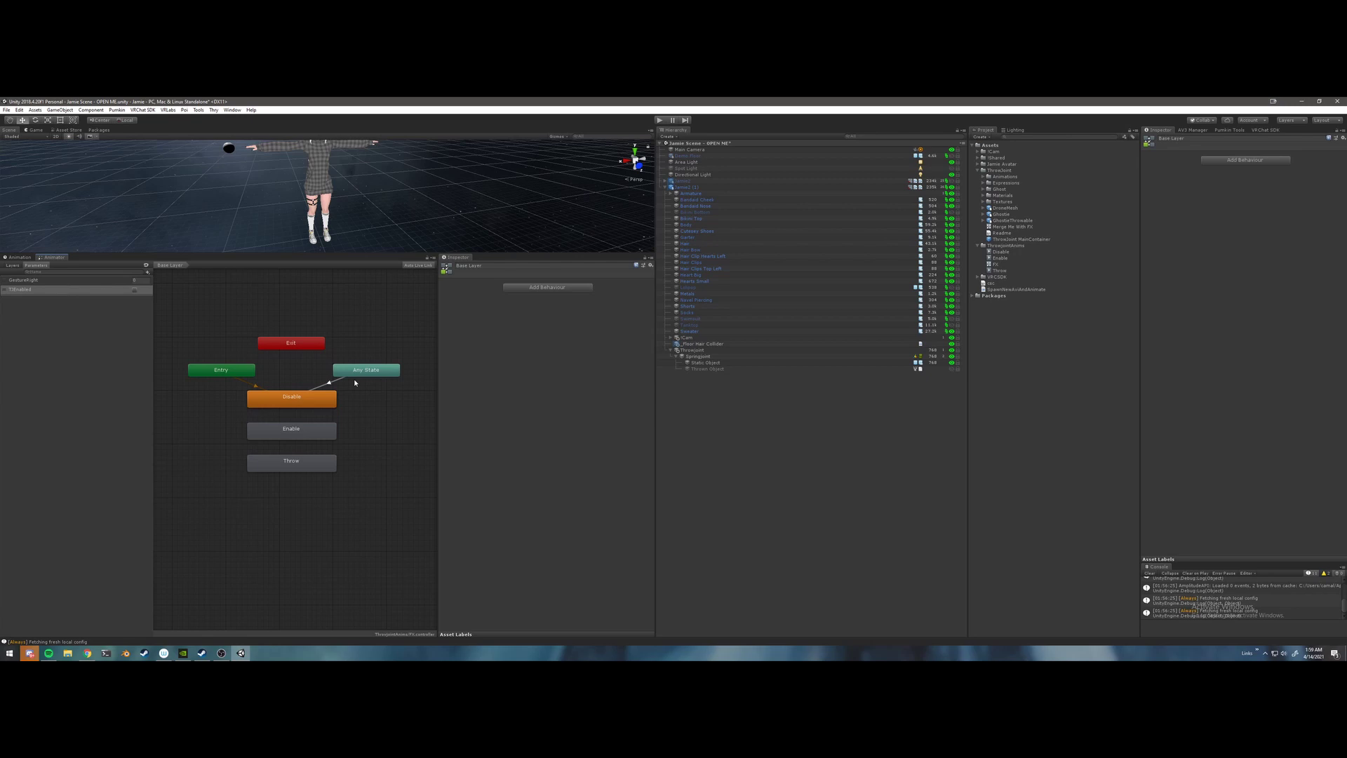
drag(308, 464, 307, 495)
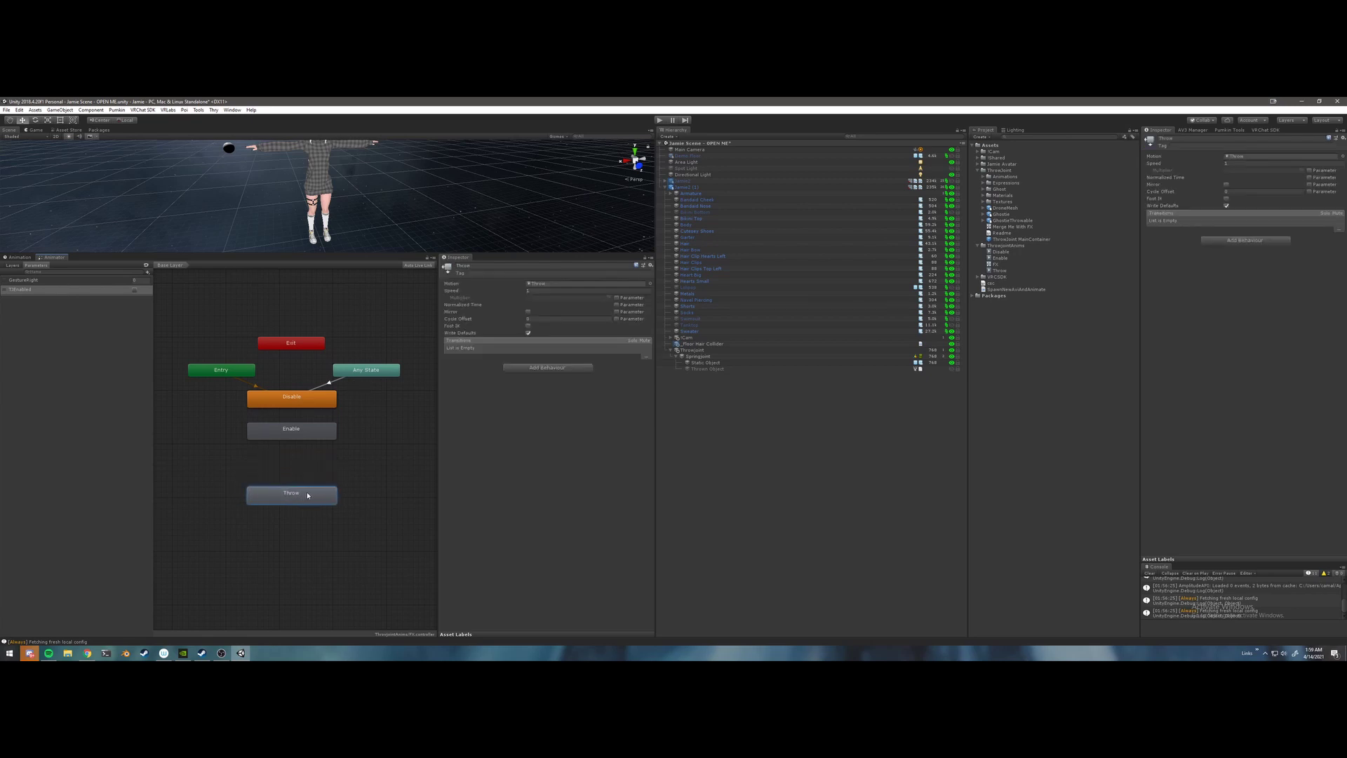
- Examine the Any State to Disable transition's condition and the Disable state's animation clip
click(333, 386)
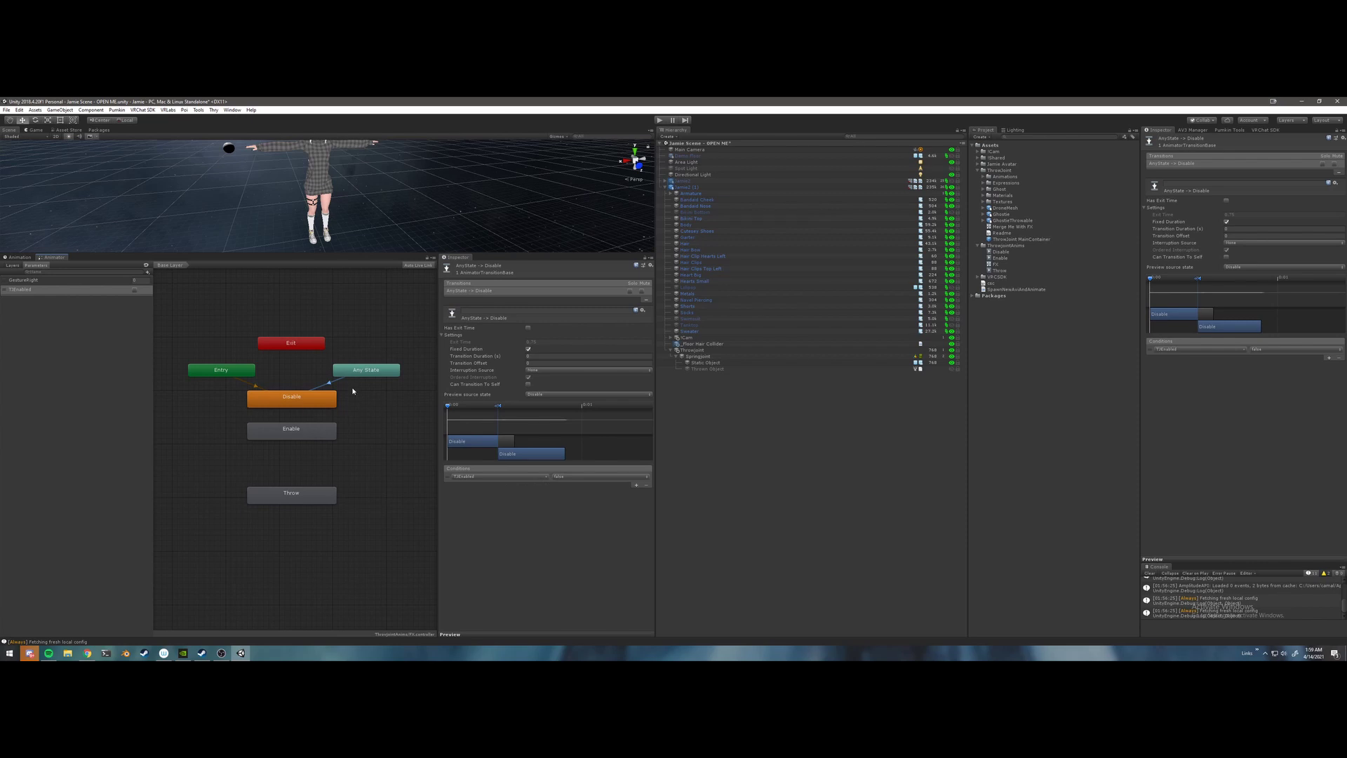
scroll(259, 495, down, 2)
scroll(298, 462, up, 5)
middle_drag(299, 462, 286, 518)
scroll(286, 519, down, 2)
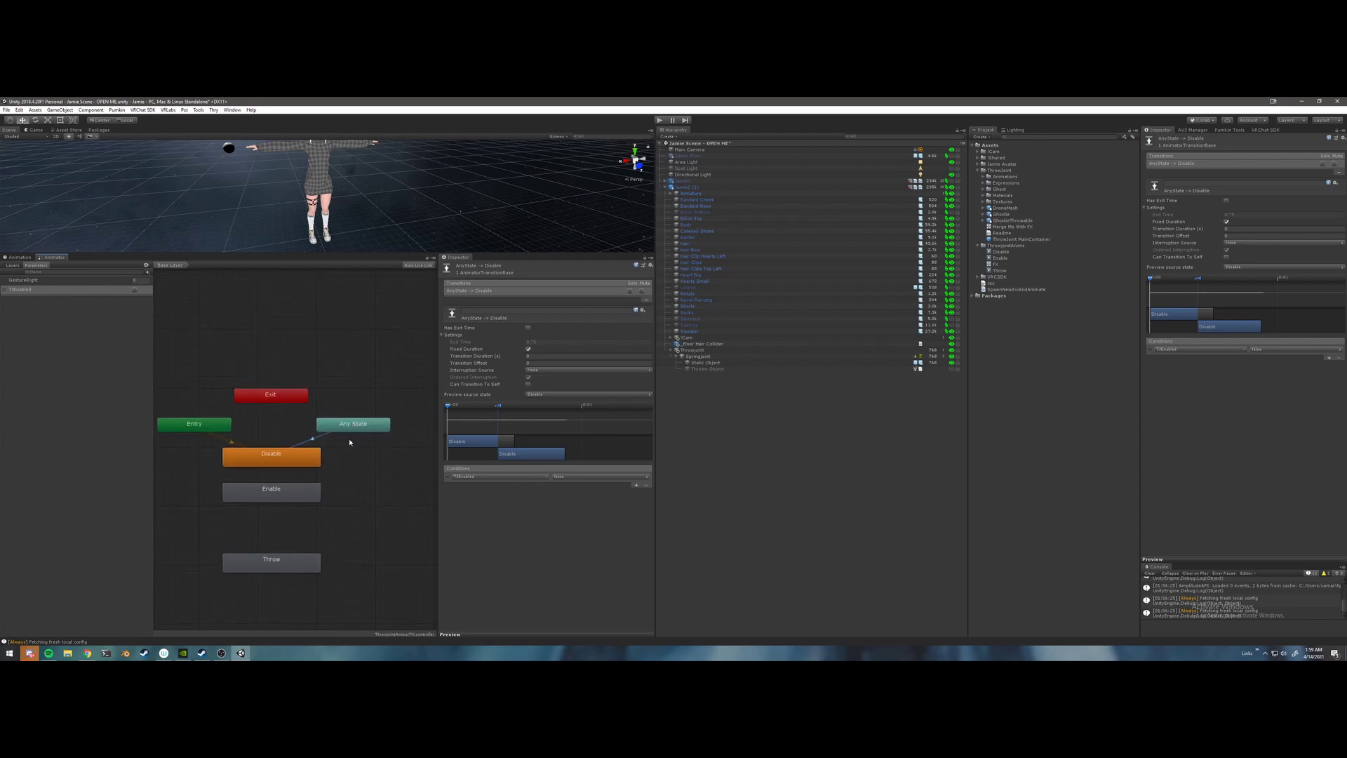
click(321, 438)
click(270, 455)
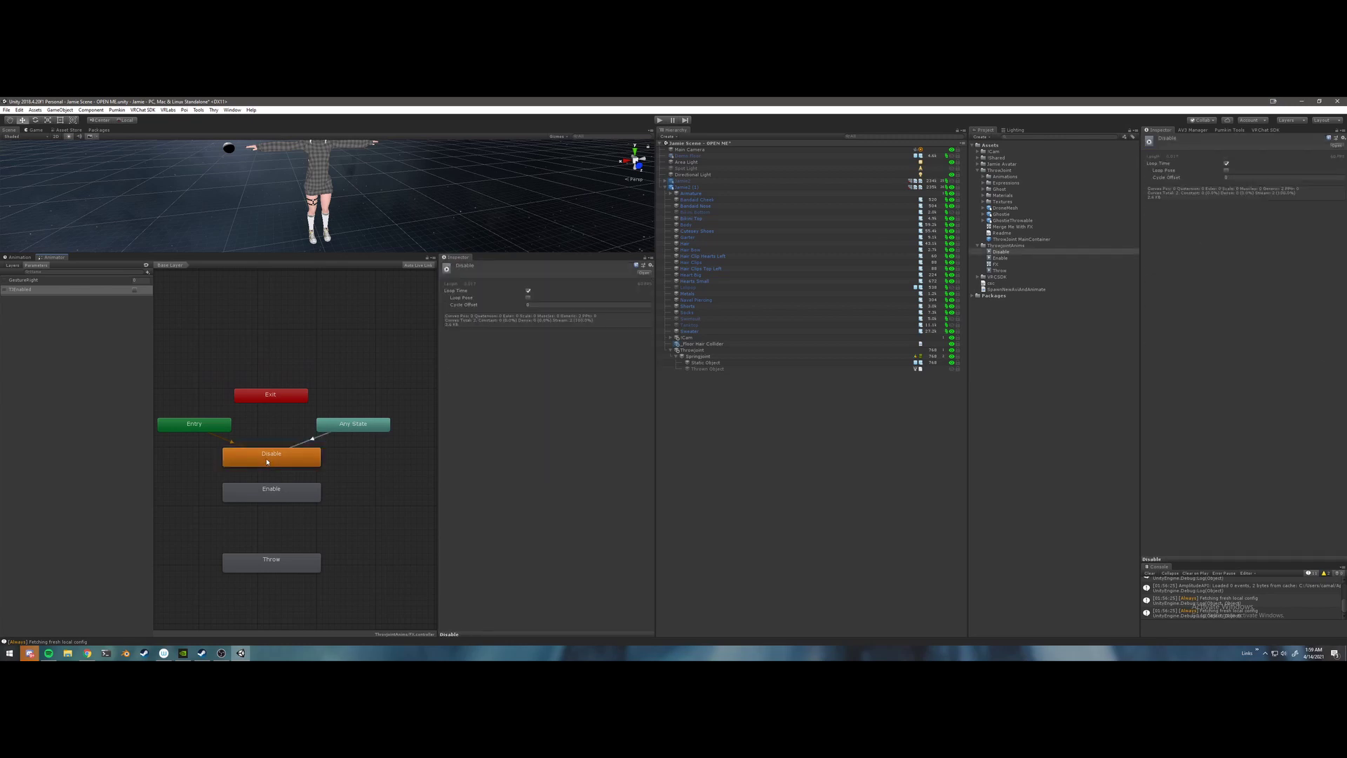
click(324, 435)
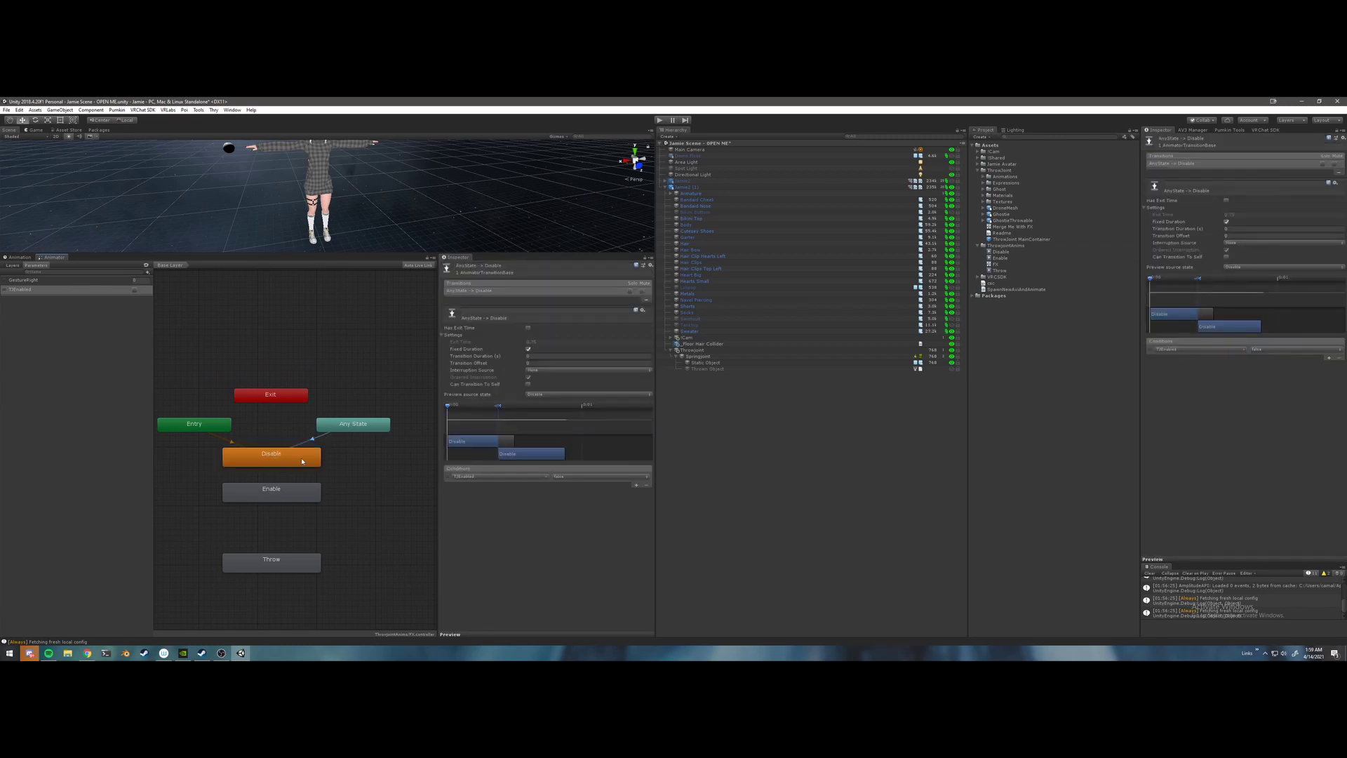
scroll(302, 461, down, 2)
- Move Enable down between Disable and Throw and create a transition from Disable to Enable
click(292, 480)
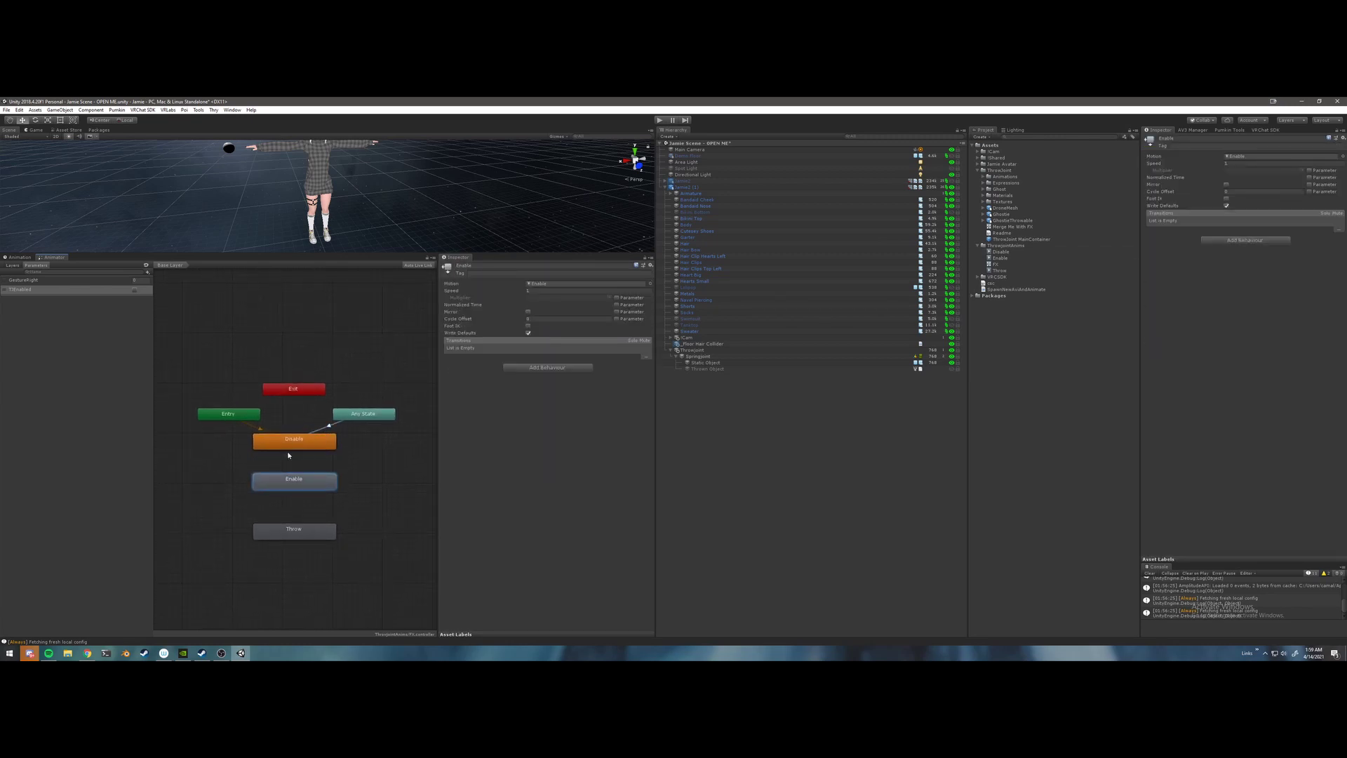
right_click(287, 448)
click(301, 452)
click(296, 484)
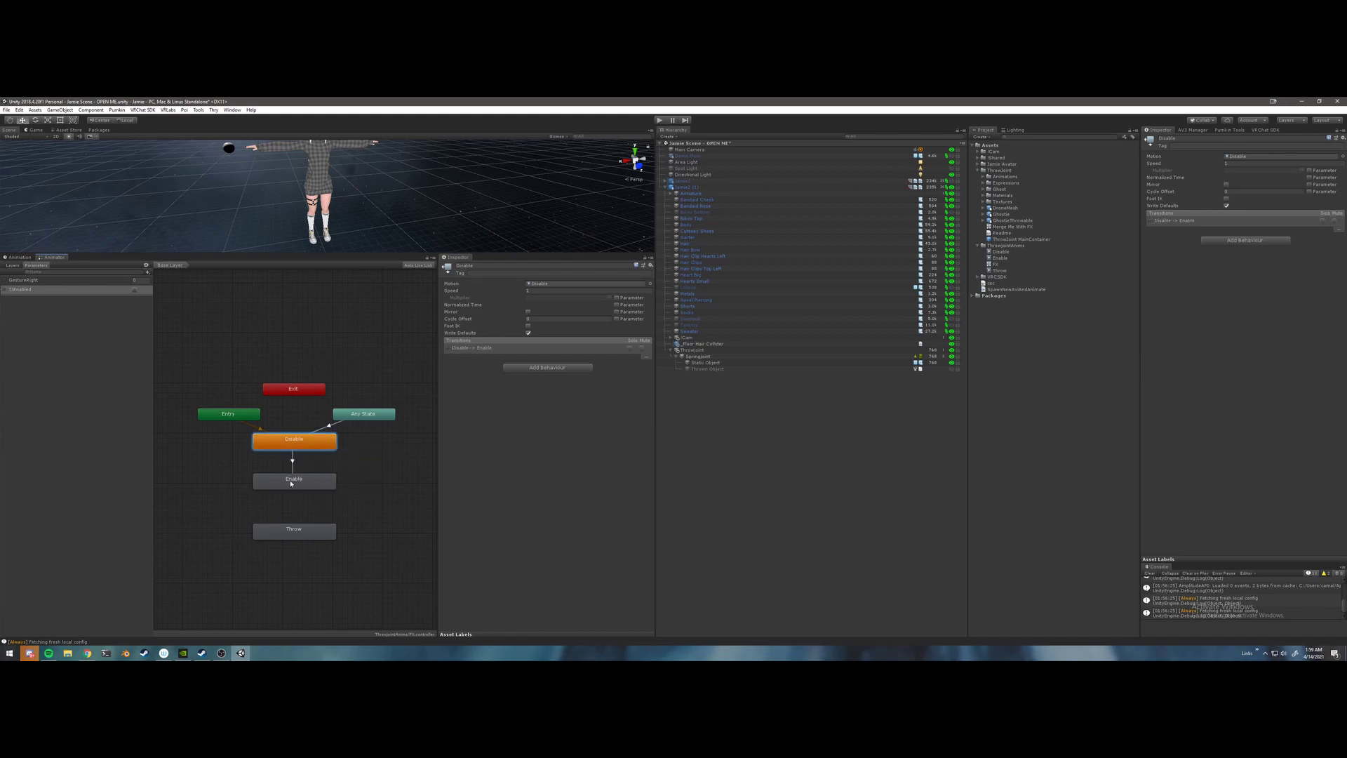
right_click(285, 477)
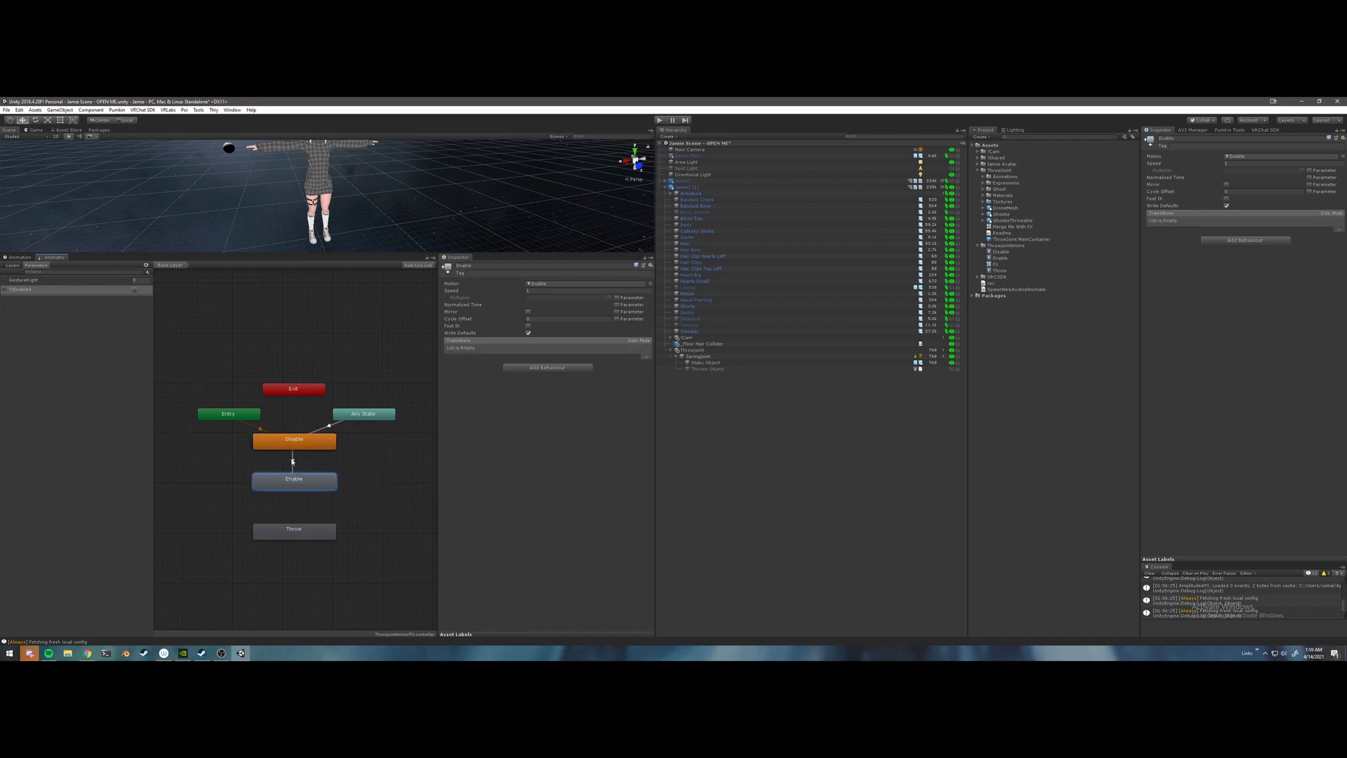
- Turn off Has Exit Time and set the transition duration to 0 on the Disable to Enable transition
click(296, 463)
click(528, 328)
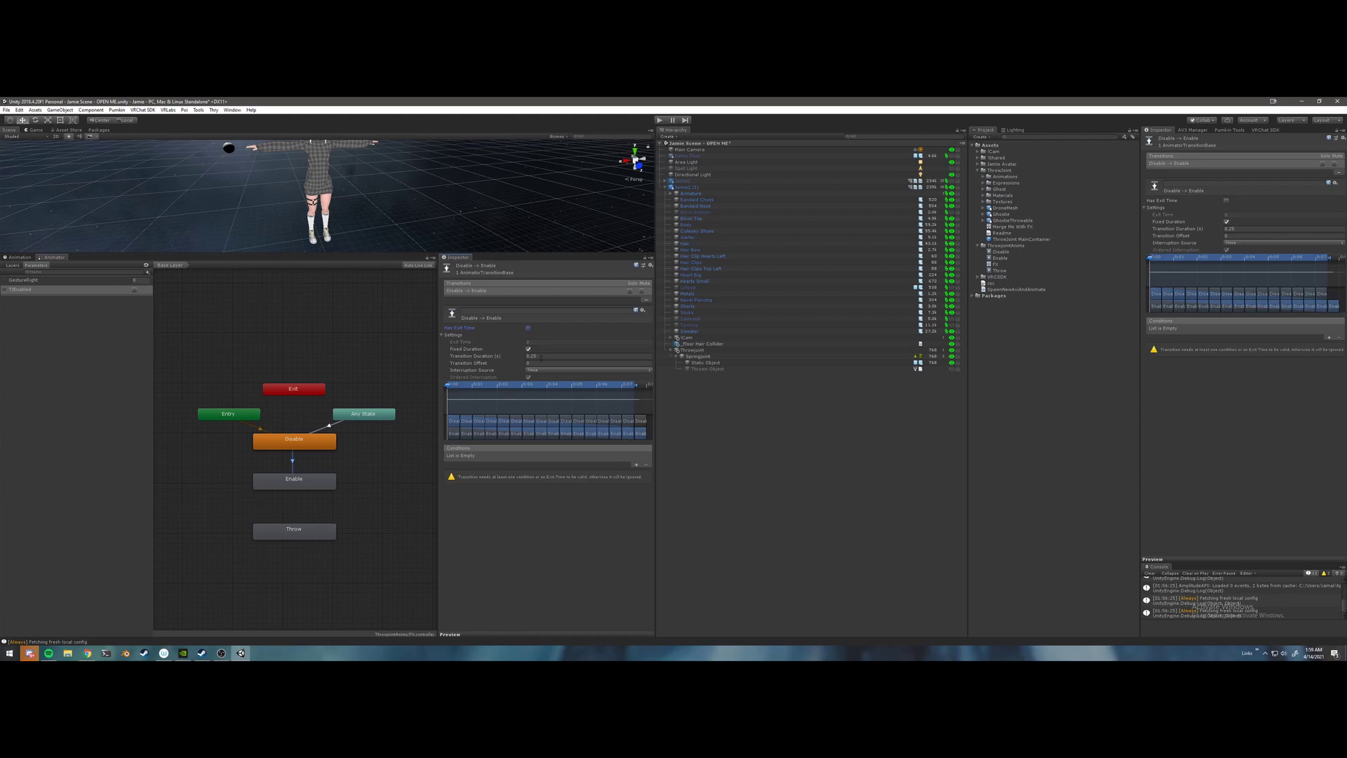
click(541, 356)
text(0)
- Add a condition to the Disable to Enable transition requiring TJEnabled to be true
click(635, 405)
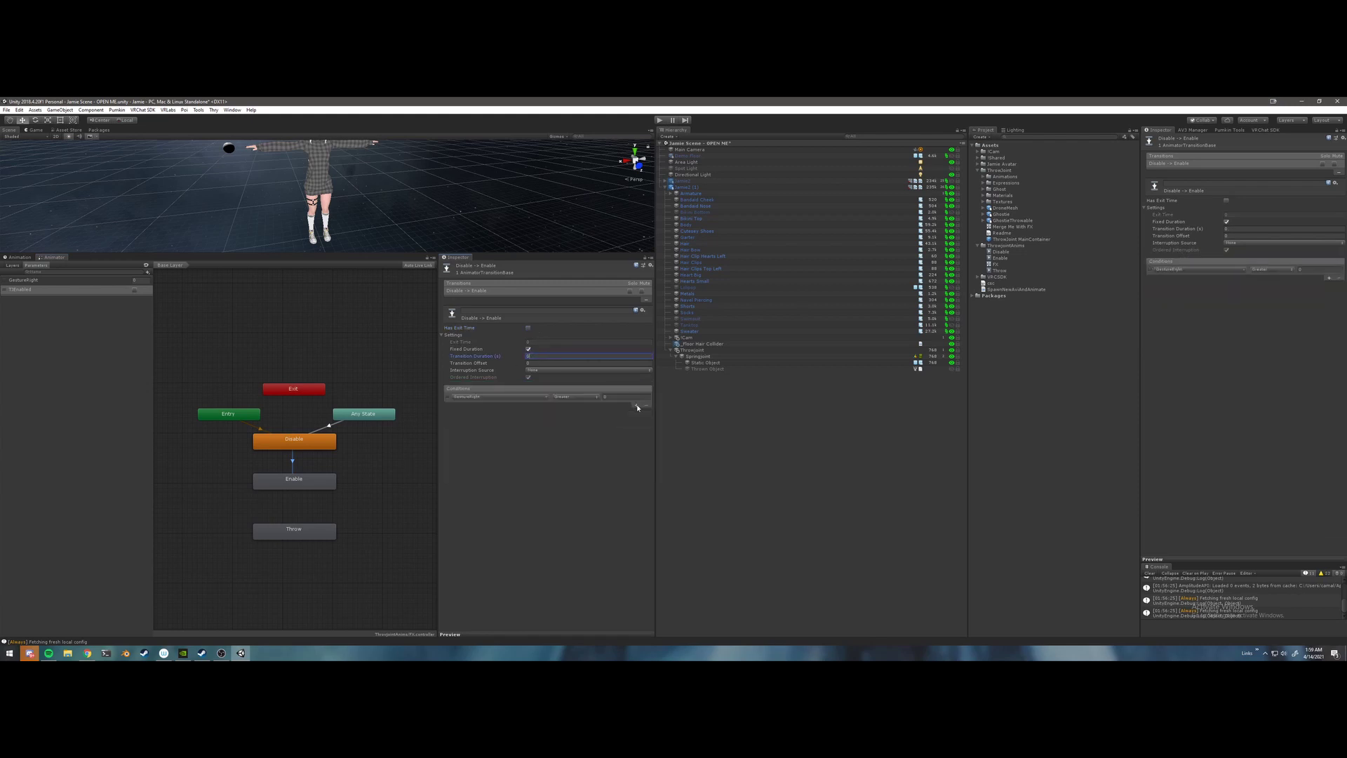
click(508, 400)
click(490, 424)
click(574, 397)
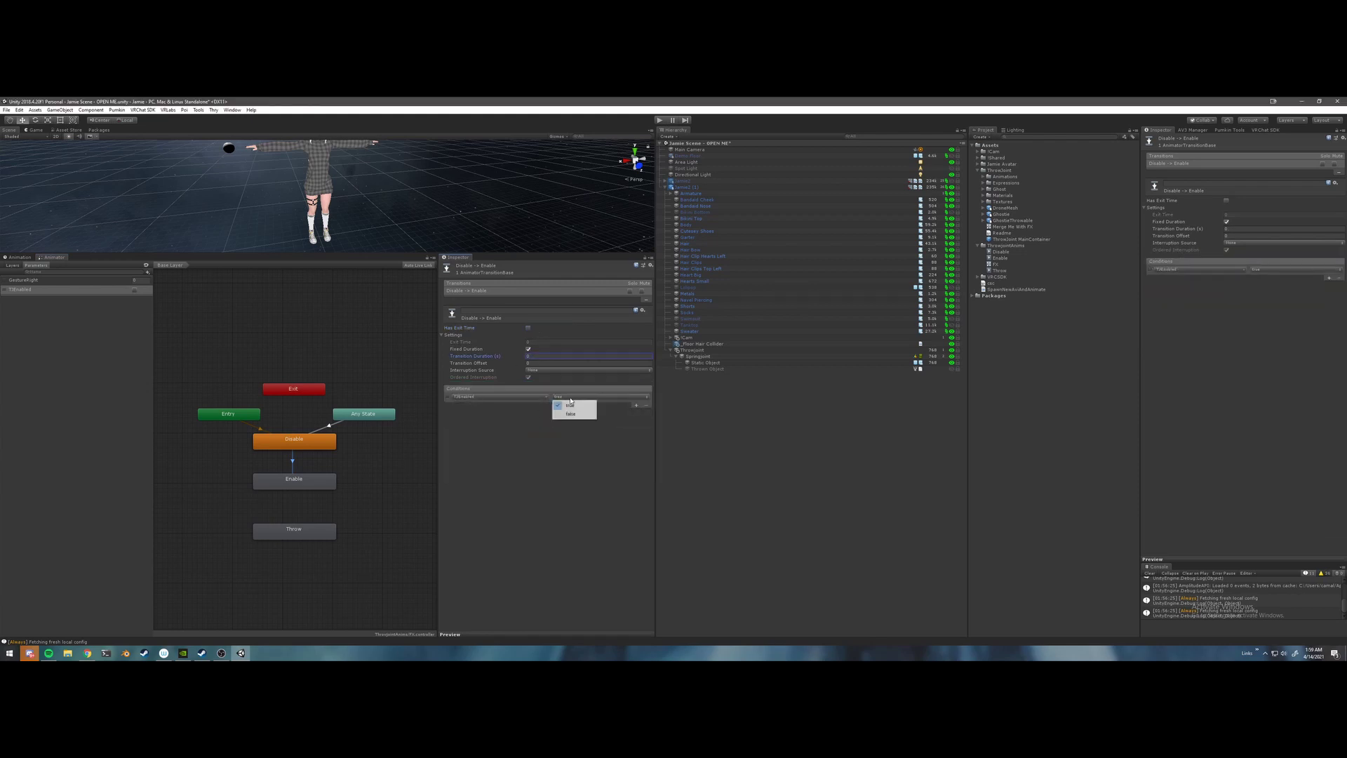
click(570, 406)
- Add a second condition to the Disable to Enable transition that compares GestureRight using Equals and set its gesture value
click(635, 405)
click(514, 405)
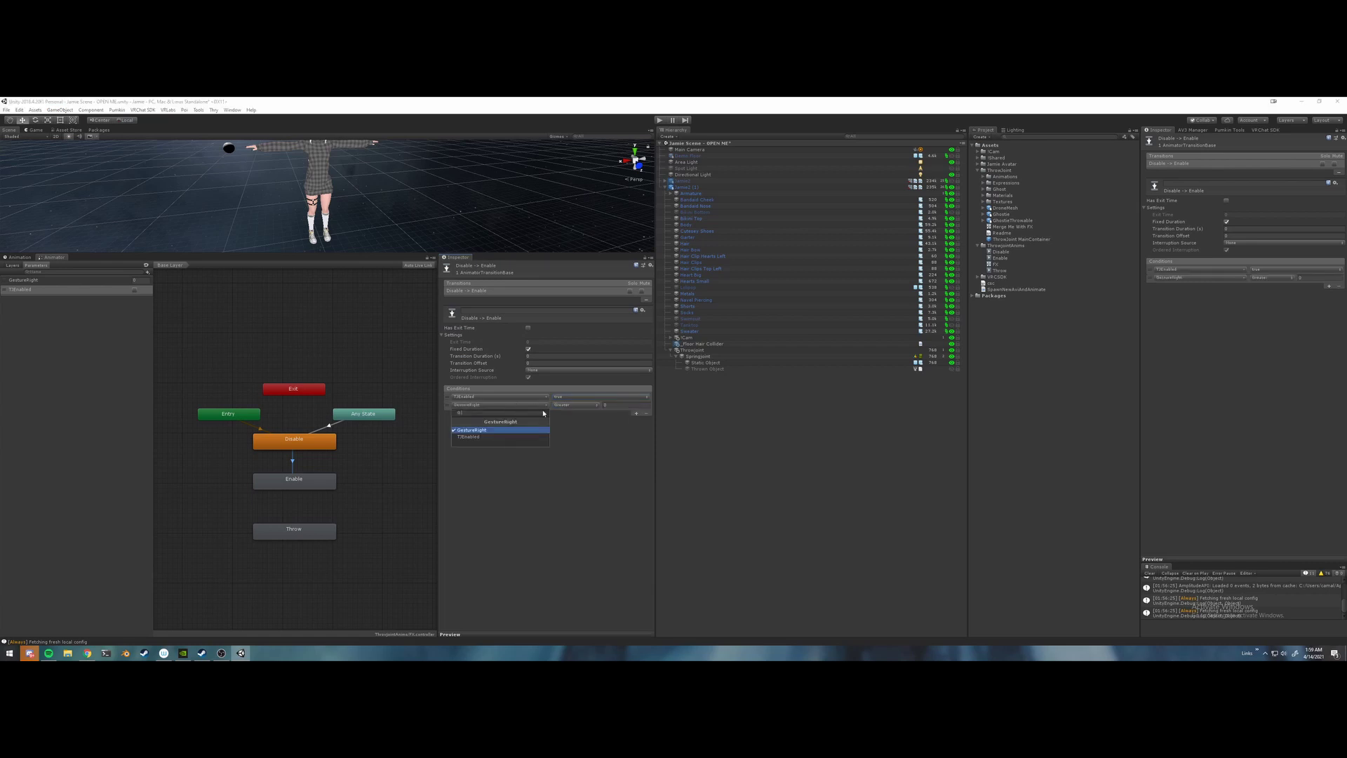
click(569, 412)
click(571, 406)
click(575, 430)
click(611, 407)
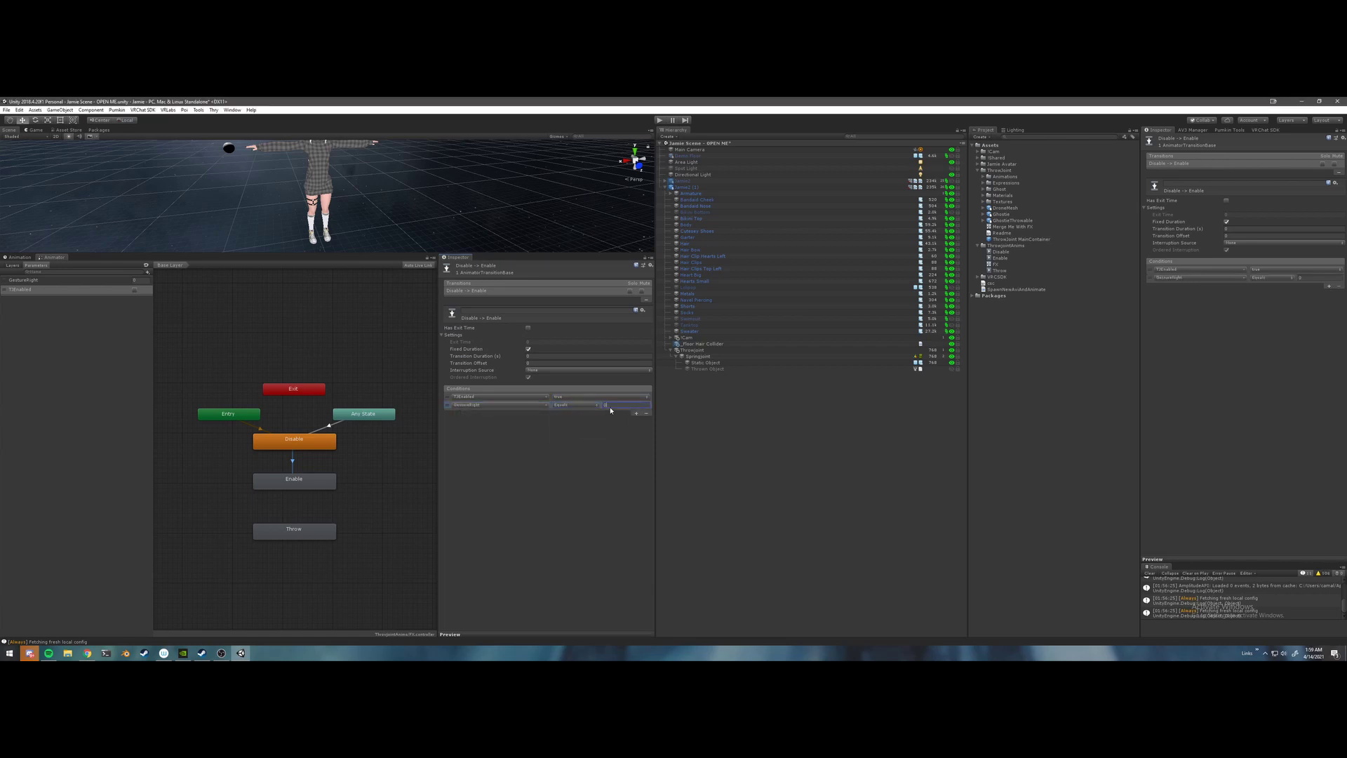
scroll(306, 467, up, 3)
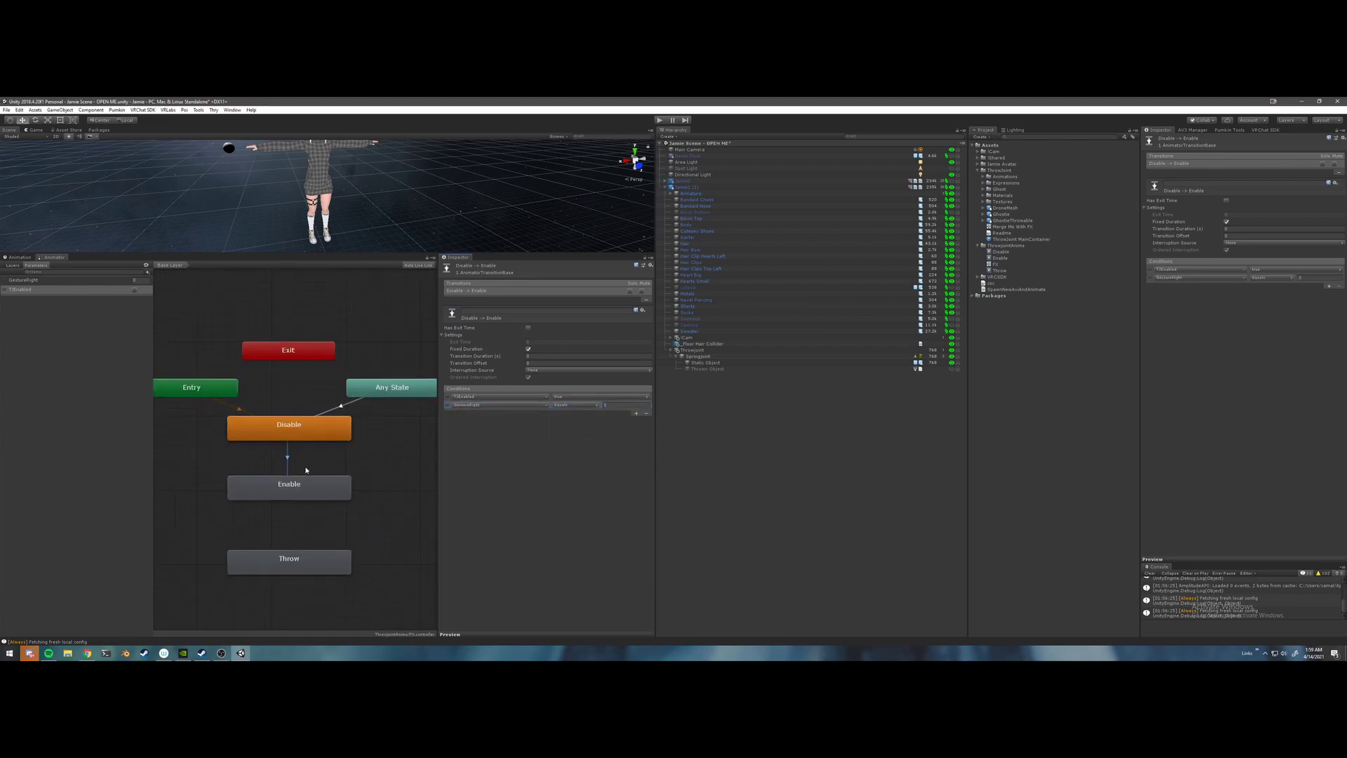
scroll(308, 469, down, 1)
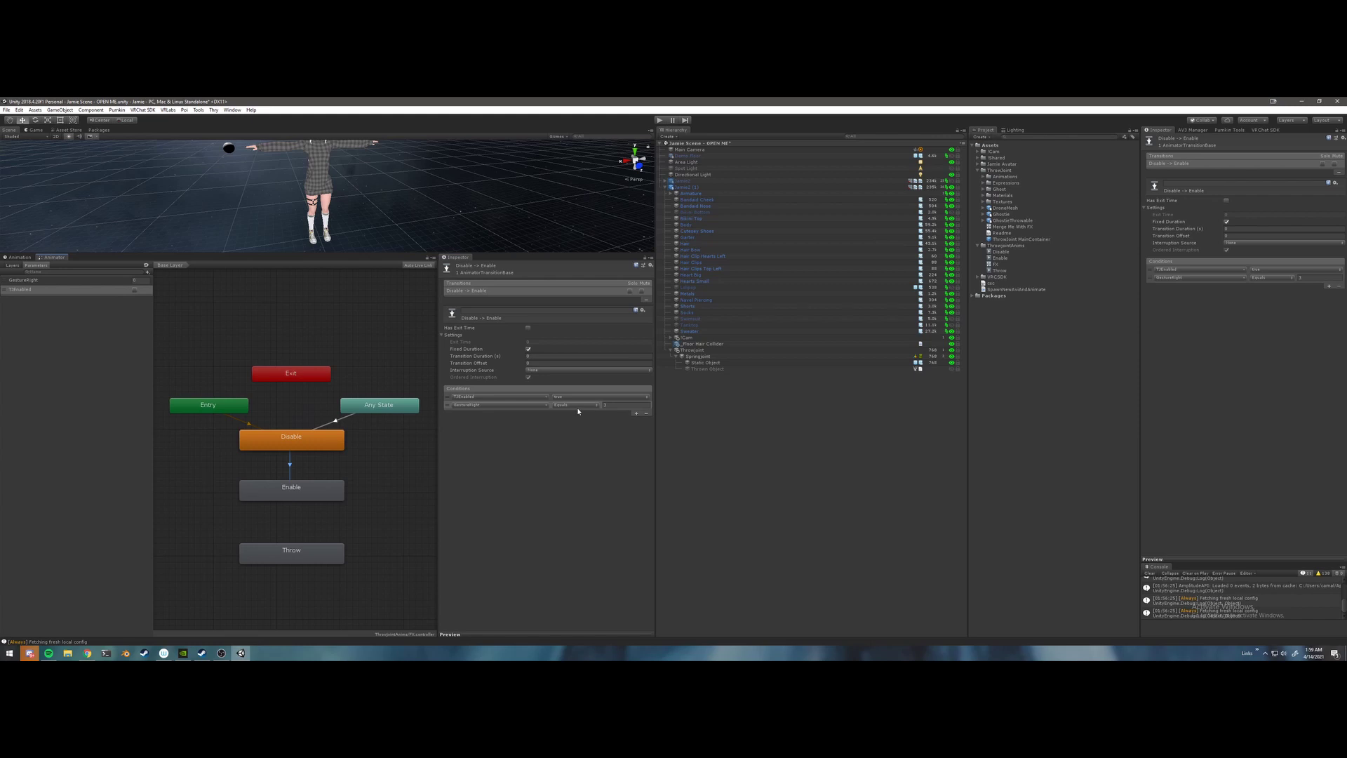
- Copy the transition parameters of the Disable to Enable transition
click(451, 407)
click(449, 399)
click(447, 406)
right_click(487, 290)
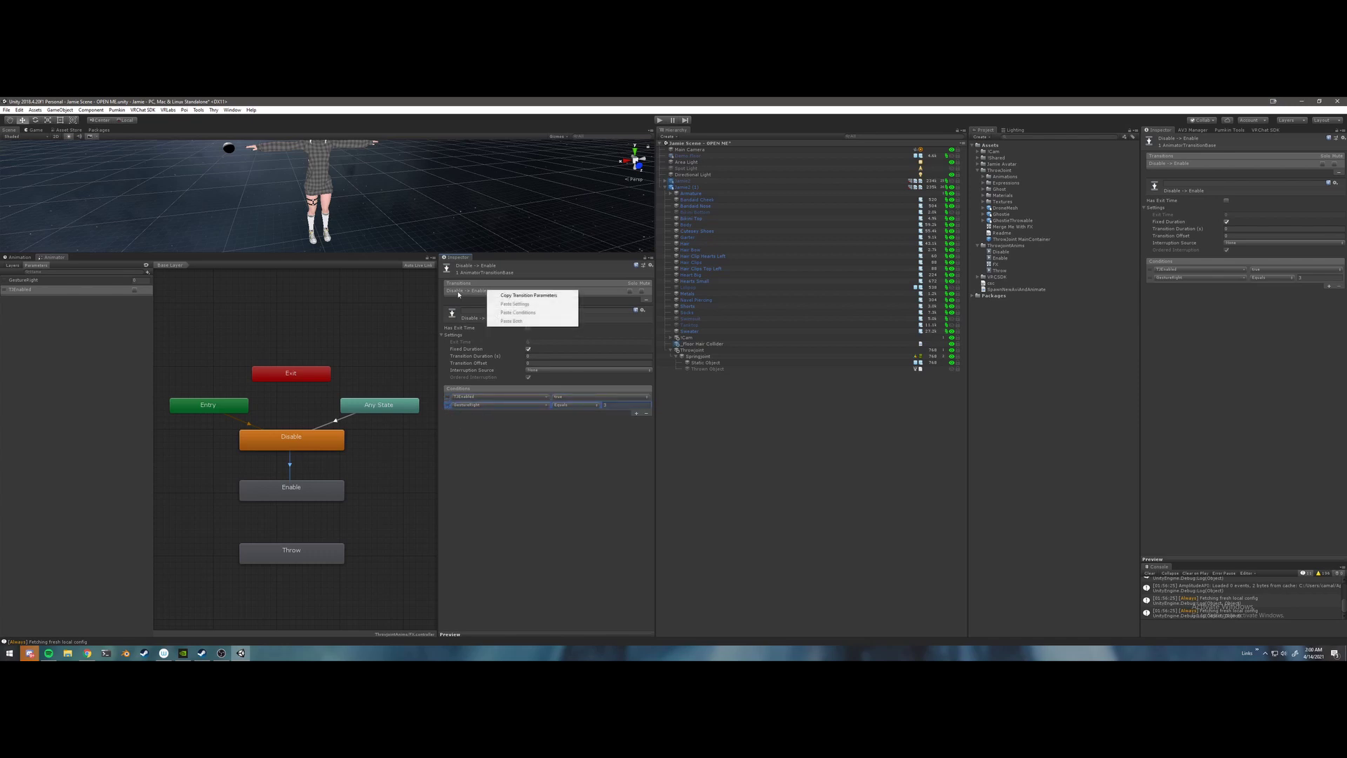
click(516, 297)
- Create a transition from Enable to Throw and paste both the copied settings and conditions onto it
click(306, 495)
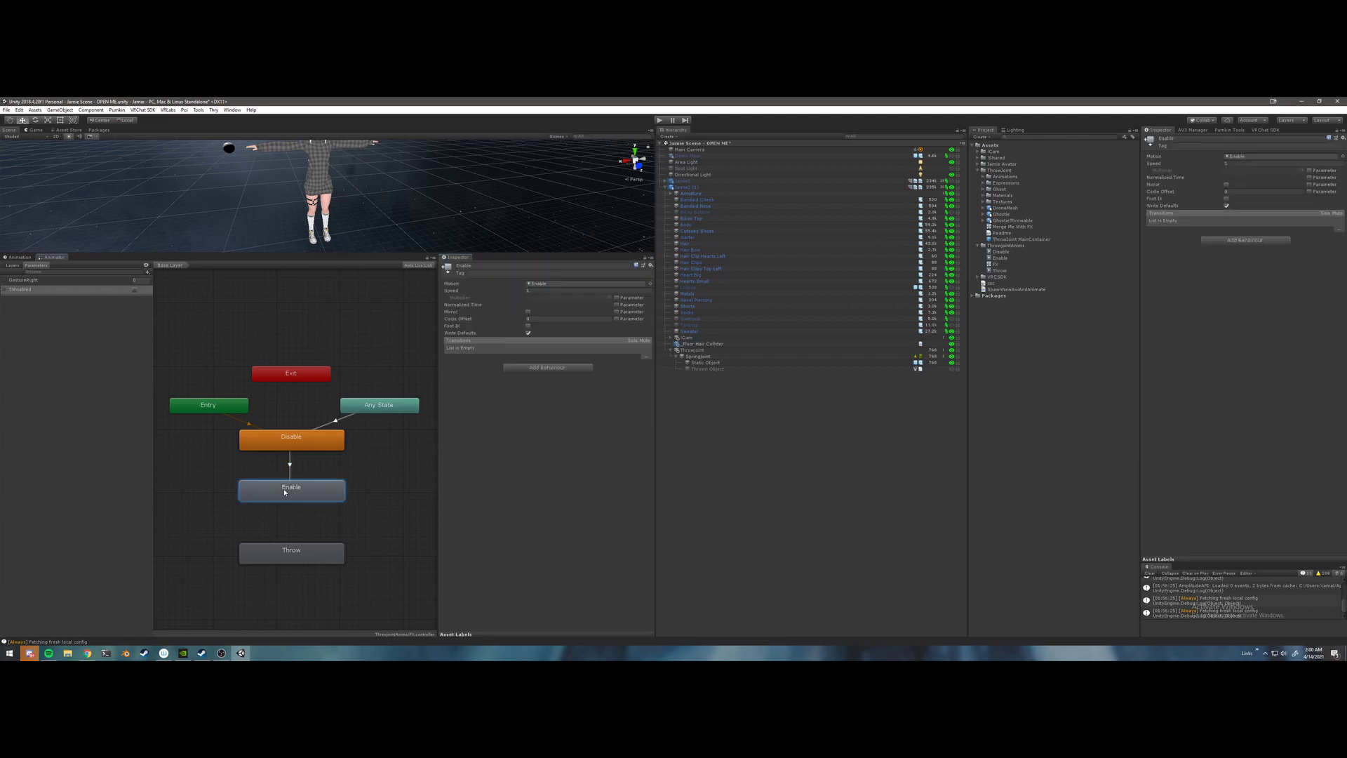
right_click(294, 491)
click(323, 495)
click(294, 557)
click(290, 521)
right_click(566, 287)
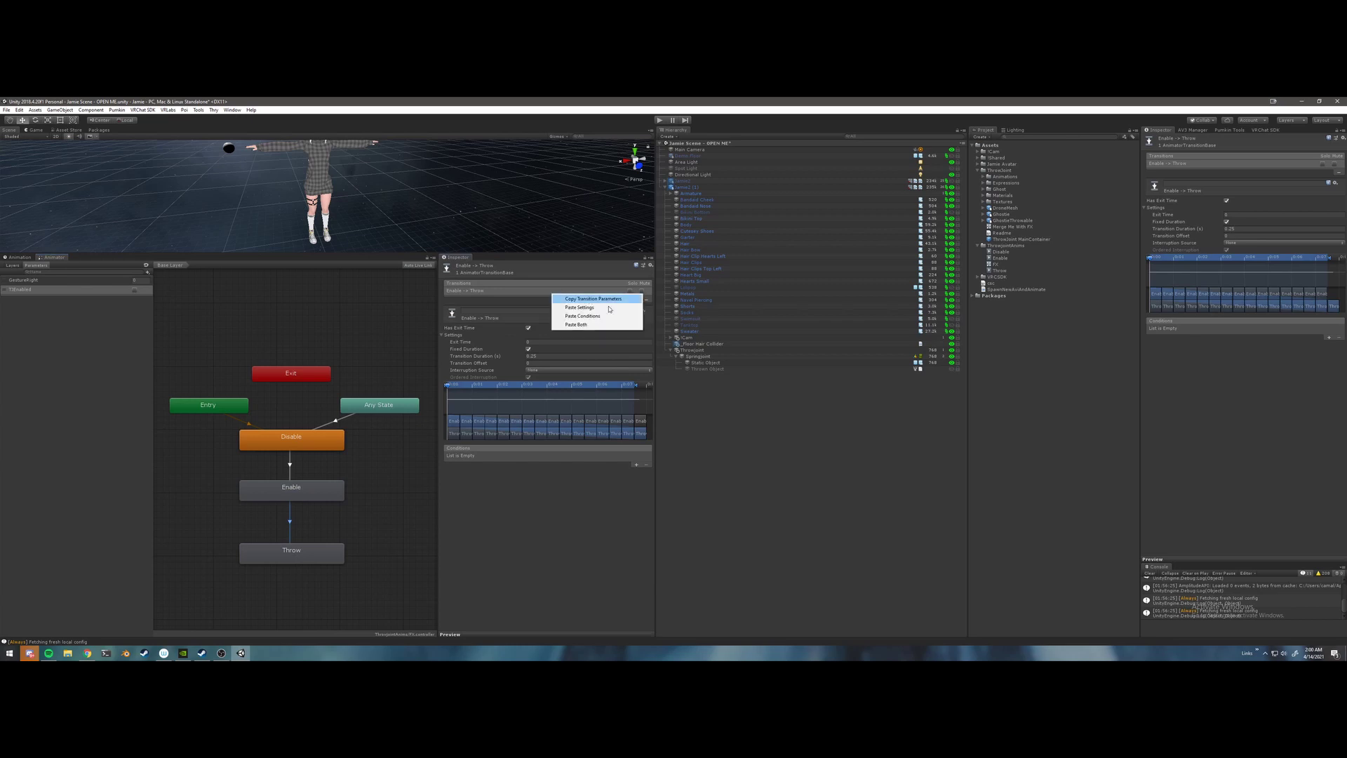
click(582, 298)
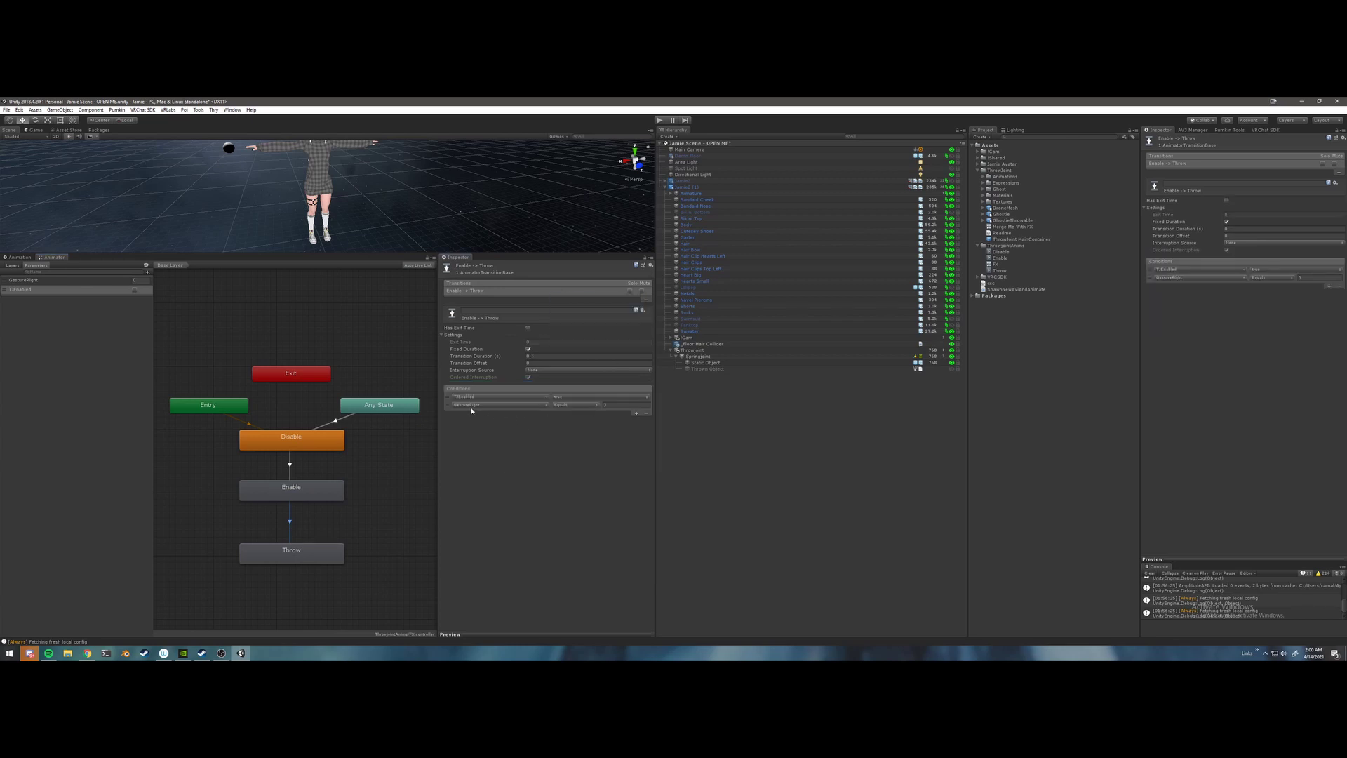
click(425, 439)
click(289, 520)
- Create a return transition from Throw to Enable
right_click(298, 552)
click(312, 559)
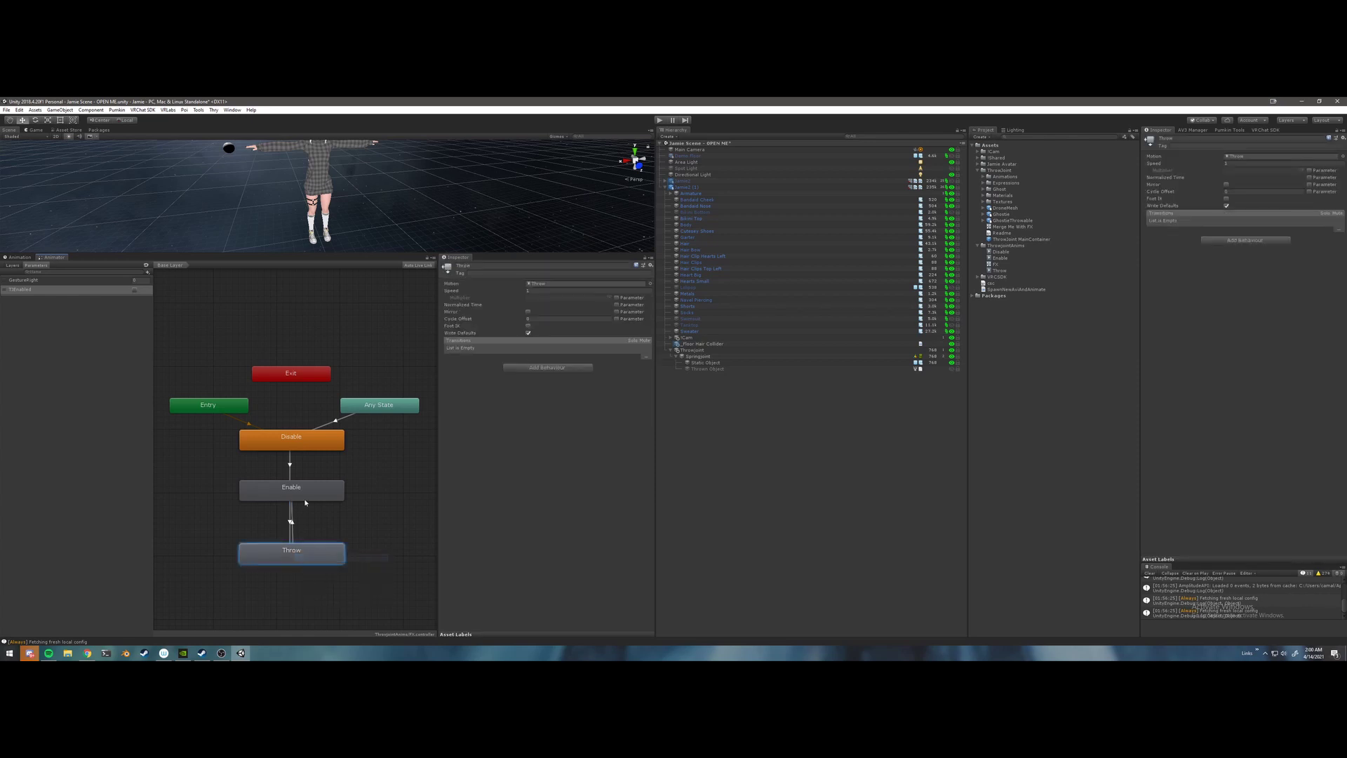
click(305, 502)
- Paste both the copied settings and conditions onto the Throw to Enable transition and open its GestureRight value for editing
right_click(536, 319)
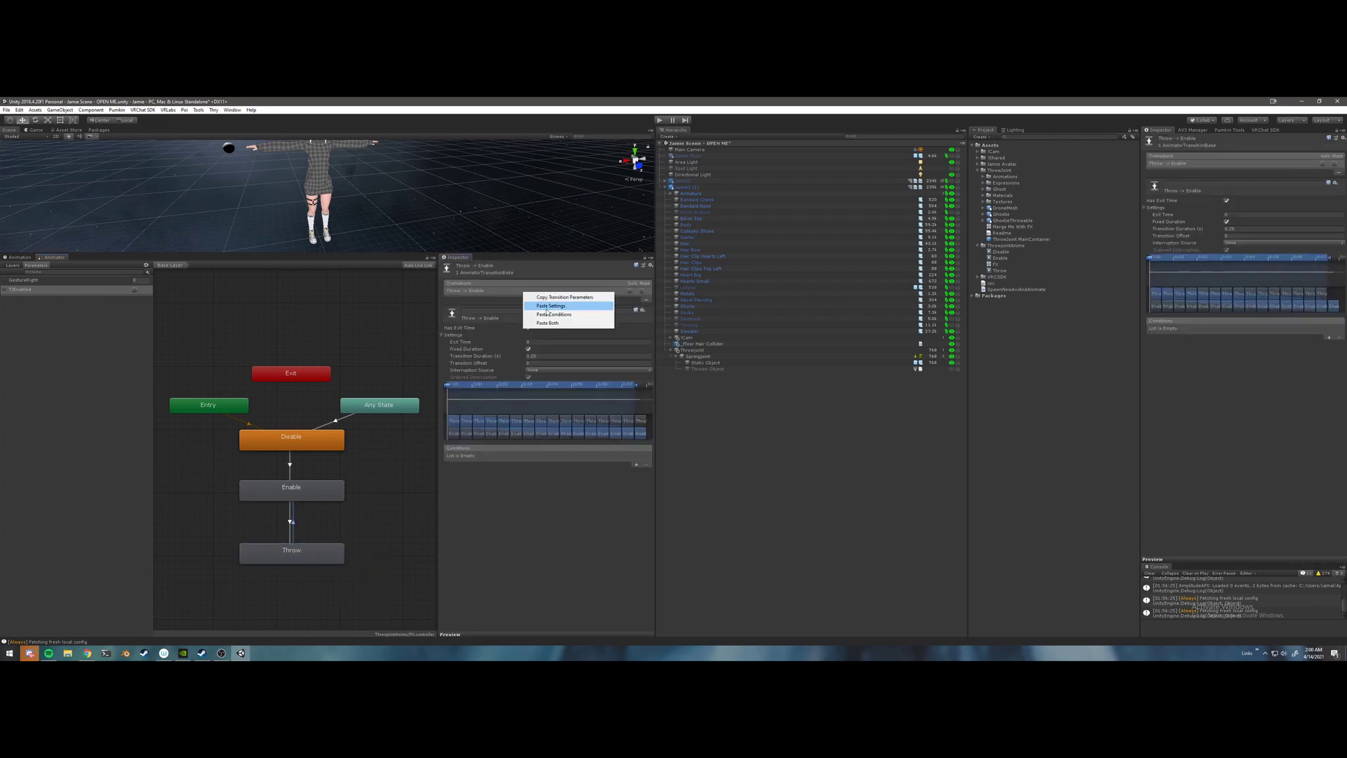
click(553, 322)
click(619, 404)
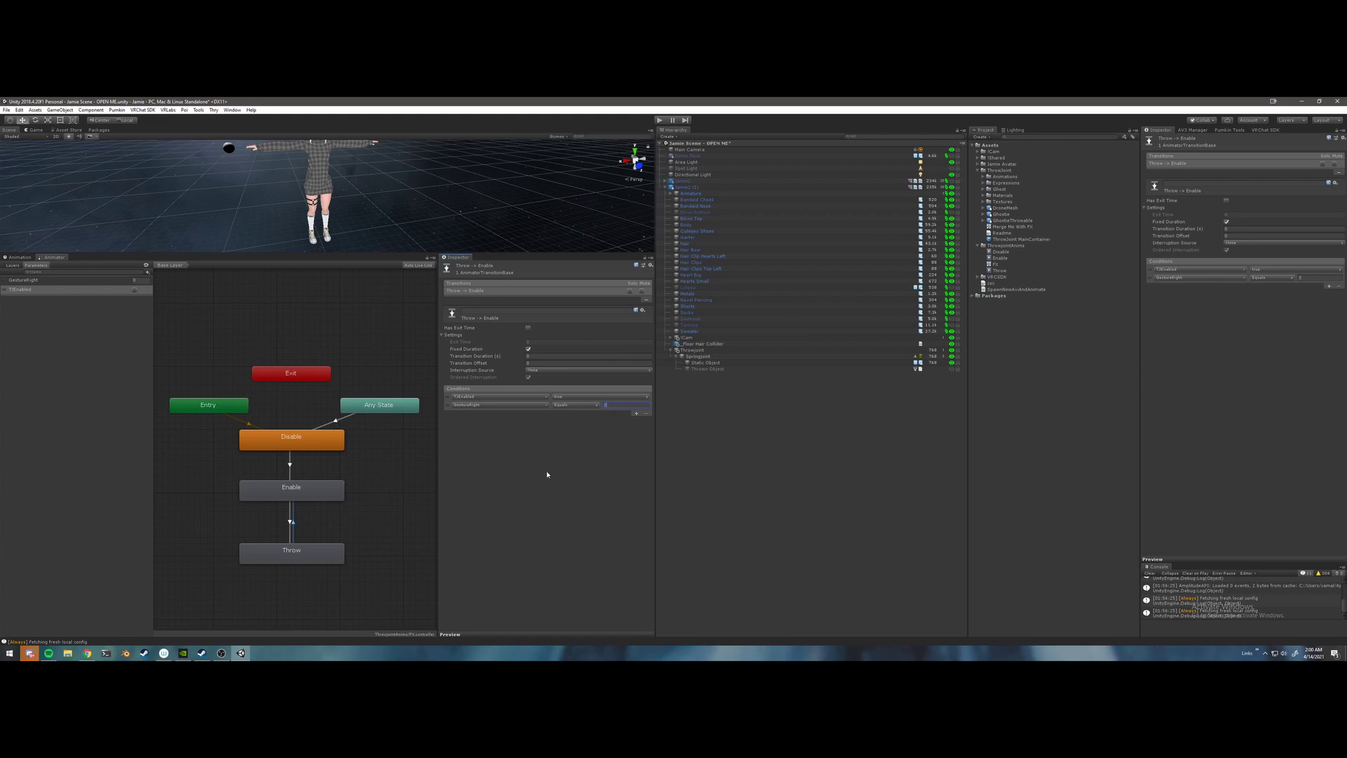
- Review the Entry and Any State transitions into Disable and the Disable state's own settings
click(357, 455)
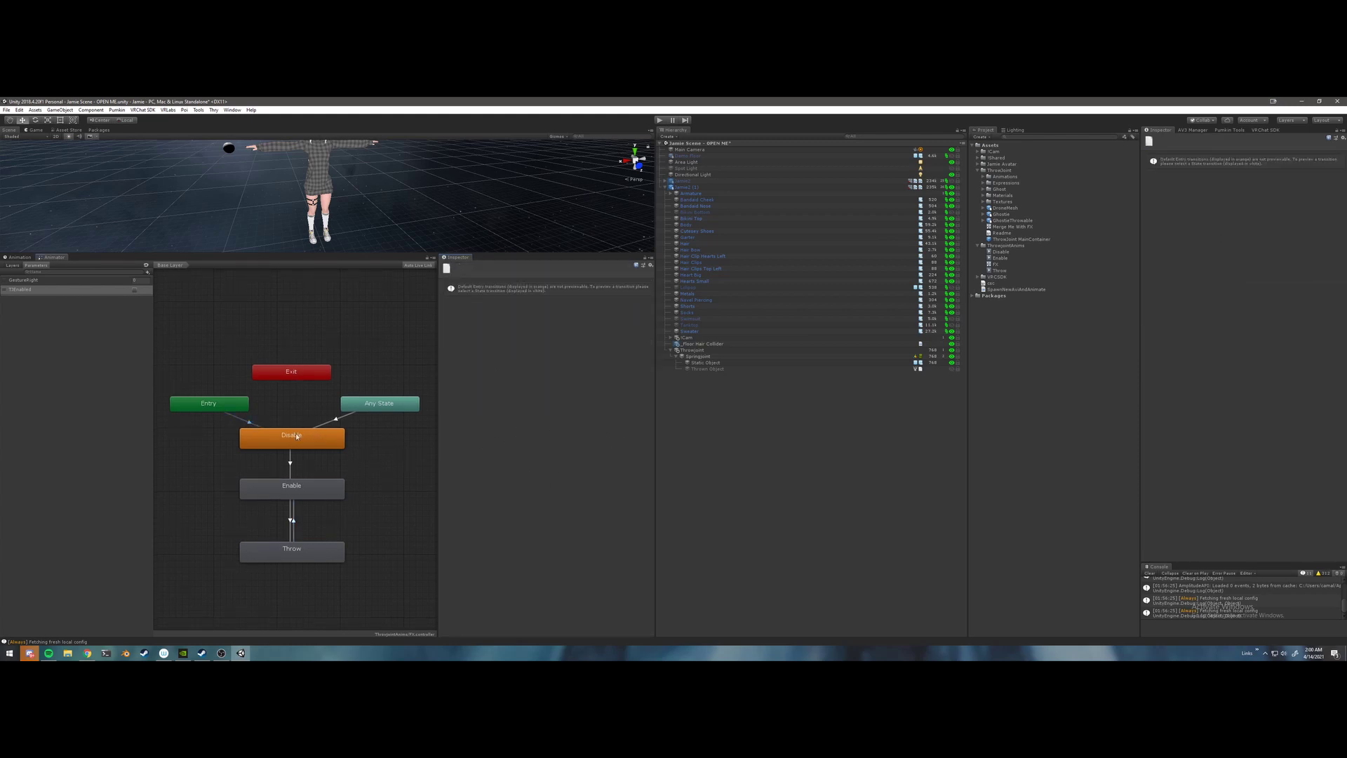
click(336, 421)
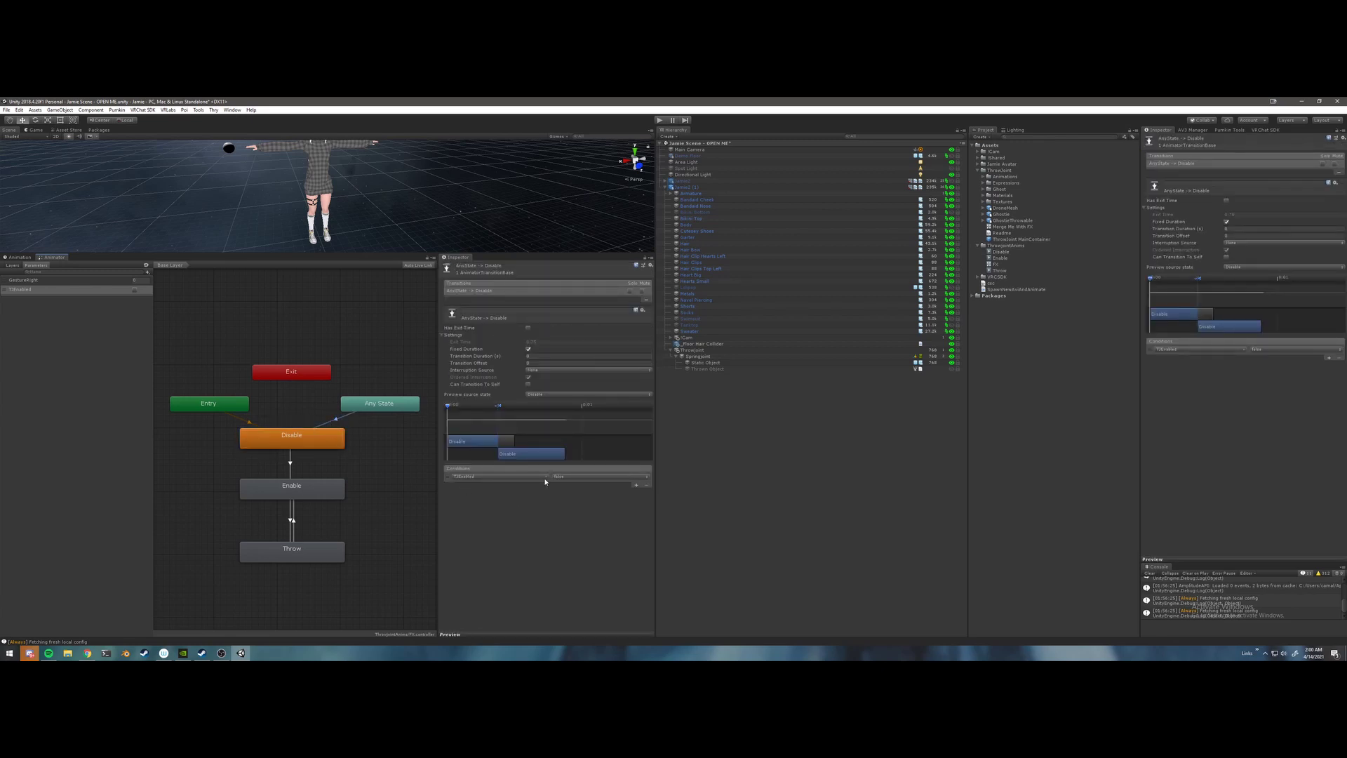
click(294, 436)
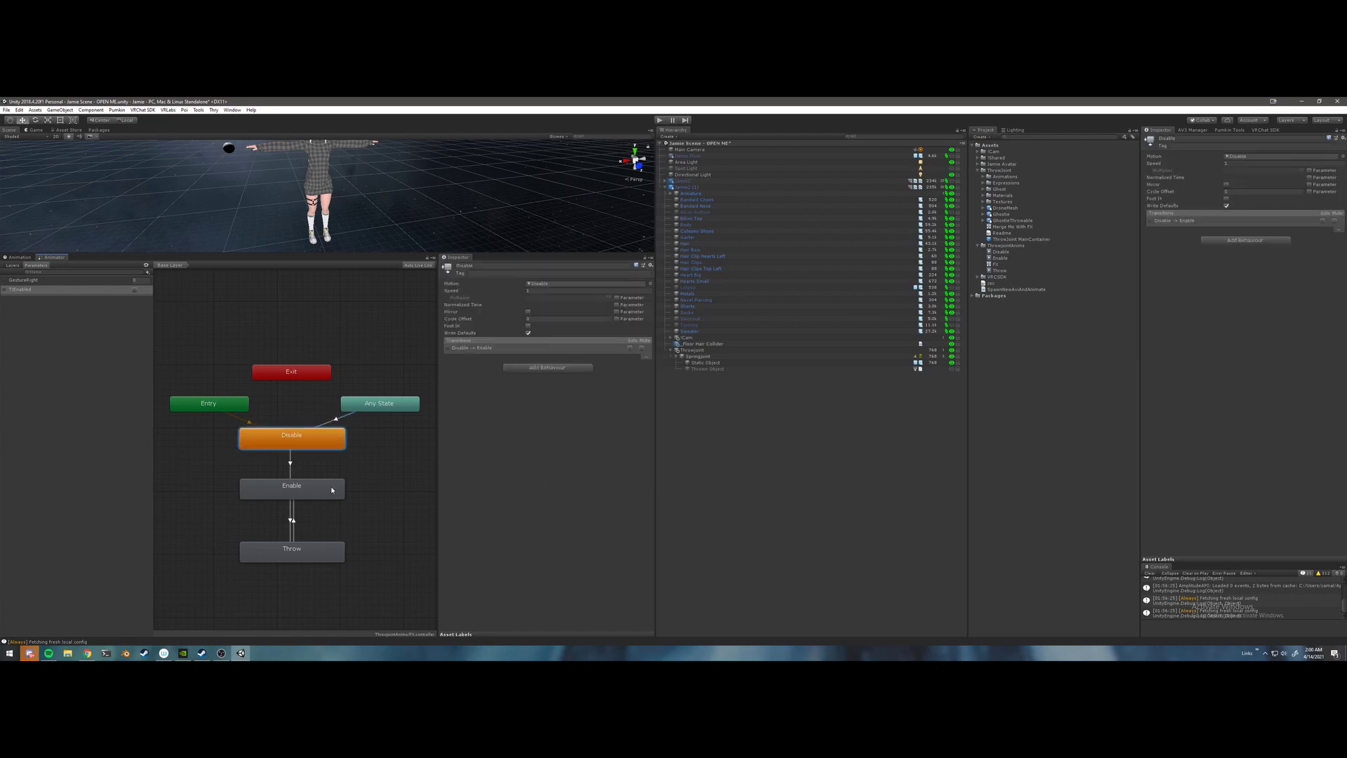
scroll(332, 490, down, 3)
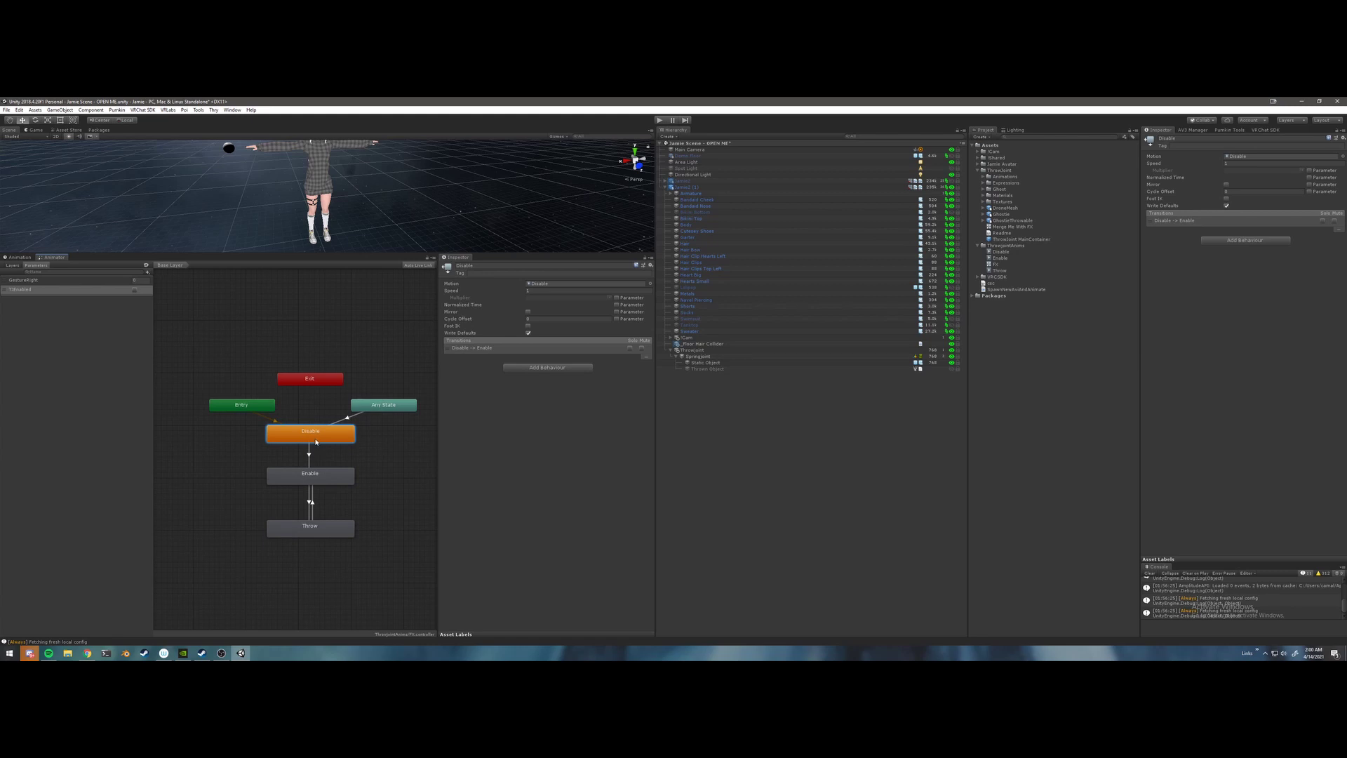
click(322, 448)
click(321, 439)
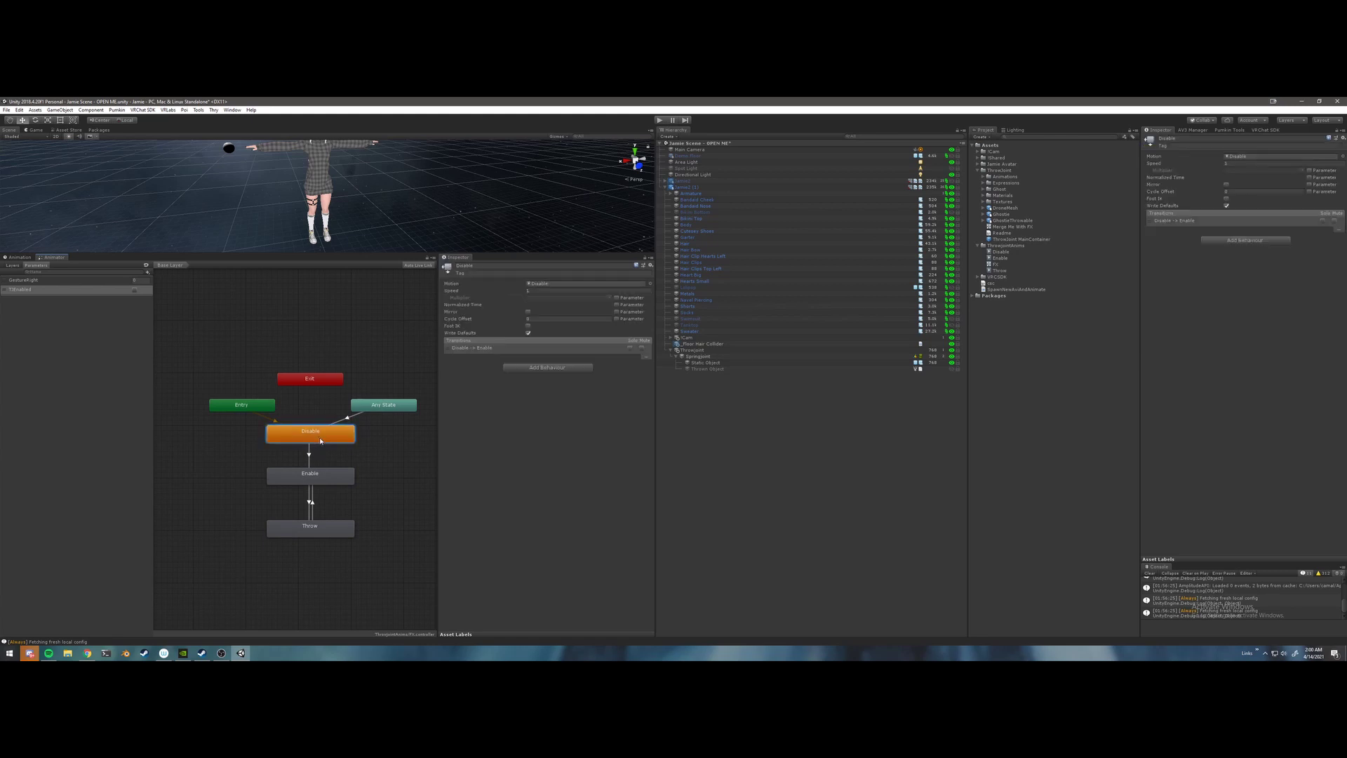
- Try removing the GestureRight condition from the Disable to Enable transition, and restore it
click(309, 454)
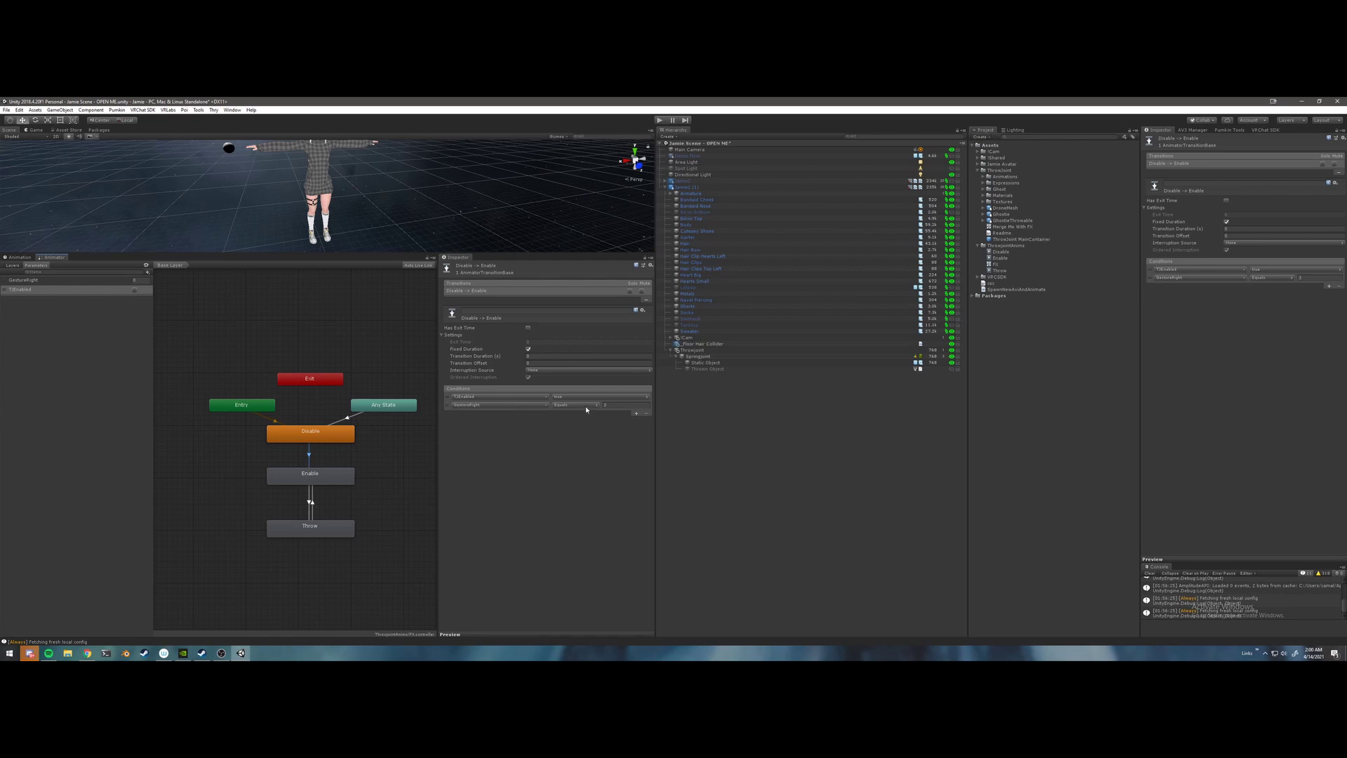
scroll(328, 448, up, 3)
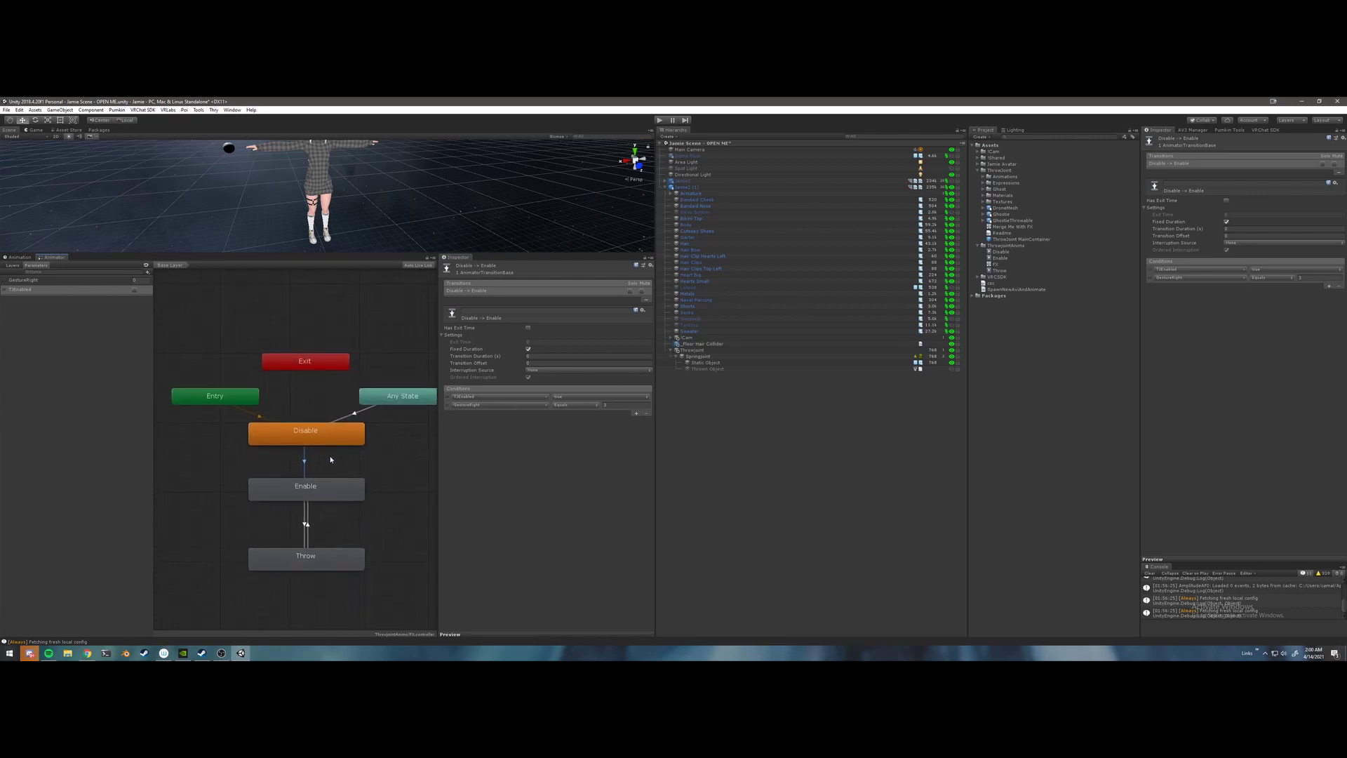
scroll(322, 455, up, 2)
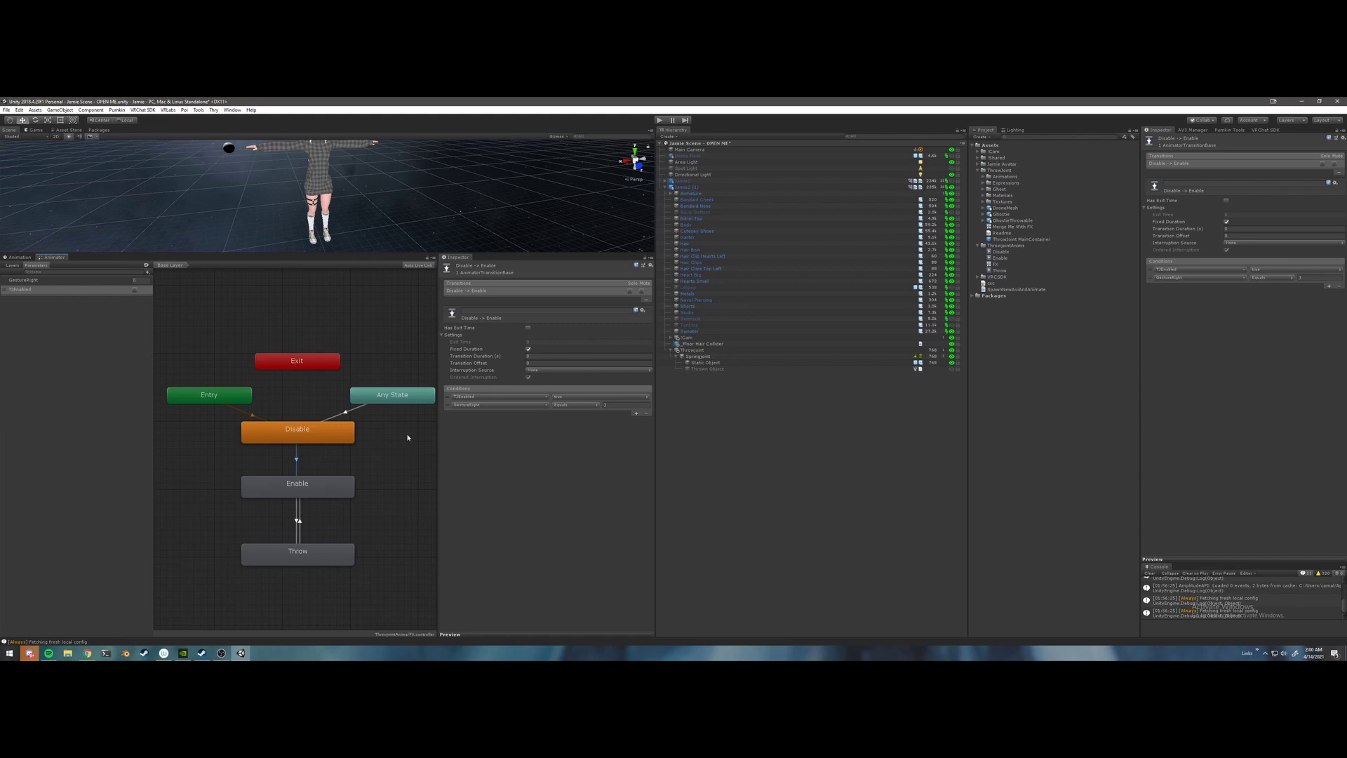
click(448, 406)
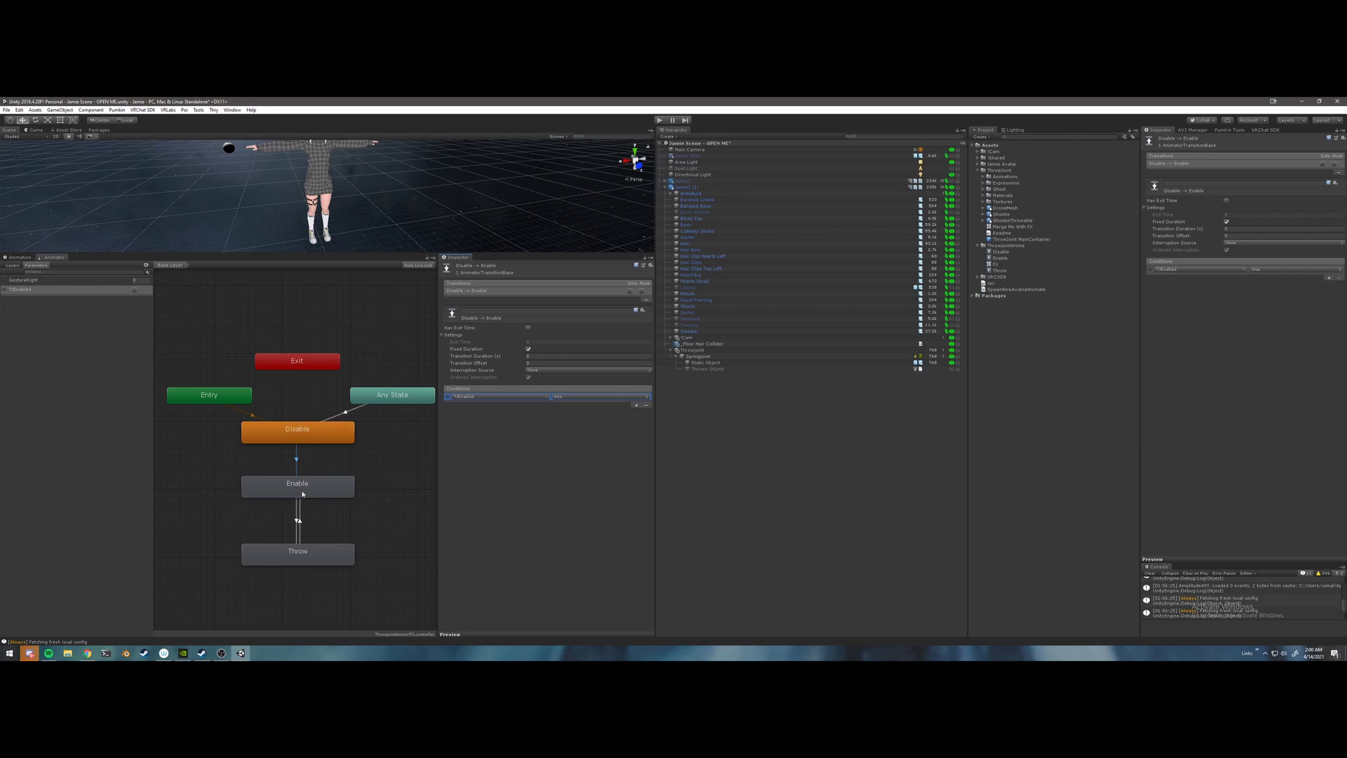
click(384, 456)
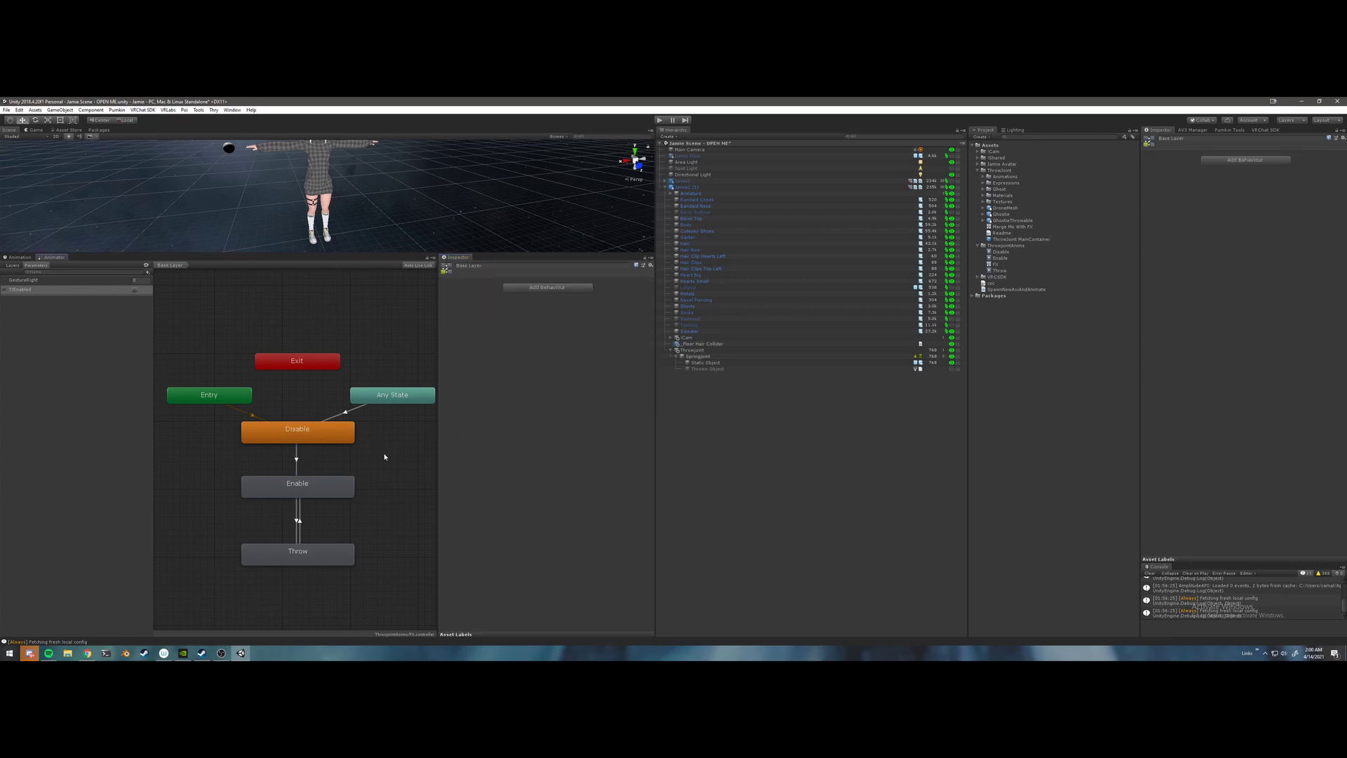
click(295, 455)
middle_drag(293, 504, 302, 489)
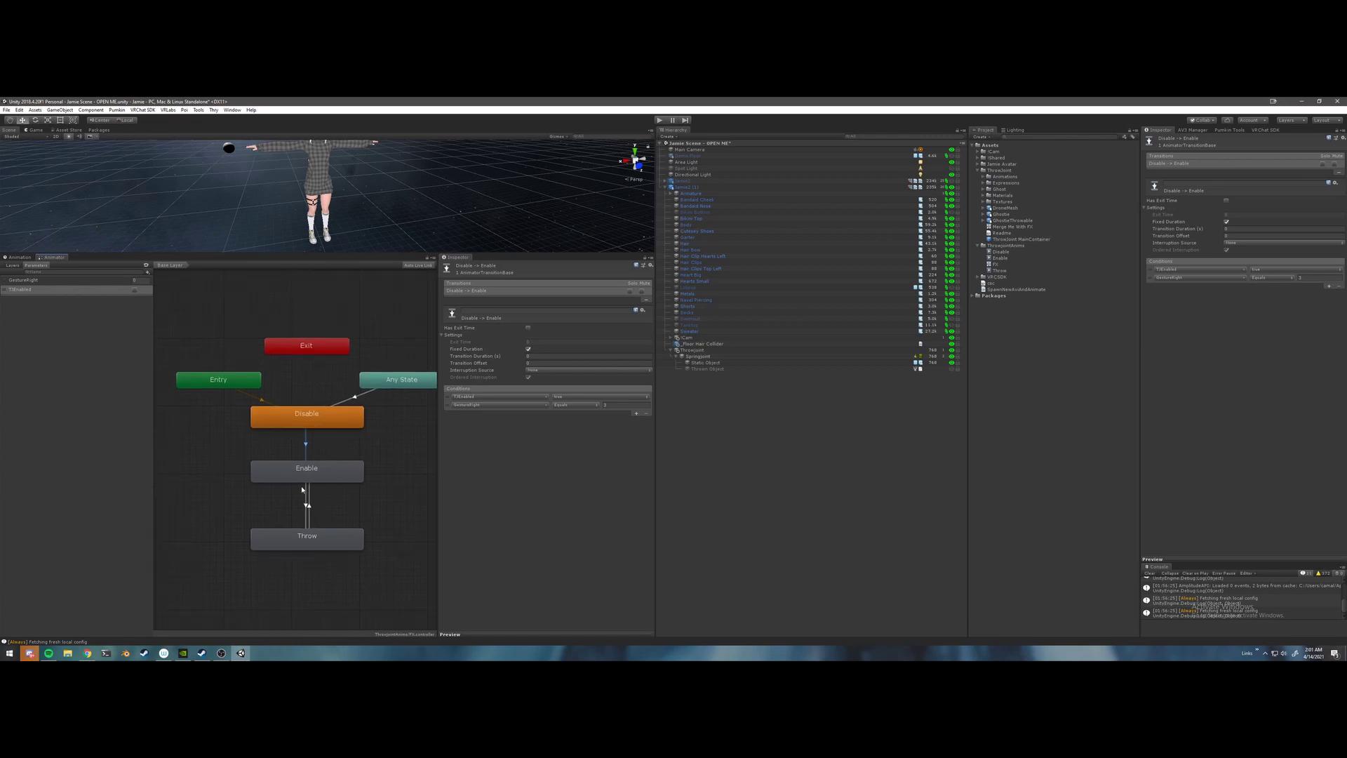
- Review the Enable and Throw states and the conditions on the transitions between them in both directions
click(309, 472)
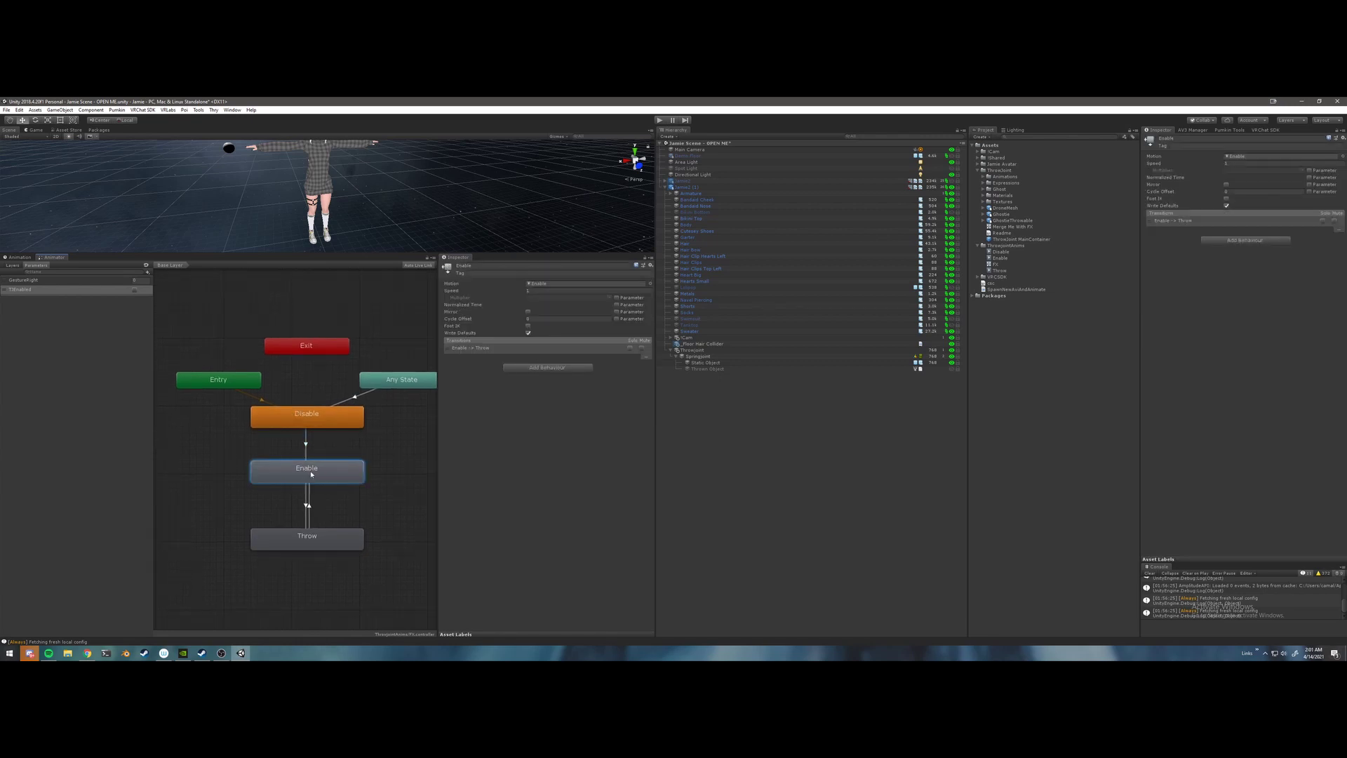
click(316, 498)
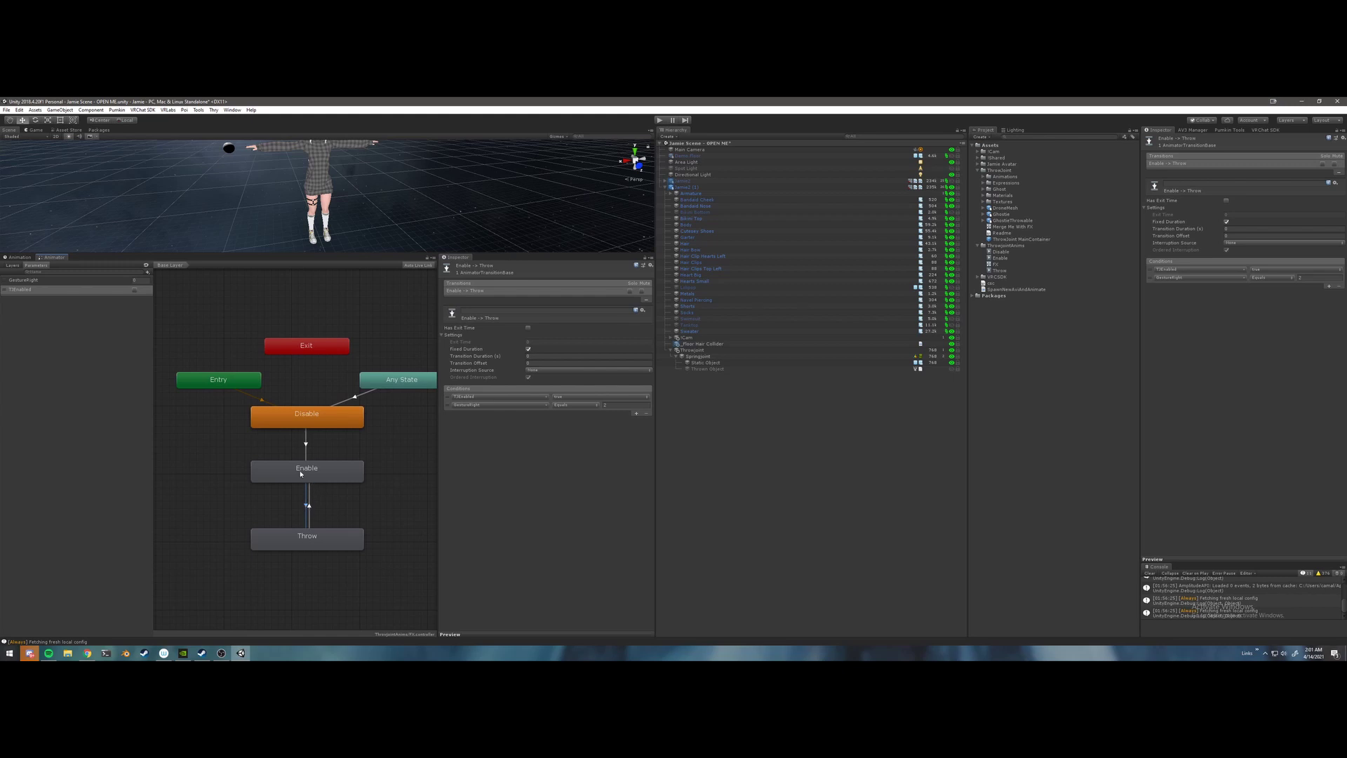
click(449, 397)
double_click(310, 540)
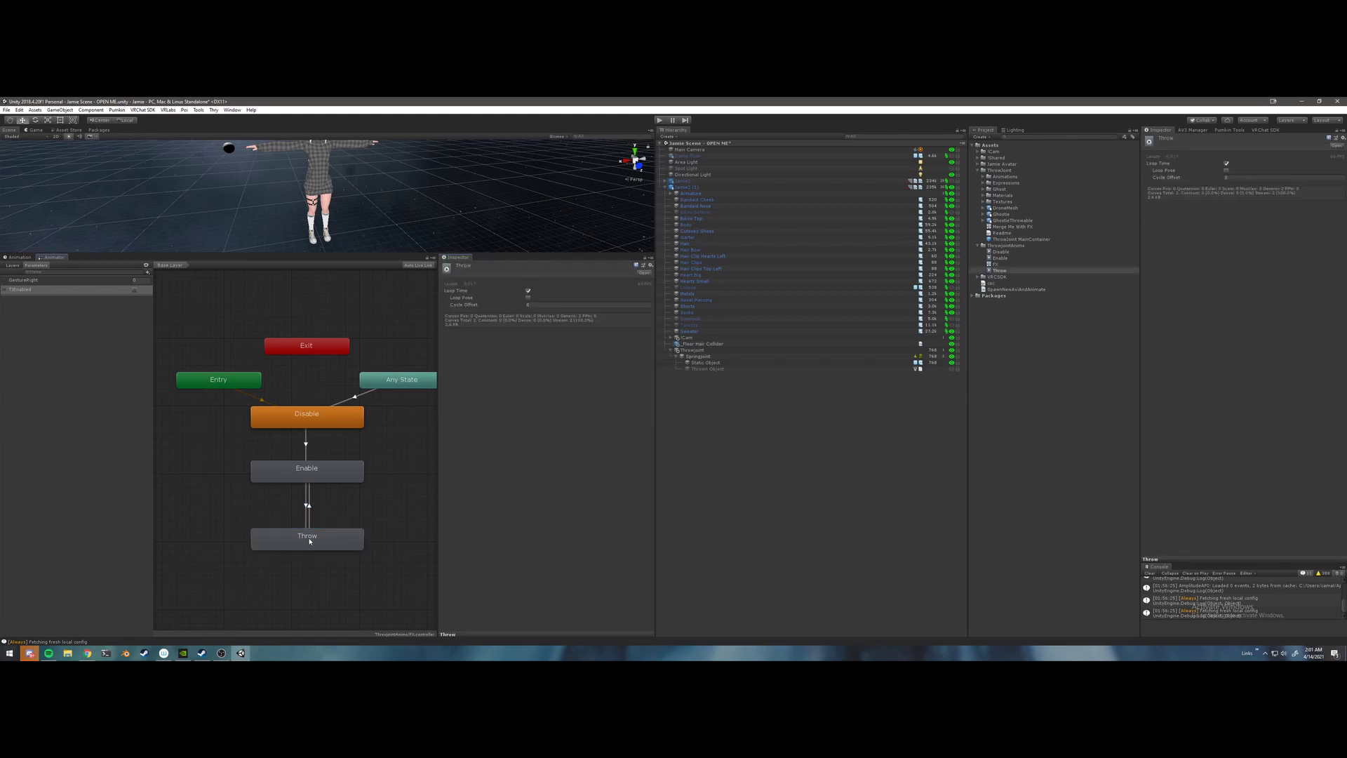
double_click(310, 539)
click(309, 540)
click(309, 505)
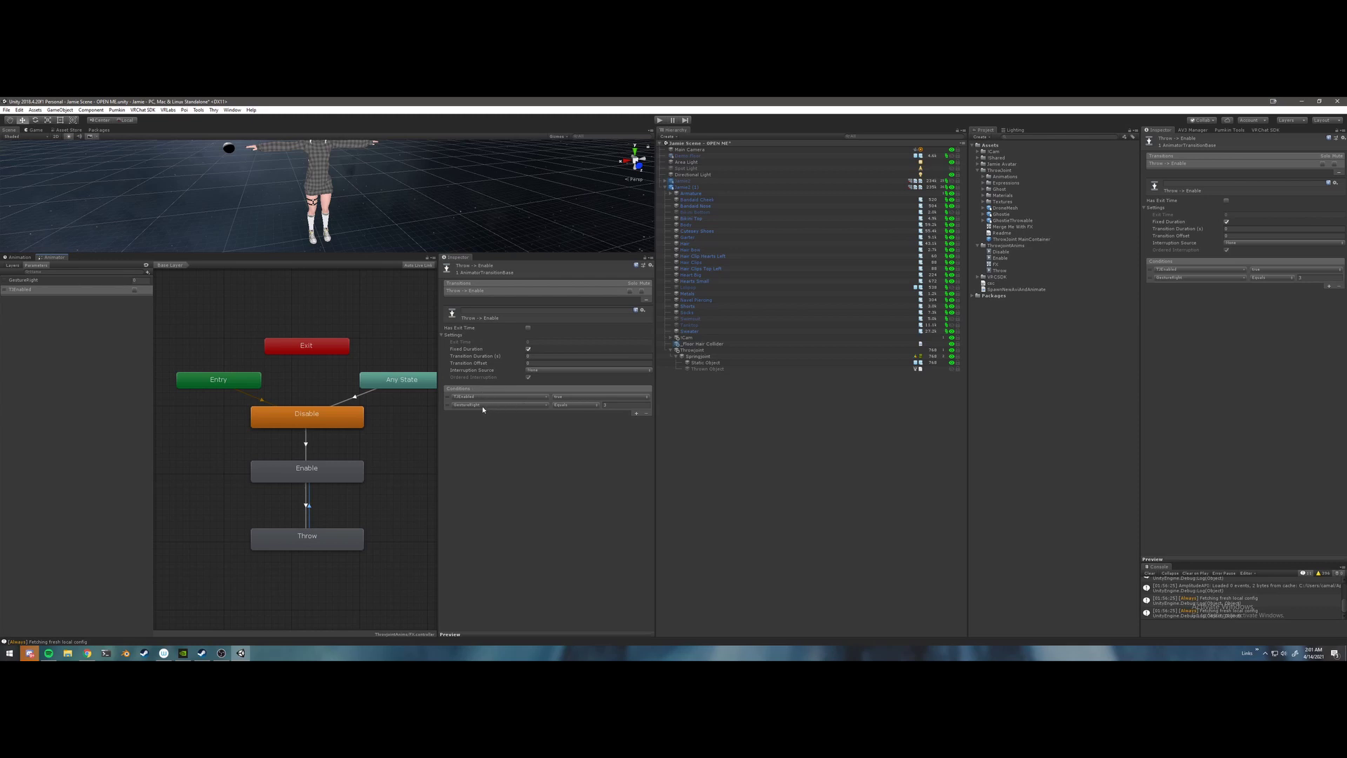
click(315, 469)
- Tidy the state graph by repositioning the Exit, Entry and Any State nodes evenly around Disable
scroll(310, 463, down, 2)
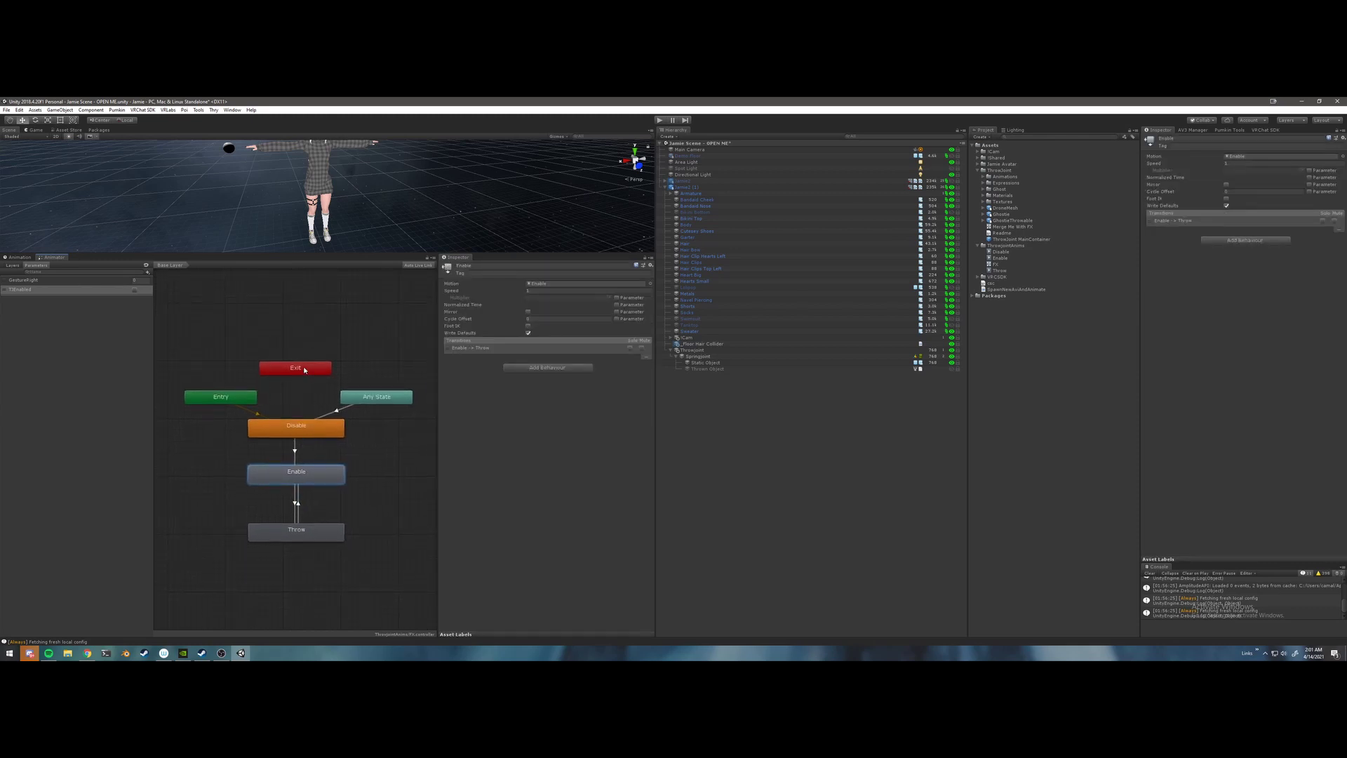
drag(304, 369, 305, 375)
drag(379, 396, 373, 396)
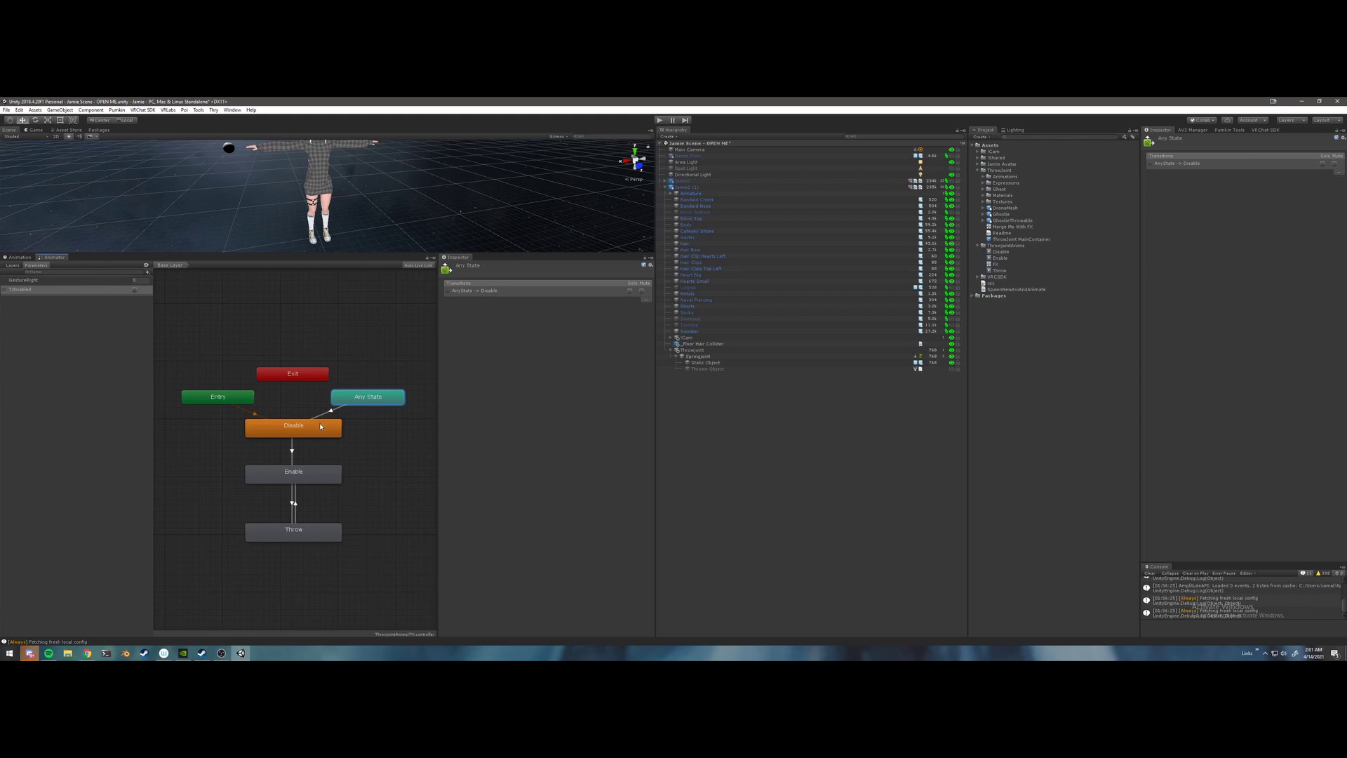
scroll(292, 427, up, 1)
scroll(278, 426, down, 1)
middle_drag(279, 424, 279, 426)
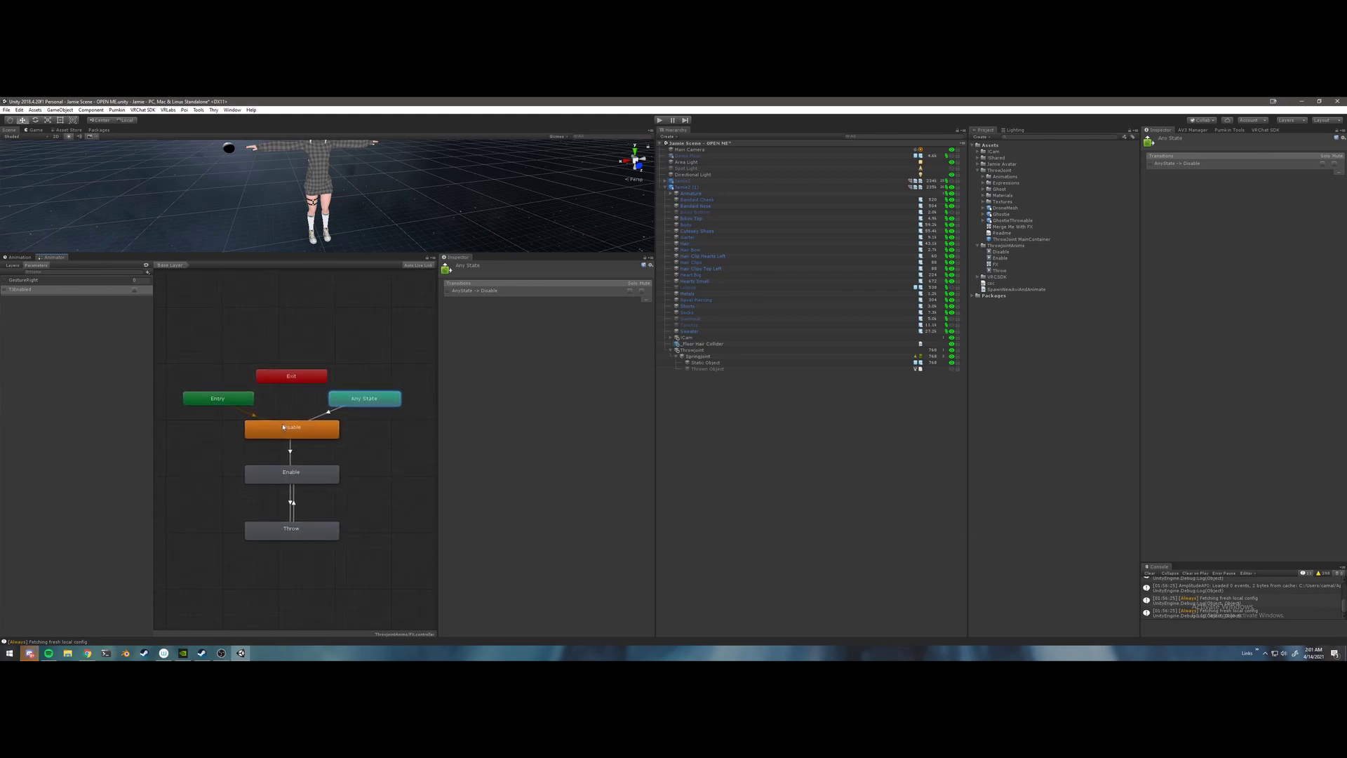
click(245, 404)
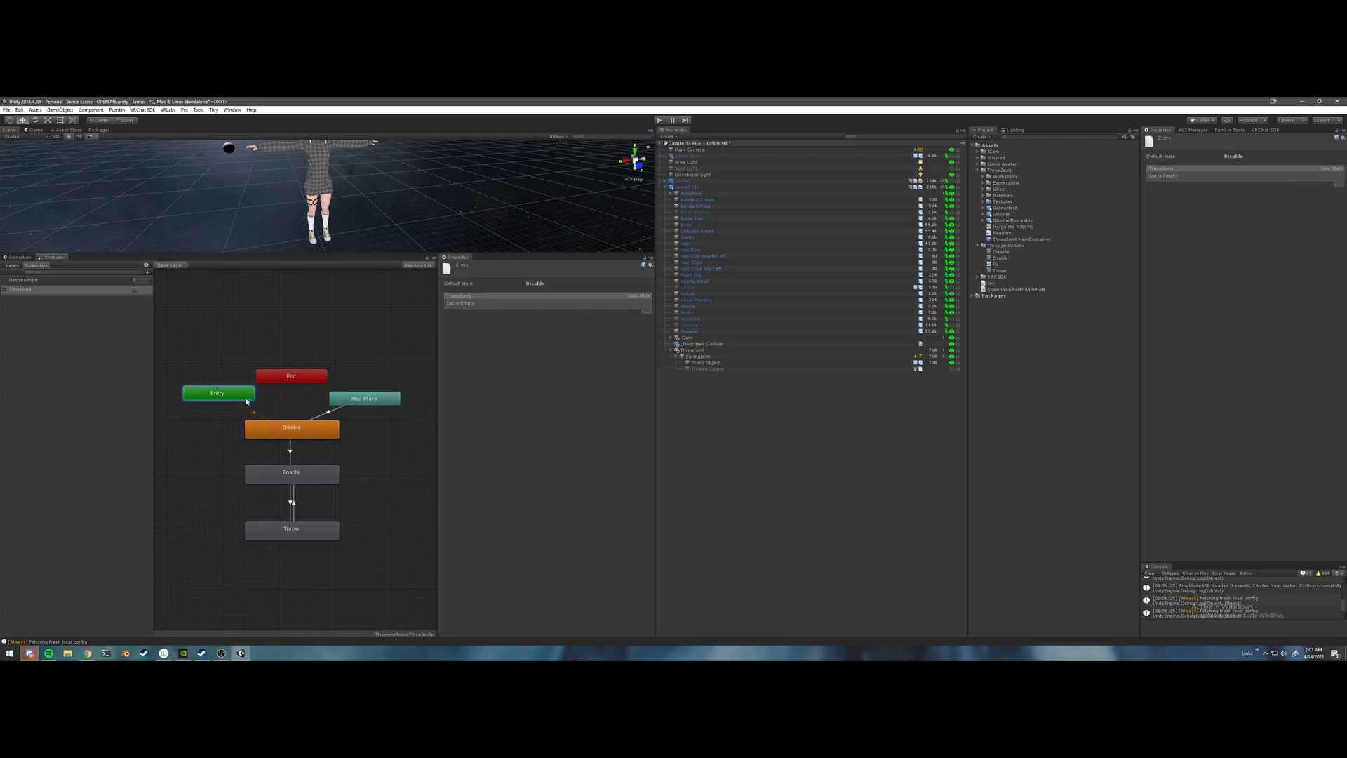
drag(335, 399, 329, 399)
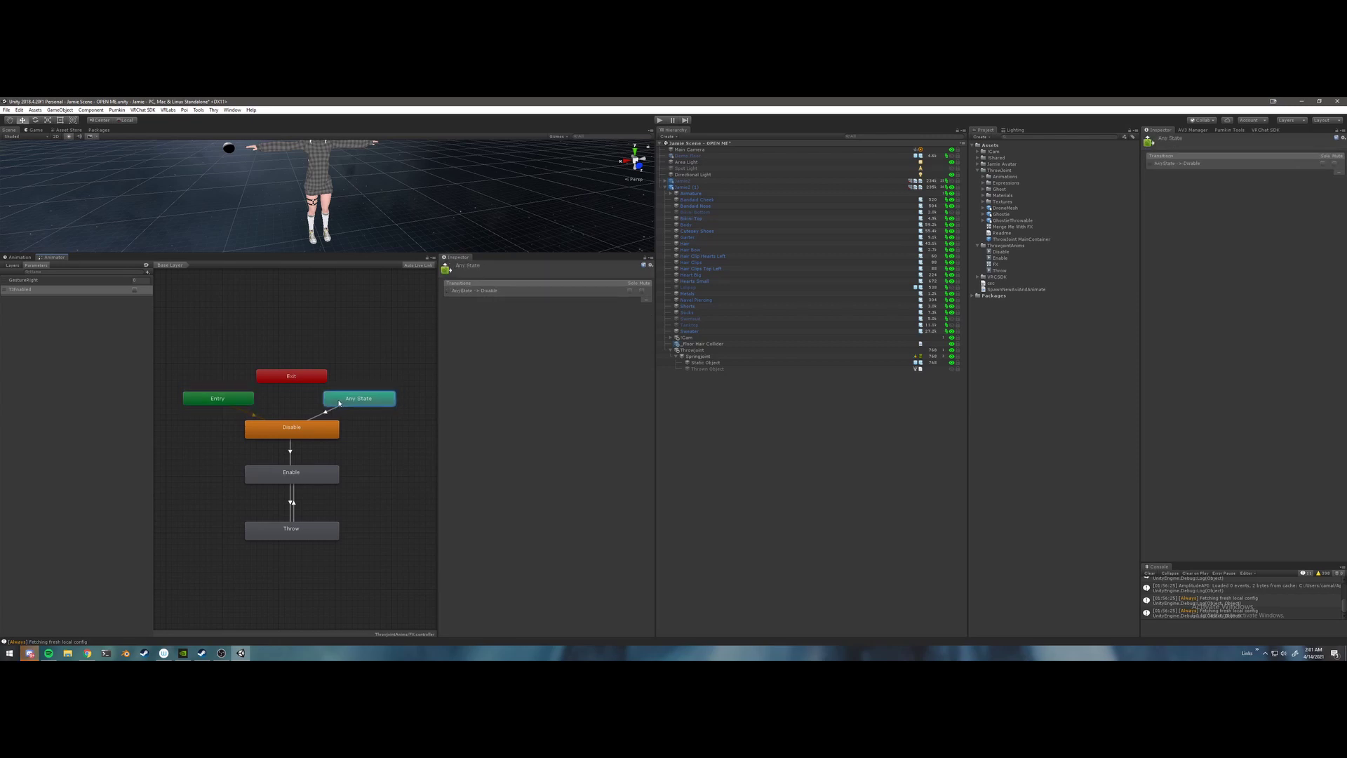
click(237, 402)
drag(237, 402, 242, 402)
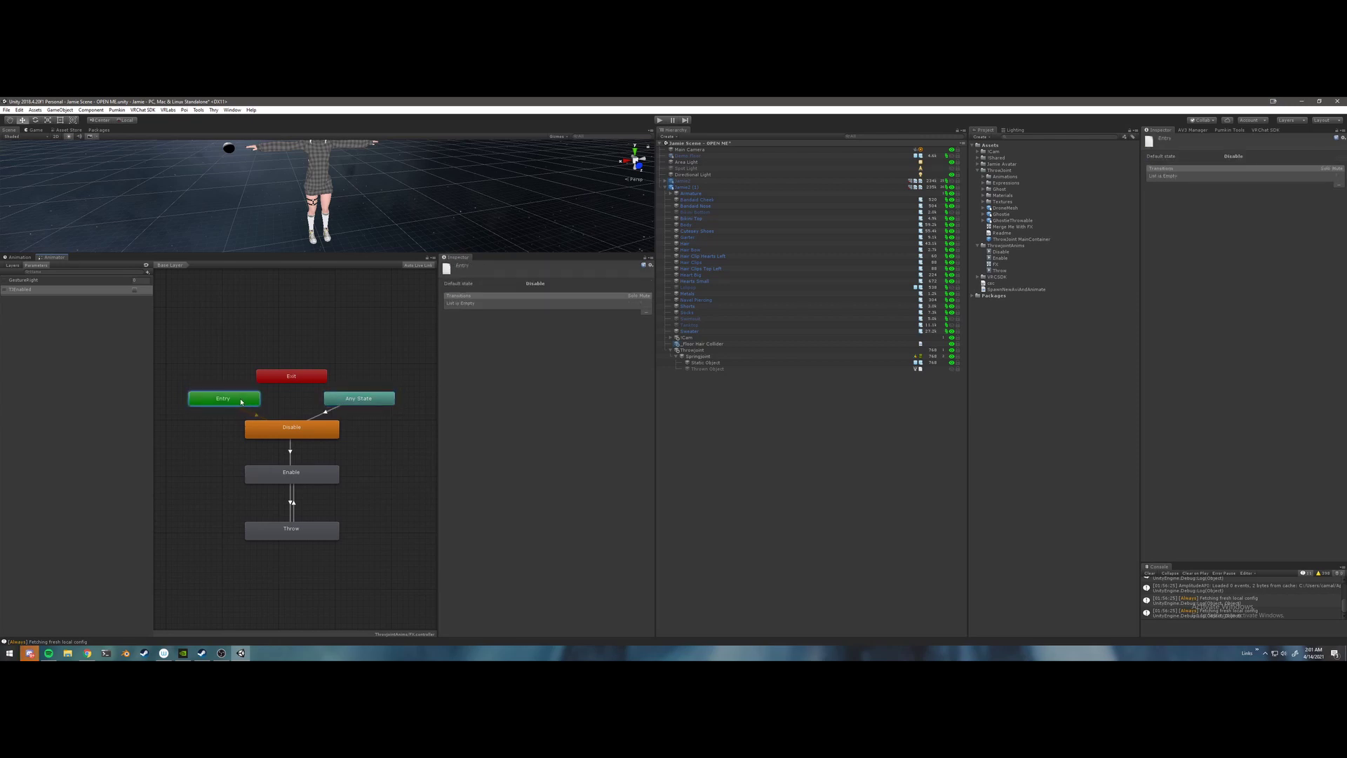
click(290, 380)
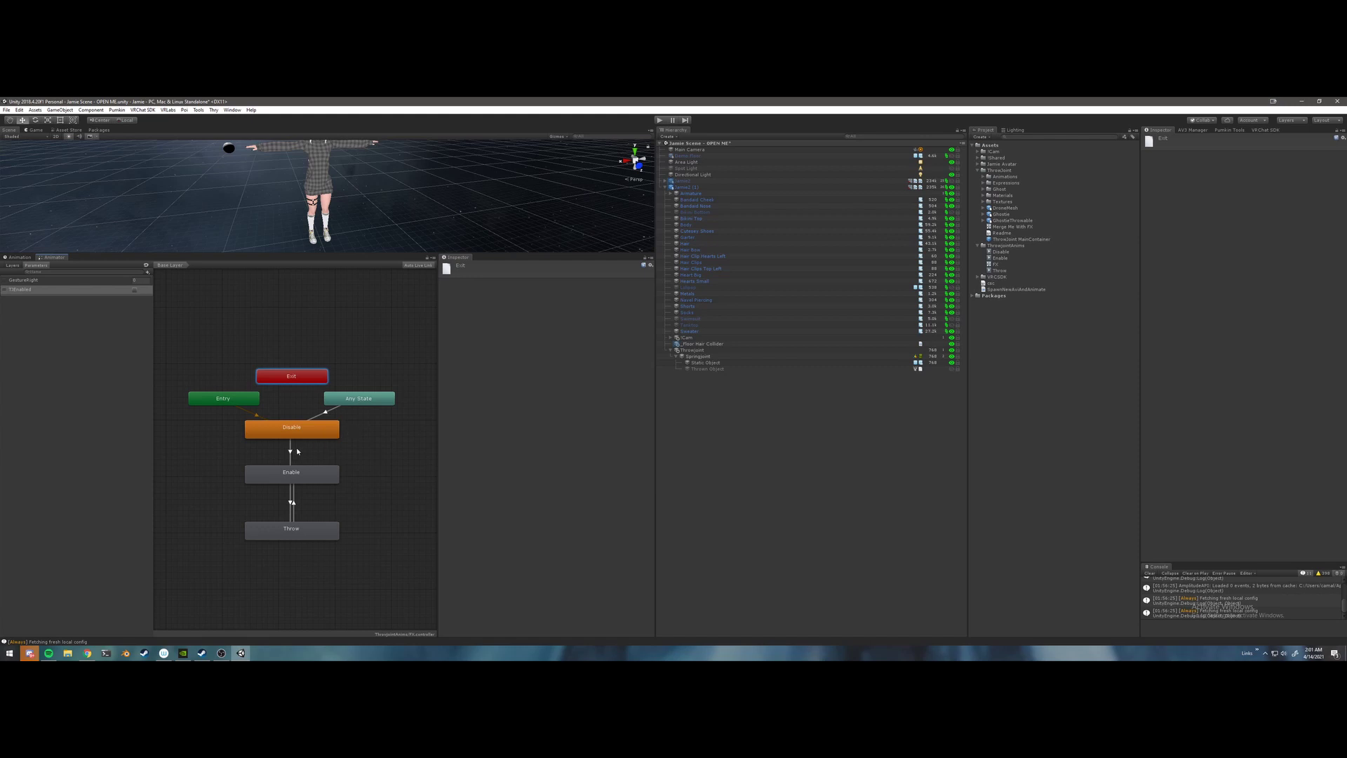
middle_drag(294, 449, 300, 456)
click(281, 416)
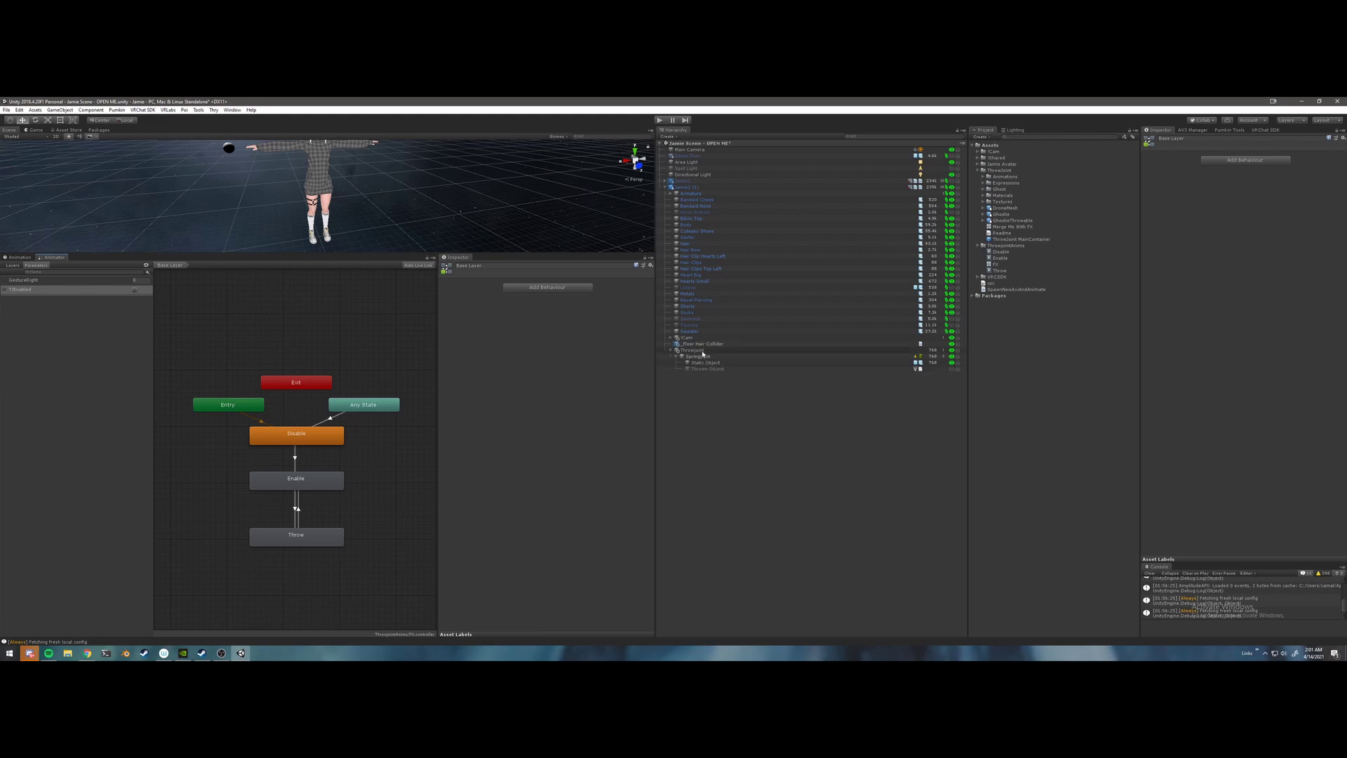
- Resize the Scene view, enter Play mode and select the avatar to monitor its live animator states
drag(428, 253, 448, 412)
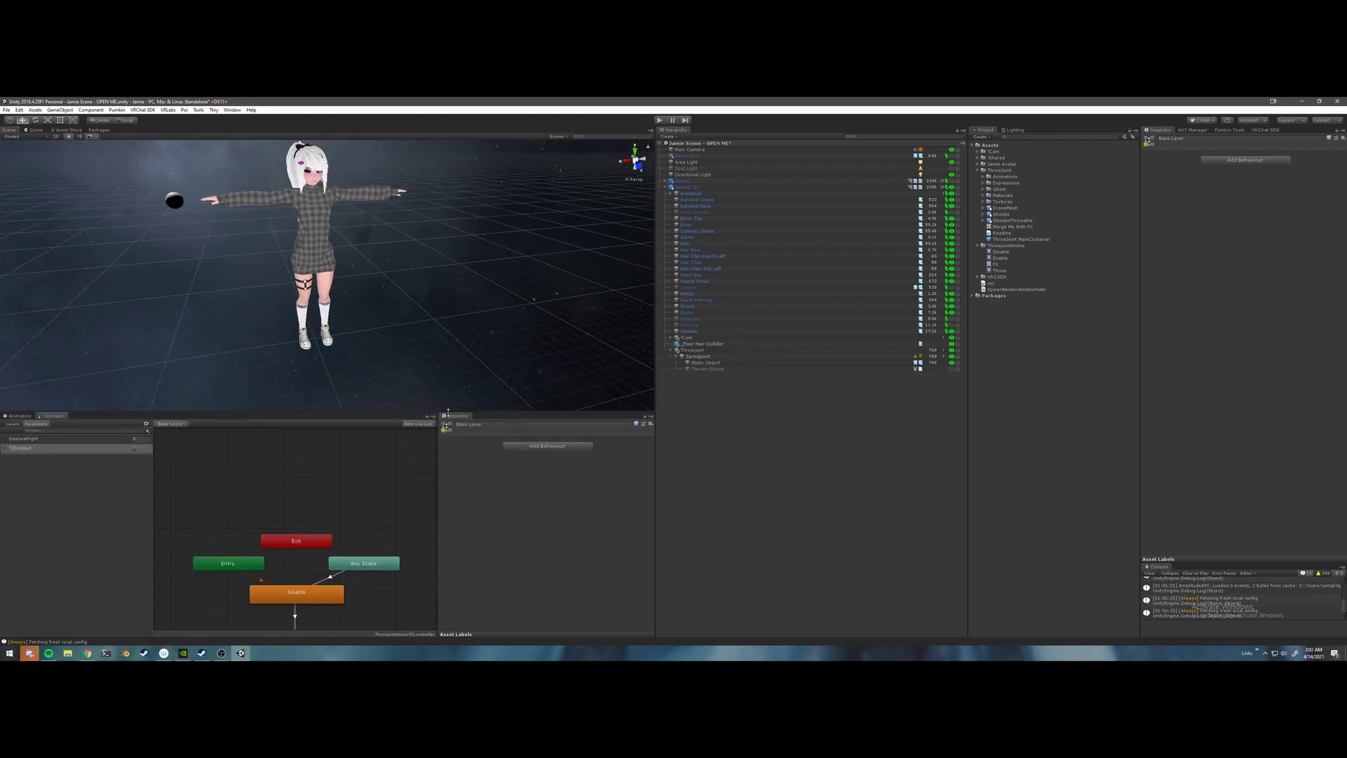
click(659, 120)
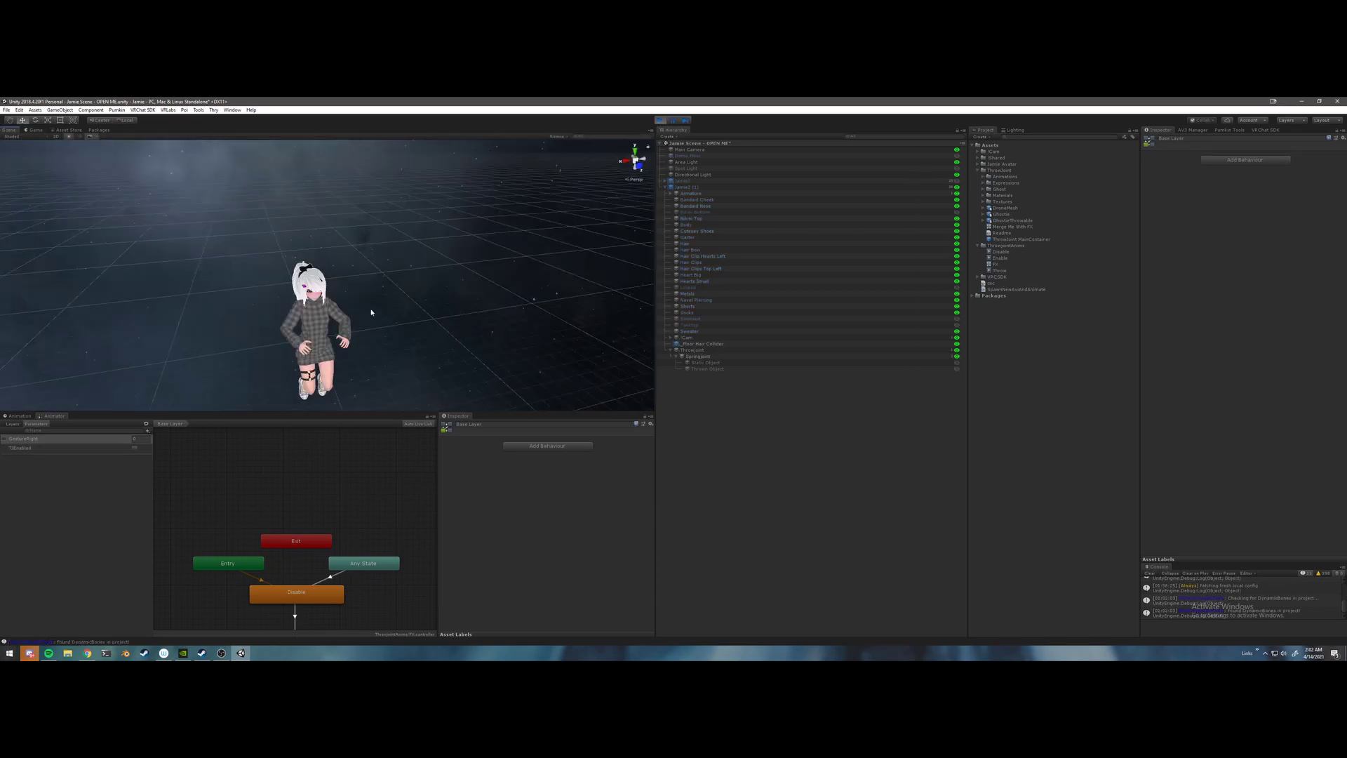
middle_drag(370, 327, 407, 256)
scroll(411, 256, down, 3)
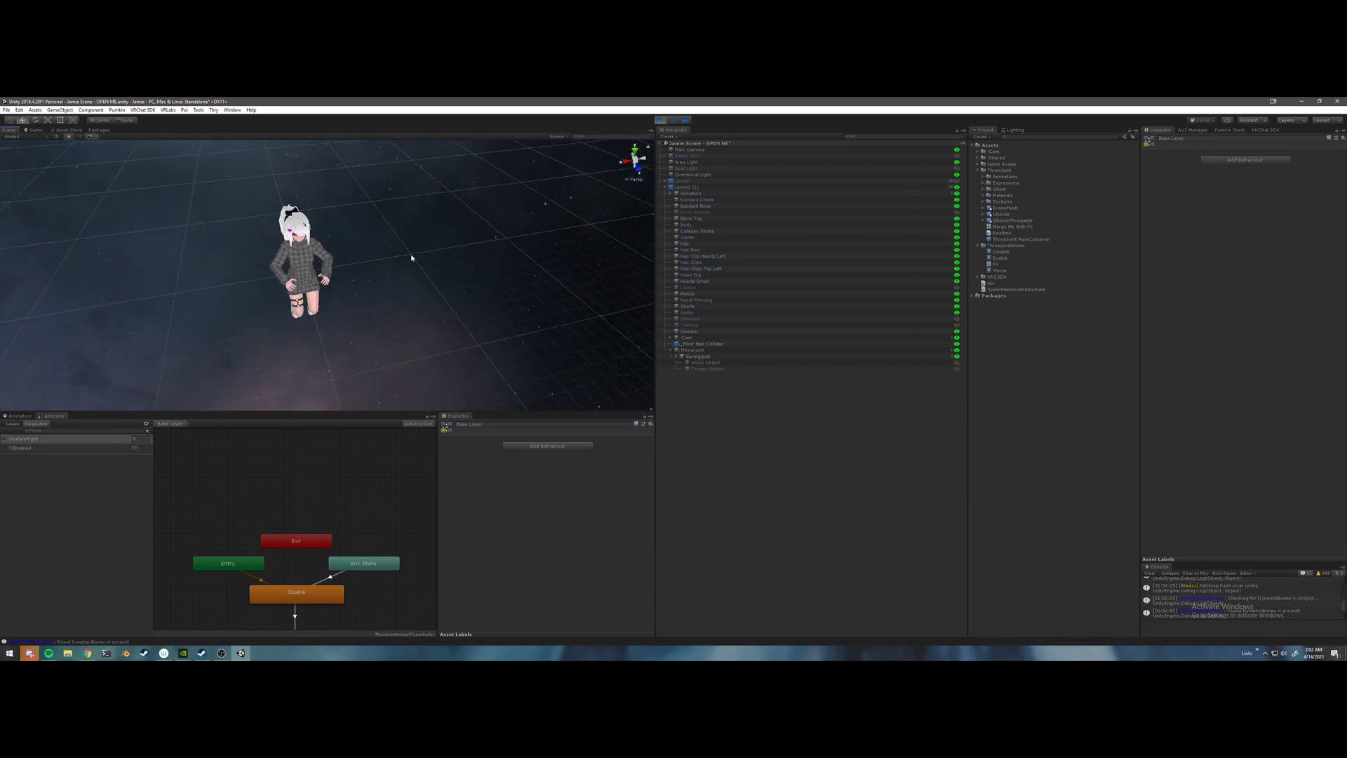
drag(348, 411, 345, 334)
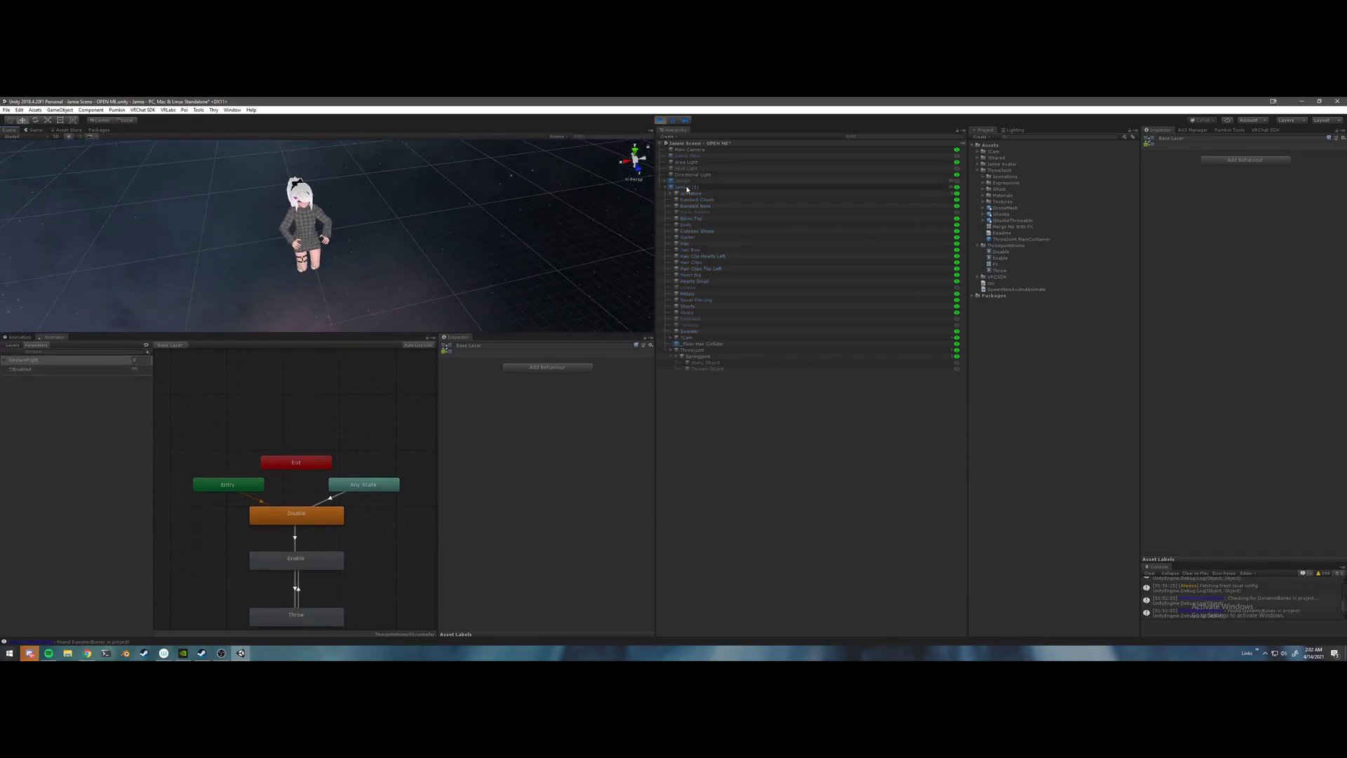
click(686, 187)
middle_drag(304, 503, 314, 451)
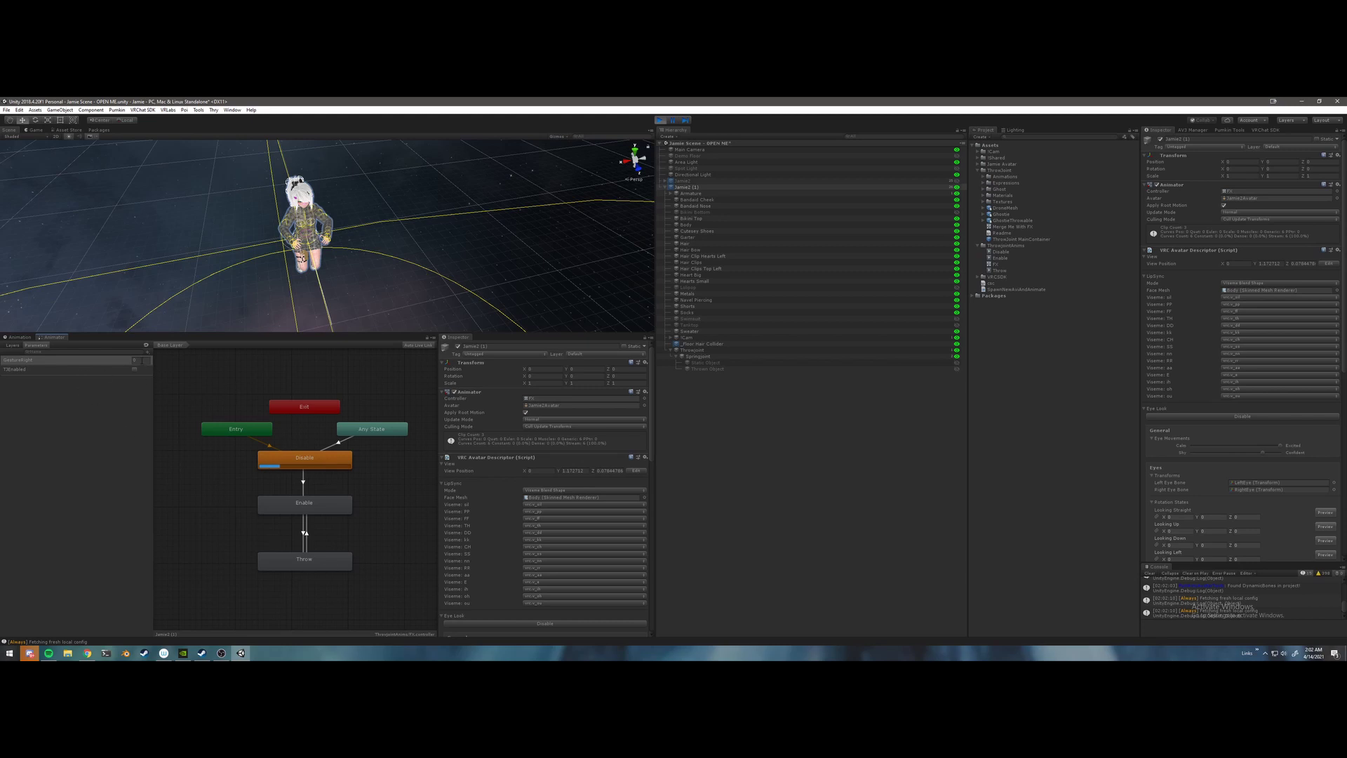
- Turn on TJEnabled for the running avatar and select its Armature to test the held object
click(209, 275)
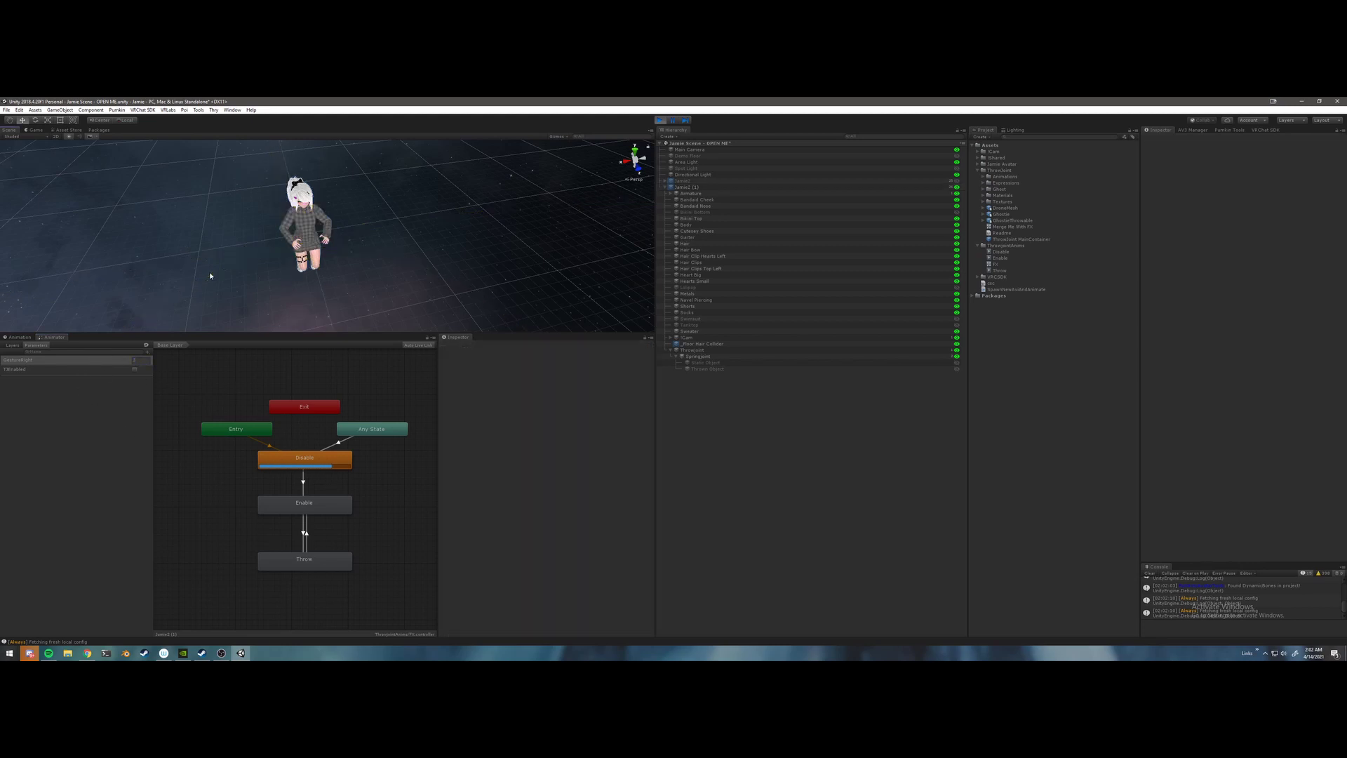
click(135, 369)
right_drag(364, 309, 373, 189)
key(s)
click(726, 193)
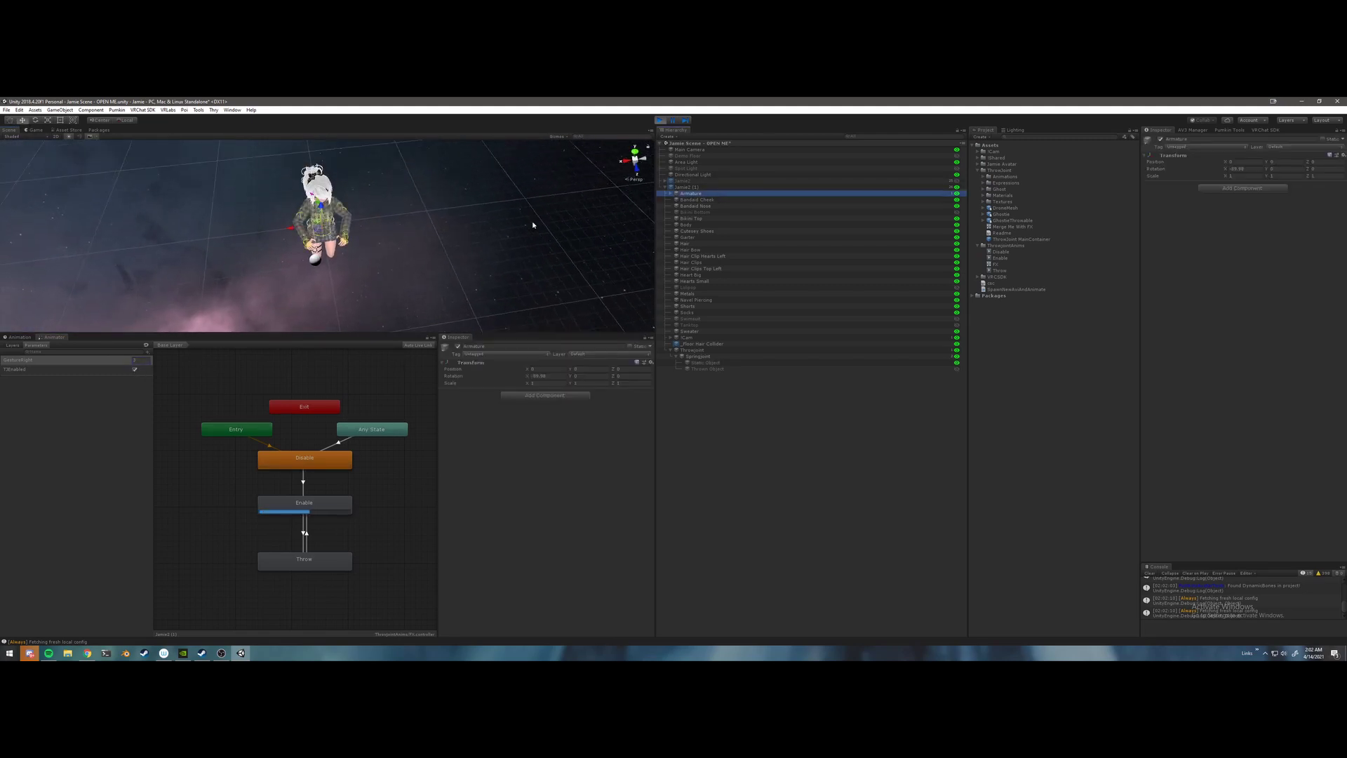
click(464, 221)
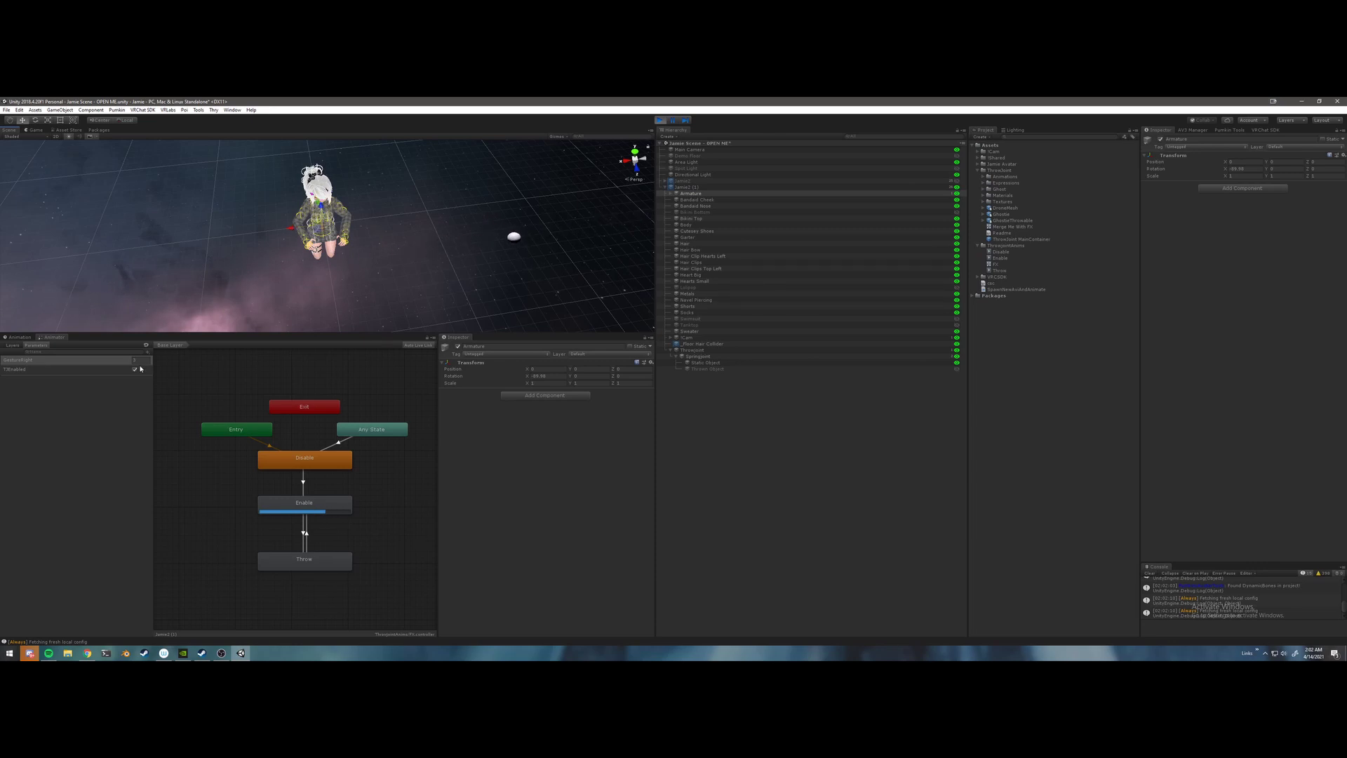
- Test throwing and recalling the object by switching GestureRight repeatedly between 2 and 3
click(97, 360)
text(2)
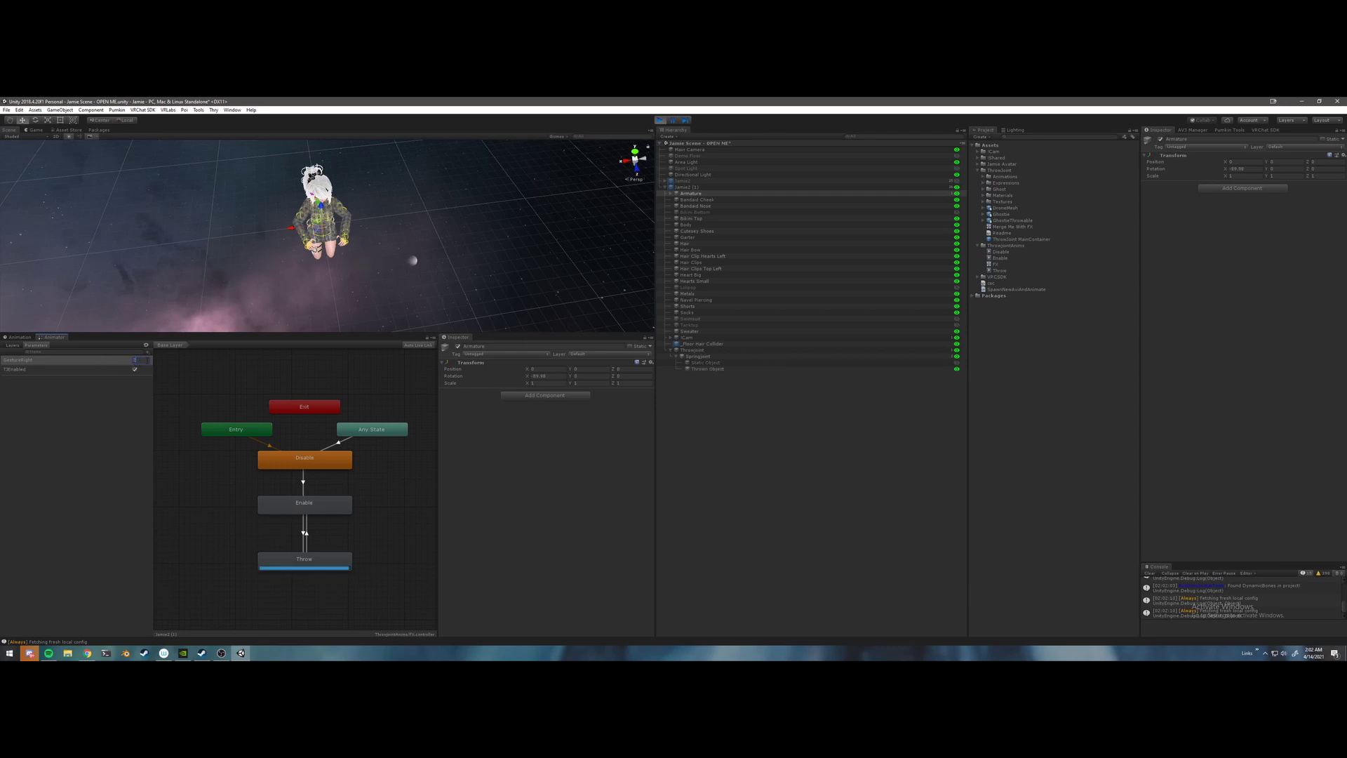
text(3)
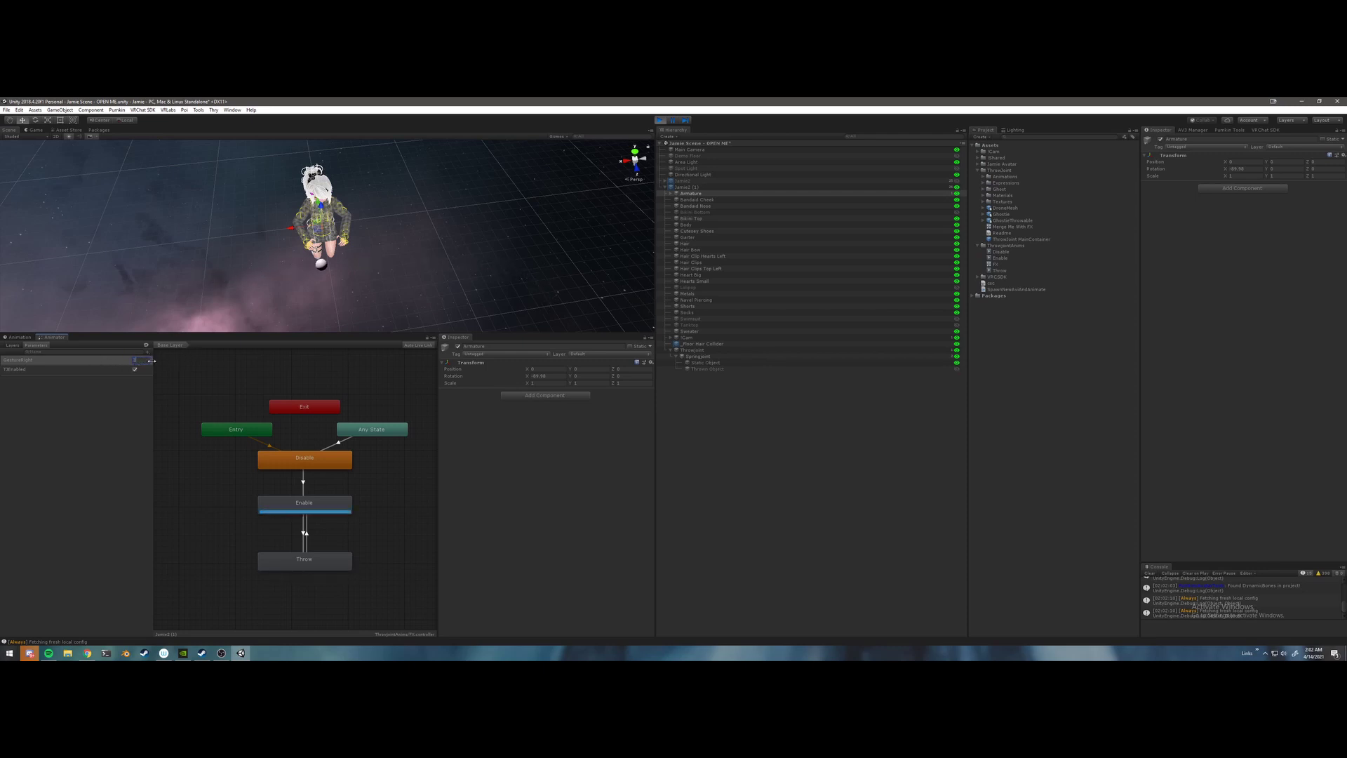
mouse_move(136, 359)
mouse_down()
mouse_move(98, 359)
mouse_move(113, 359)
mouse_up()
text(232)
click(692, 195)
click(117, 363)
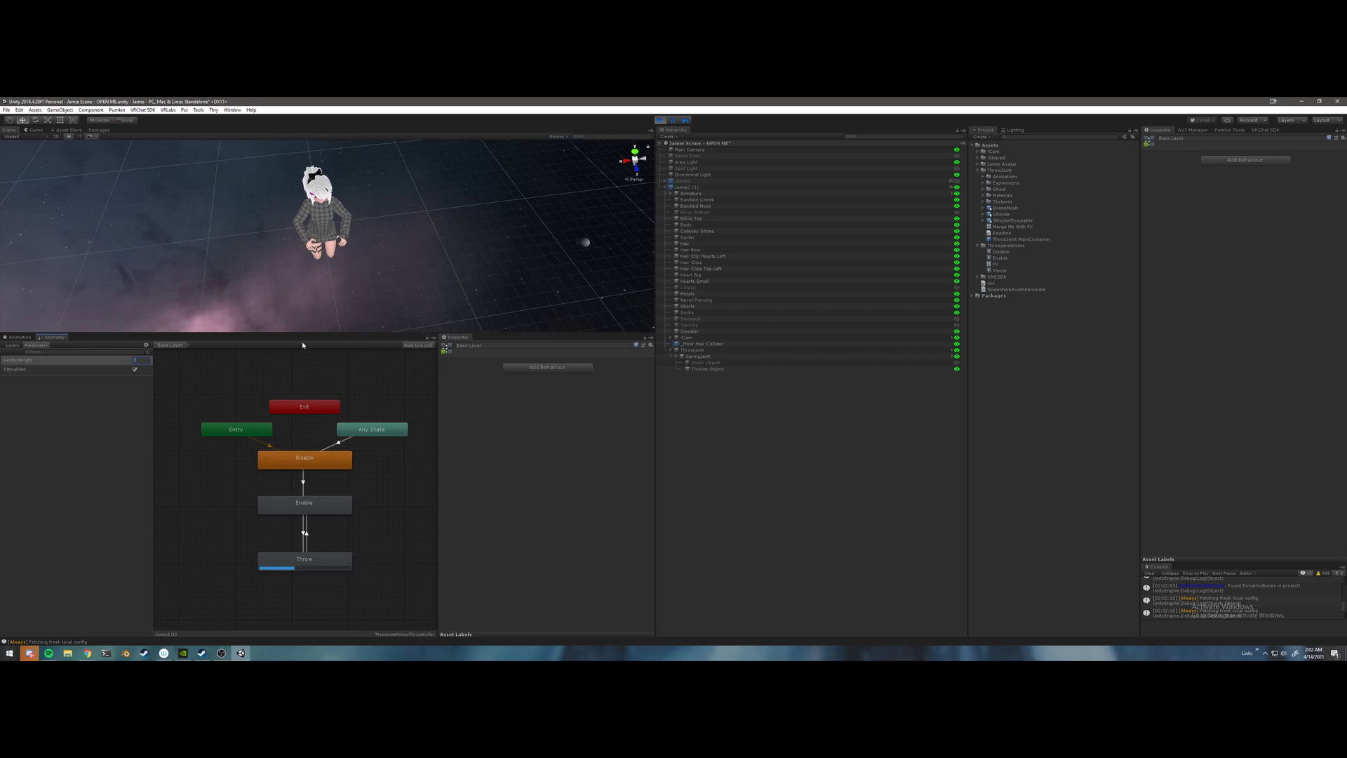
- Toggle TJEnabled, inspect the Any State to Disable transition, and turn TJEnabled off to test disabling the object
click(135, 370)
click(135, 370)
click(347, 438)
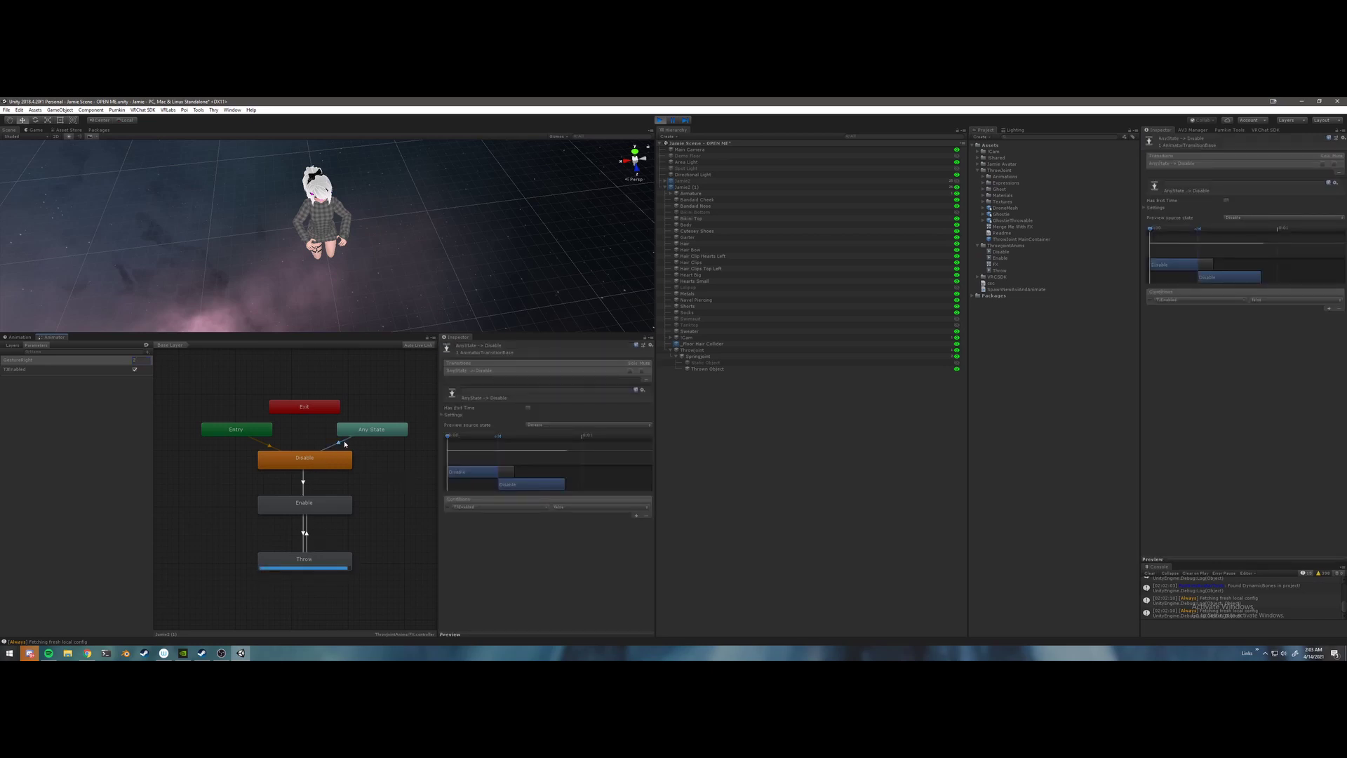
click(136, 370)
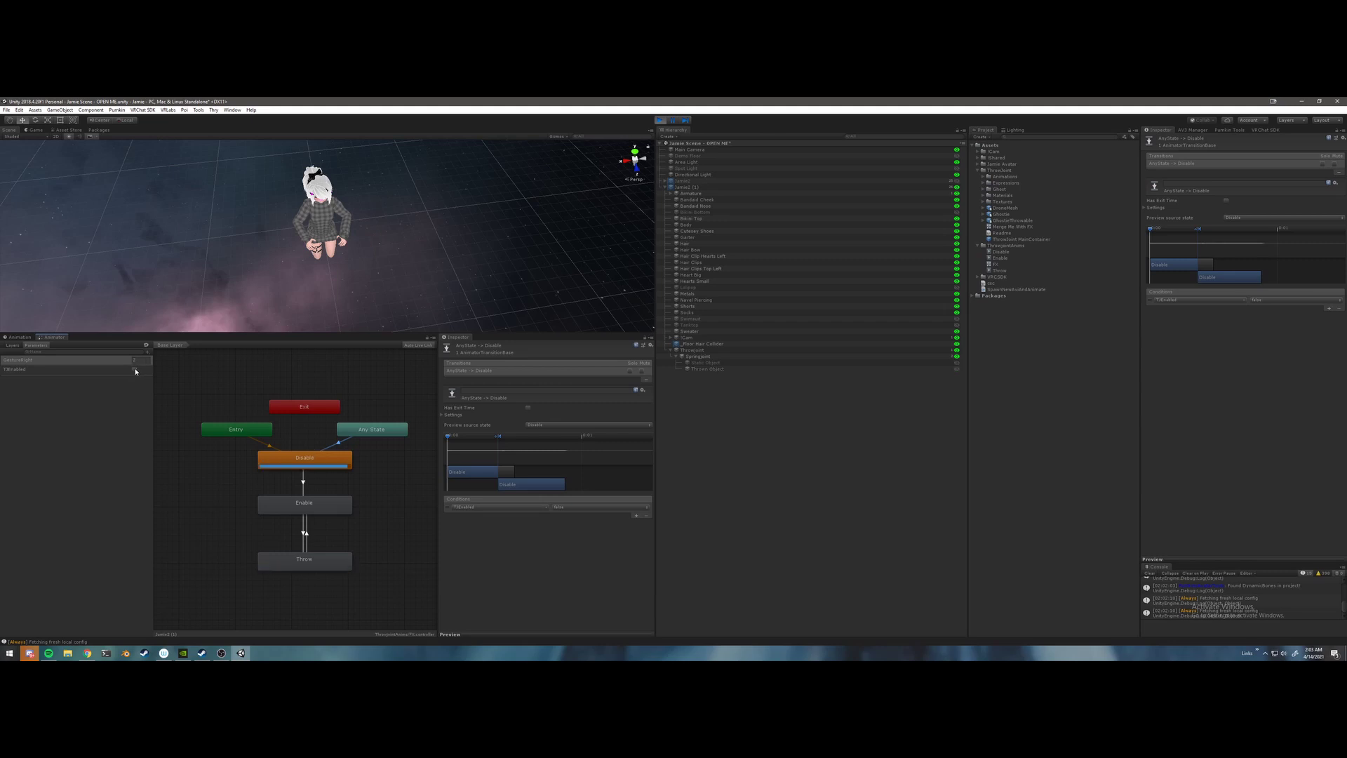
click(326, 462)
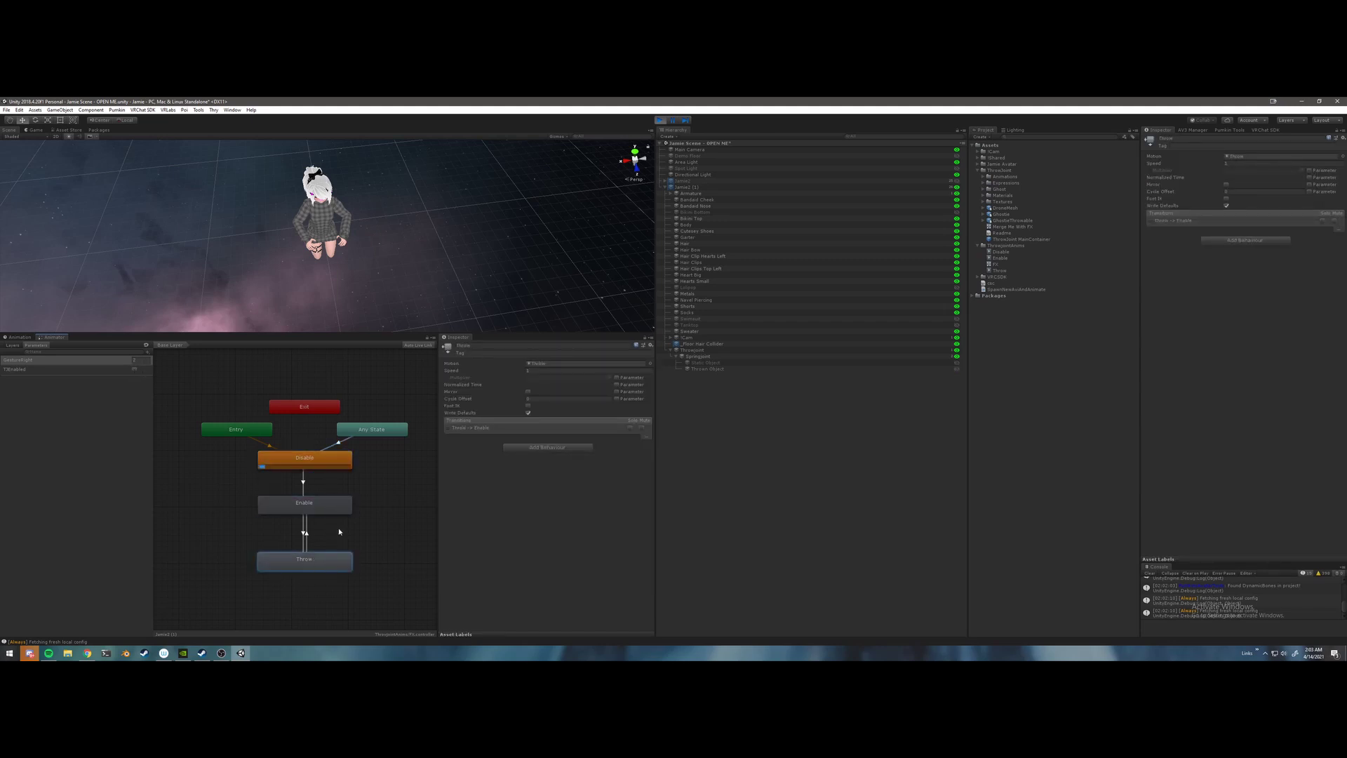
click(348, 472)
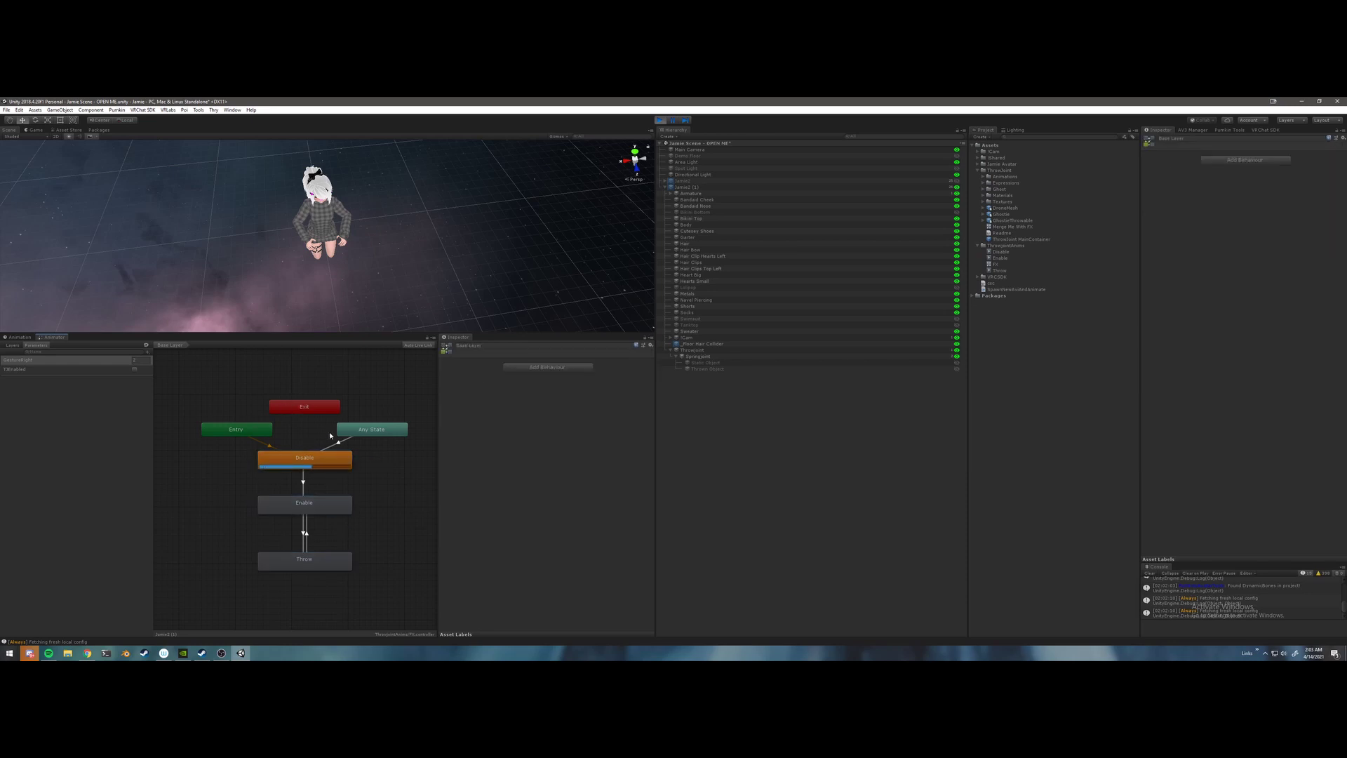
scroll(317, 433, down, 1)
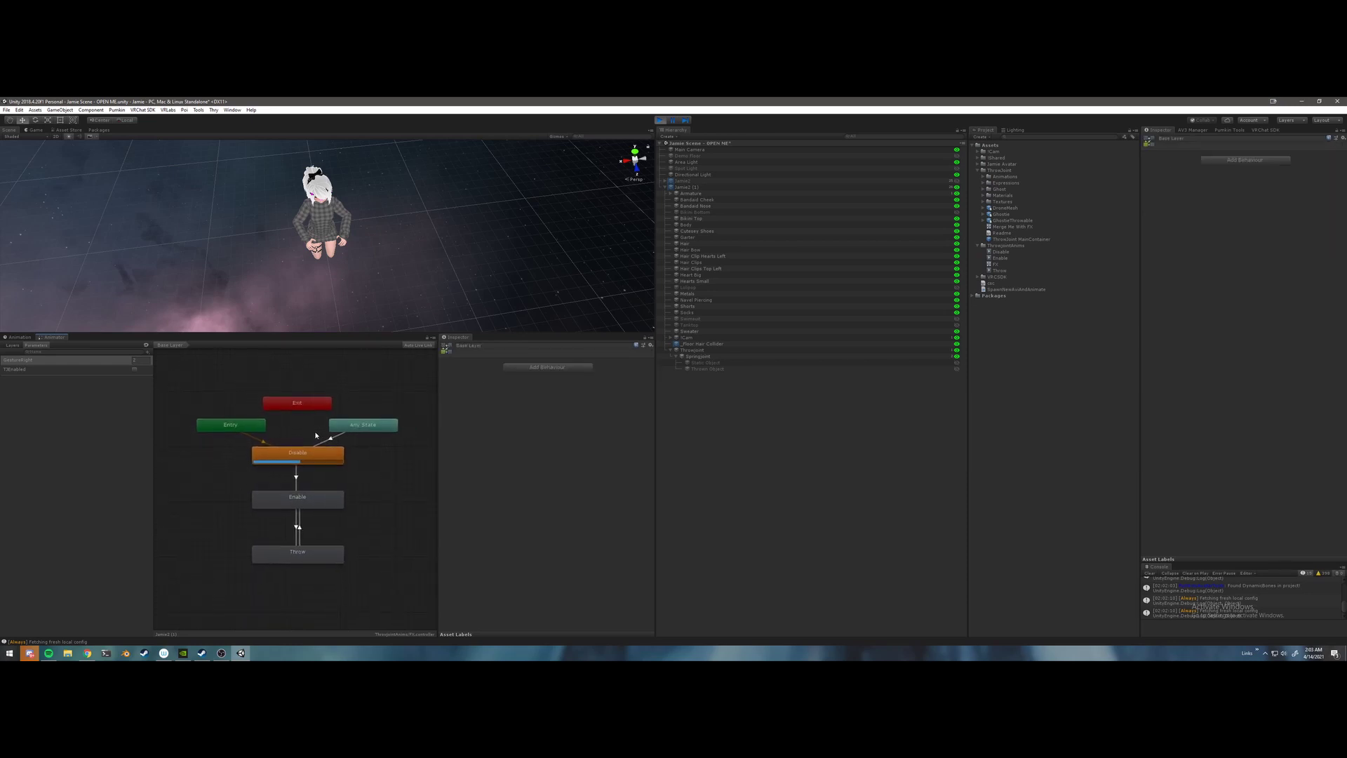
mouse_move(341, 261)
right_down()
mouse_move(336, 238)
mouse_move(353, 245)
right_up()
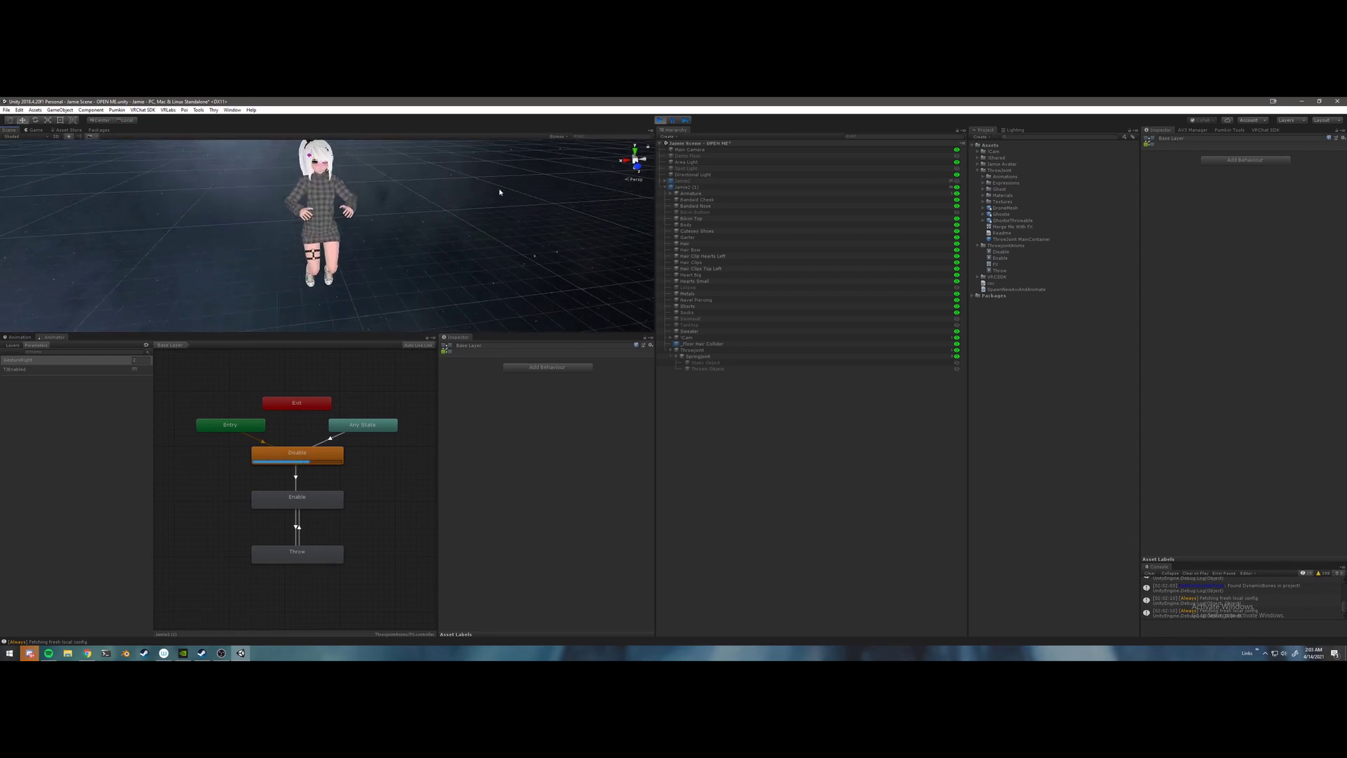
- Exit Play mode and enlarge the Scene view in height and width to show the whole avatar
click(659, 120)
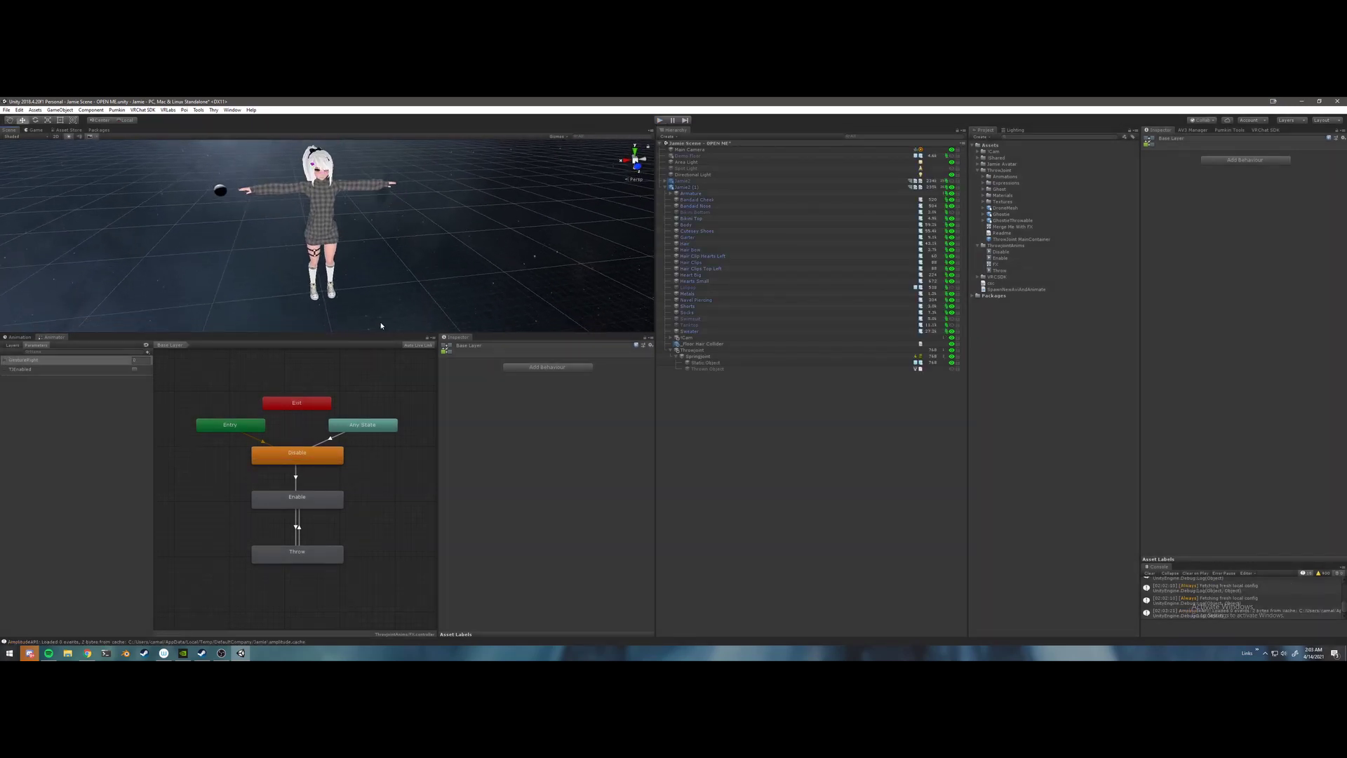
drag(378, 334, 322, 493)
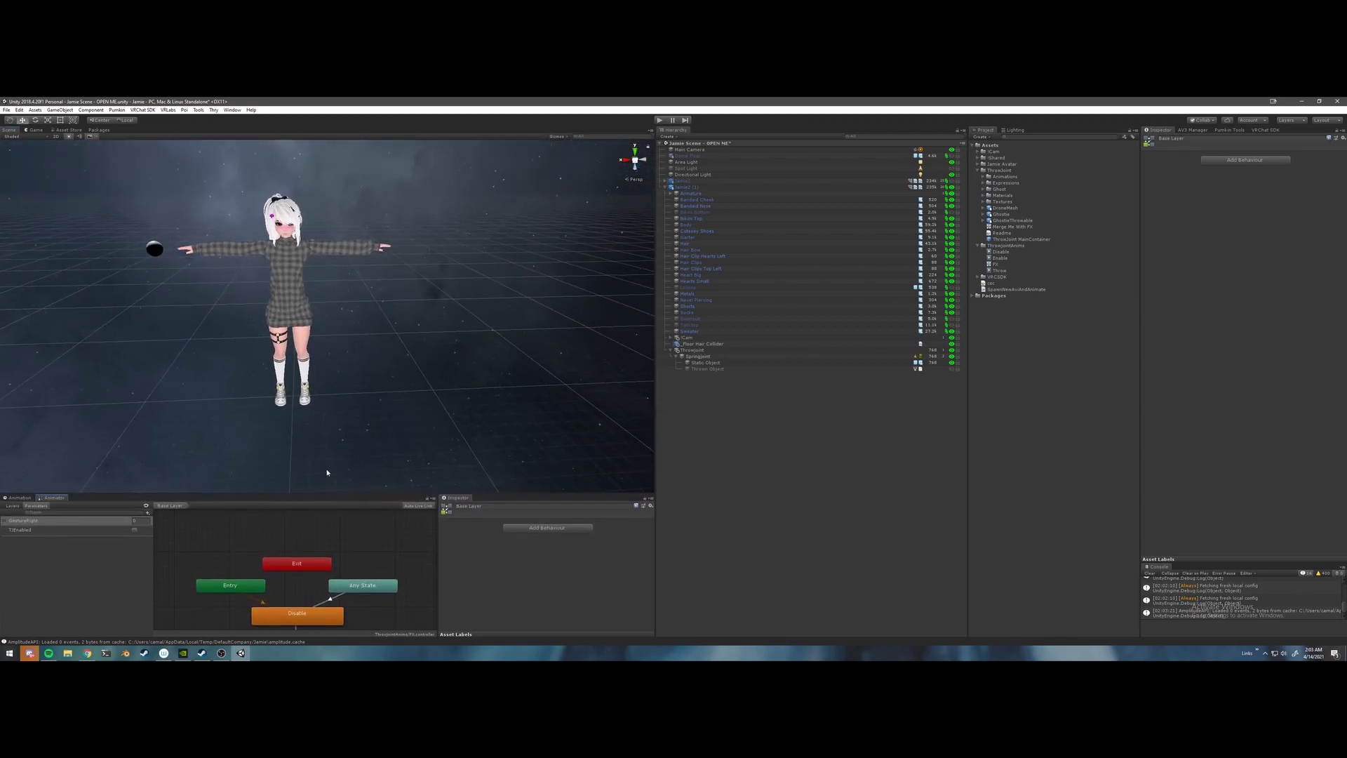
alt+drag(335, 390, 362, 397)
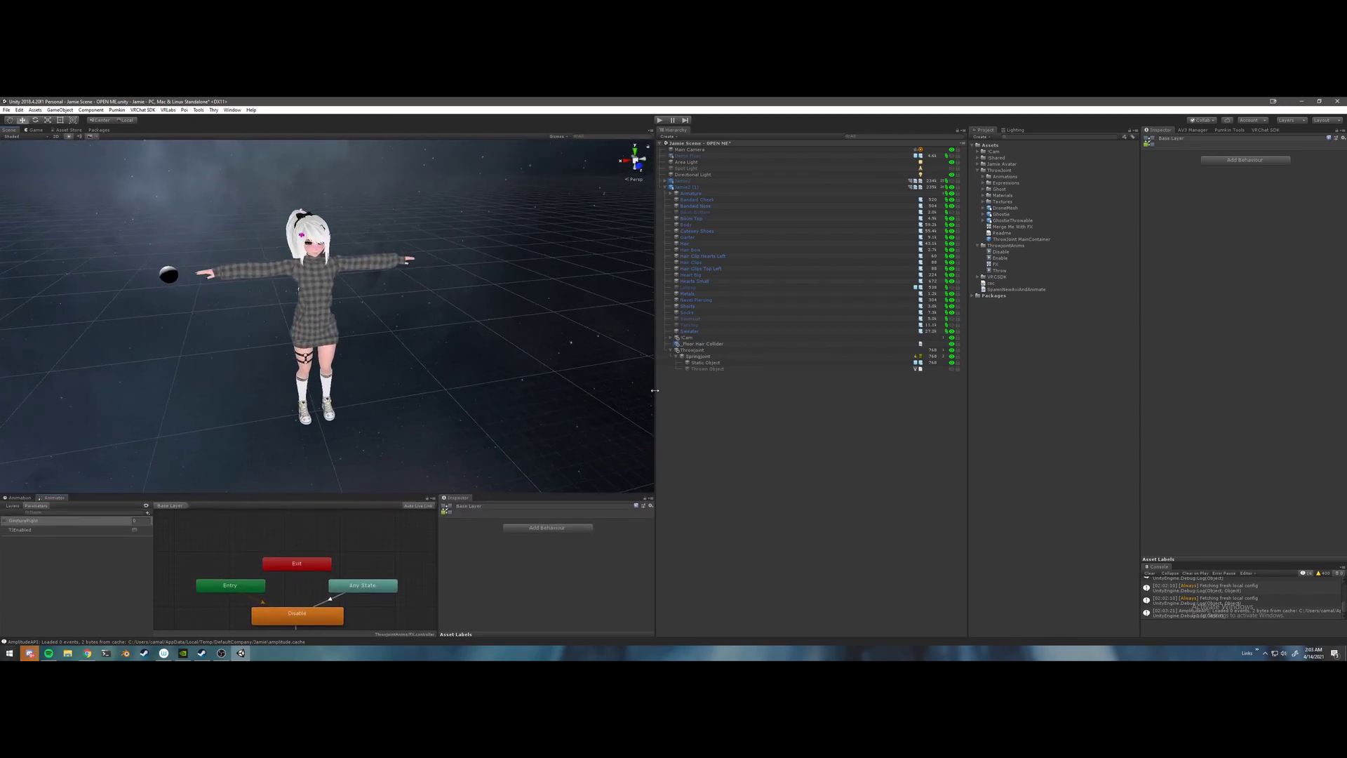
drag(654, 390, 689, 390)
alt+drag(441, 394, 418, 378)
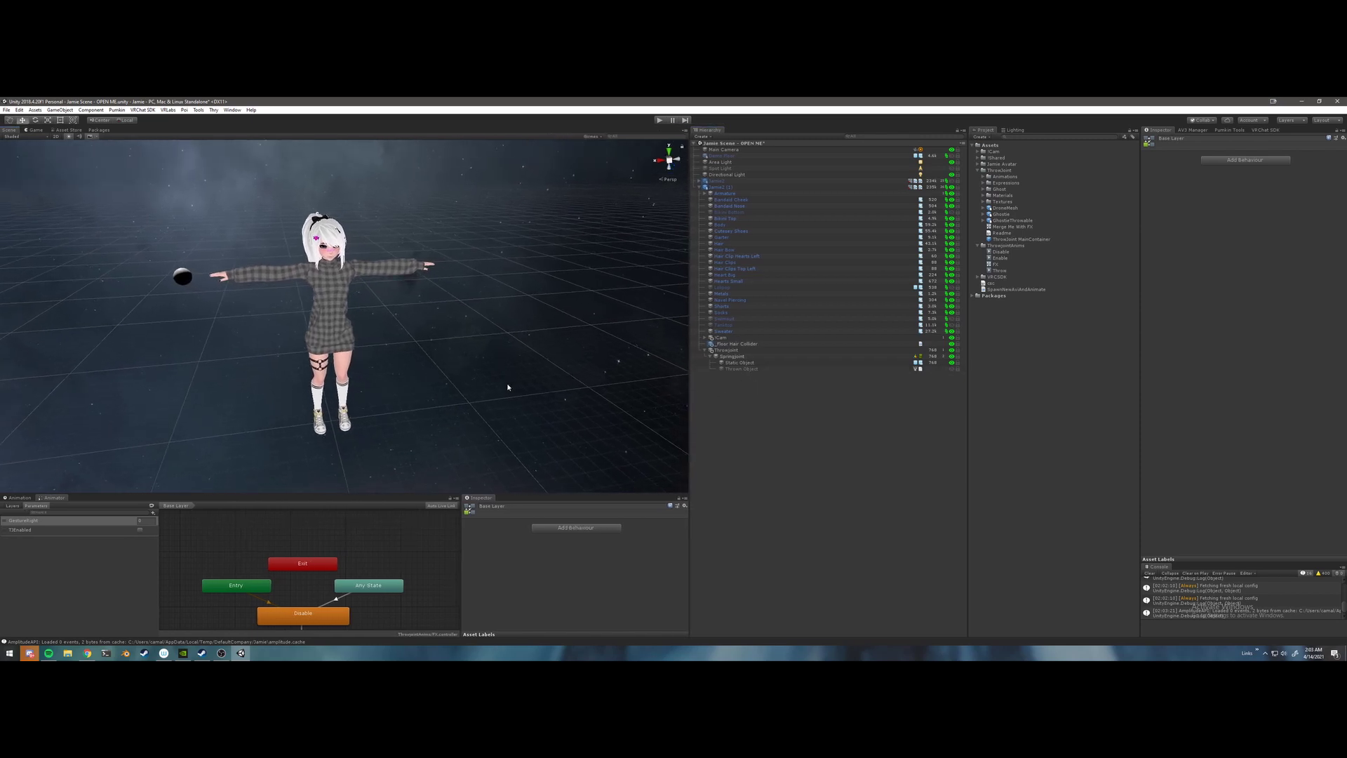
- Inspect Thrown Object and Static Object under the avatar's throwable, leaving Static Object selected, and view the sphere beside the hand
click(730, 362)
click(734, 367)
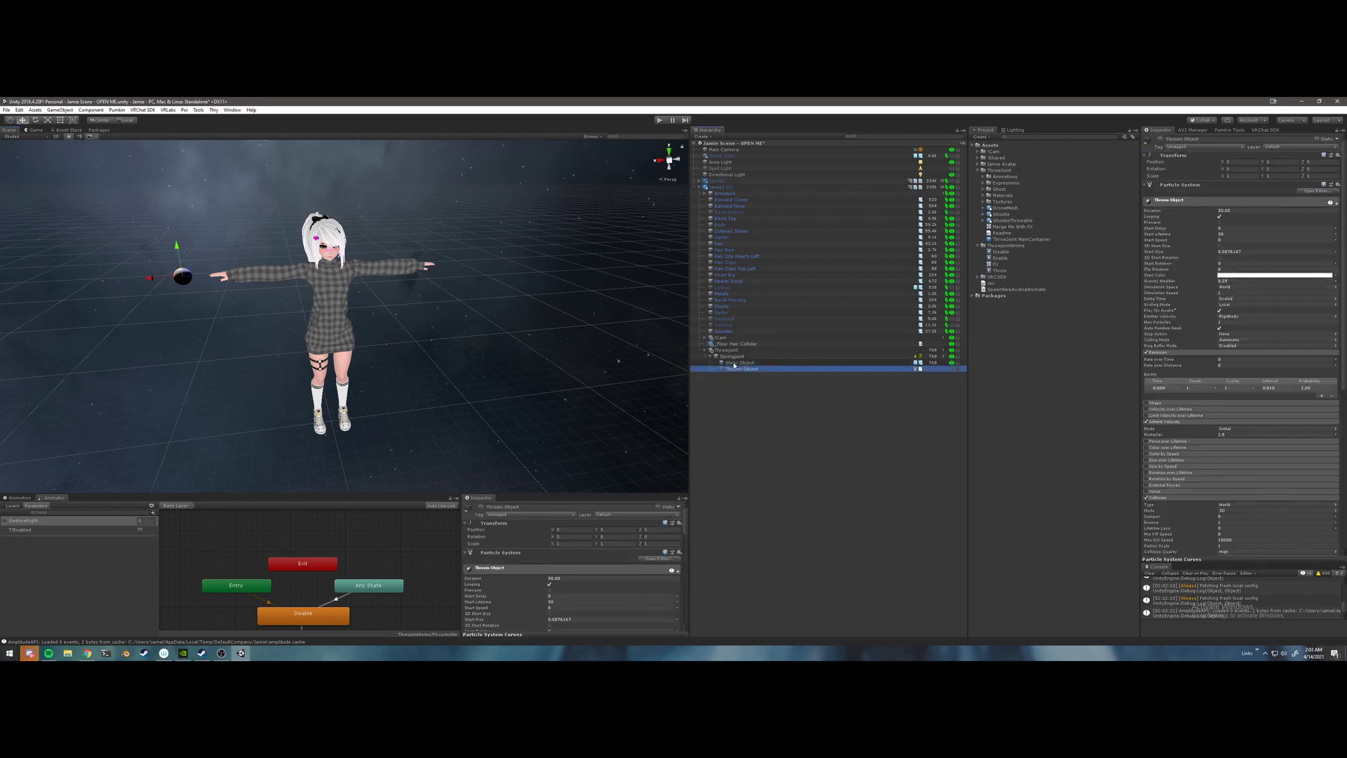
click(733, 362)
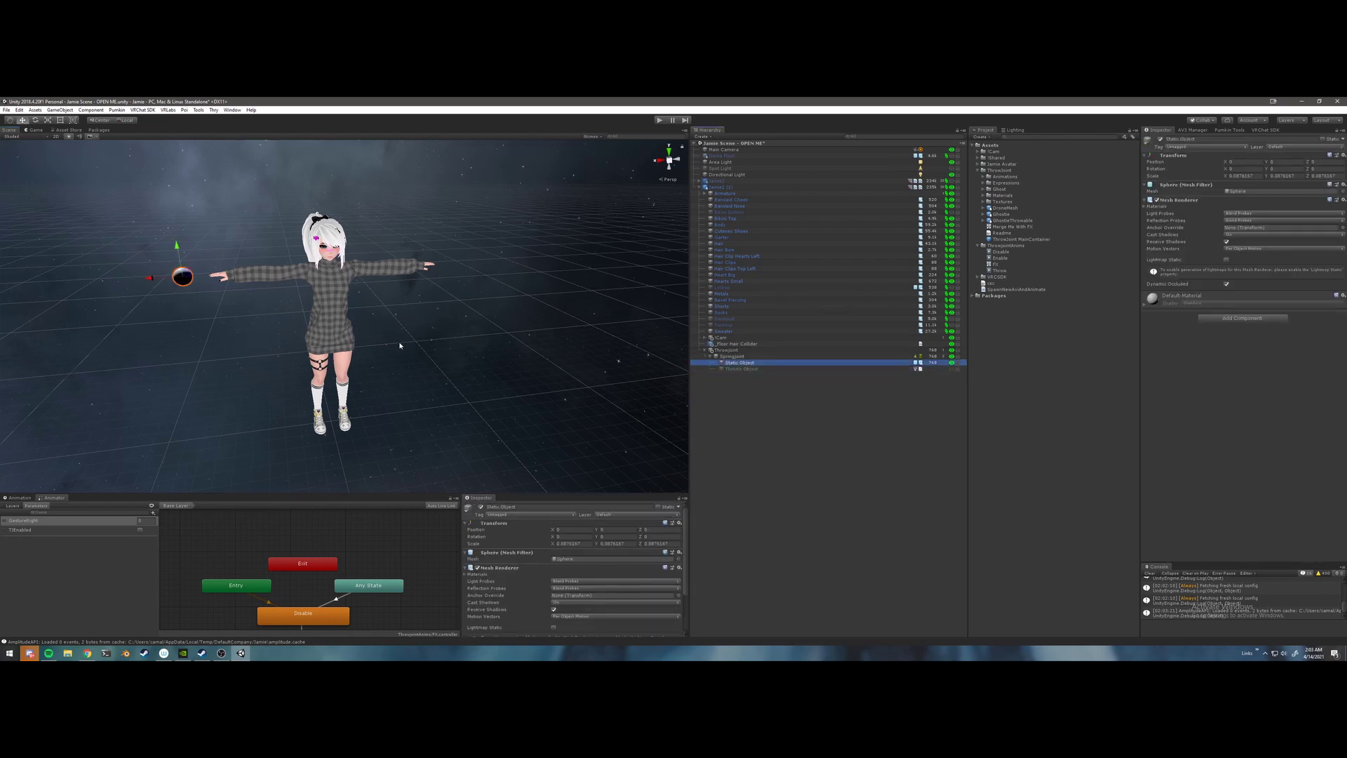
scroll(397, 343, up, 3)
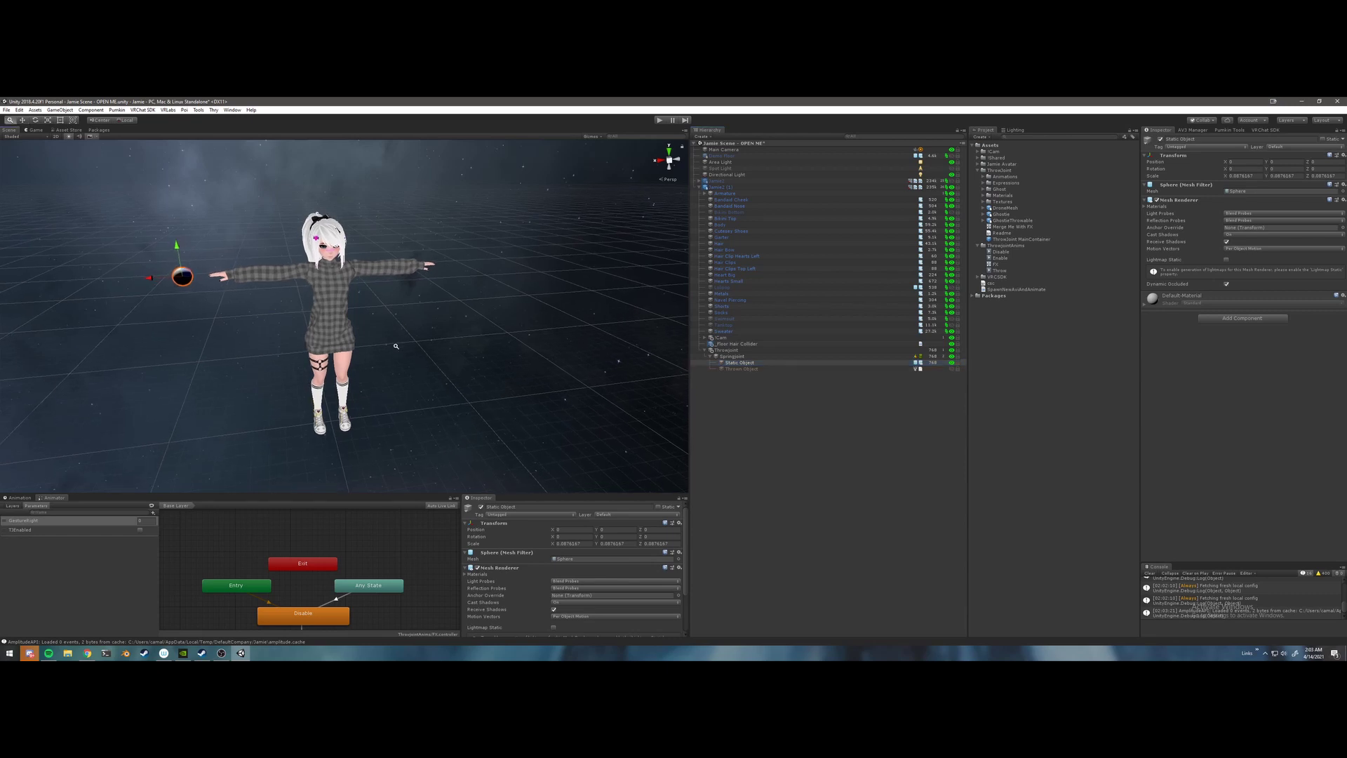
mouse_move(400, 361)
right_down()
mouse_move(389, 343)
mouse_move(417, 354)
right_up()
key(a)
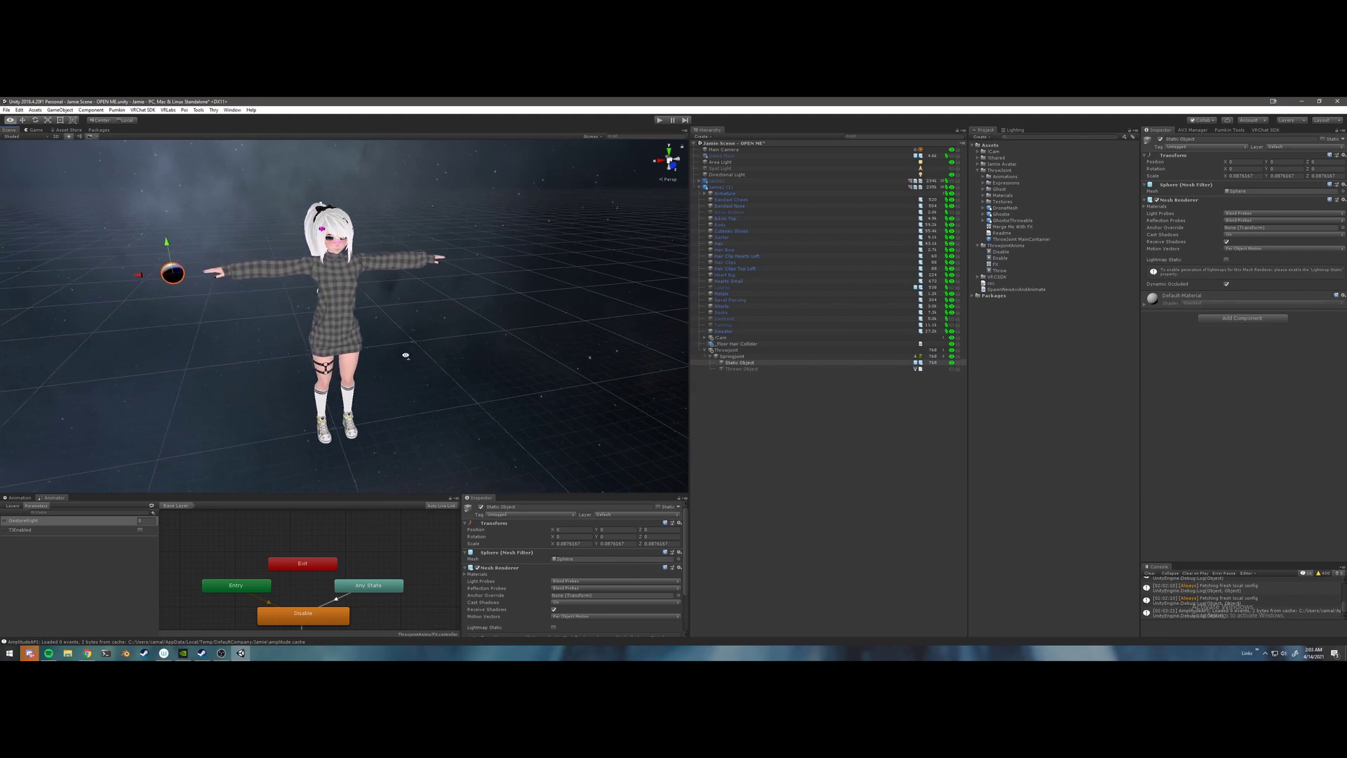
alt+drag(405, 359, 483, 322)
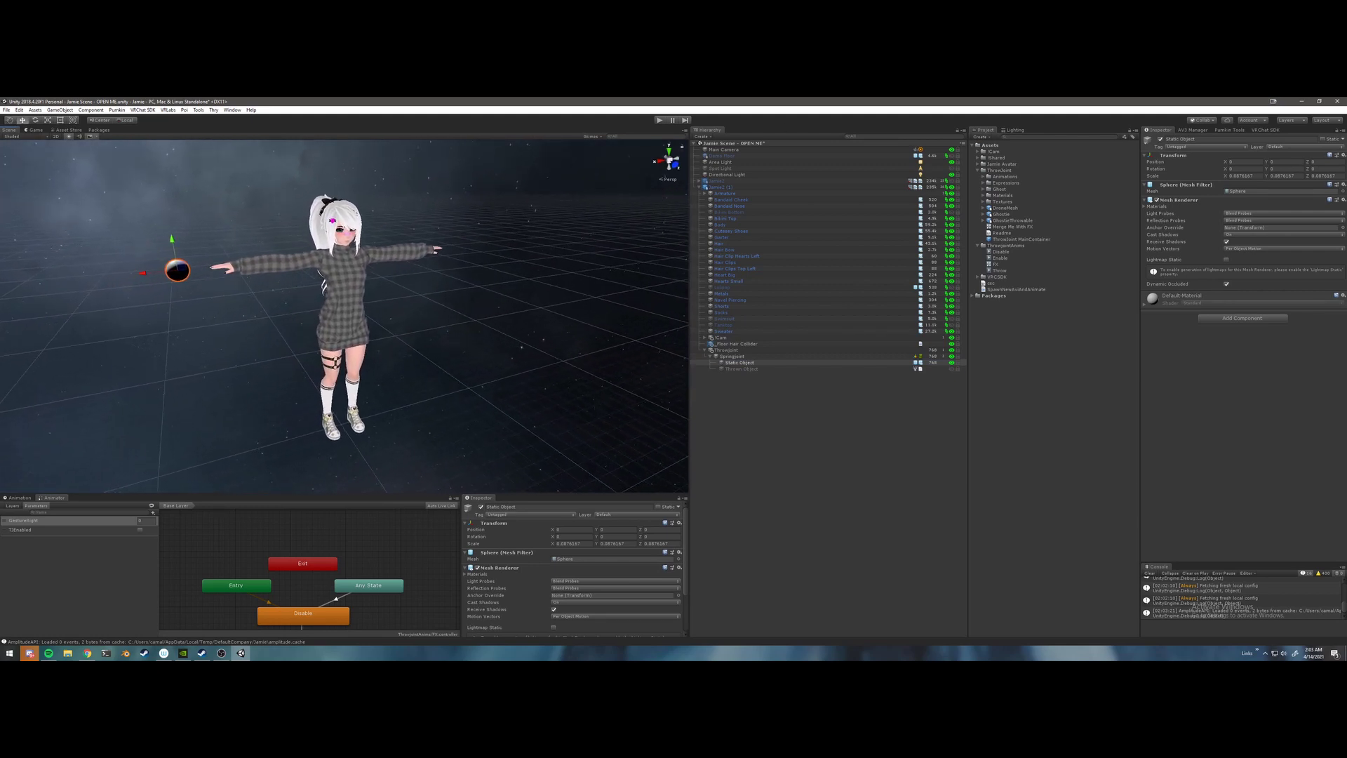